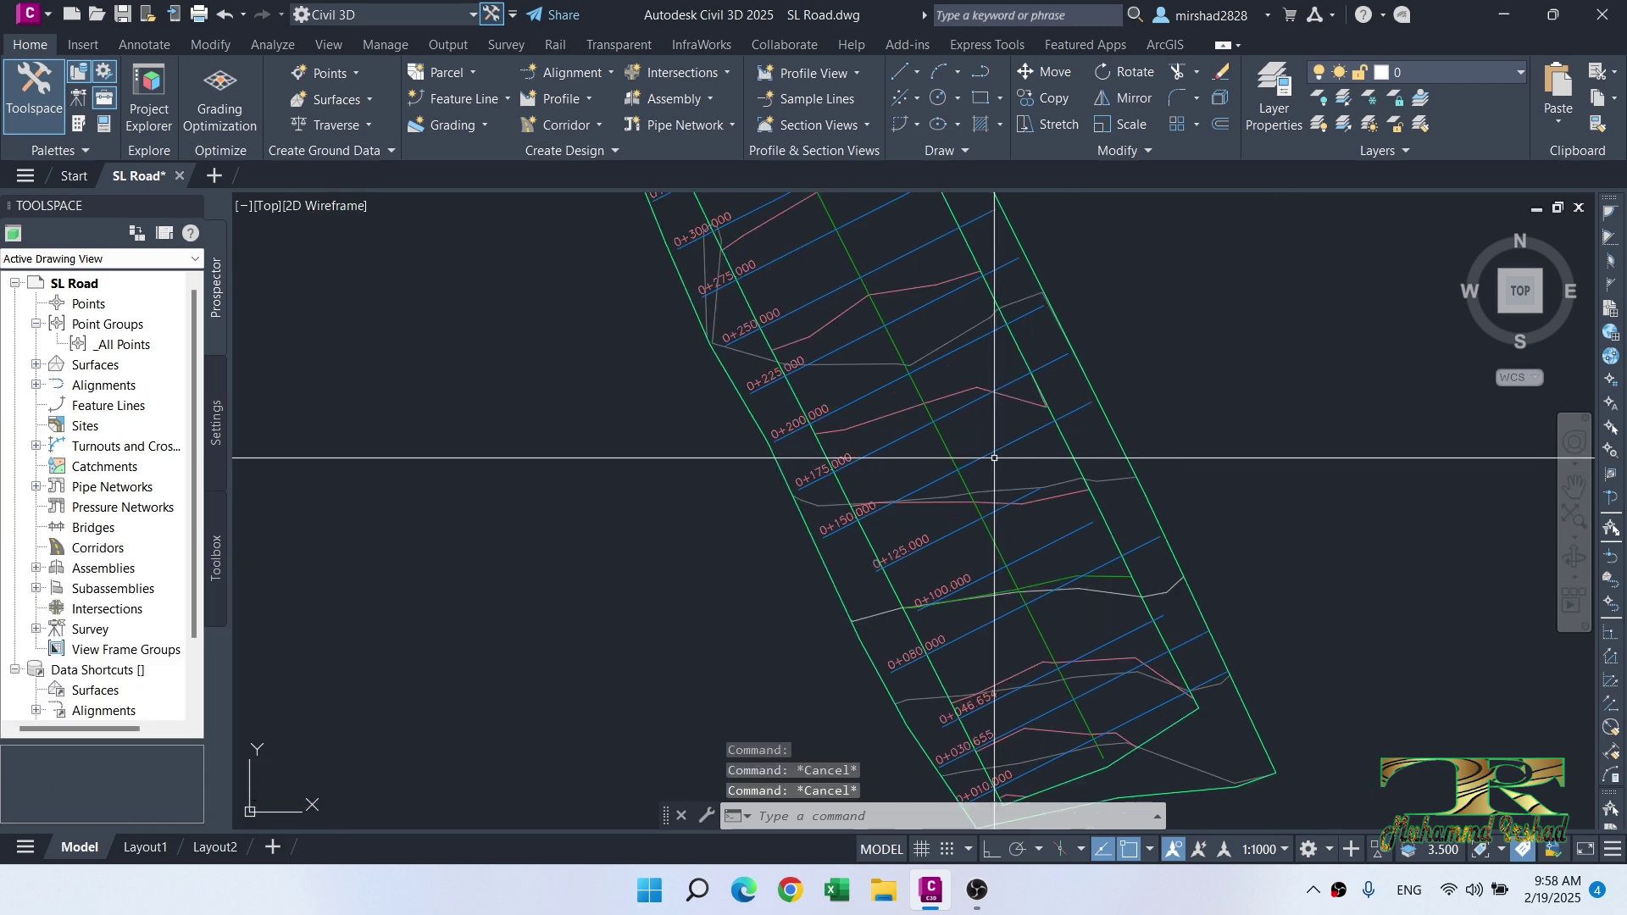
# Step: Review the general information, sample line data, sections and section views in the properties of the sample line at station 0+150
pyautogui.click(981, 455)
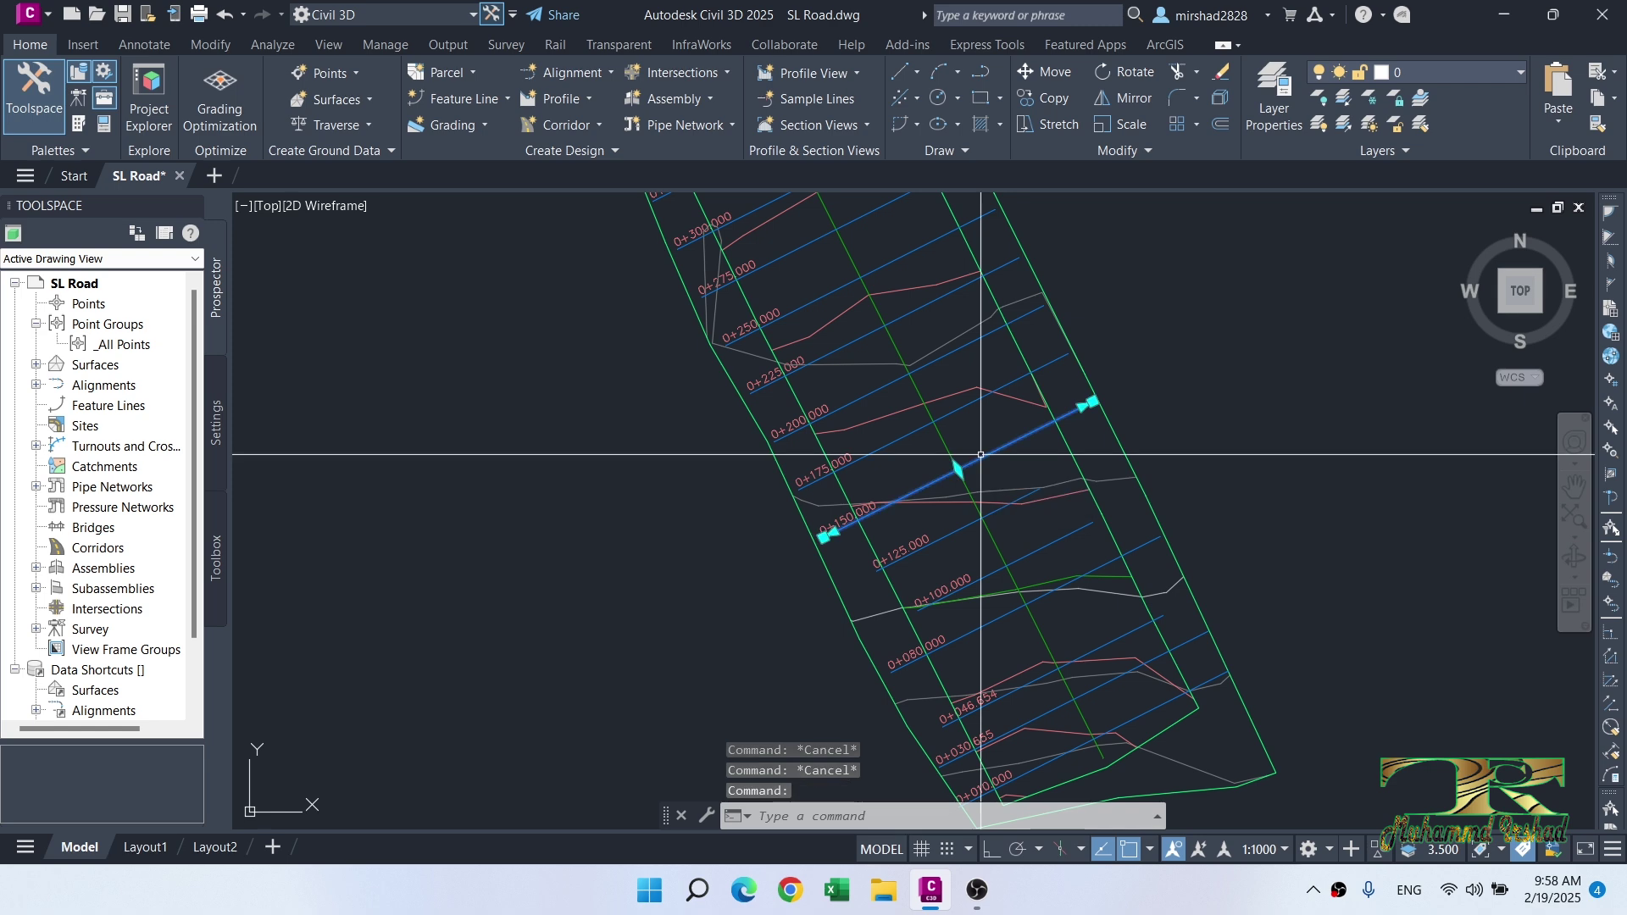
pyautogui.rightClick(984, 460)
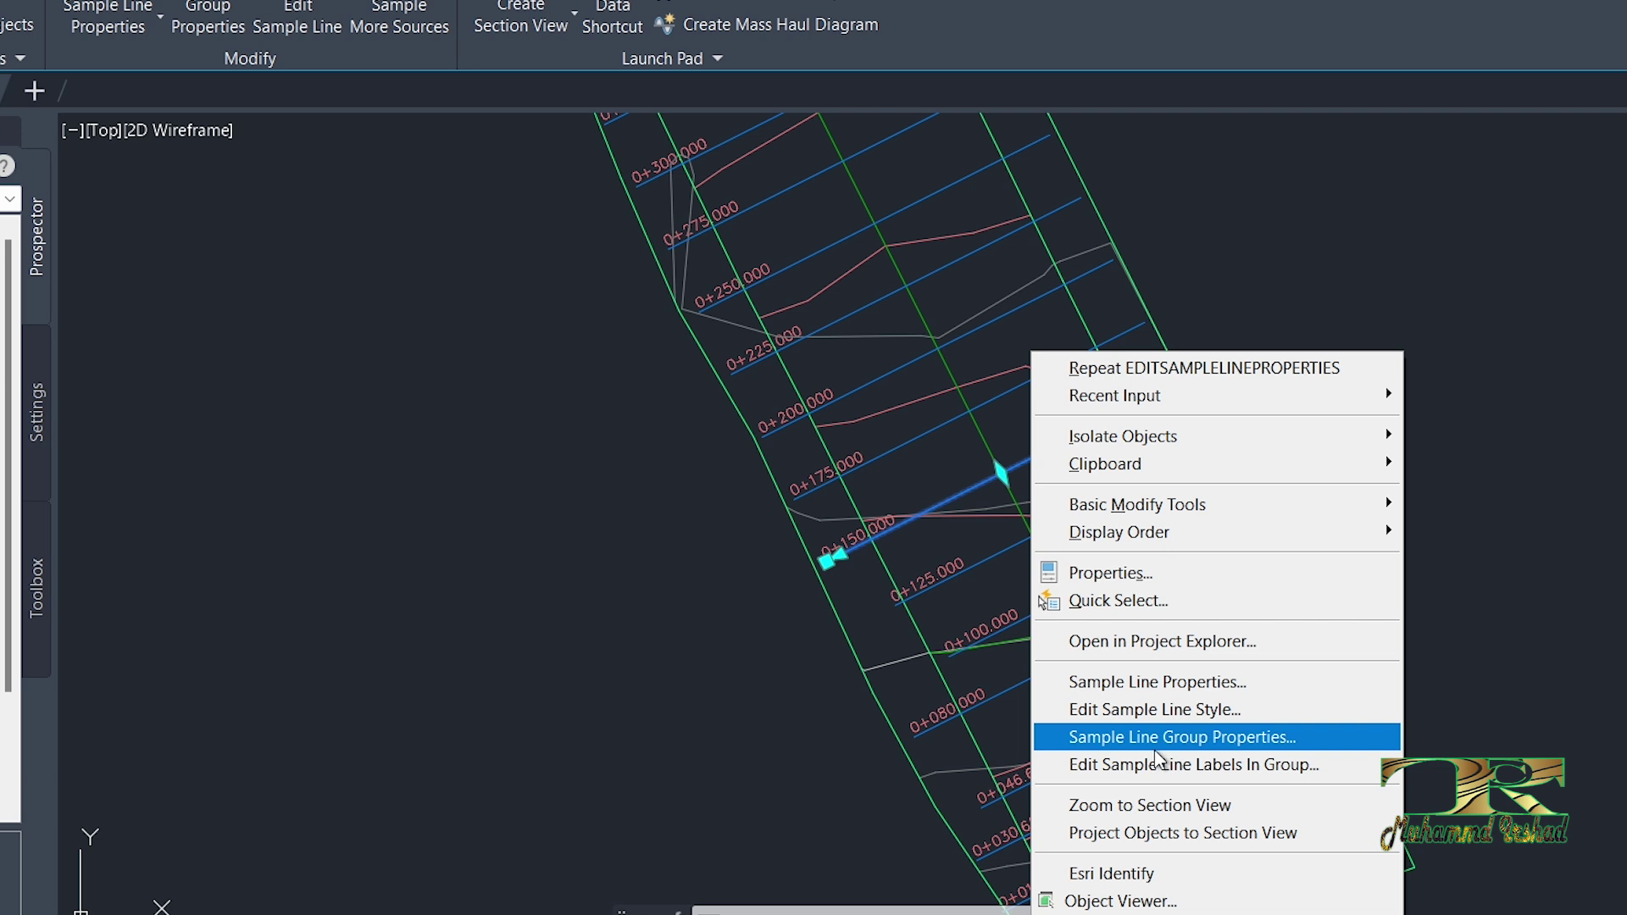
pyautogui.click(1179, 688)
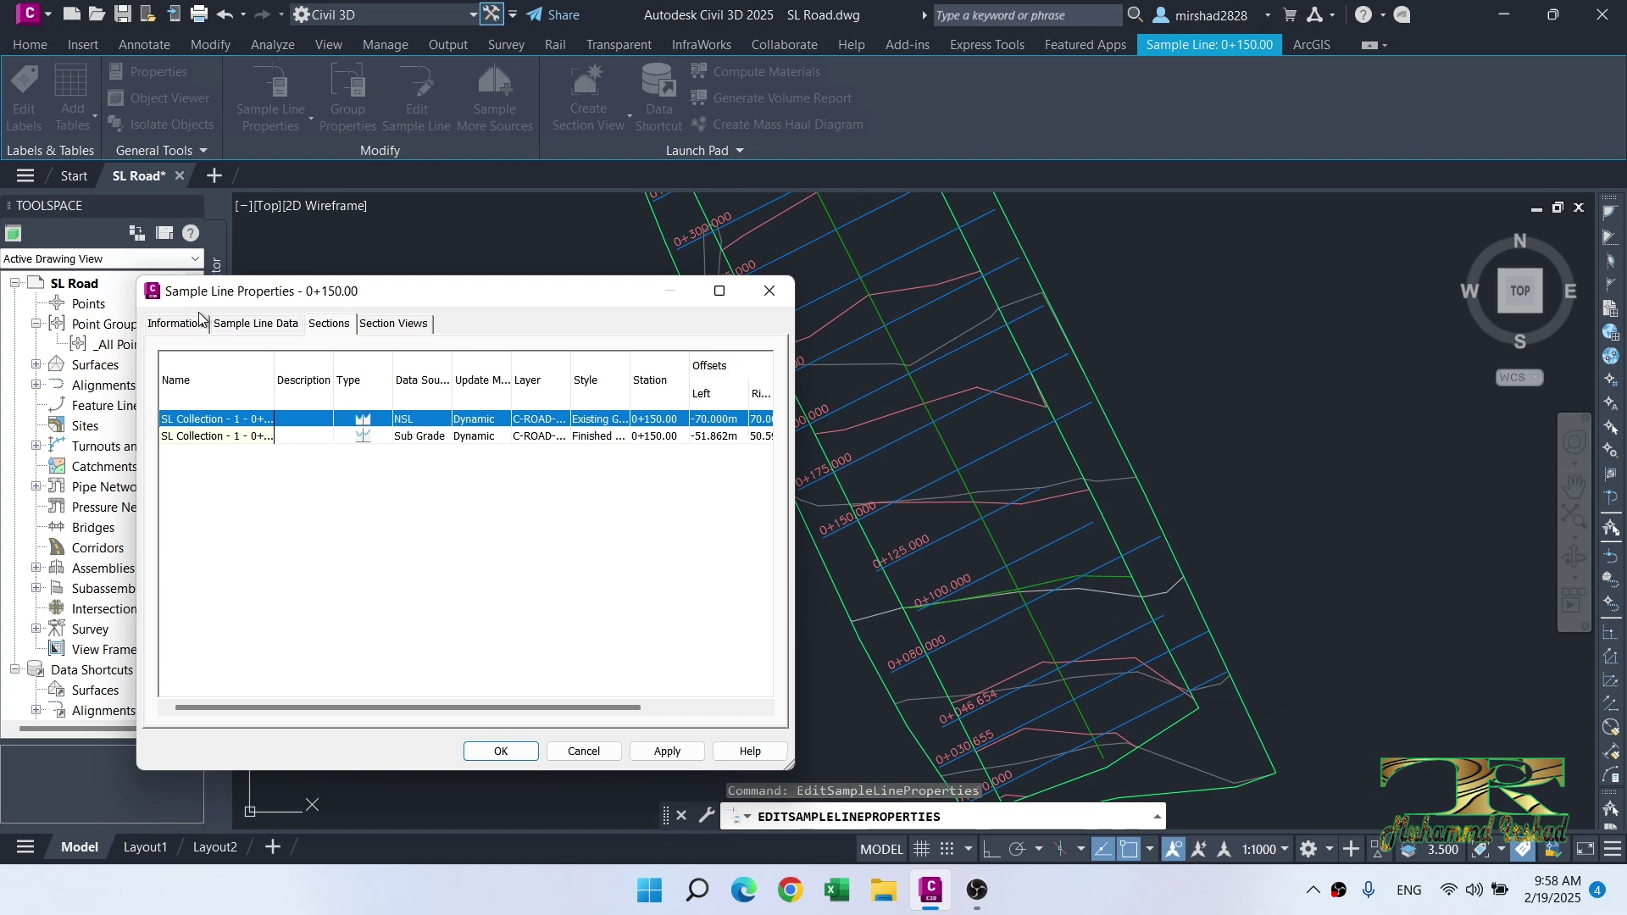
pyautogui.click(175, 326)
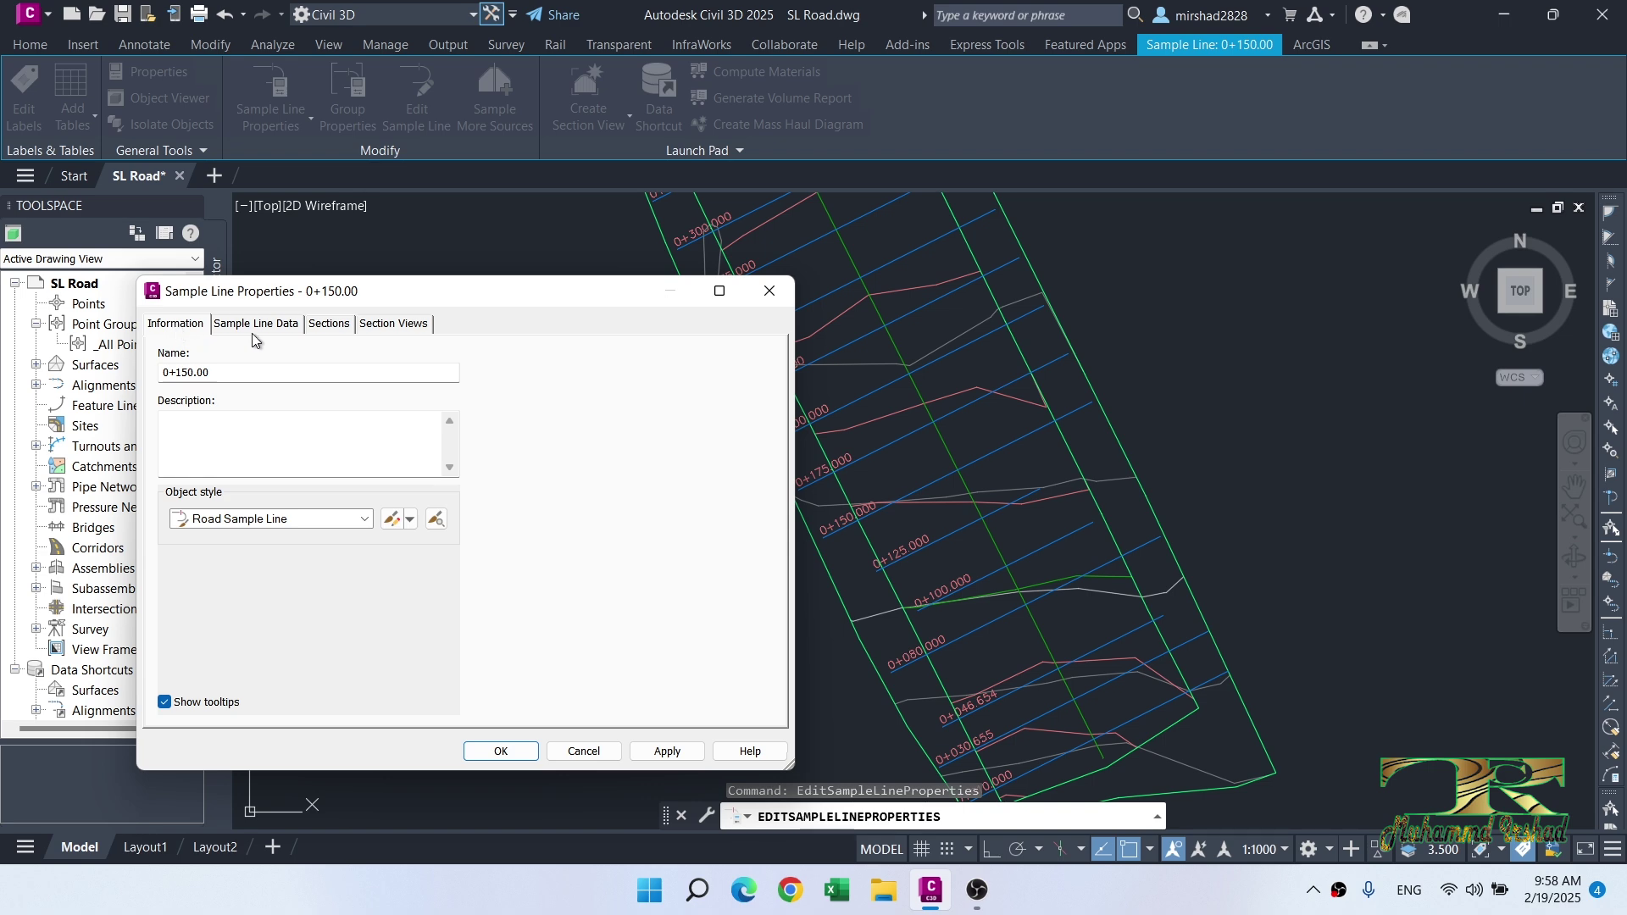
pyautogui.moveTo(365, 290); pyautogui.dragTo(632, 282)
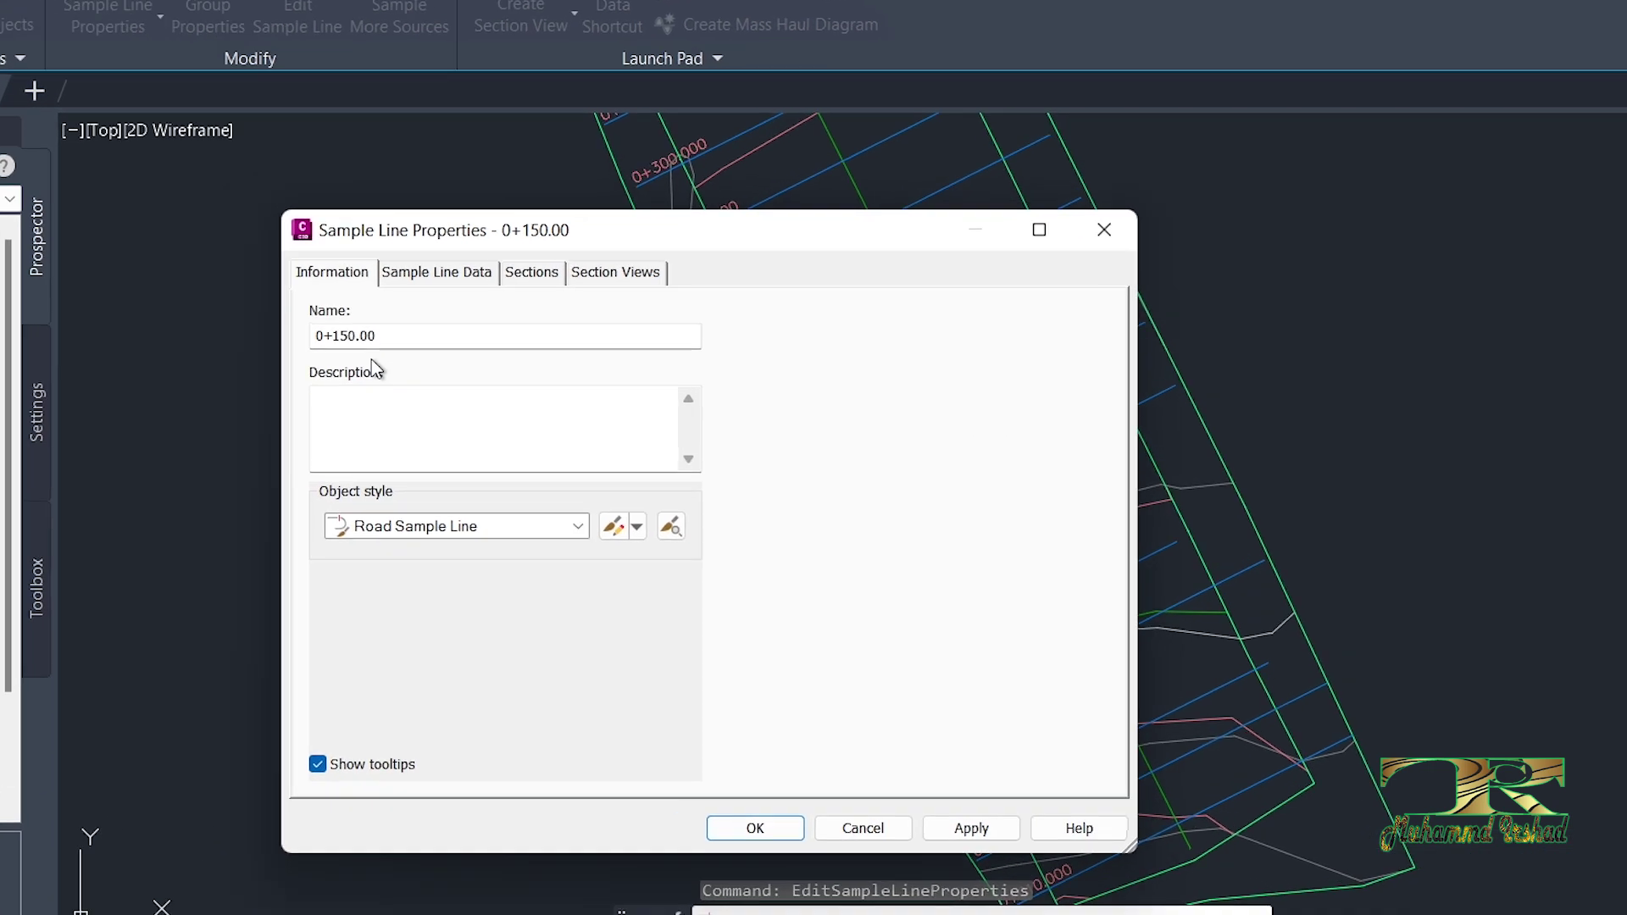
pyautogui.moveTo(646, 231)
pyautogui.mouseDown()
pyautogui.moveTo(890, 284)
pyautogui.moveTo(1131, 302)
pyautogui.mouseUp()
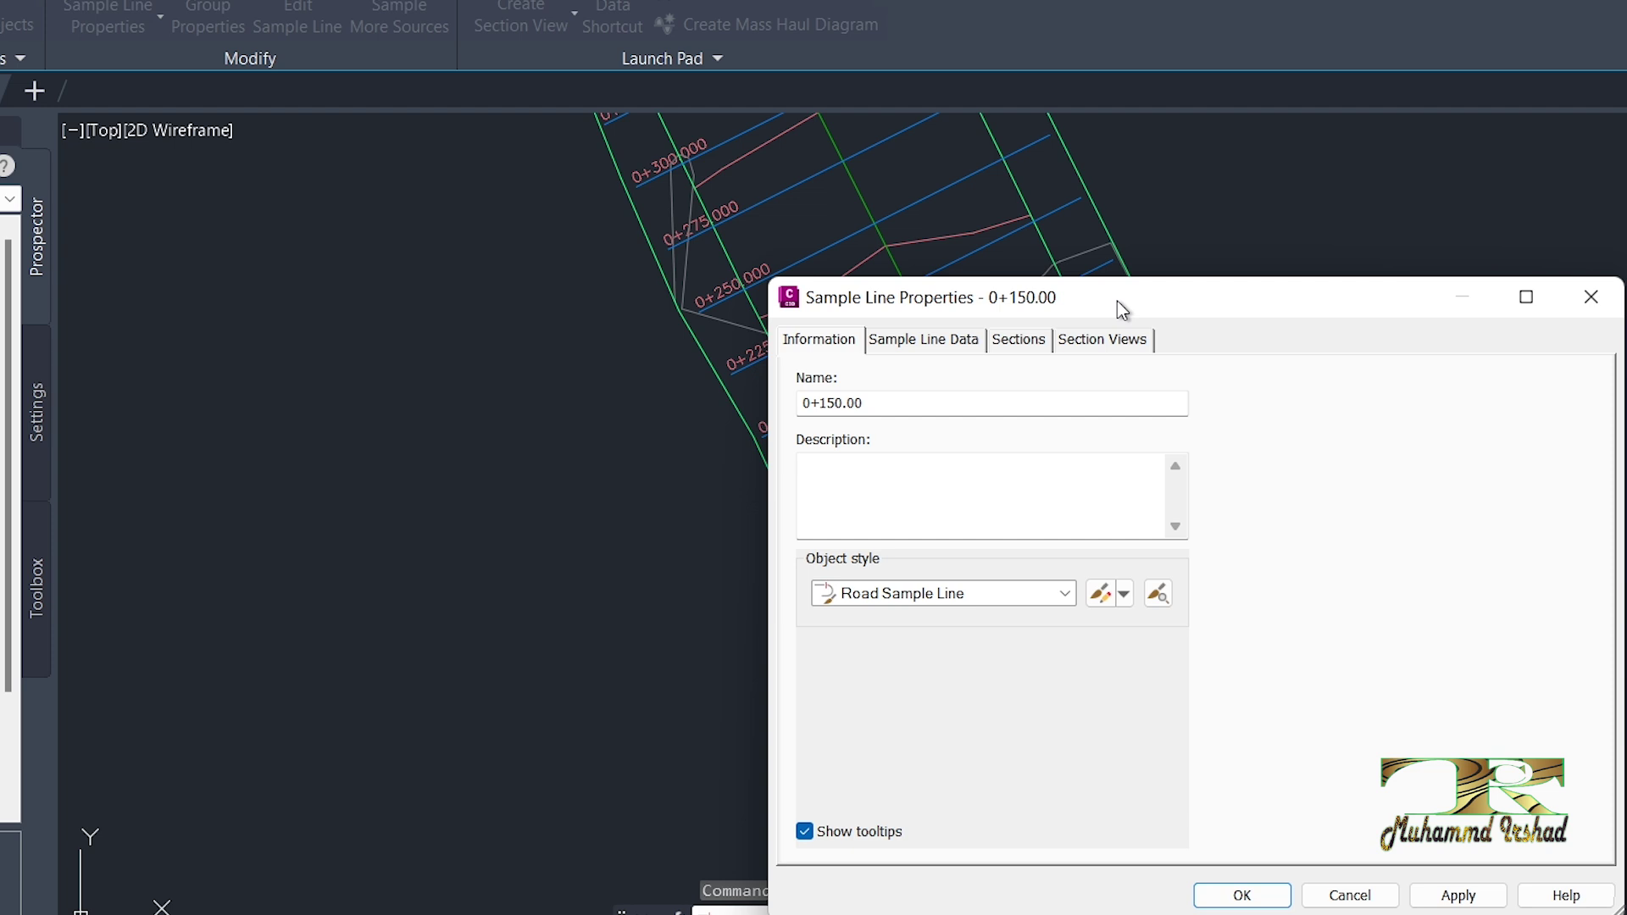
pyautogui.click(908, 345)
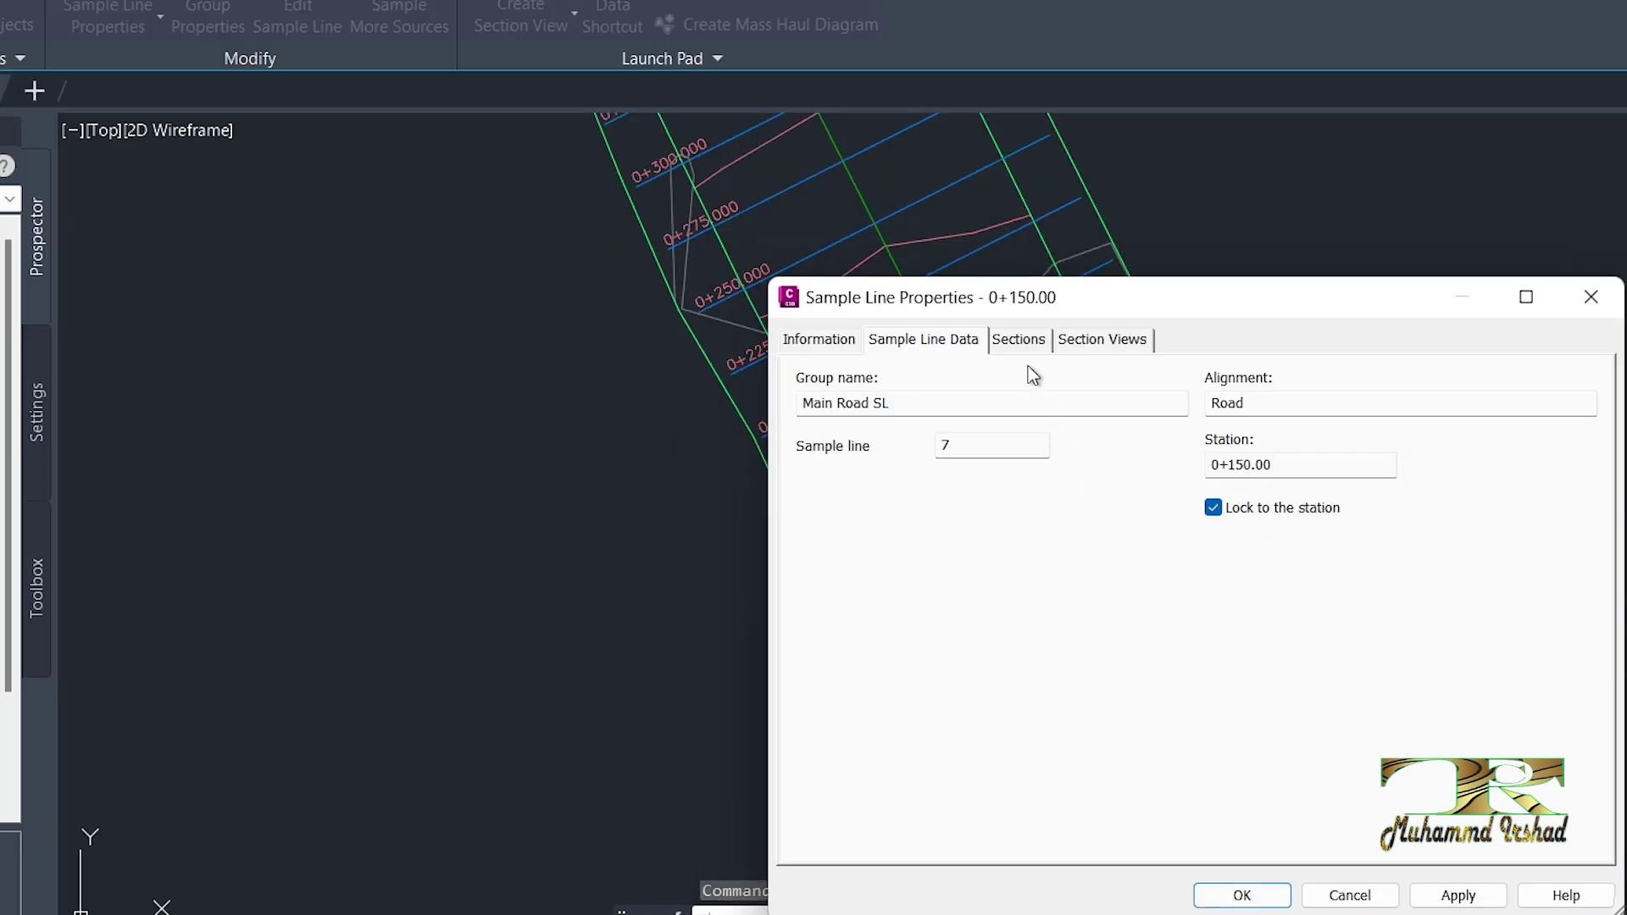
pyautogui.click(1021, 341)
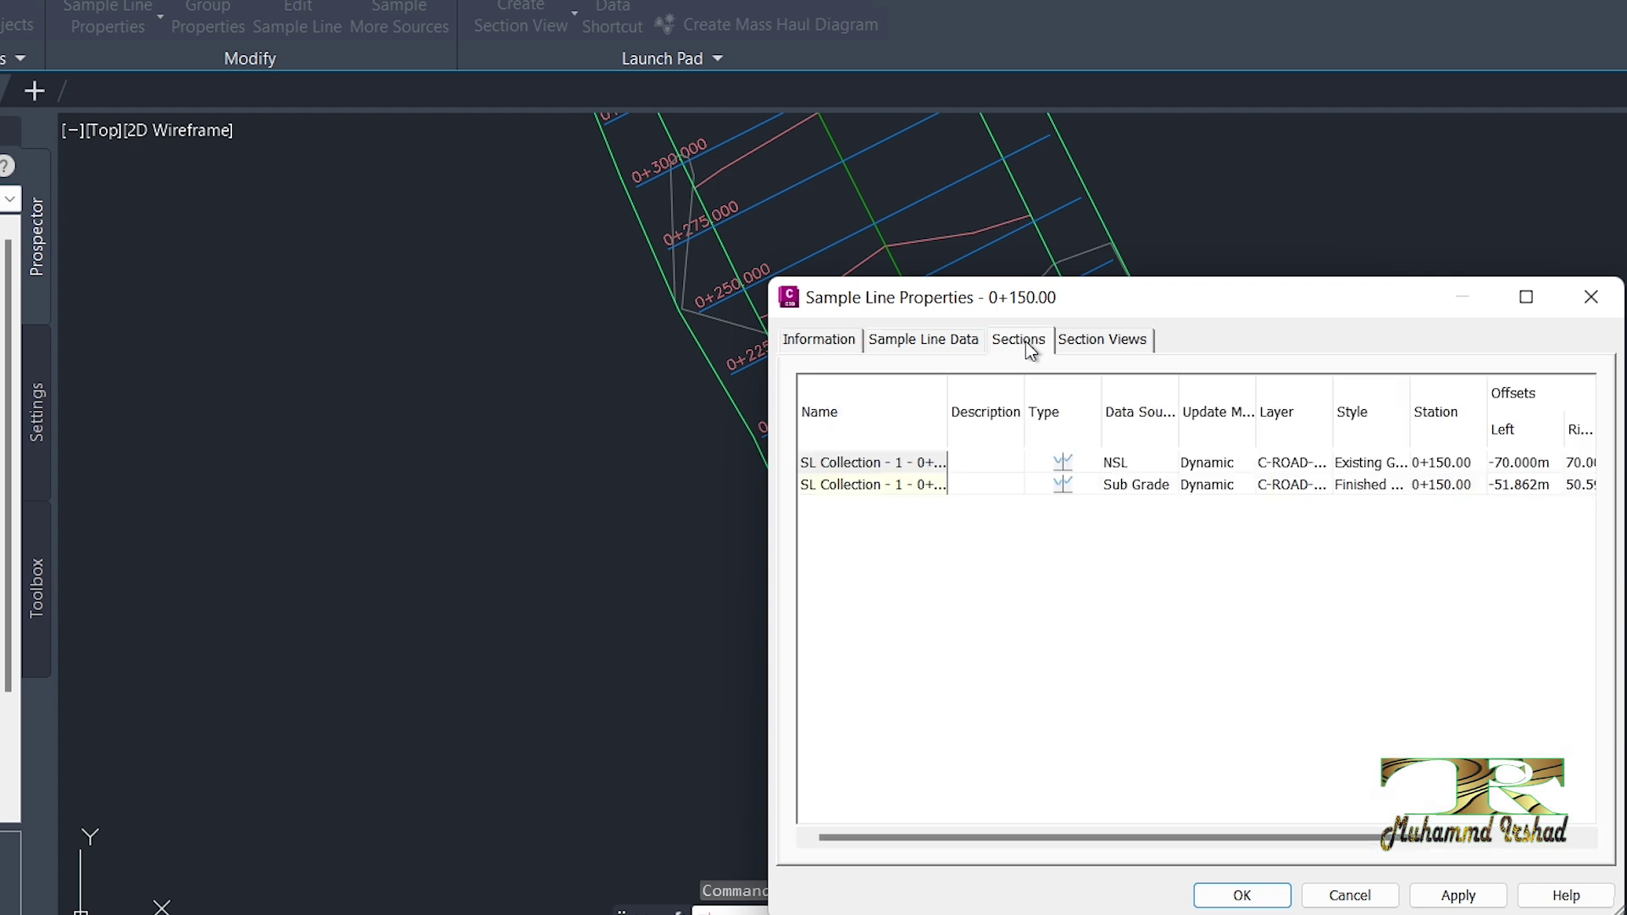
pyautogui.click(1098, 341)
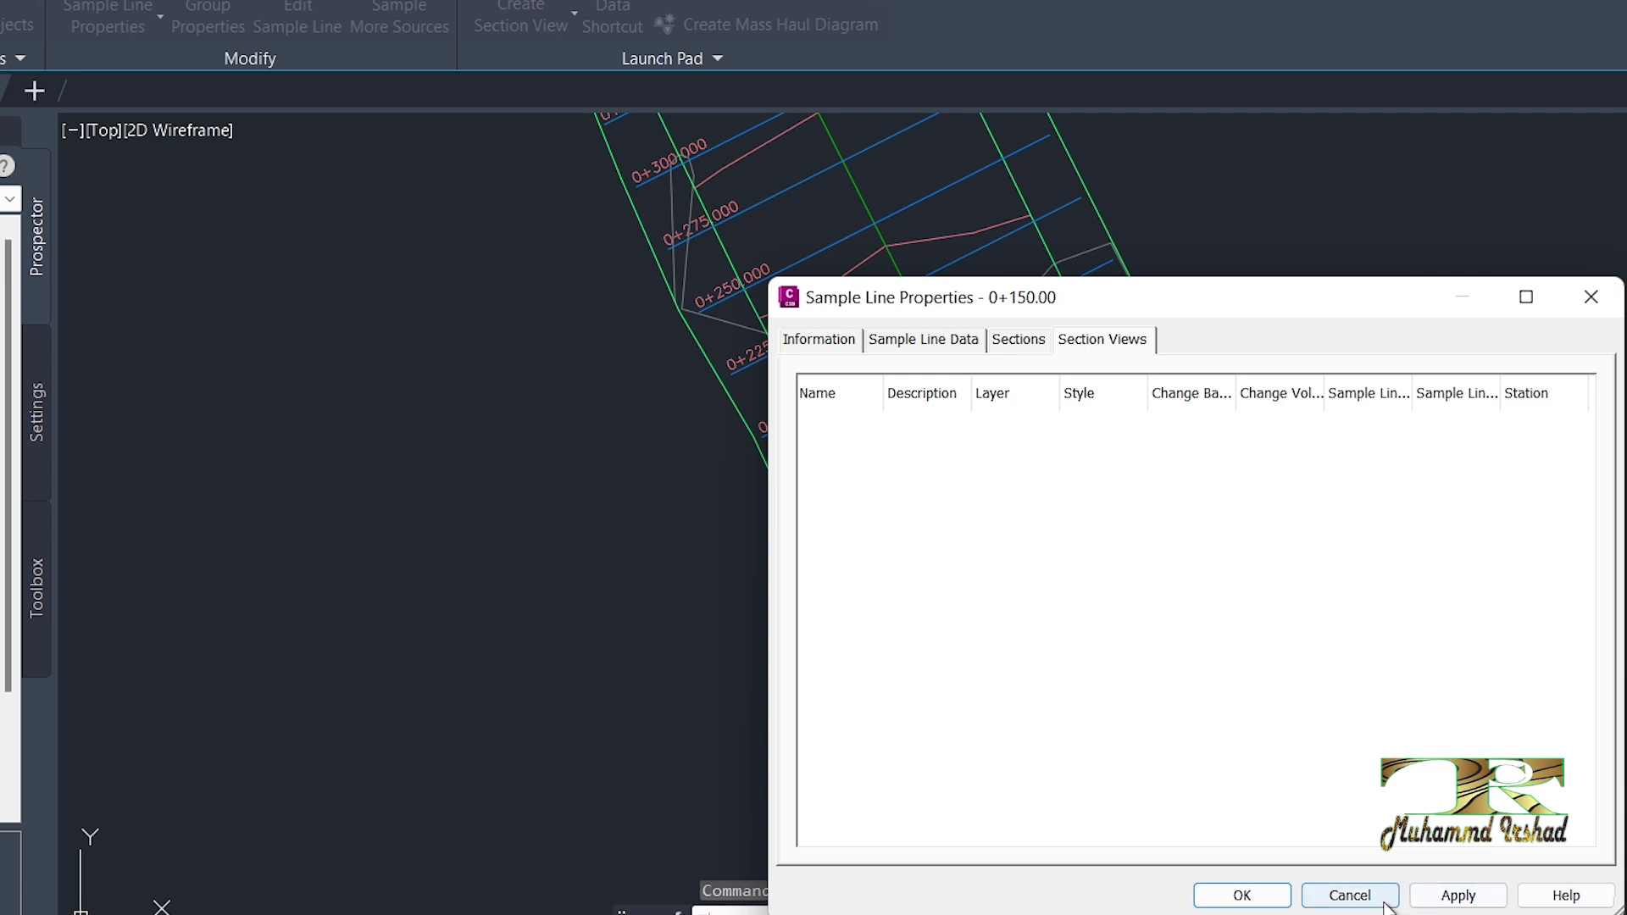
pyautogui.click(1349, 895)
# Step: Open the Main Road SL sample line group properties from the 0+200 sample line and show its list of sample lines
pyautogui.click(874, 380)
pyautogui.rightClick(875, 379)
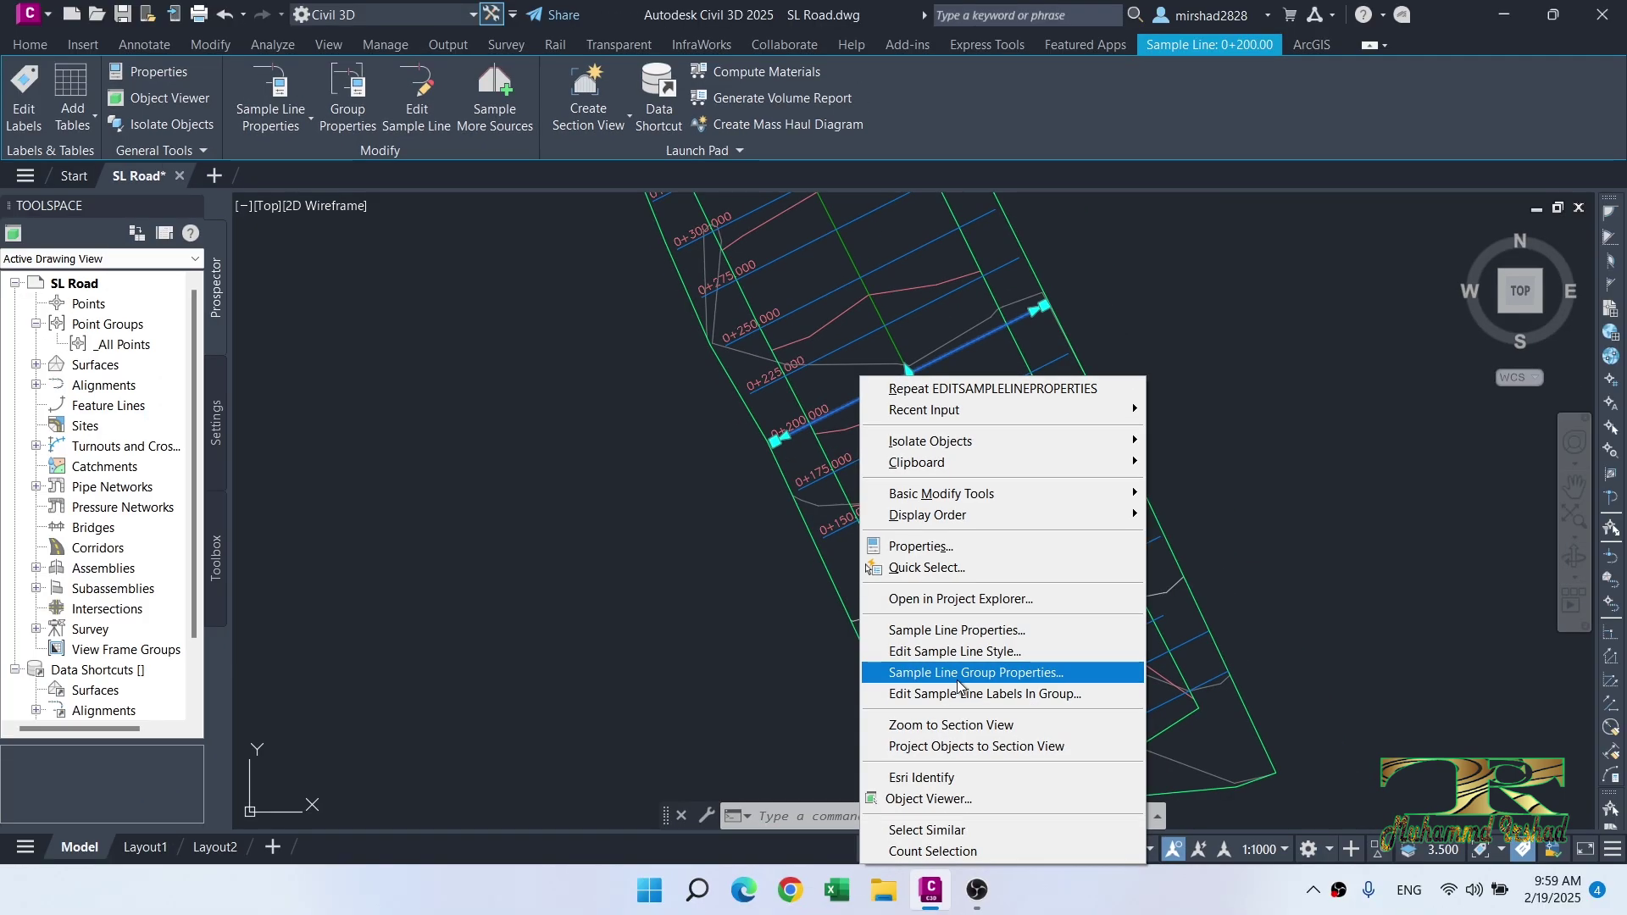
pyautogui.click(957, 674)
pyautogui.click(247, 73)
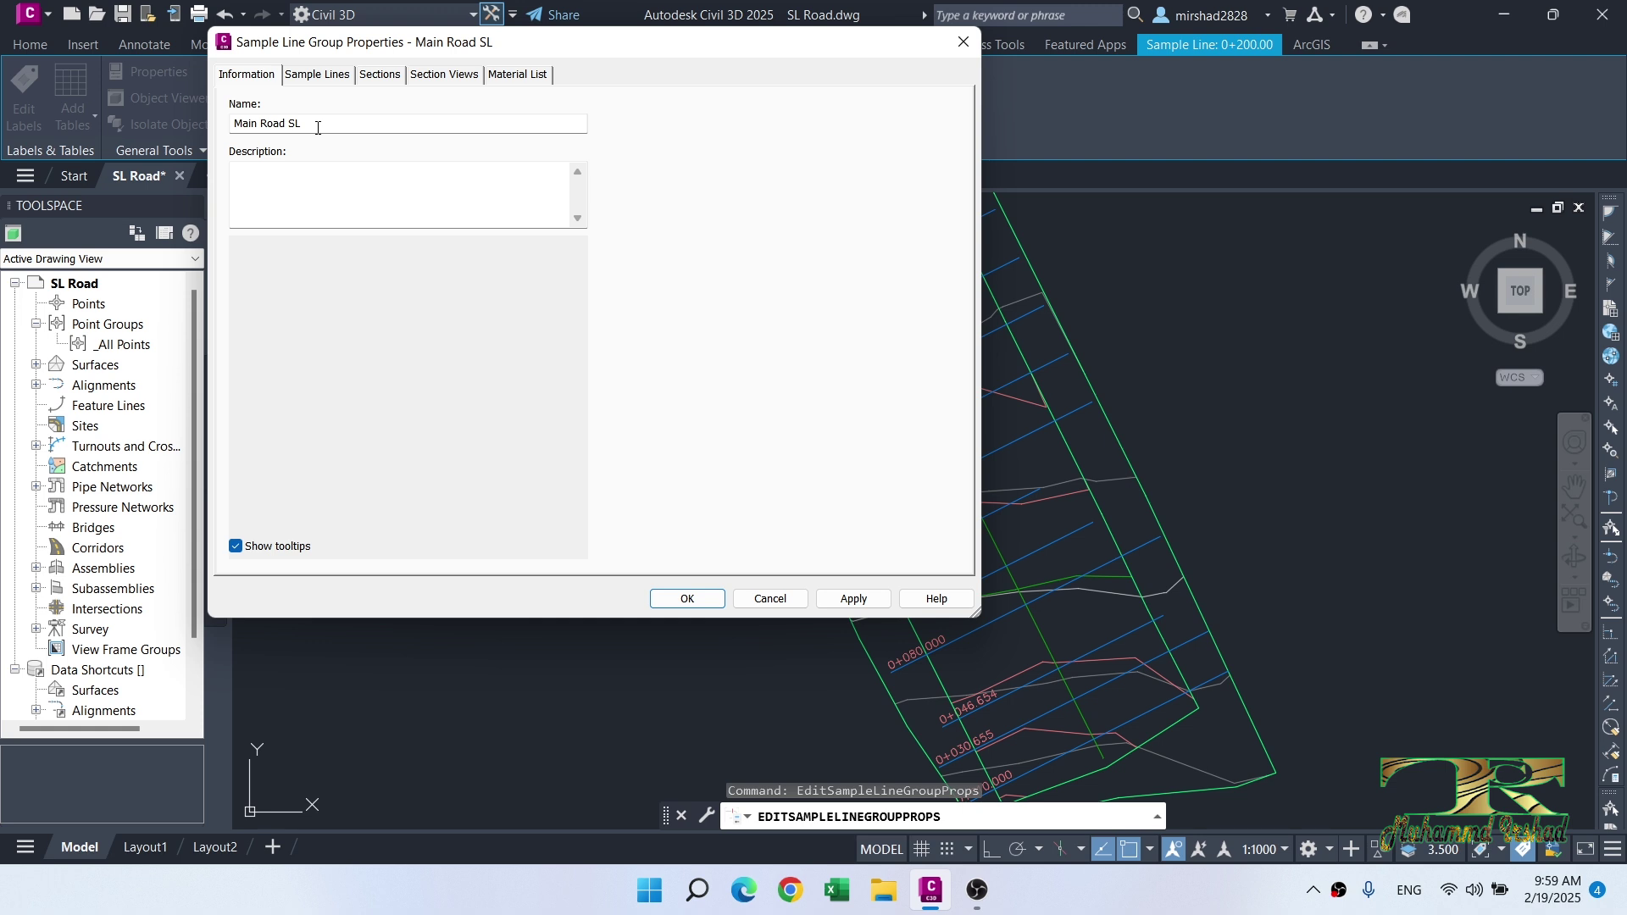
pyautogui.moveTo(547, 42); pyautogui.dragTo(986, 236)
pyautogui.click(757, 270)
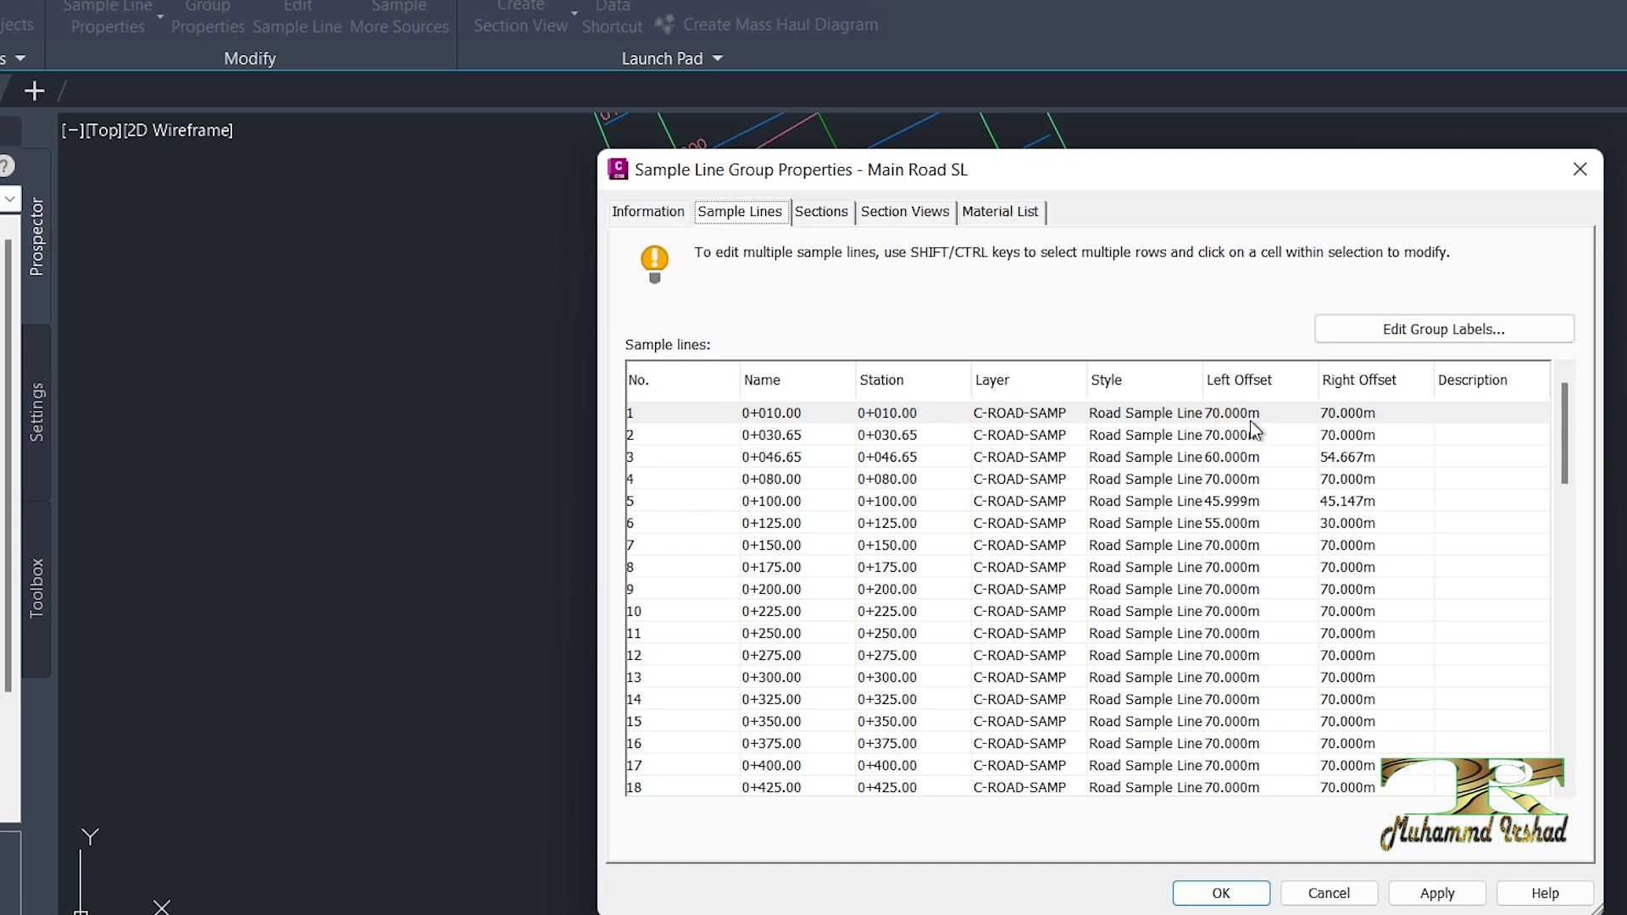
# Step: Set both the left and right offsets of the 0+010.00 sample line to 50 m and apply them to the drawing
pyautogui.click(1252, 421)
pyautogui.moveTo(1264, 413); pyautogui.dragTo(1207, 415)
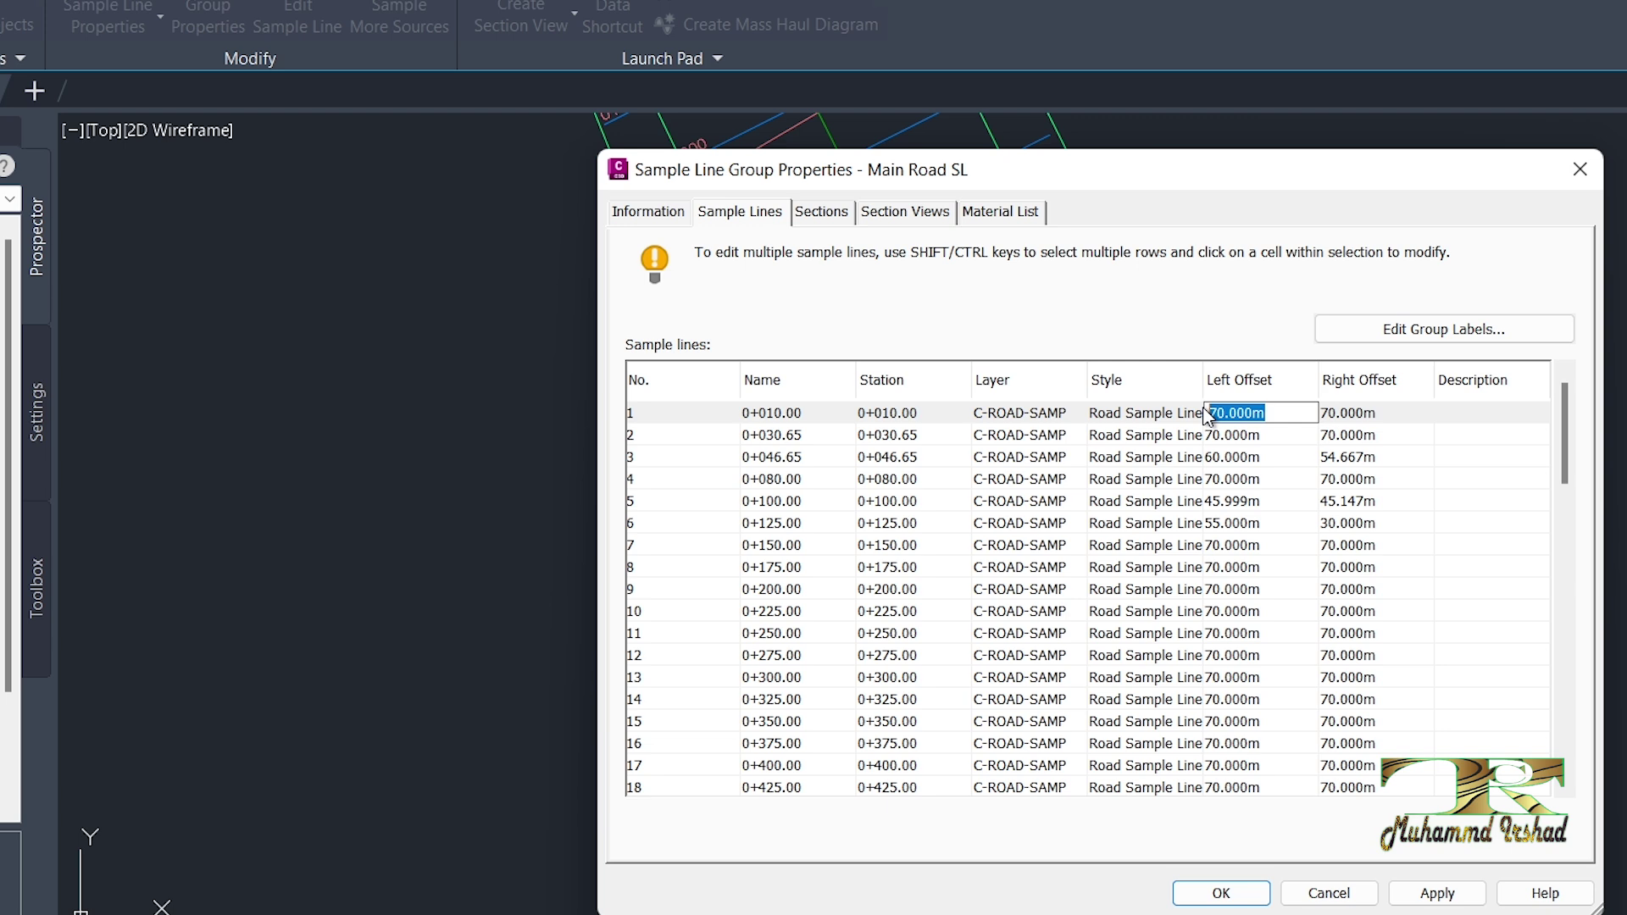
pyautogui.write('50')
pyautogui.click(1360, 412)
pyautogui.write('50')
pyautogui.moveTo(1427, 182)
pyautogui.mouseDown()
pyautogui.moveTo(257, 0)
pyautogui.moveTo(438, 26)
pyautogui.mouseUp()
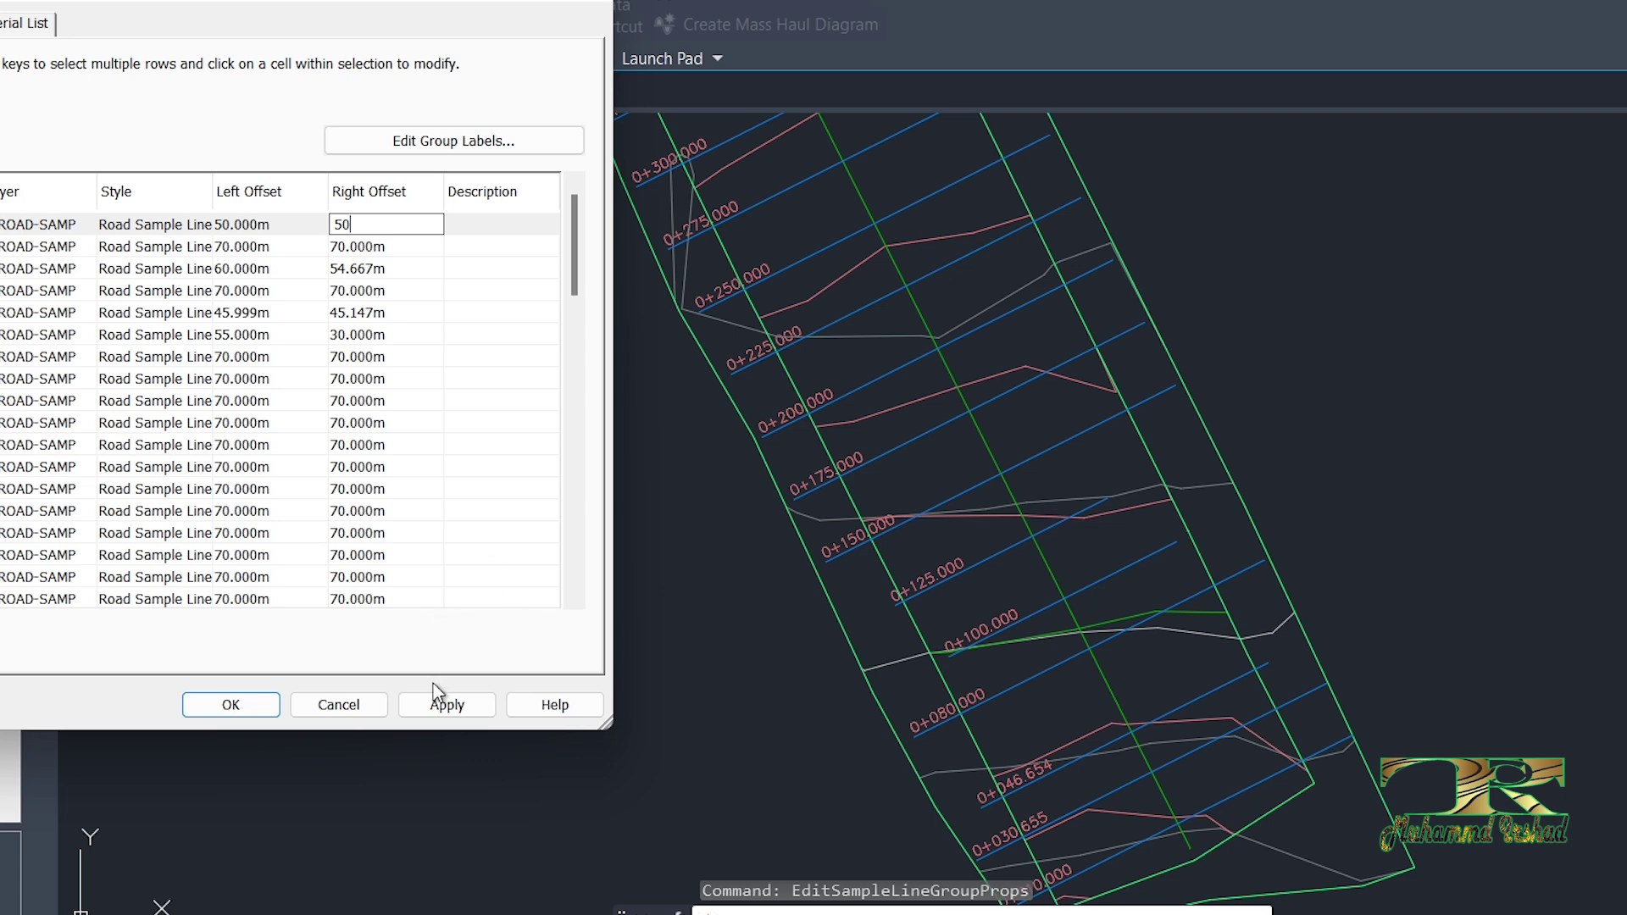
pyautogui.click(437, 707)
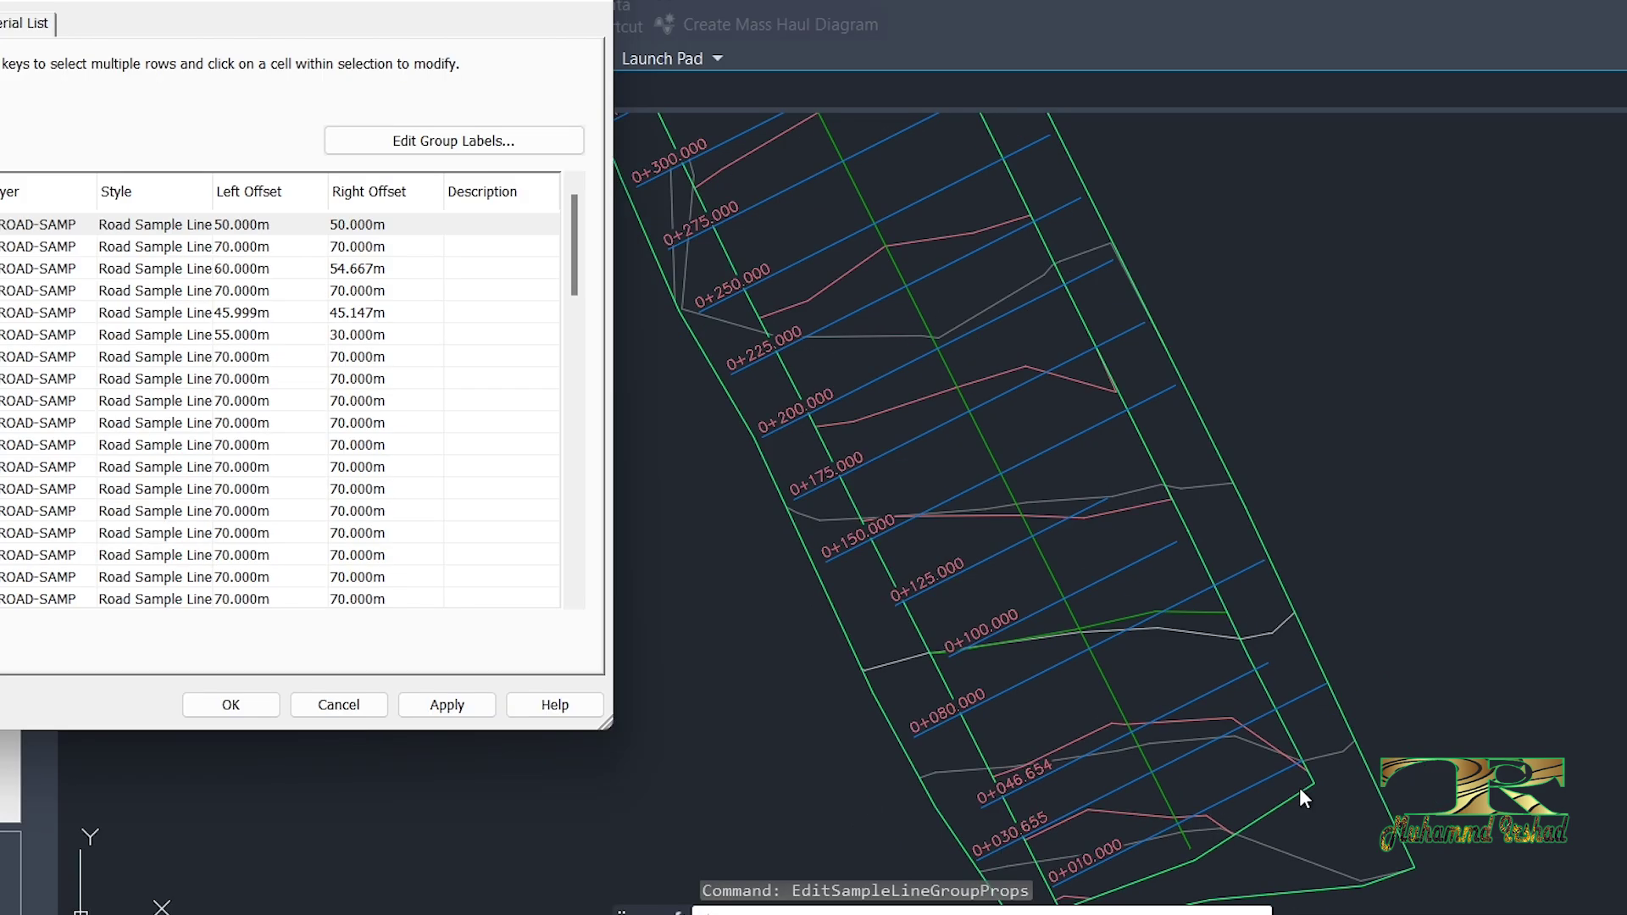
# Step: Set the right offset of the 0+010.00 sample line to 40 m and apply it
pyautogui.click(366, 224)
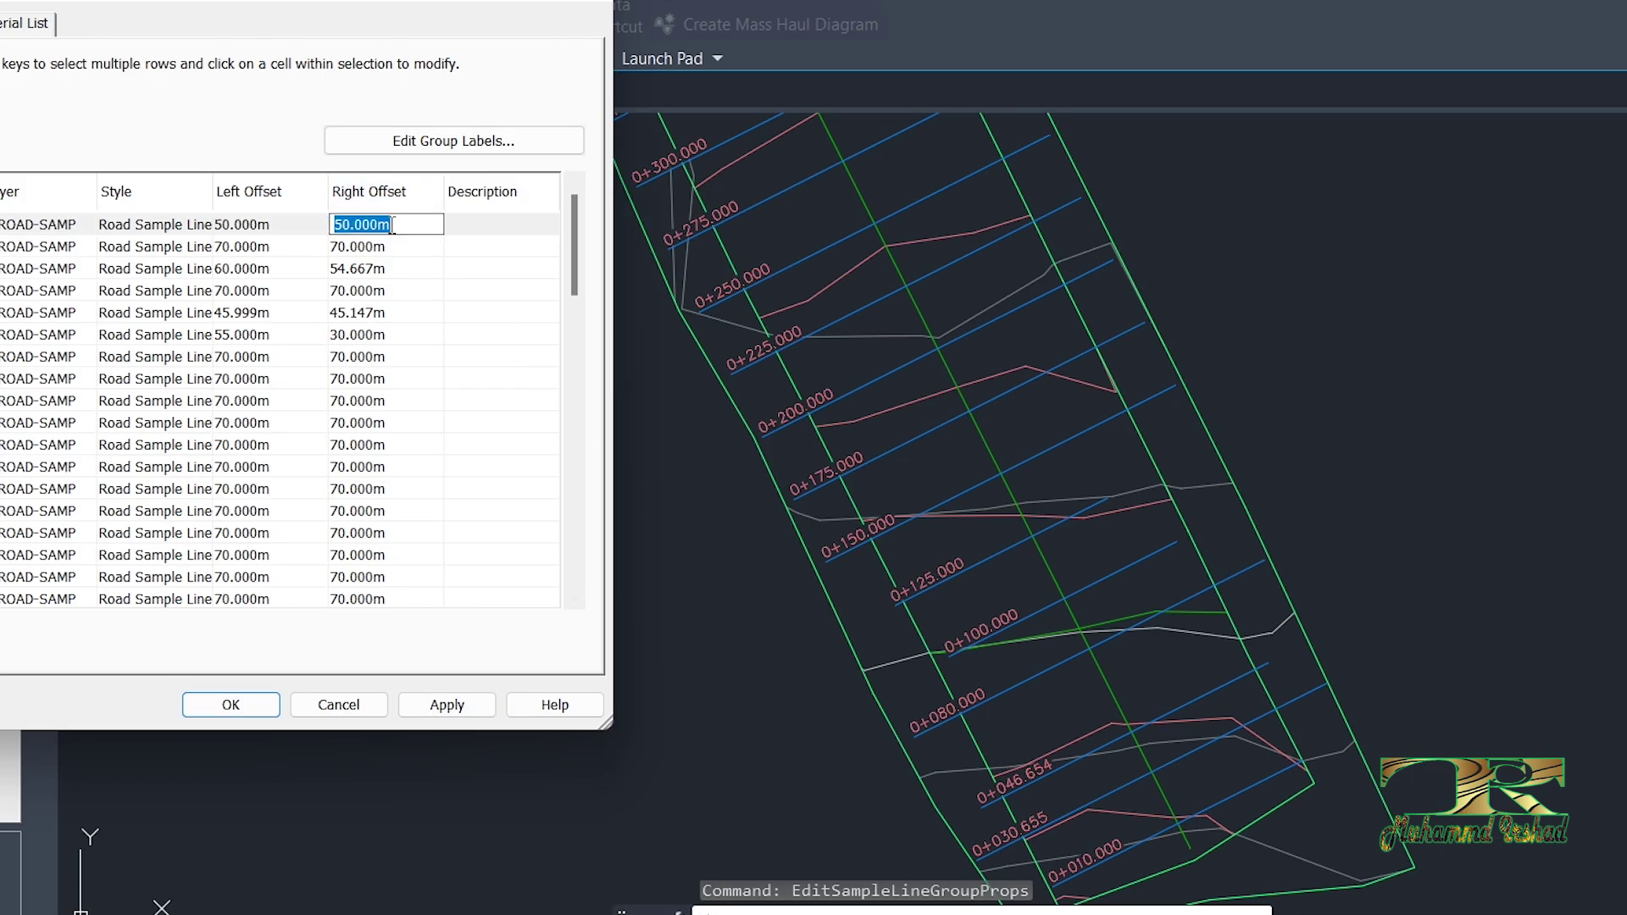
pyautogui.write('40')
pyautogui.click(449, 706)
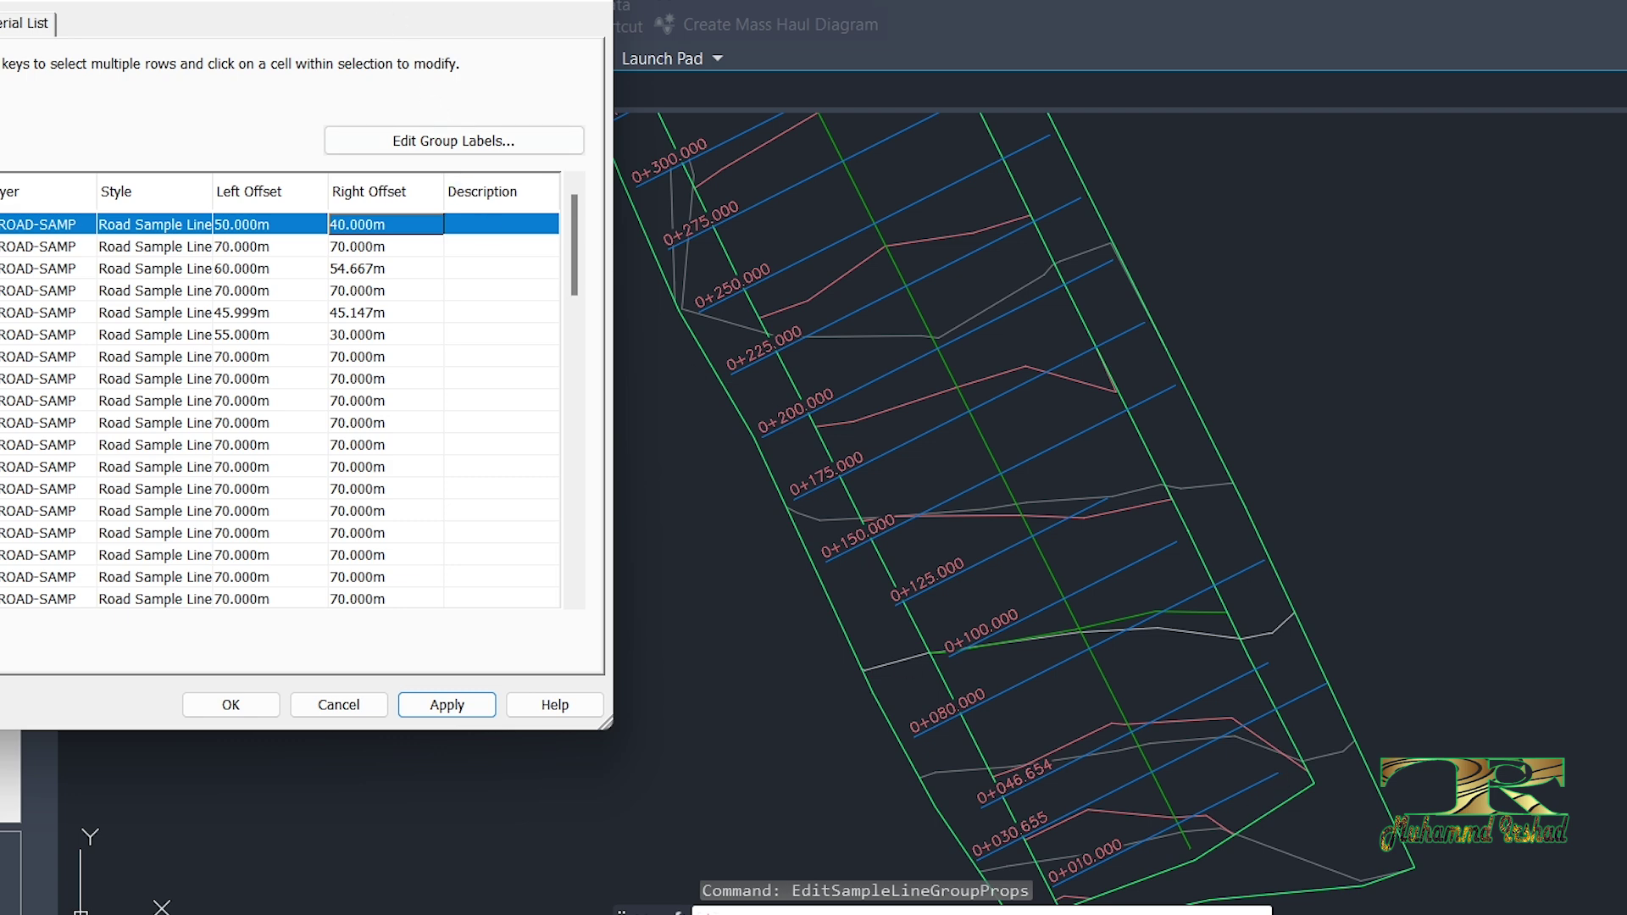
pyautogui.moveTo(303, 2); pyautogui.dragTo(303, 34)
pyautogui.moveTo(907, 28); pyautogui.dragTo(826, 25)
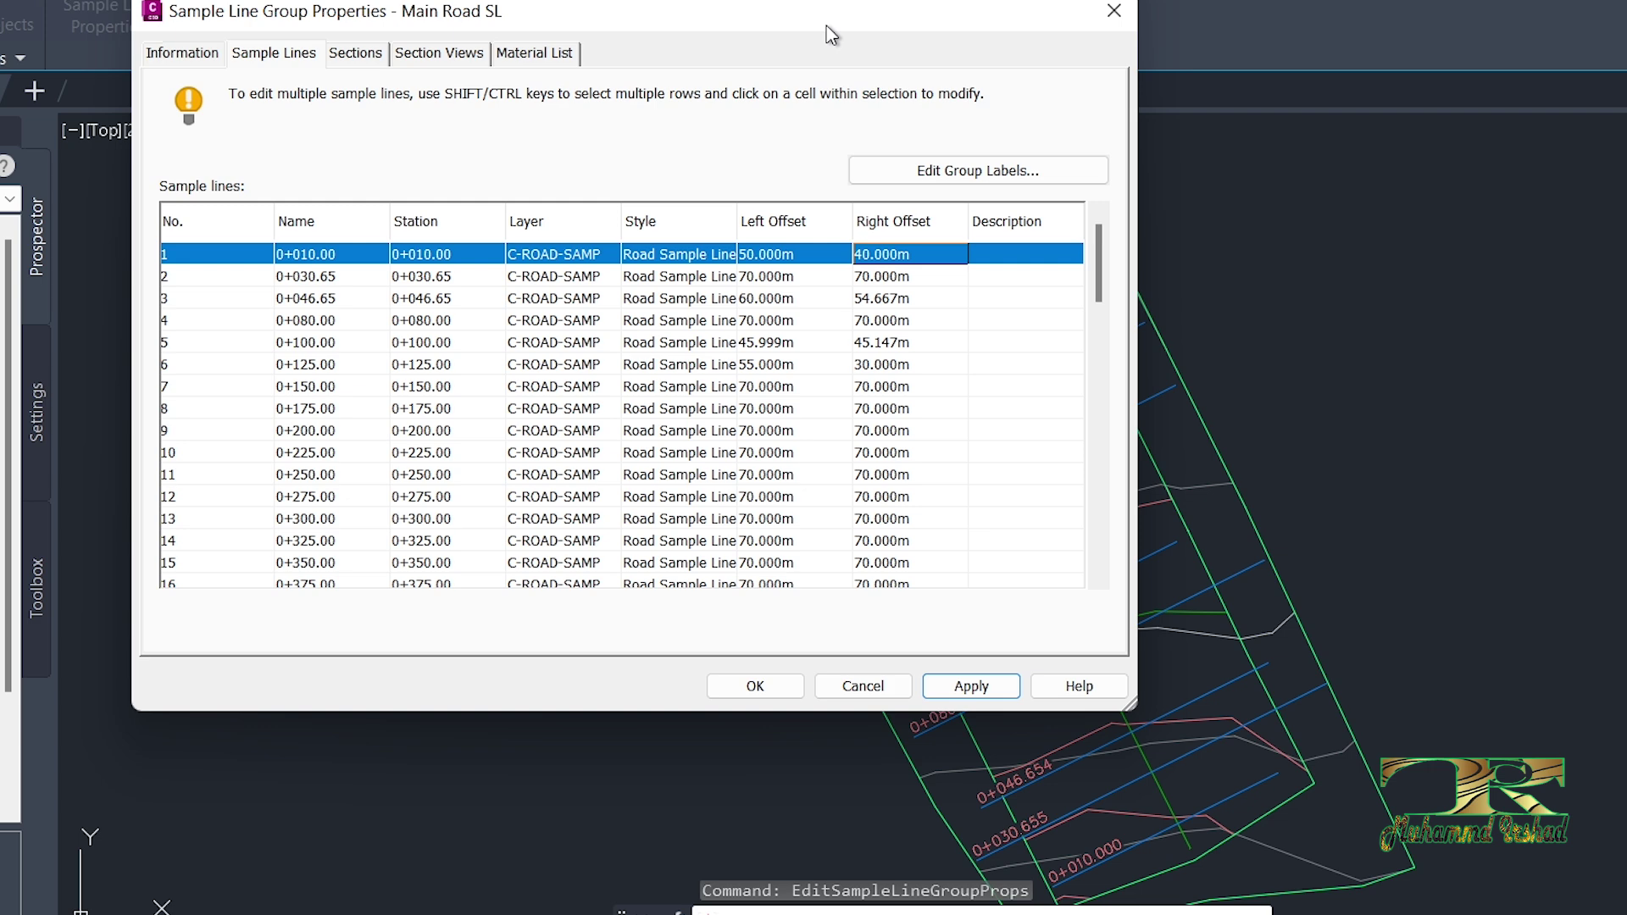
# Step: Swap the section styles in the group's sections list, giving Sub Grade the Existing Ground style and NSL the Finished Ground style
pyautogui.click(358, 54)
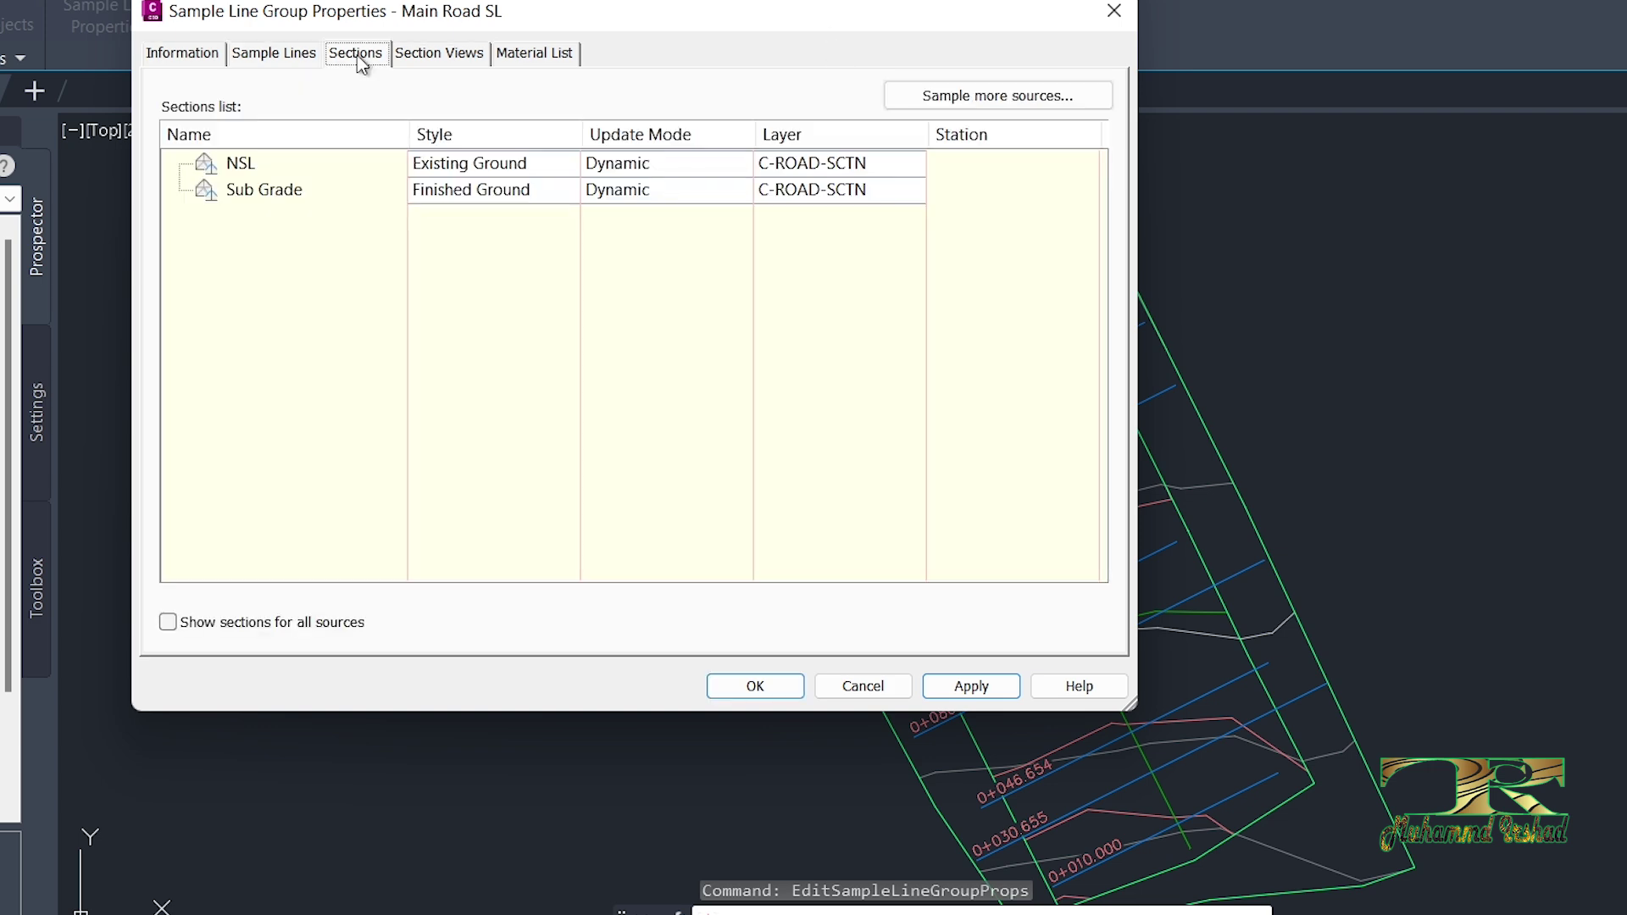
pyautogui.click(290, 57)
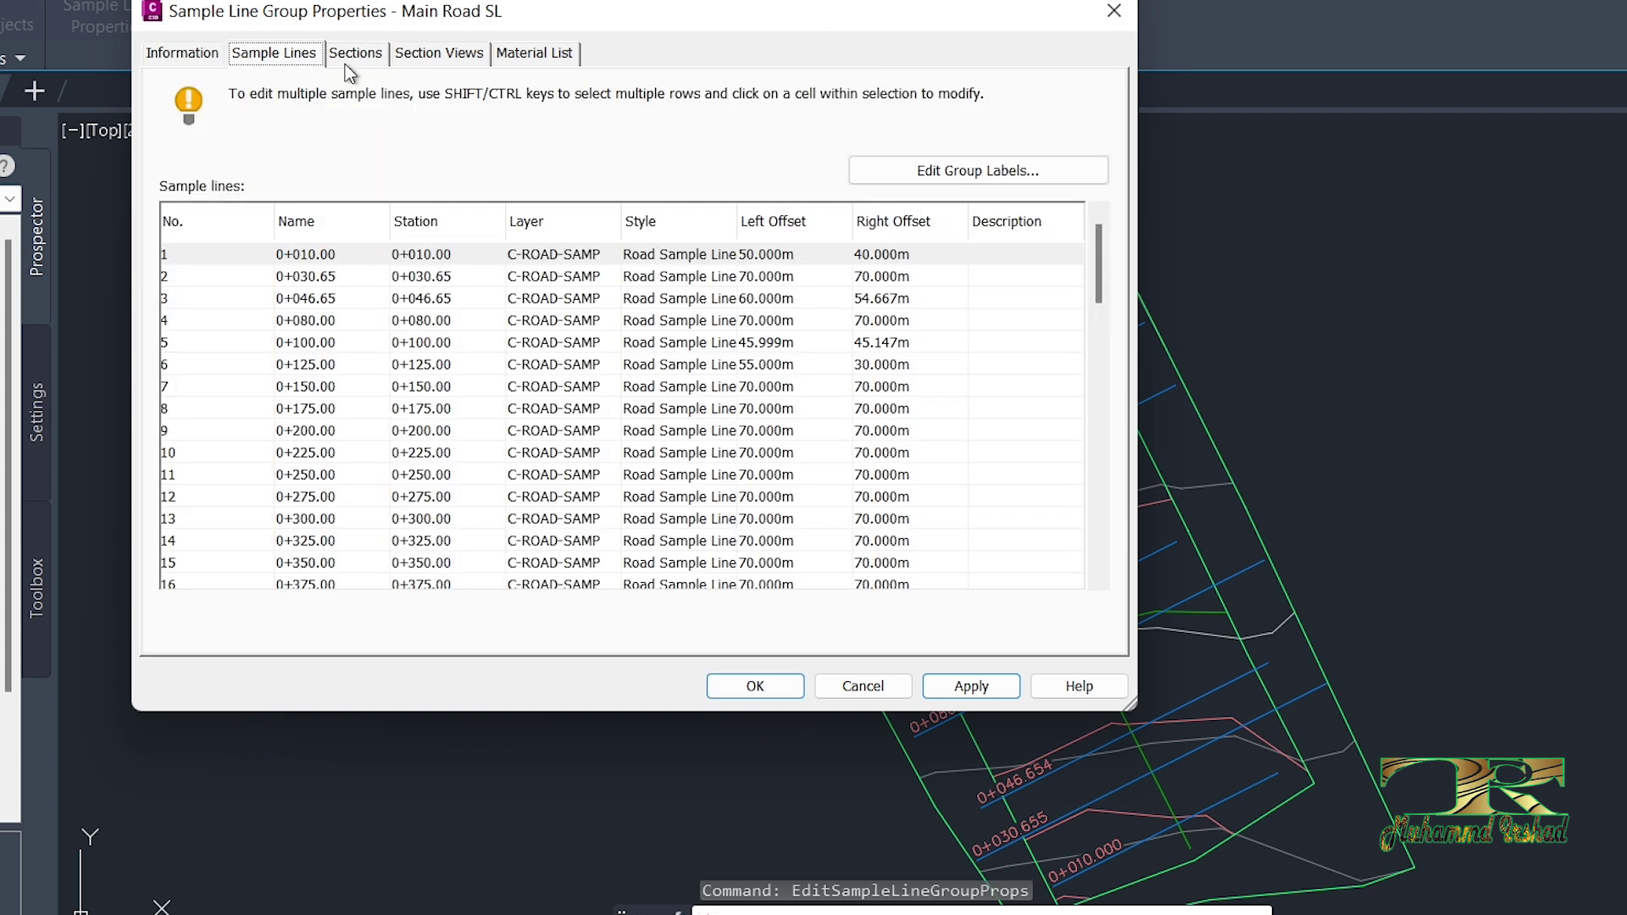
pyautogui.click(360, 57)
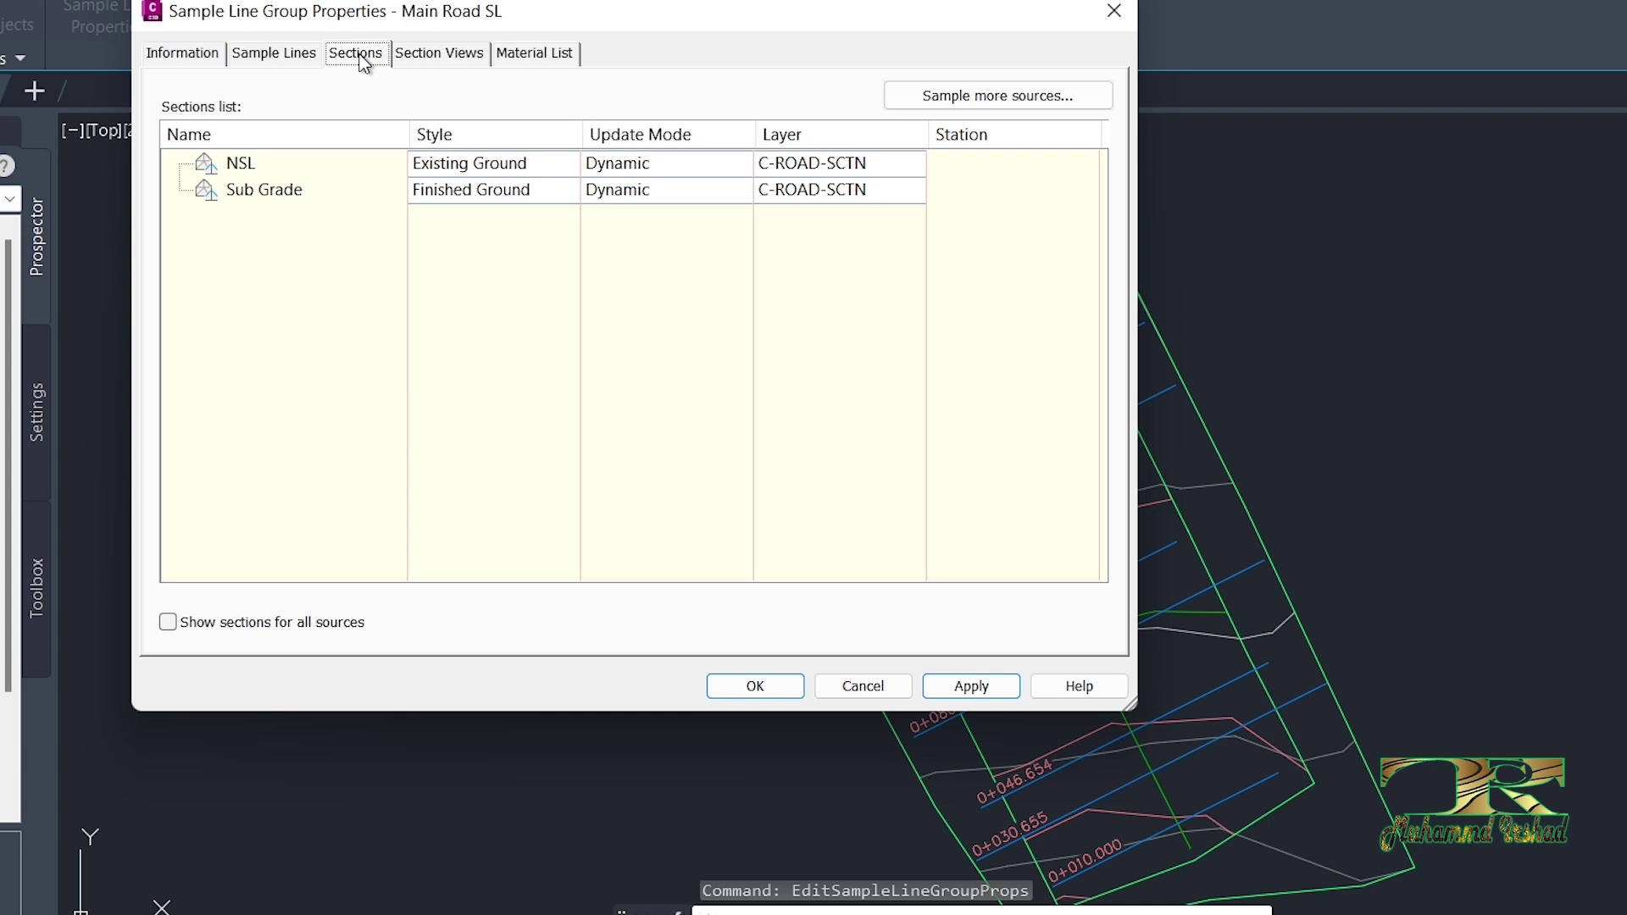
pyautogui.click(473, 189)
pyautogui.click(863, 418)
pyautogui.click(746, 443)
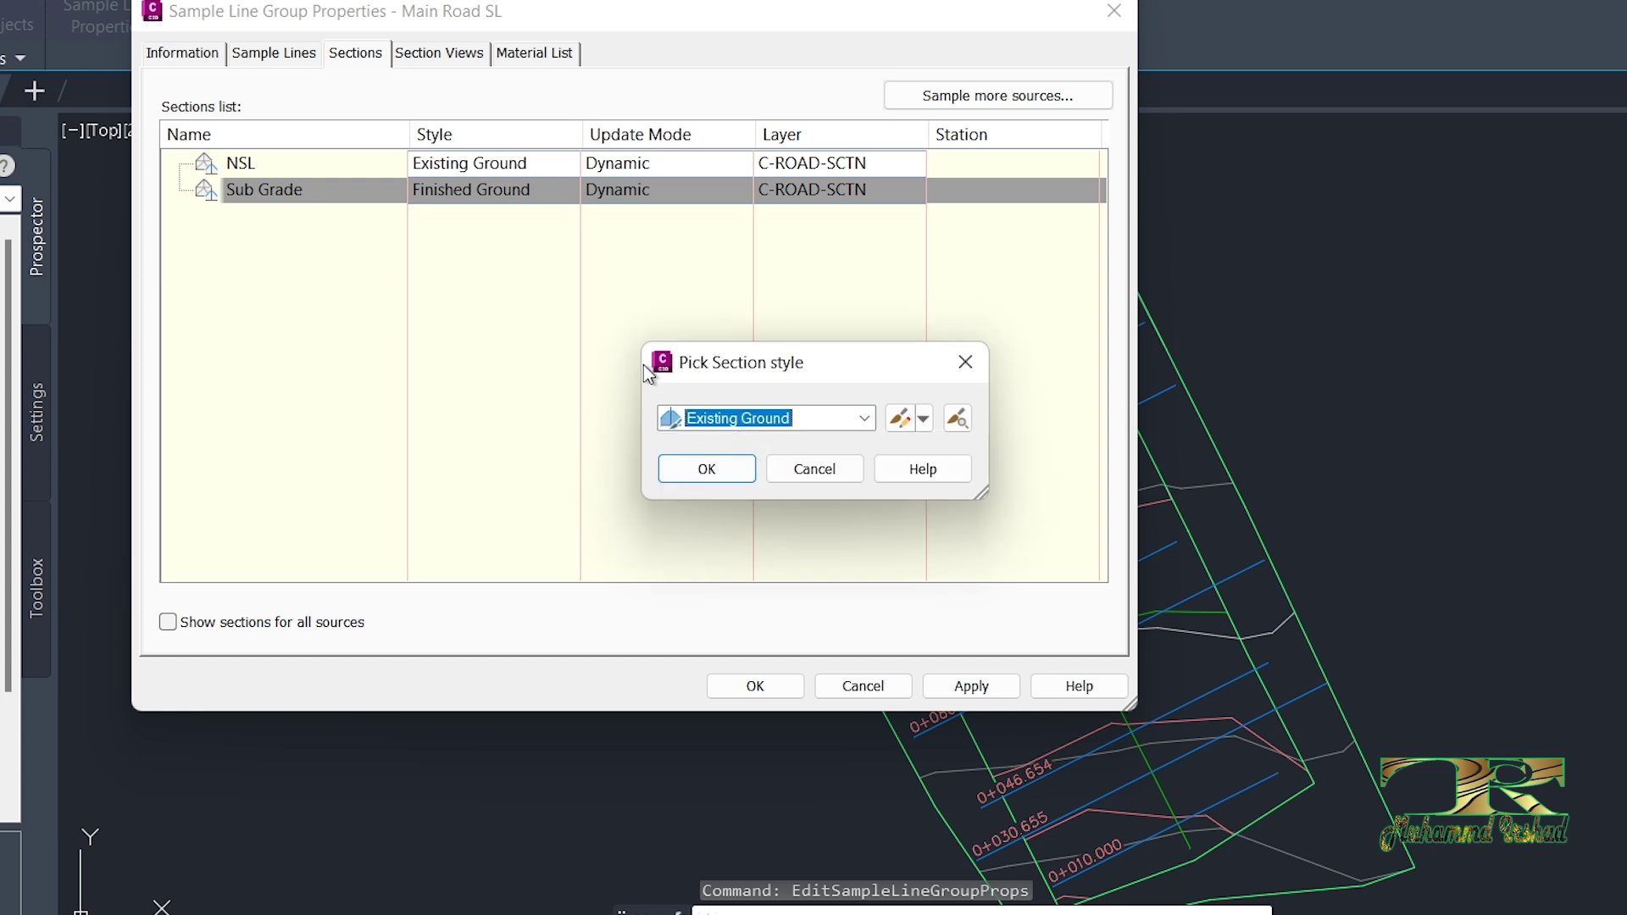
pyautogui.click(701, 470)
pyautogui.click(535, 163)
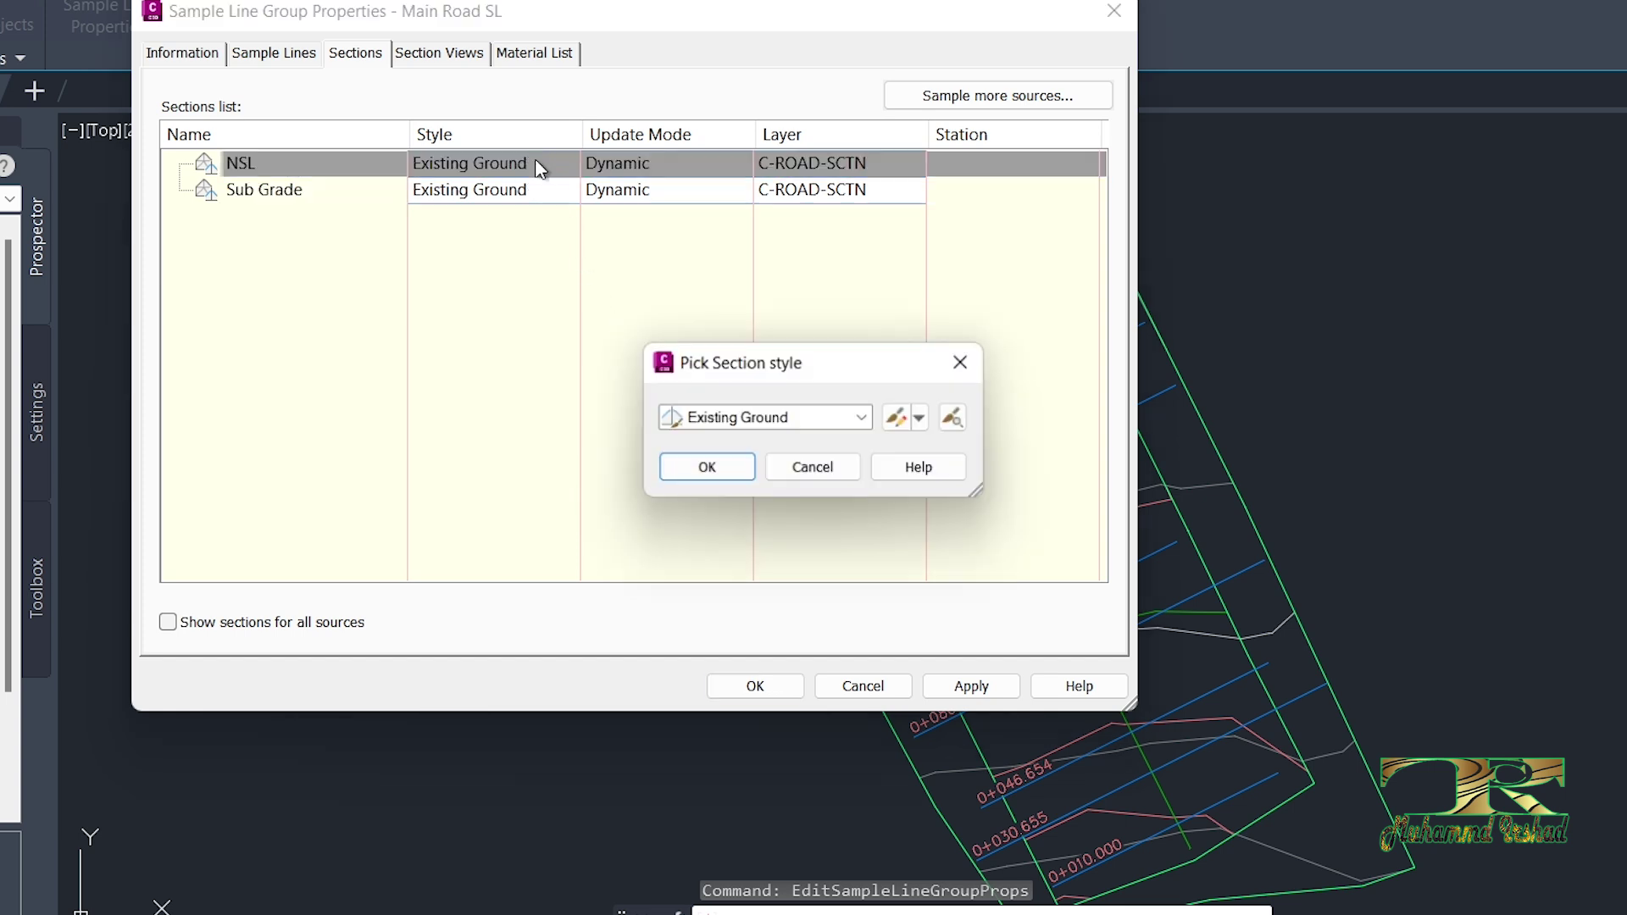
pyautogui.click(763, 418)
pyautogui.click(744, 466)
pyautogui.click(704, 469)
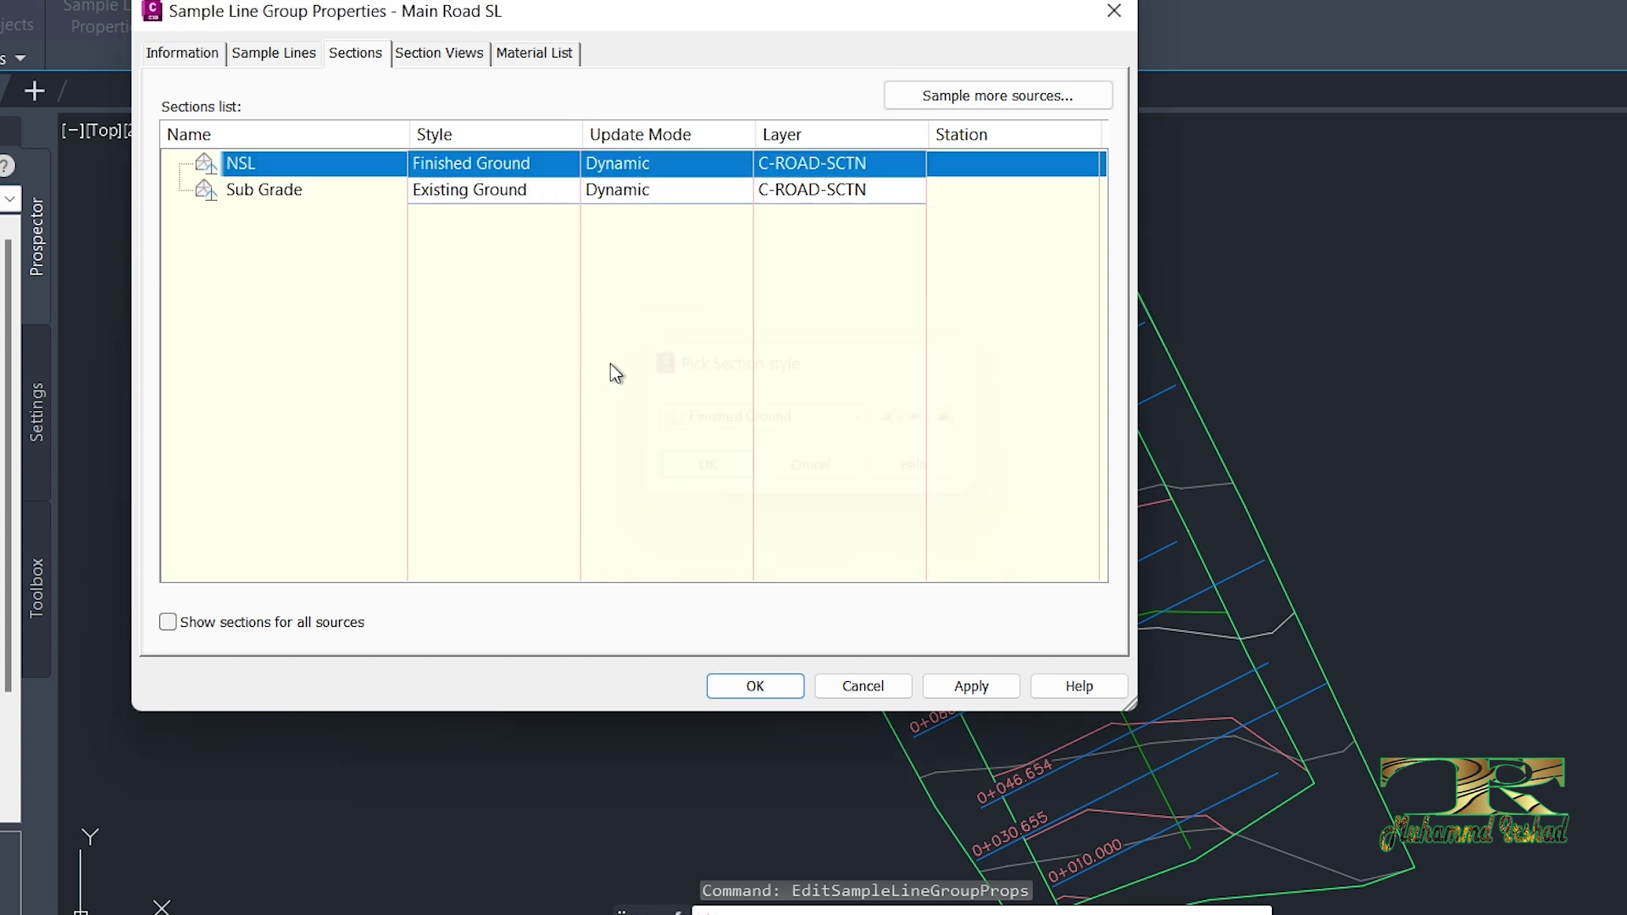
# Step: Restore the section styles by assigning Existing Ground to NSL and Finished Ground to Sub Grade
pyautogui.click(505, 162)
pyautogui.click(763, 415)
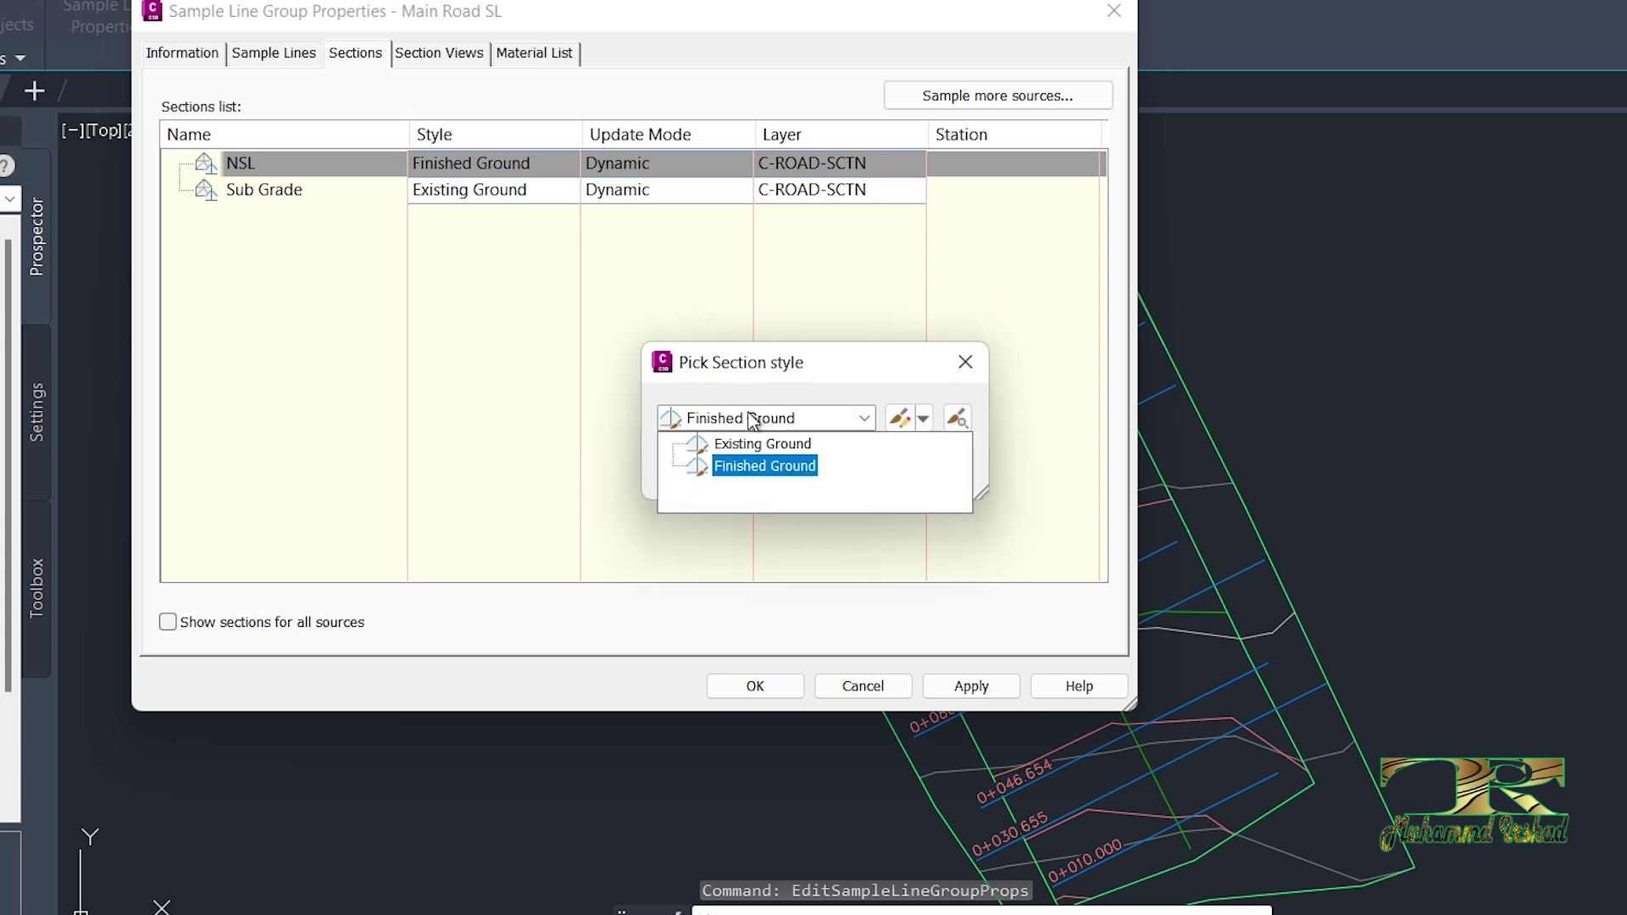
pyautogui.click(746, 445)
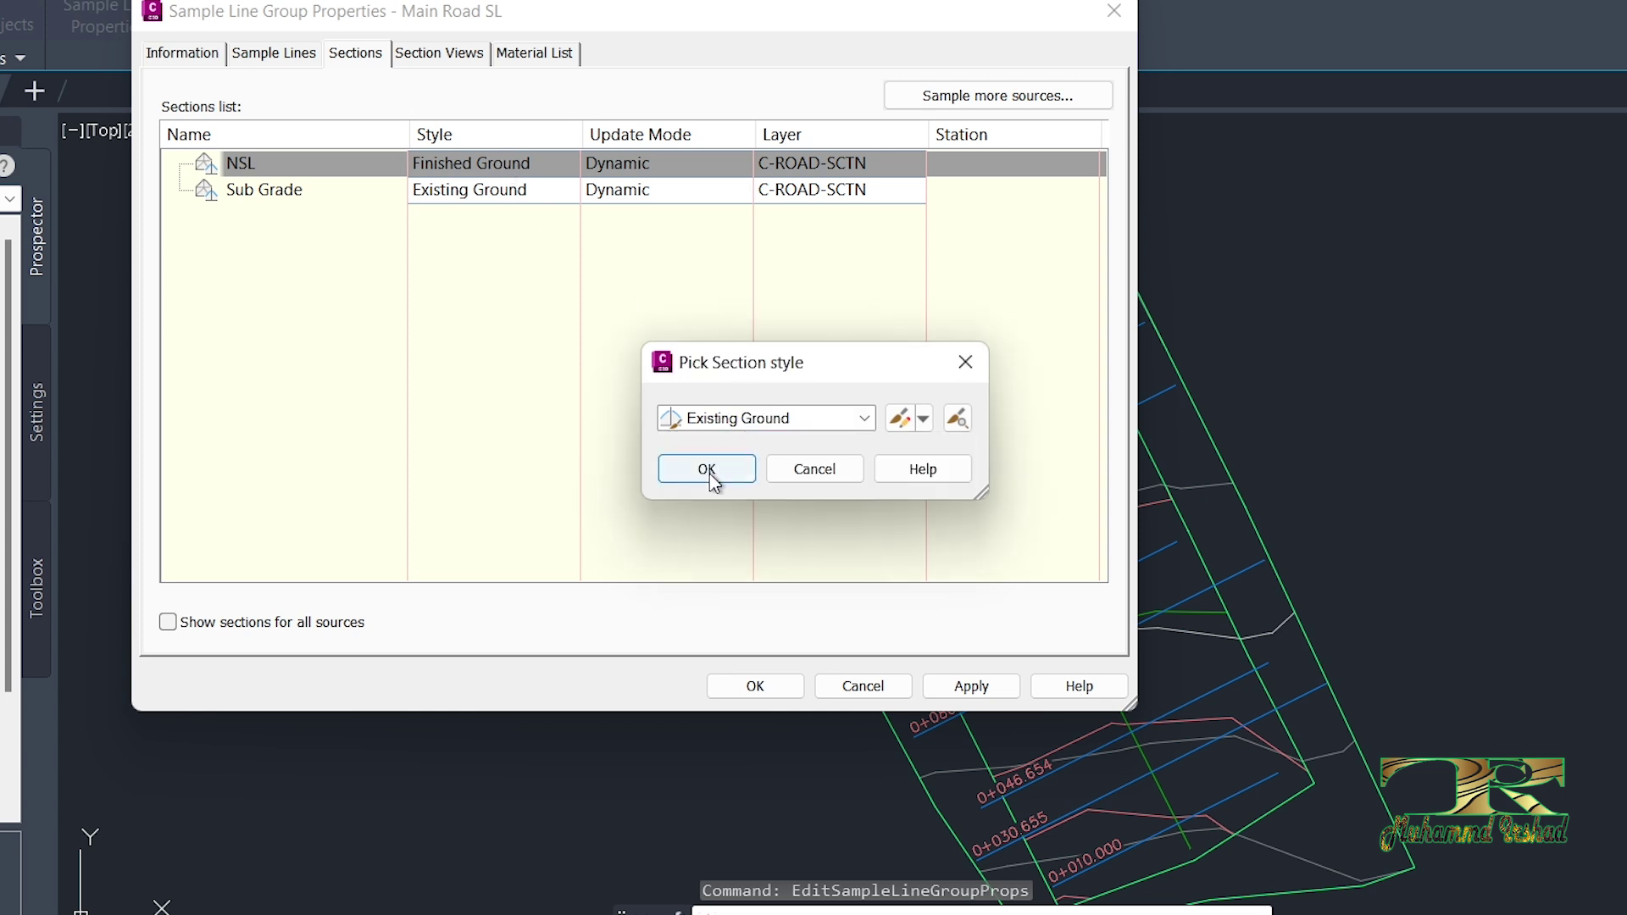
pyautogui.click(709, 474)
pyautogui.click(512, 189)
pyautogui.click(778, 419)
pyautogui.click(750, 466)
pyautogui.click(700, 468)
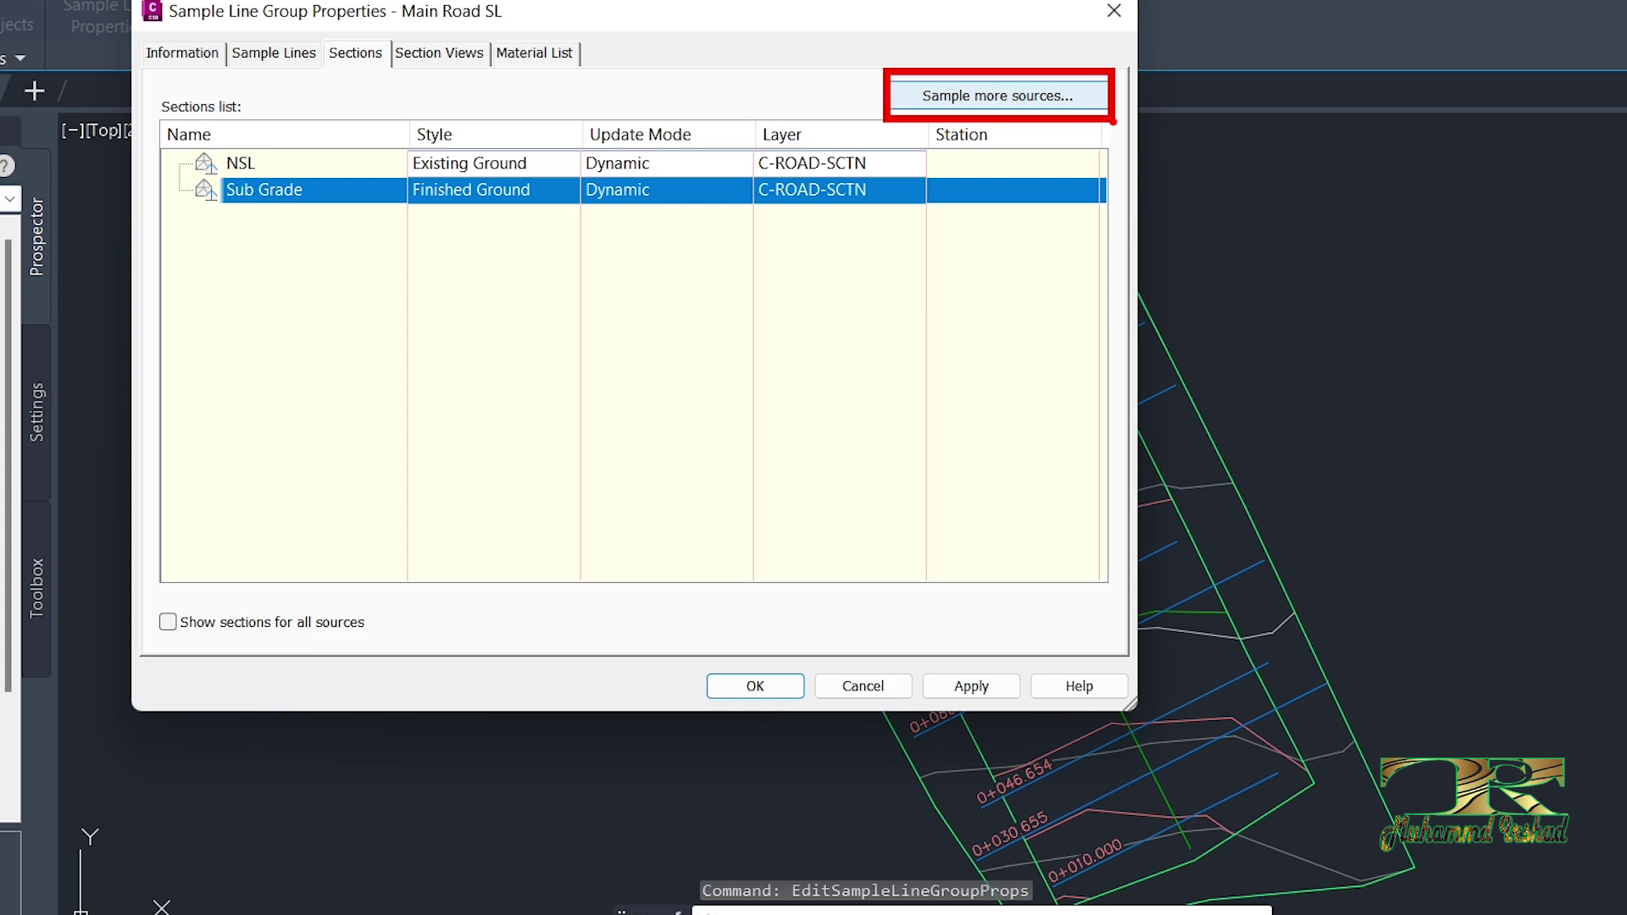
# Step: Review the available and sampled section sources of the Main Road SL group and accept them as they are
pyautogui.click(1014, 98)
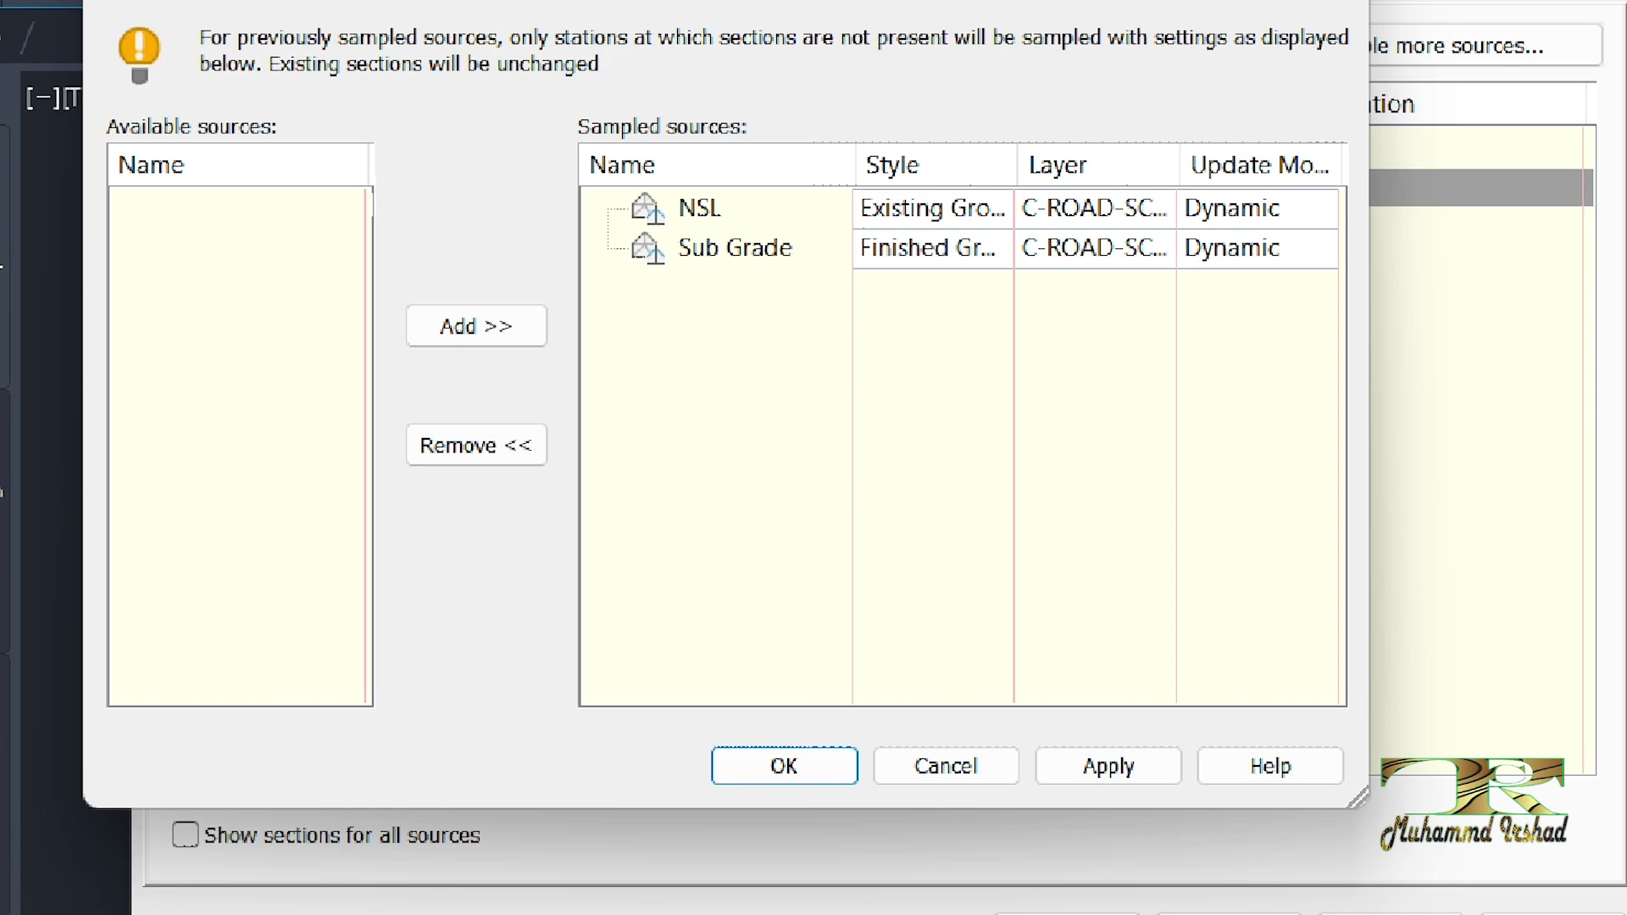
pyautogui.click(609, 191)
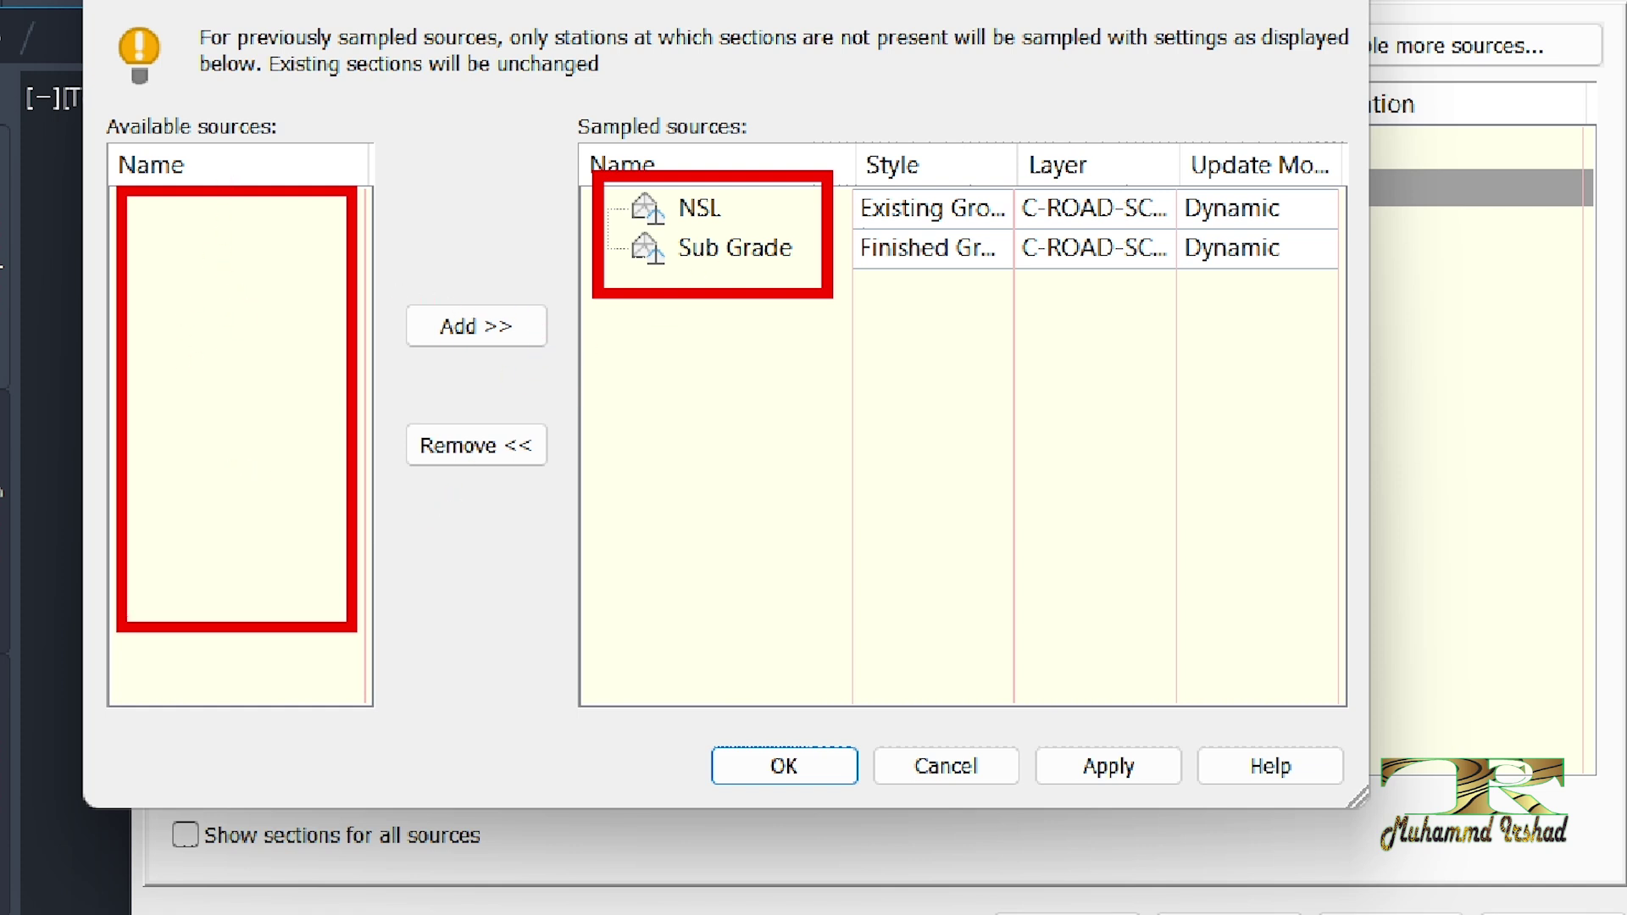
pyautogui.moveTo(391, 288); pyautogui.dragTo(568, 366)
pyautogui.moveTo(375, 413); pyautogui.dragTo(574, 472)
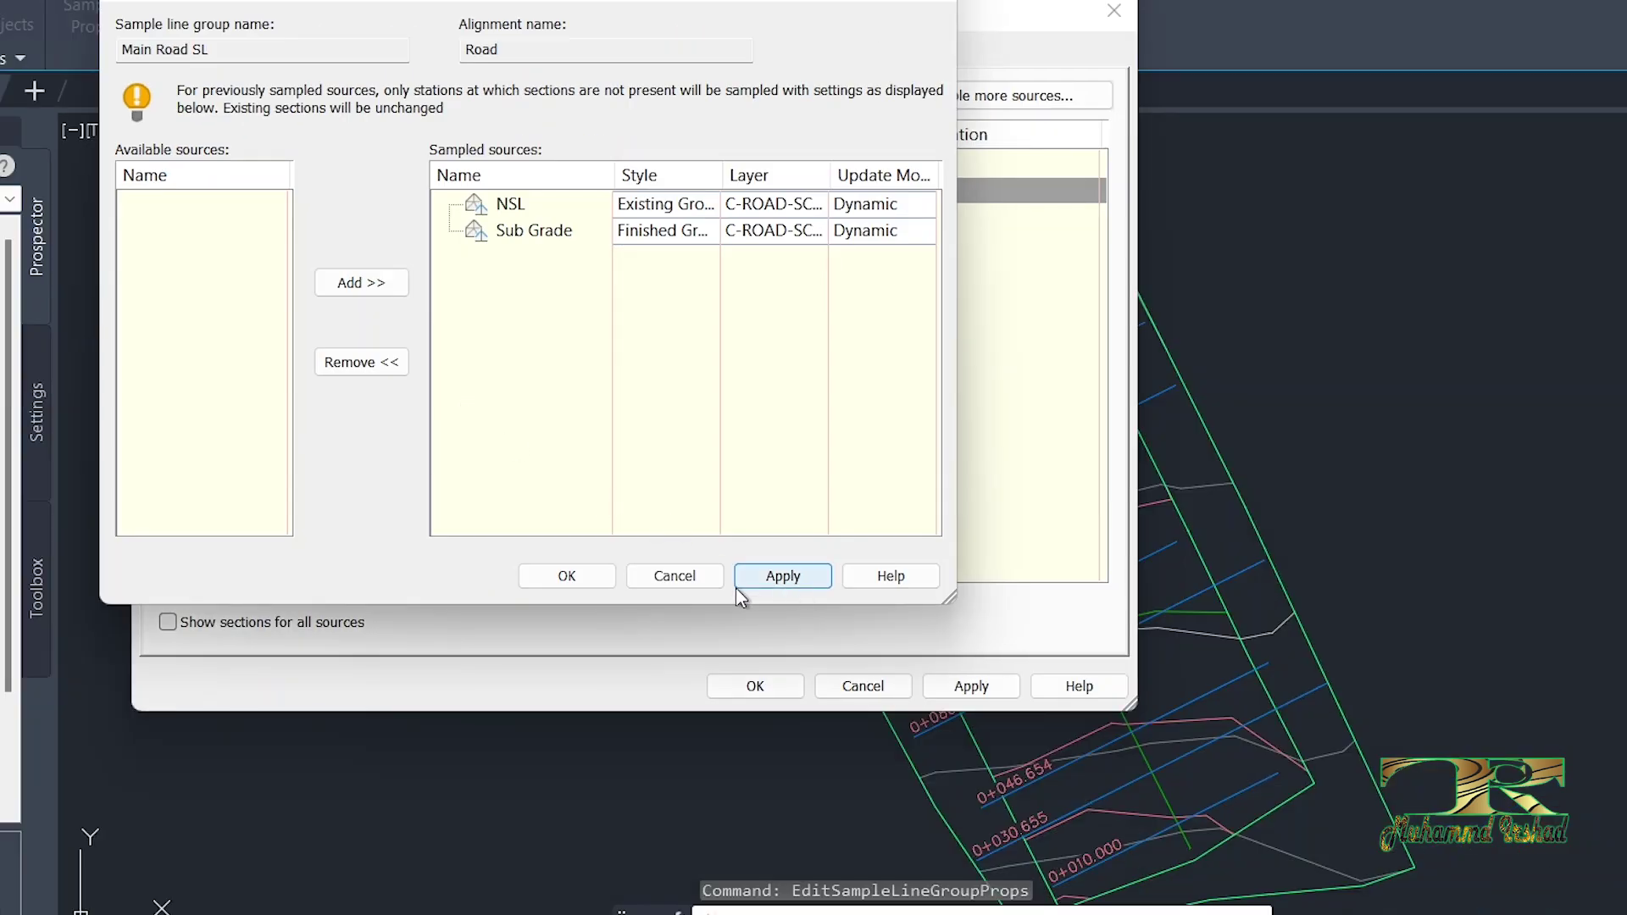
pyautogui.click(546, 572)
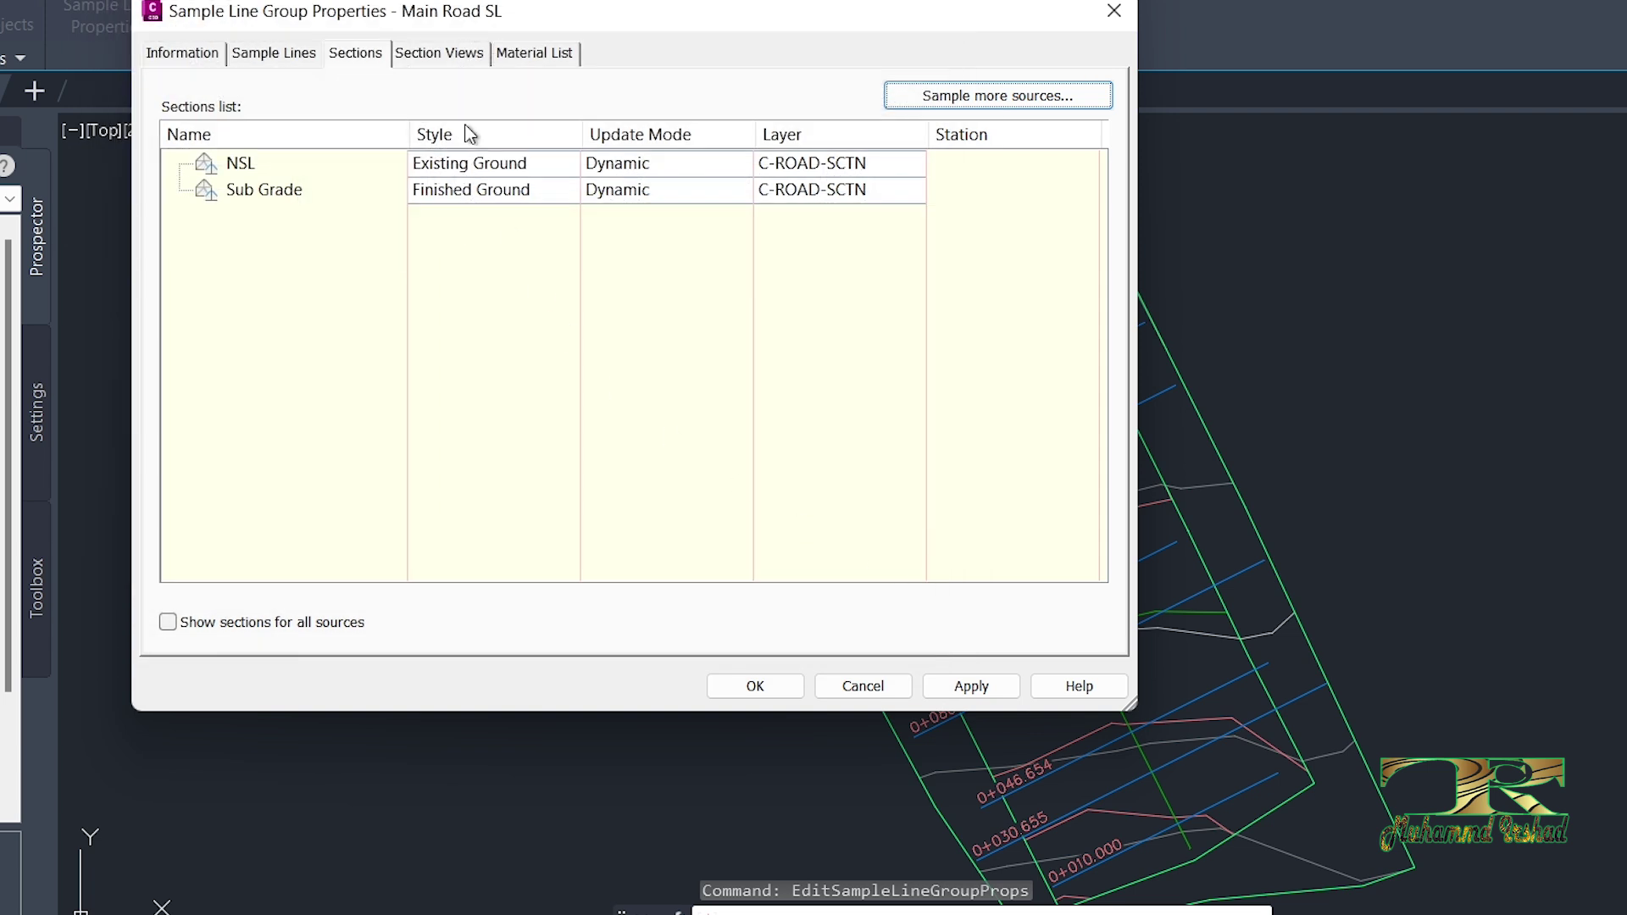
# Step: Look over the group's section views and material list settings and close the sample line group properties
pyautogui.click(441, 59)
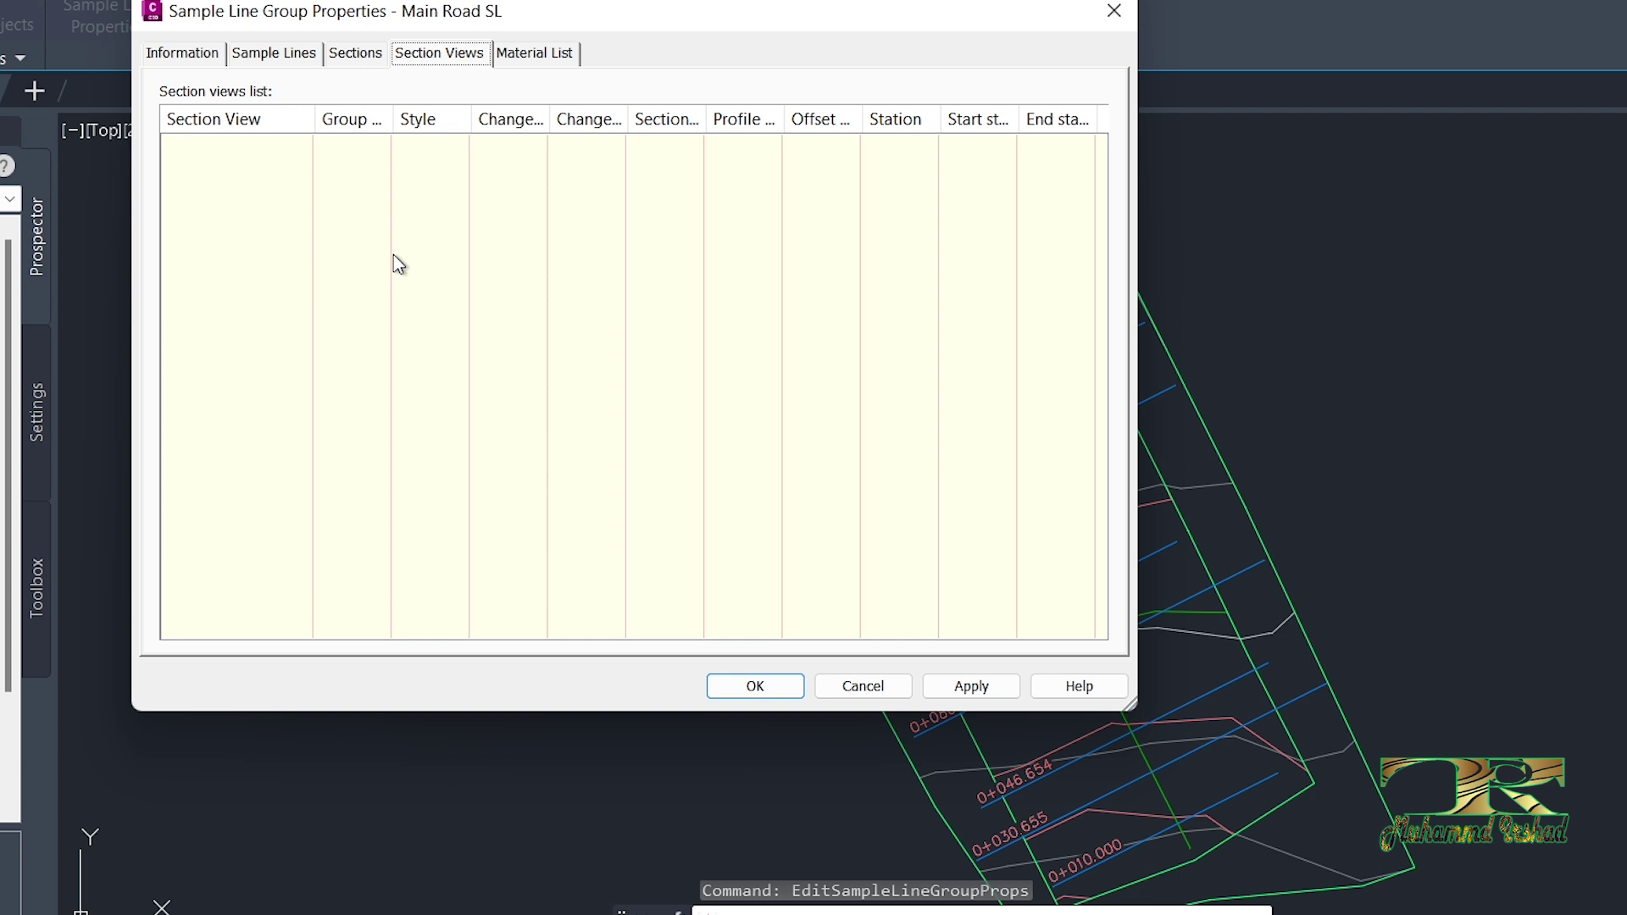
pyautogui.click(533, 59)
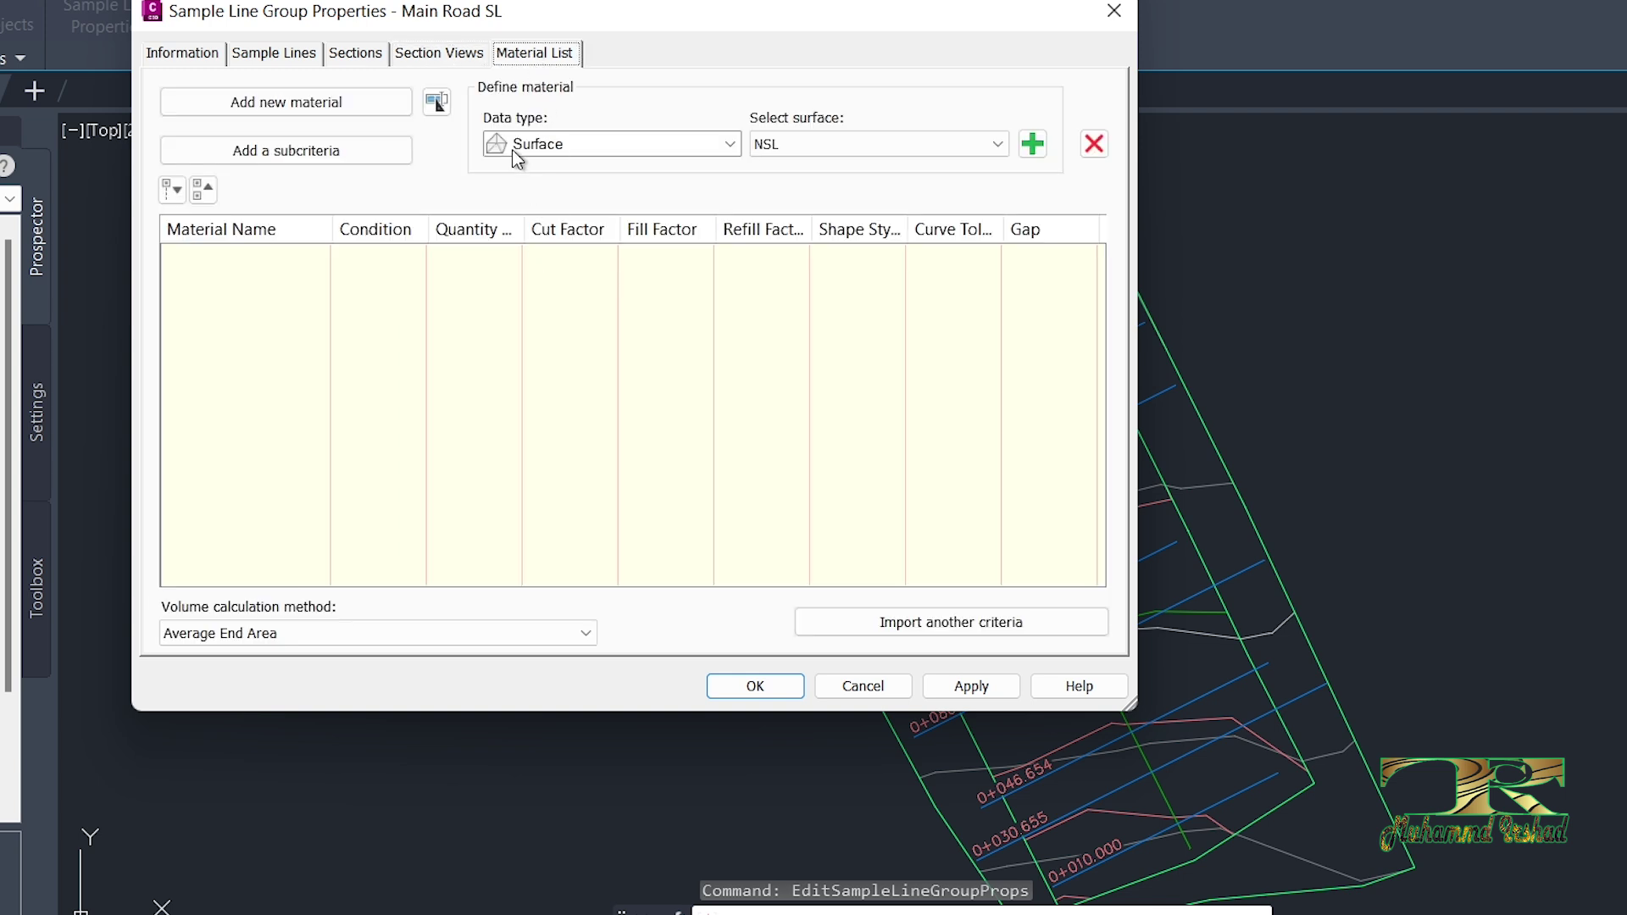
pyautogui.click(464, 54)
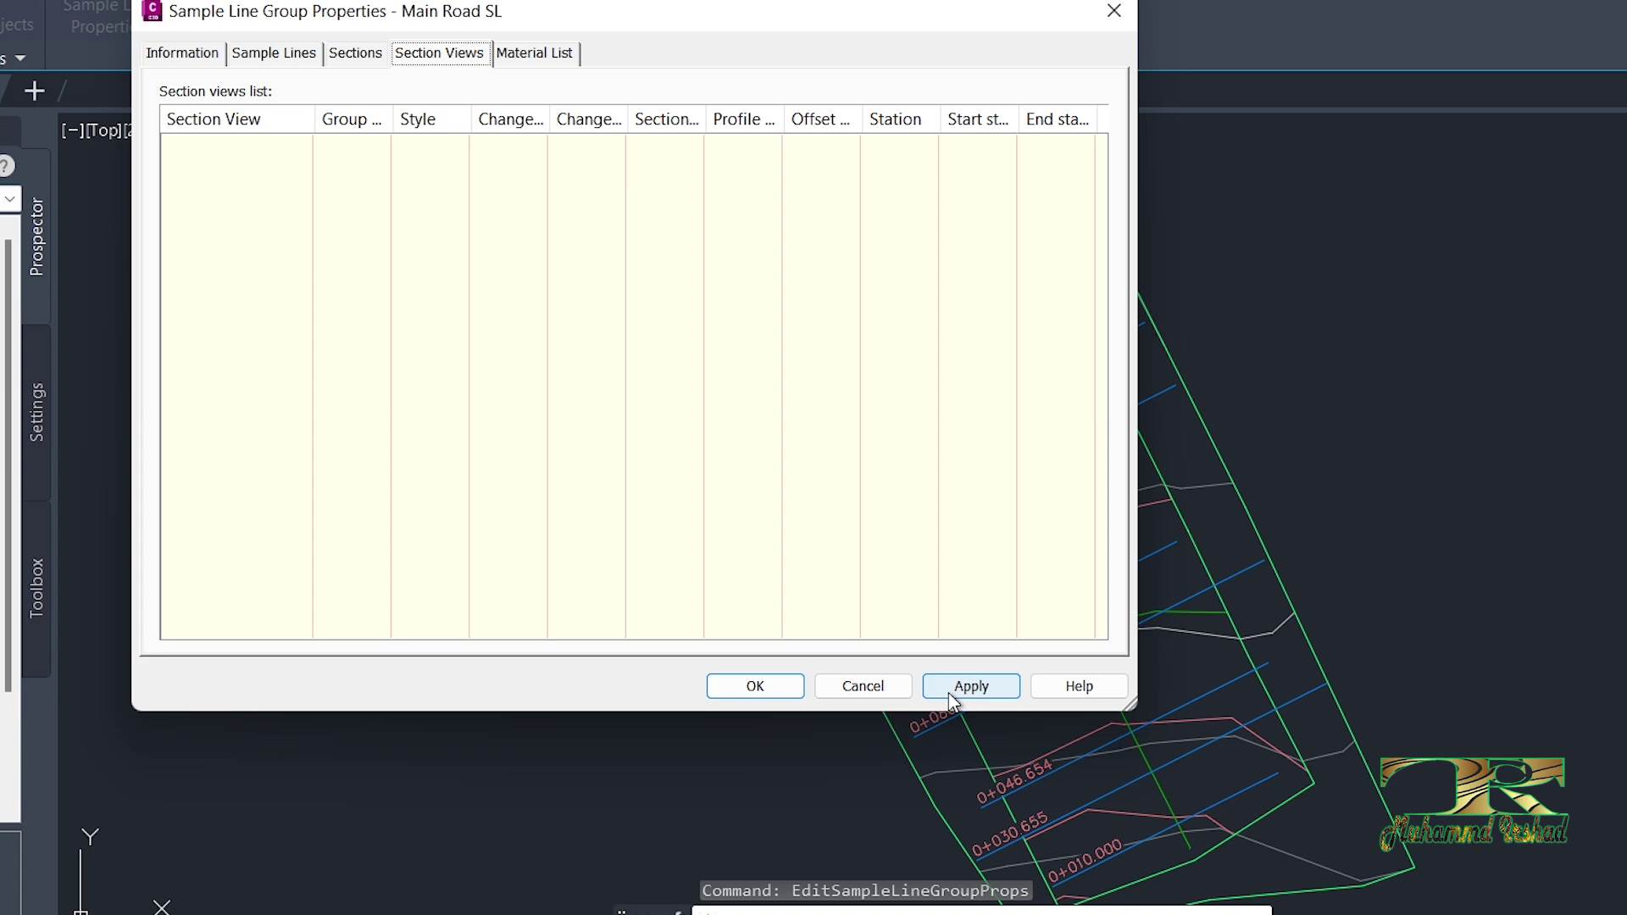
pyautogui.click(788, 686)
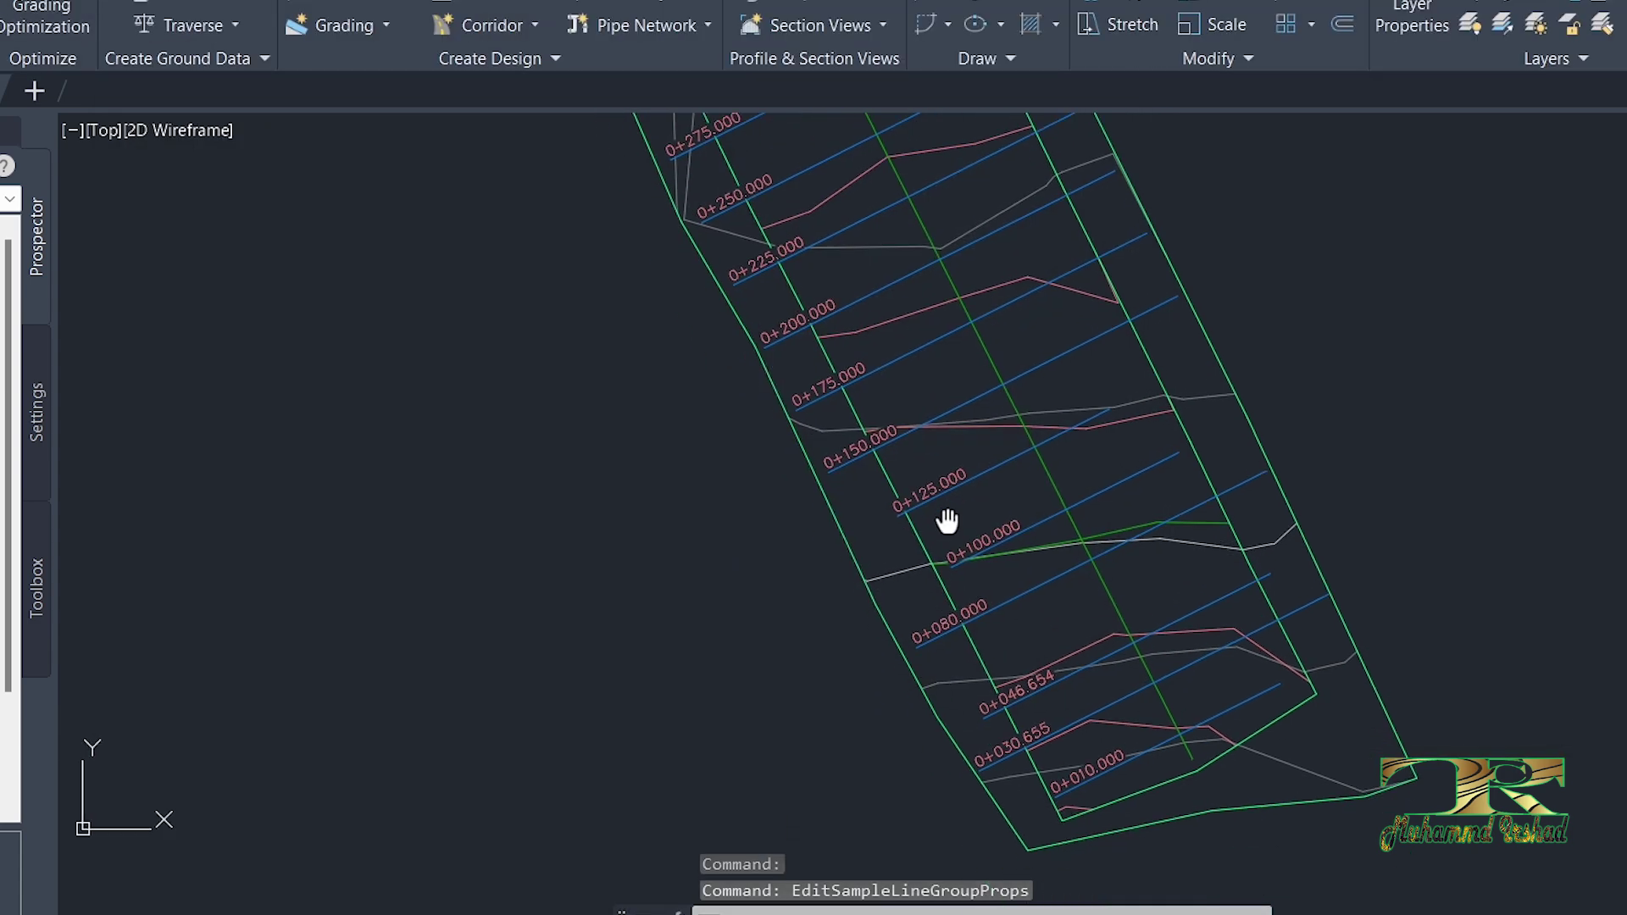
pyautogui.scroll(6, 944, 483)
pyautogui.click(944, 360)
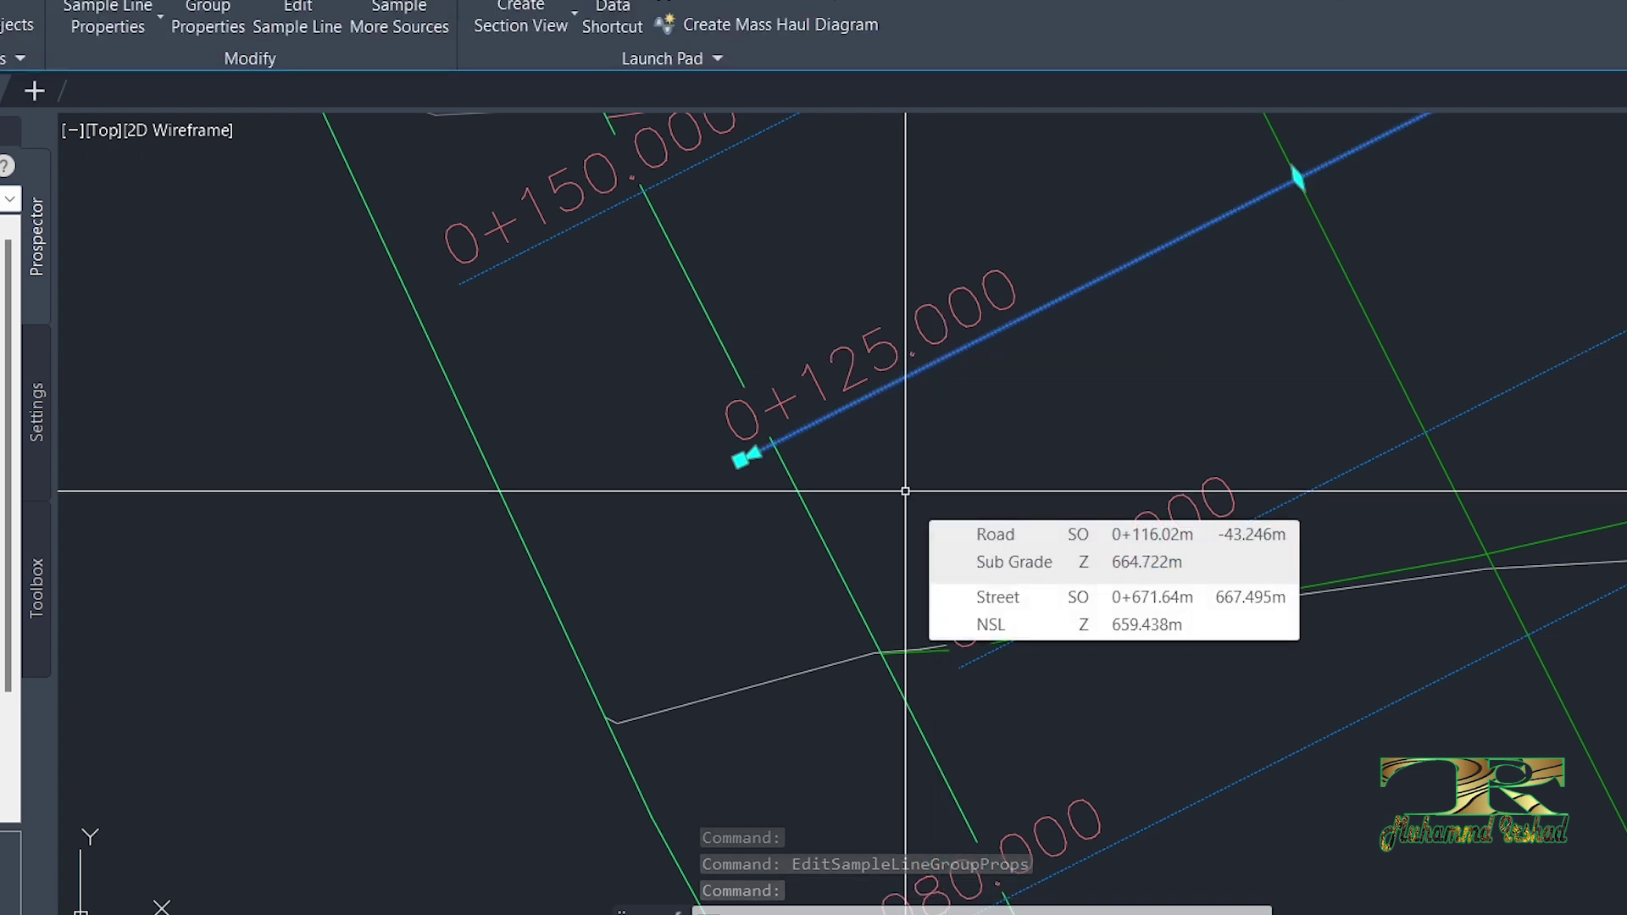
pyautogui.scroll(-7, 905, 491)
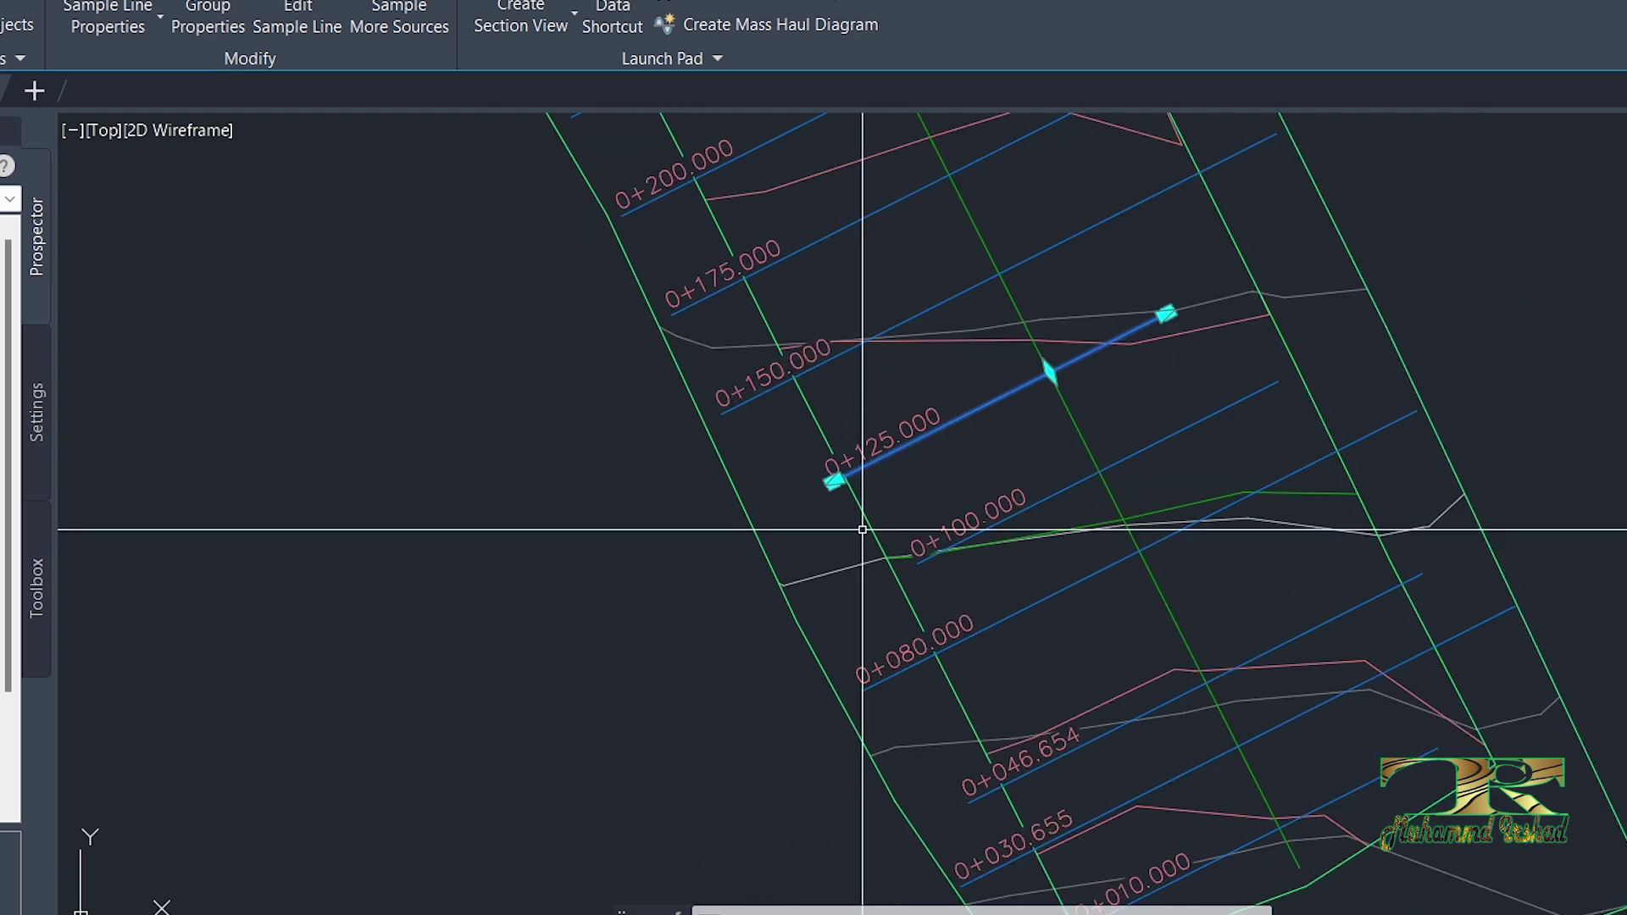
pyautogui.scroll(5, 848, 589)
pyautogui.press('Escape')
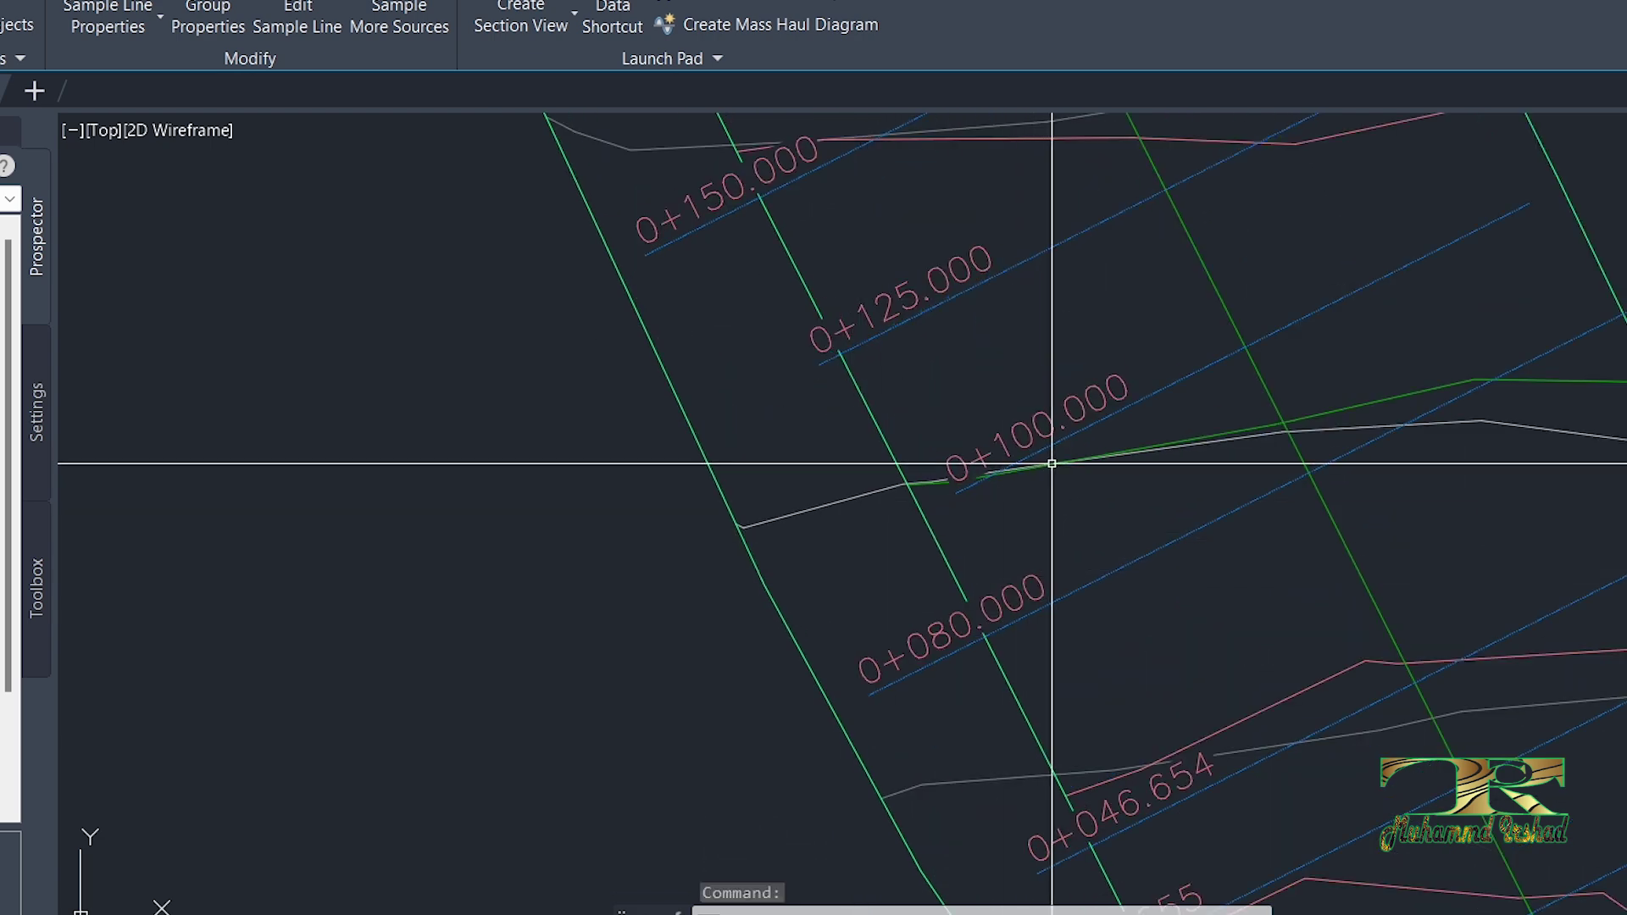
# Step: Stretch the left end of the sample line at station 0+100 along its direction to an offset of about 70.2 m
pyautogui.click(1151, 395)
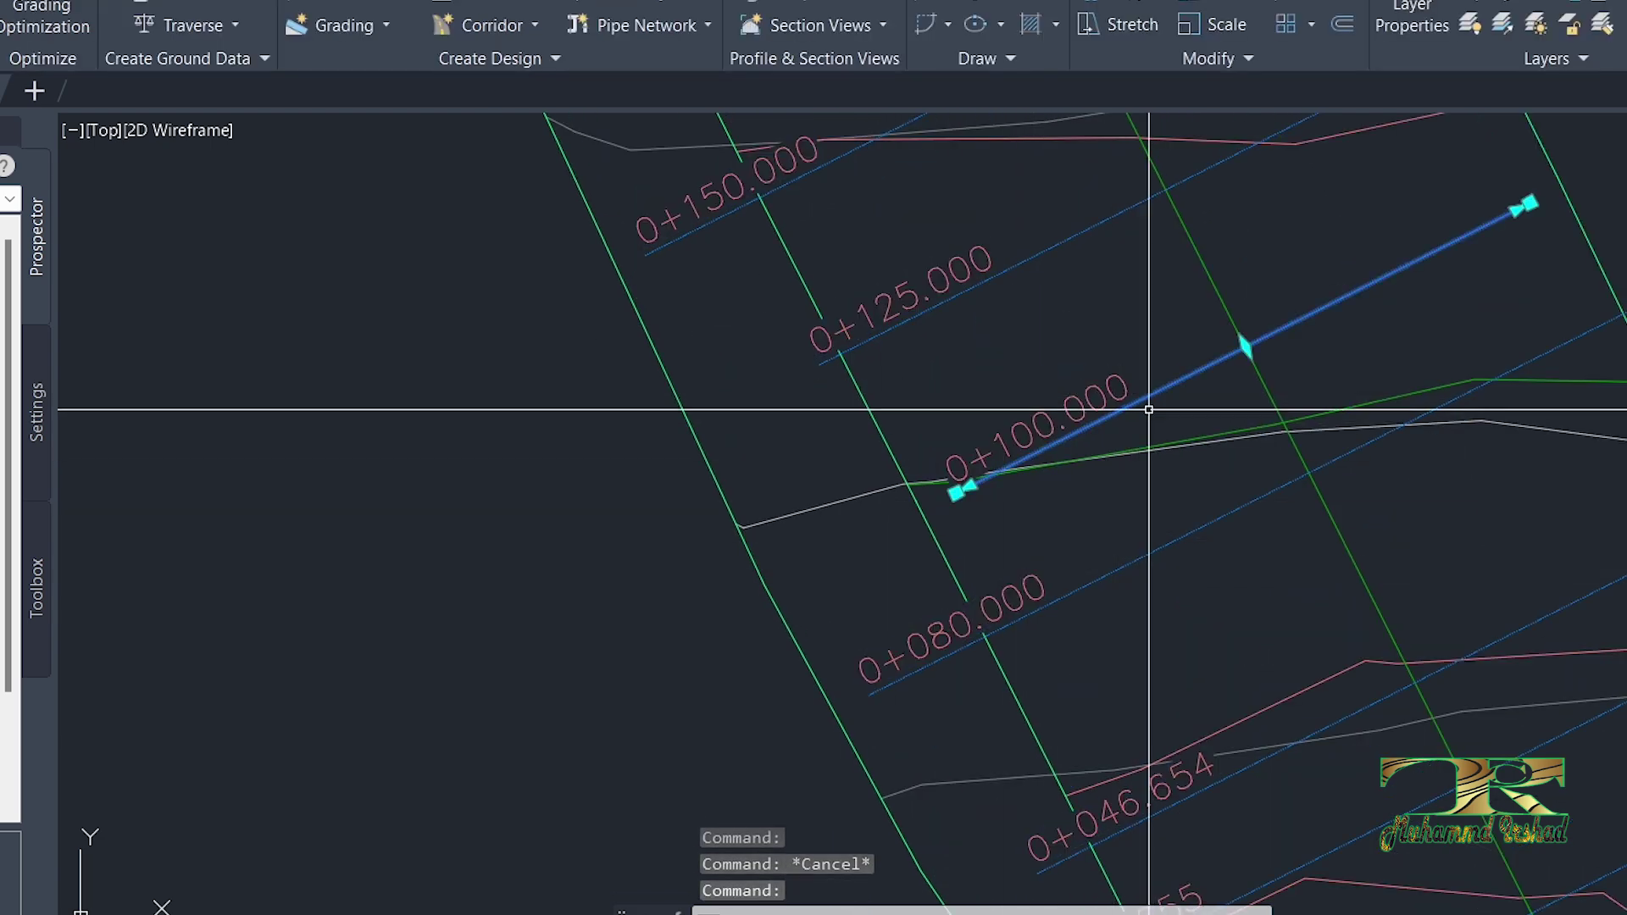
pyautogui.click(955, 493)
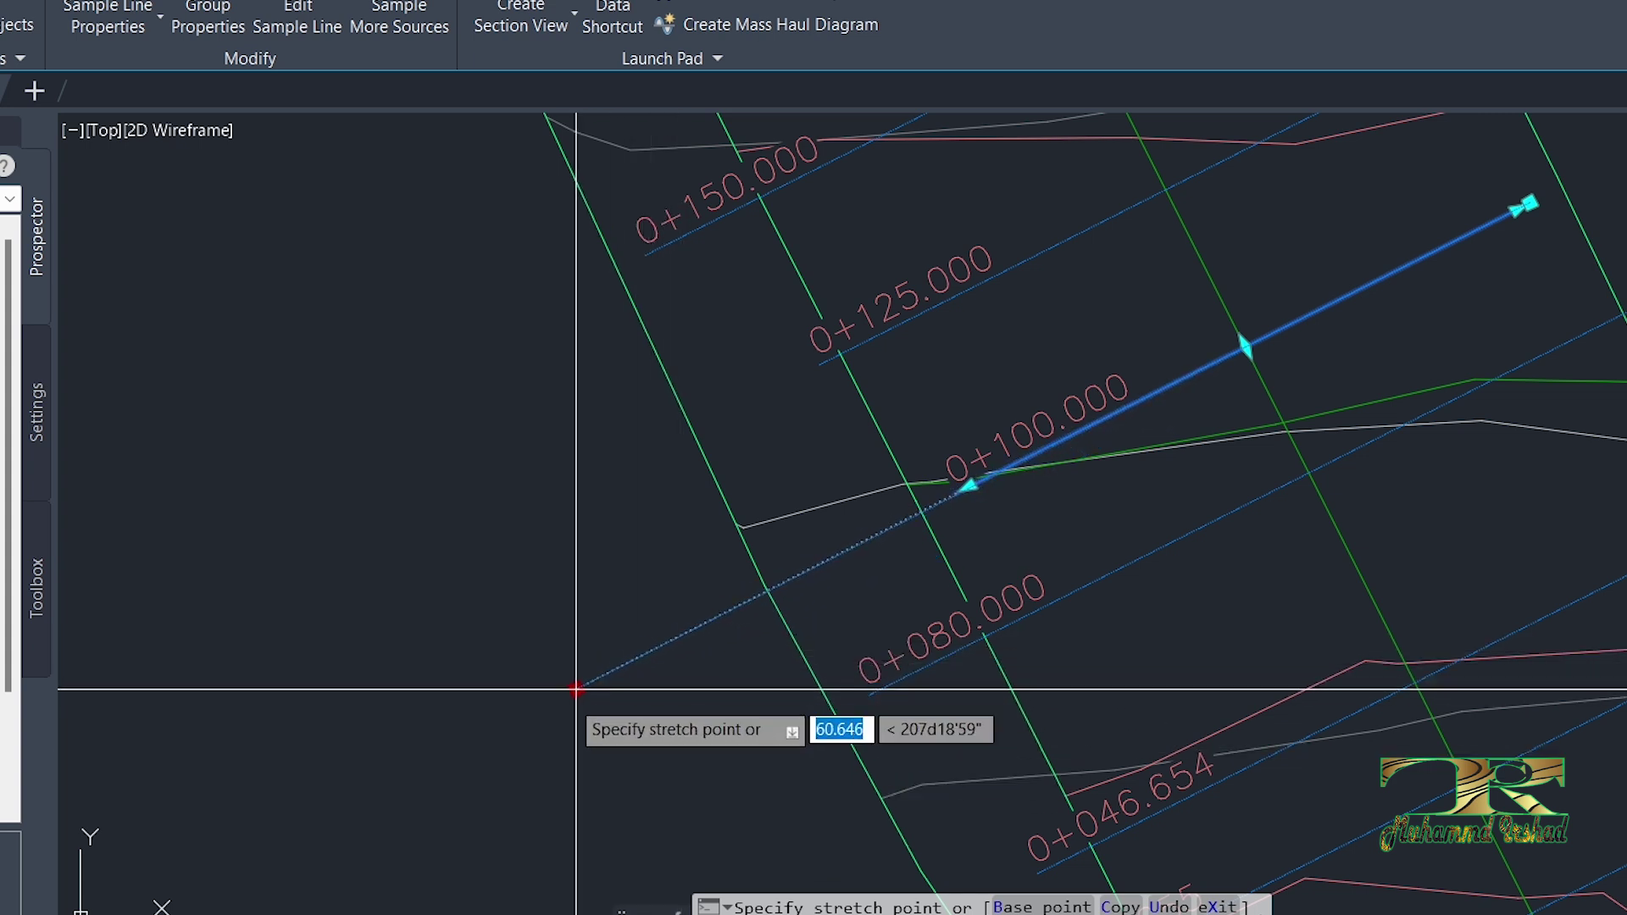
pyautogui.scroll(2, 796, 578)
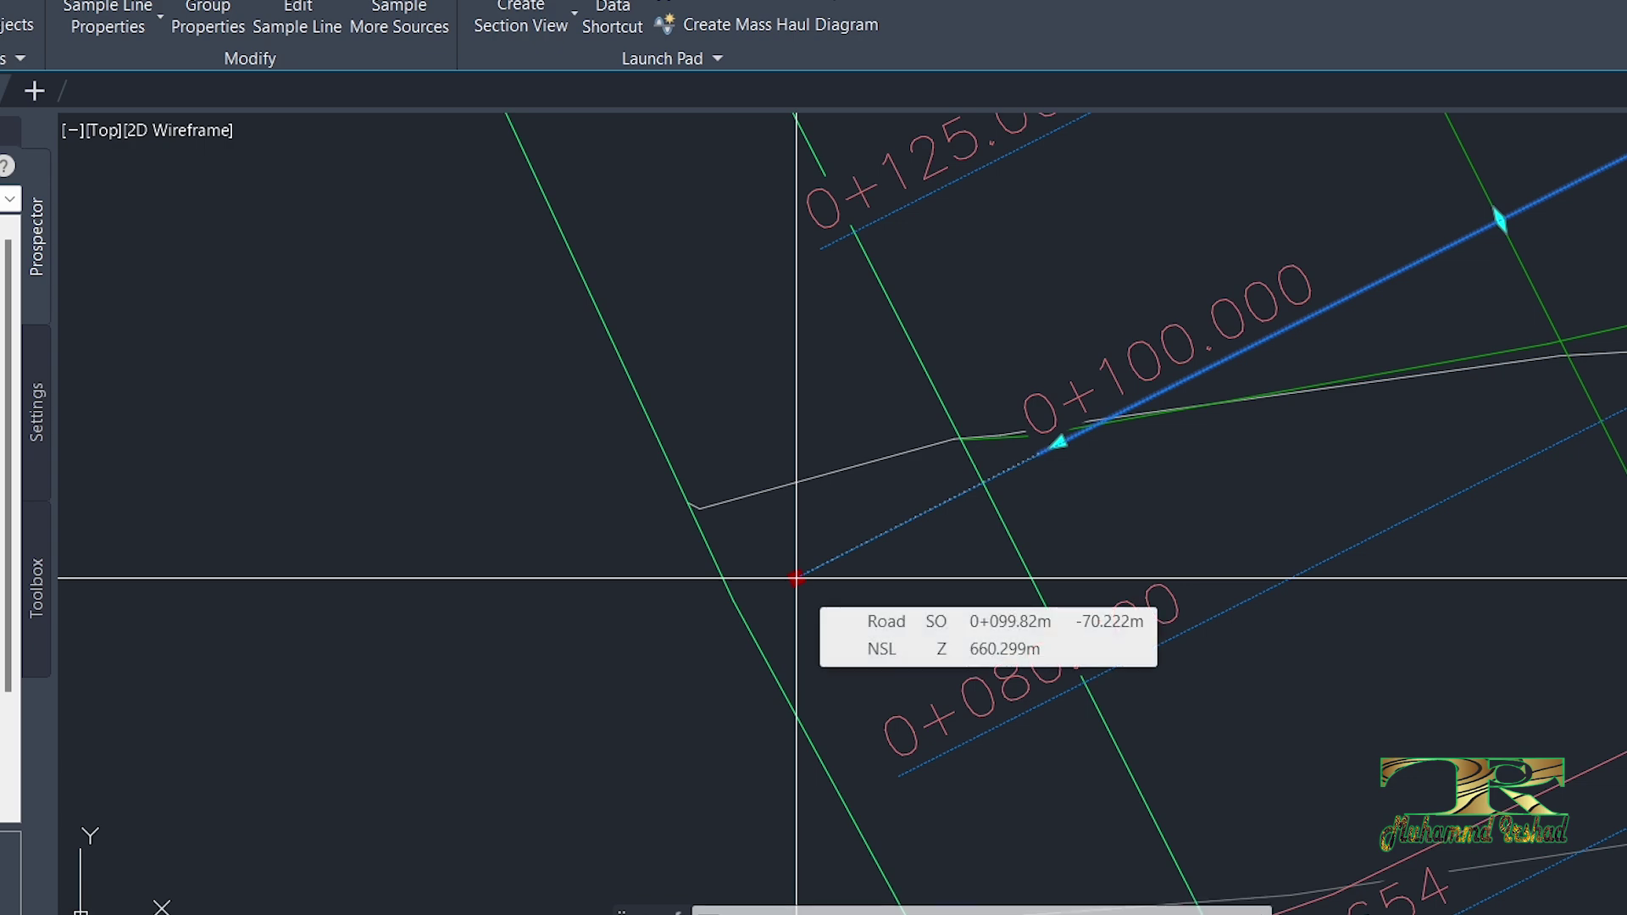
pyautogui.click(796, 578)
pyautogui.press('Escape')
# Step: Stretch the right end of the sample line at station 0+100 outward to an offset of about 60.4 m
pyautogui.scroll(-5, 792, 508)
pyautogui.scroll(5, 861, 483)
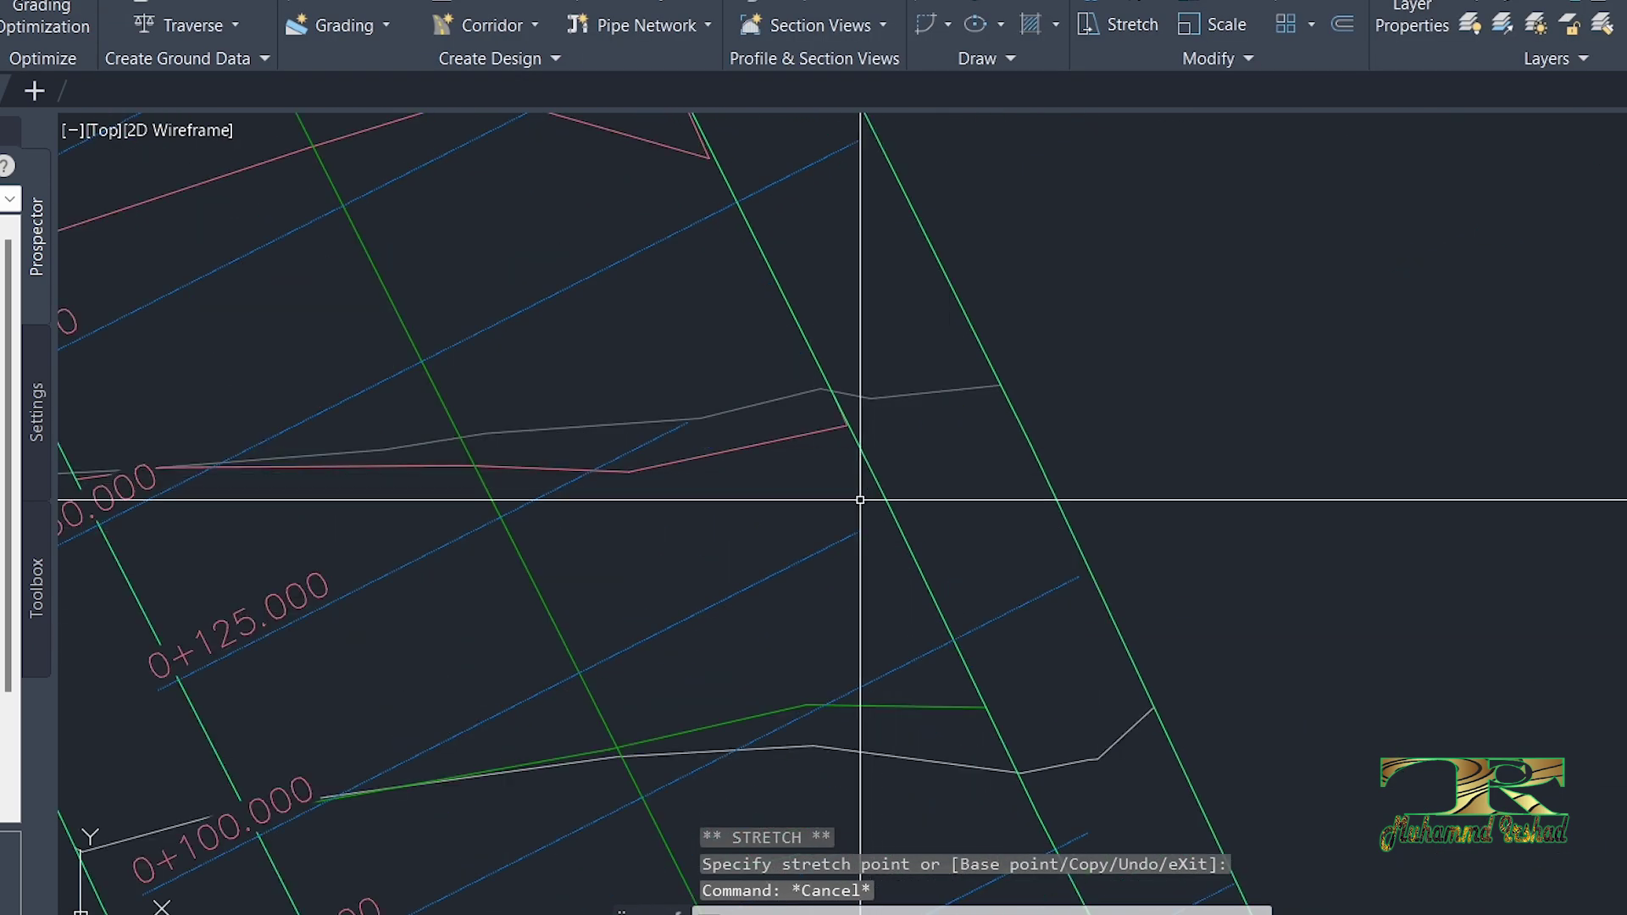
pyautogui.click(847, 535)
pyautogui.click(859, 533)
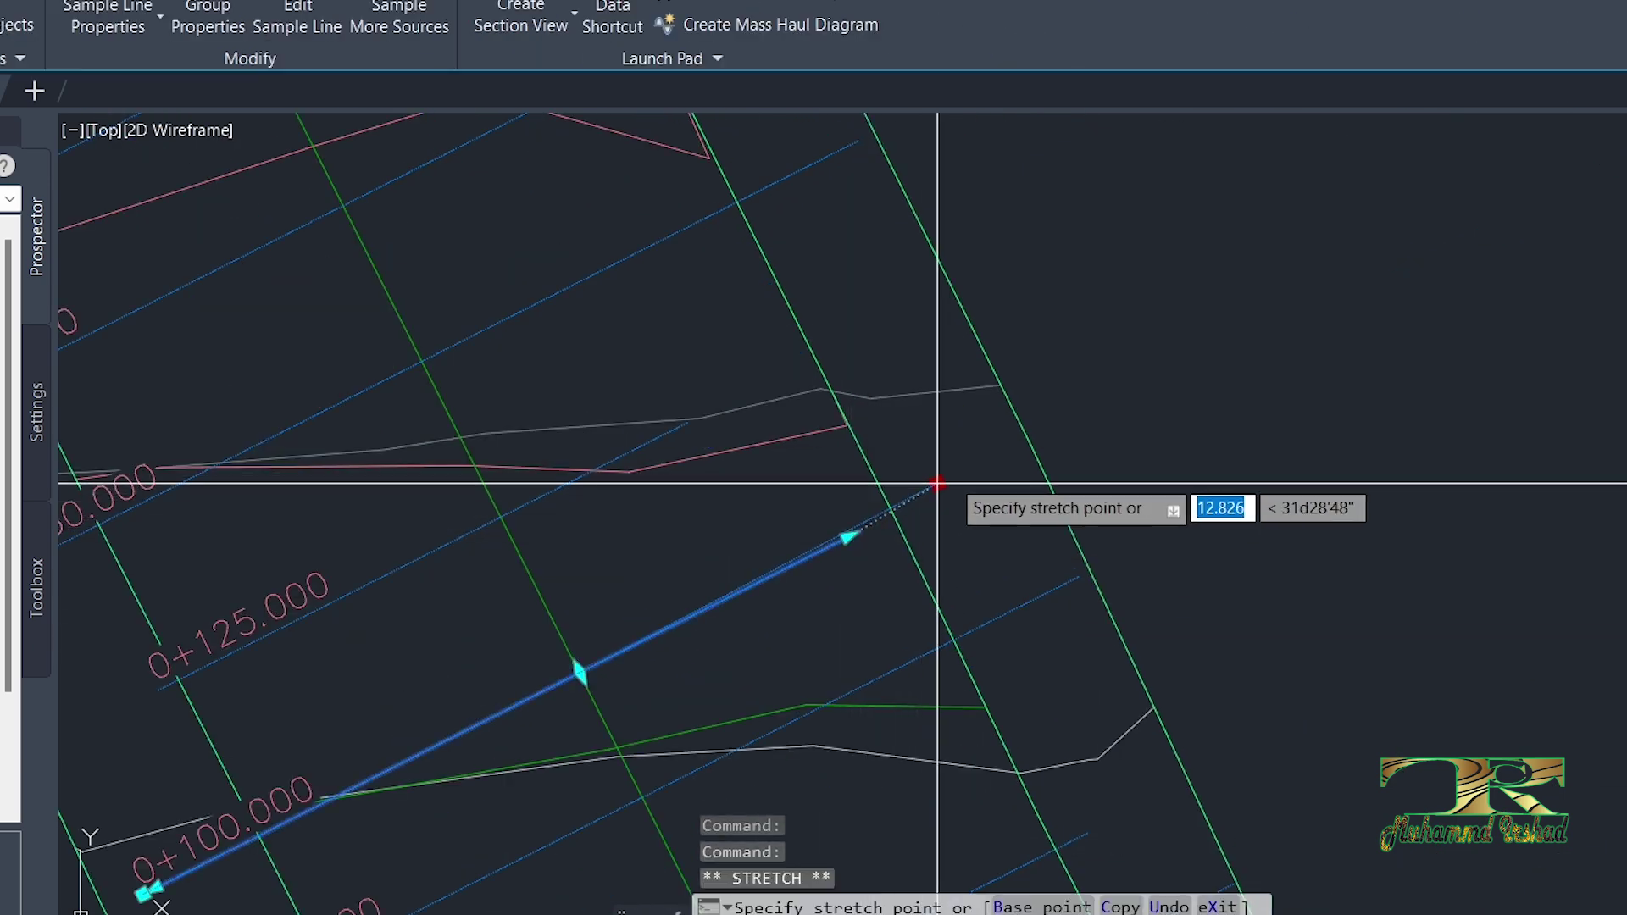
pyautogui.click(956, 482)
pyautogui.press('Escape')
# Step: Review the left and right offsets listed for the sample lines in the Main Road SL group properties, then cancel
pyautogui.scroll(-3, 1151, 419)
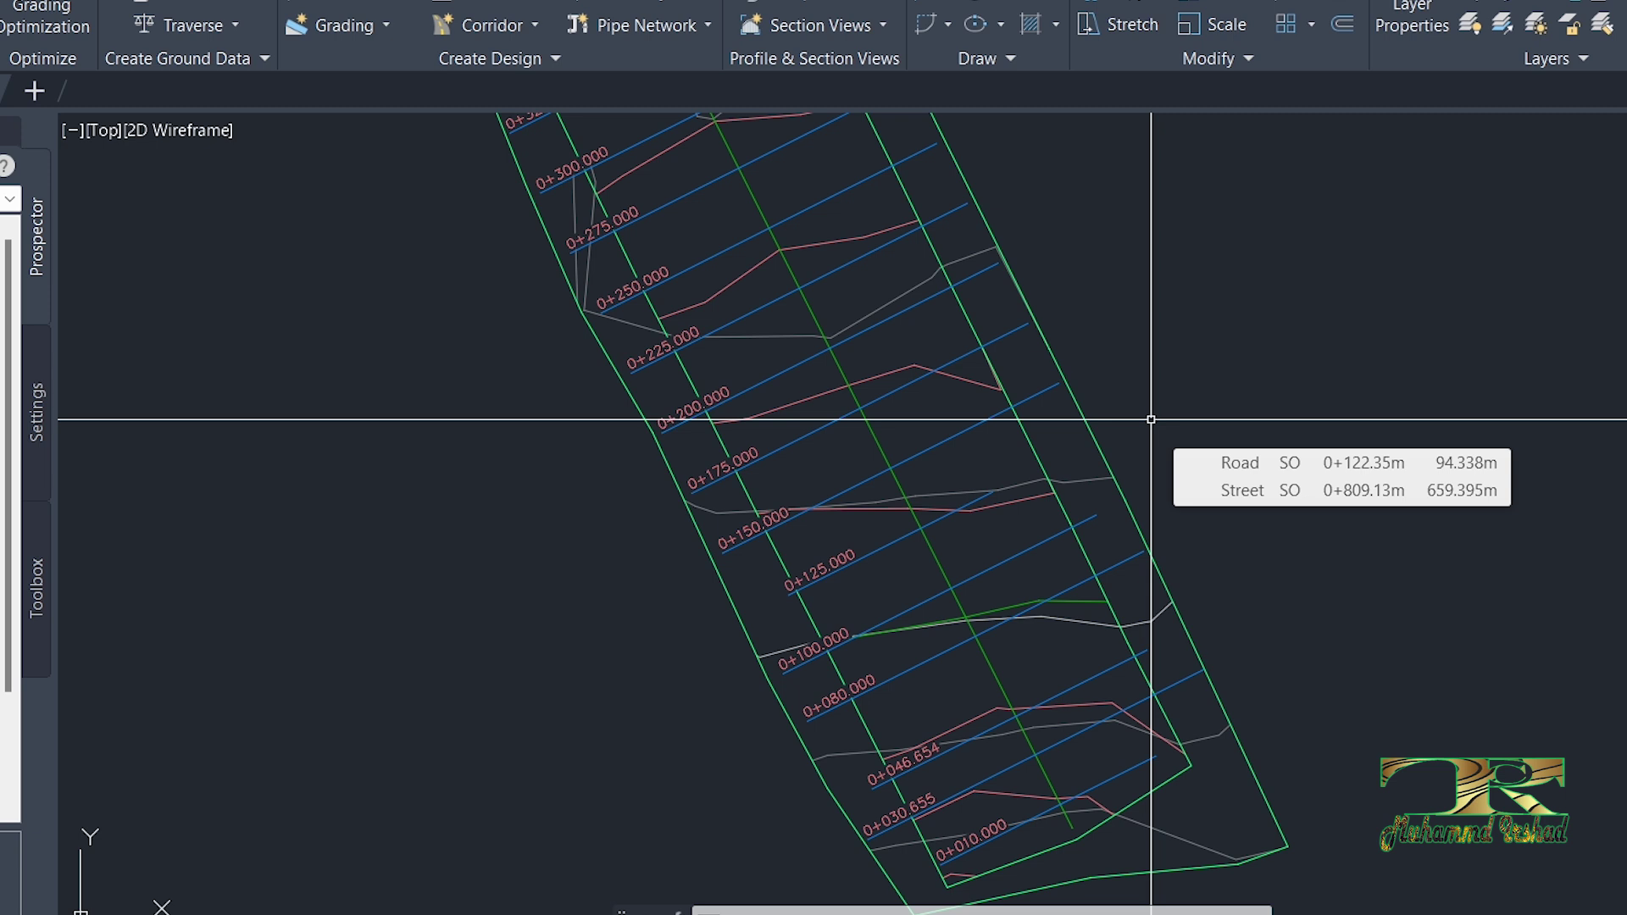
pyautogui.click(971, 443)
pyautogui.rightClick(970, 441)
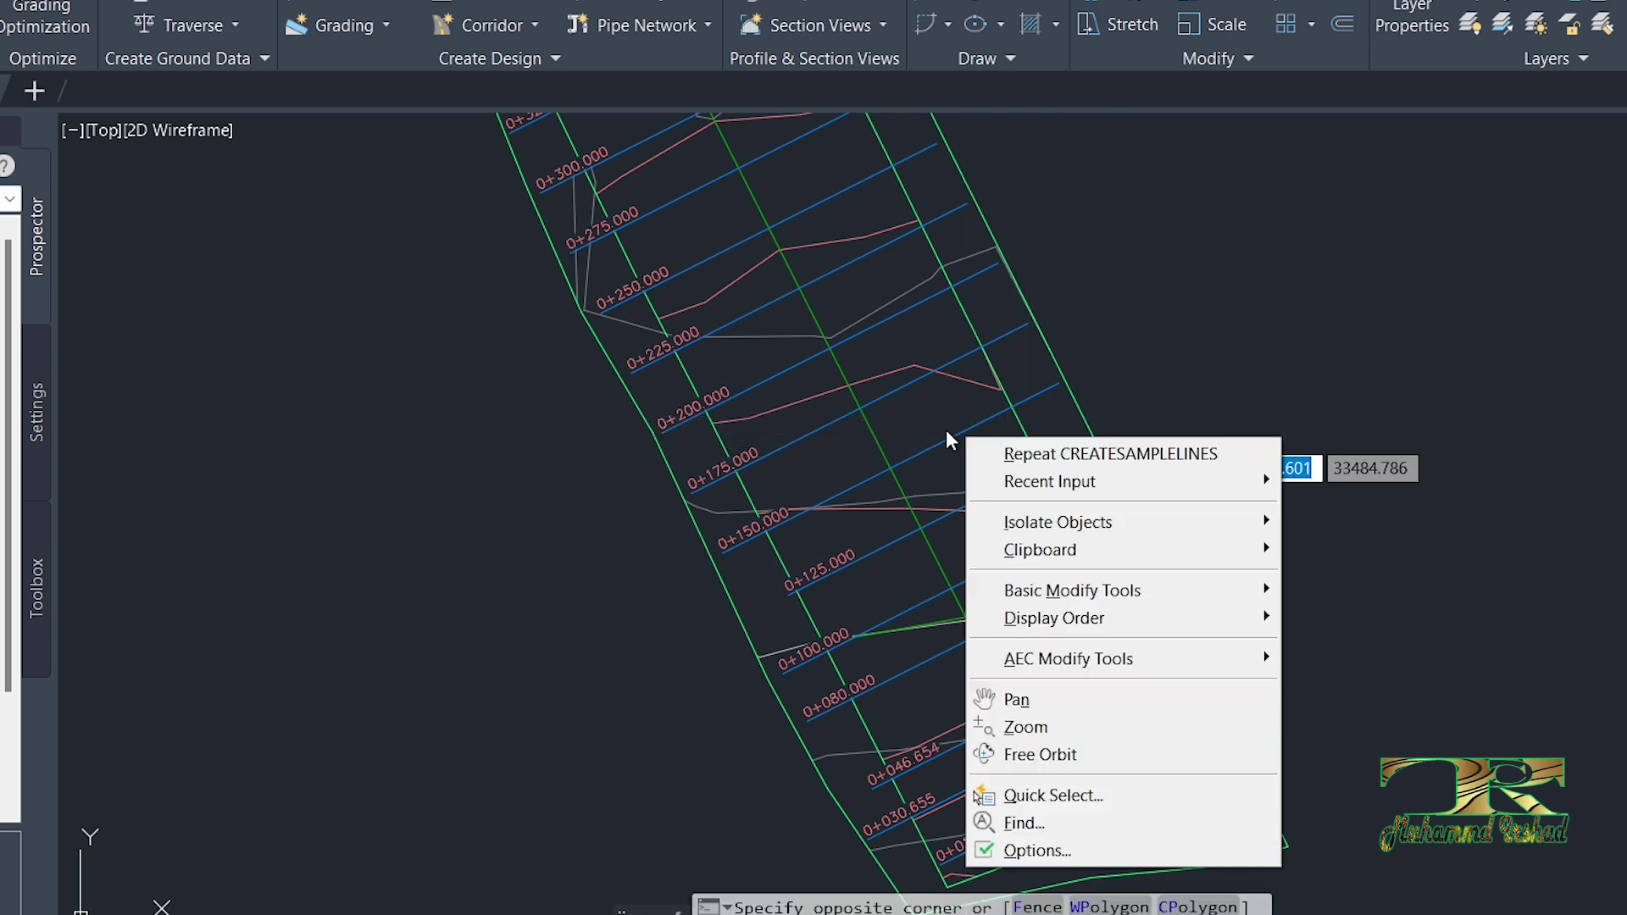
pyautogui.click(946, 430)
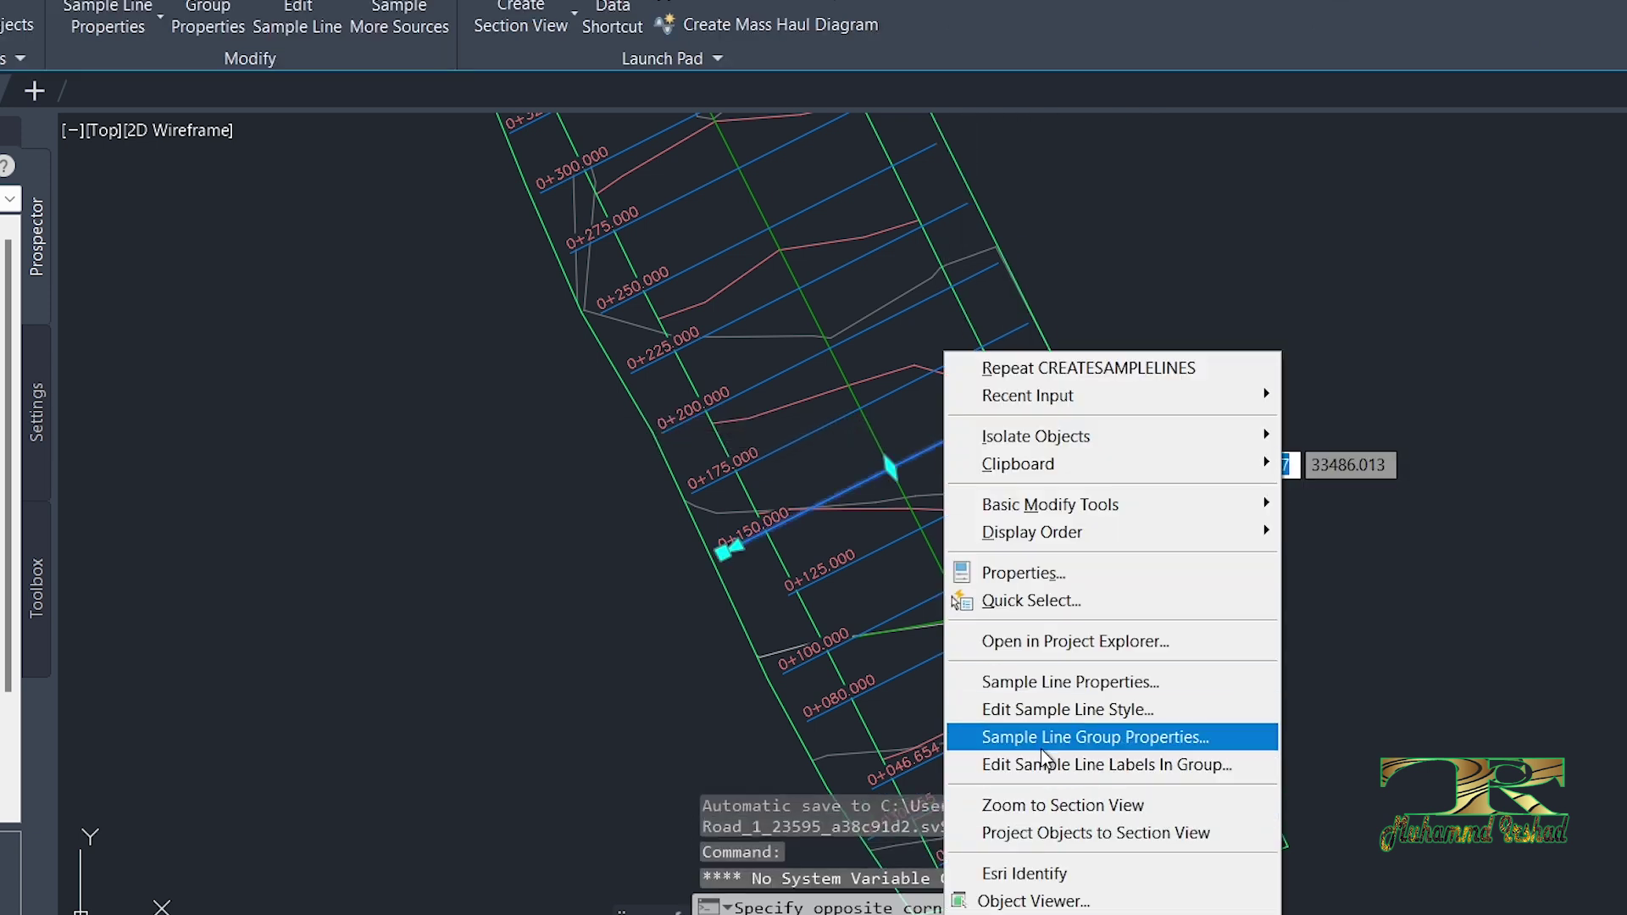
pyautogui.click(1051, 738)
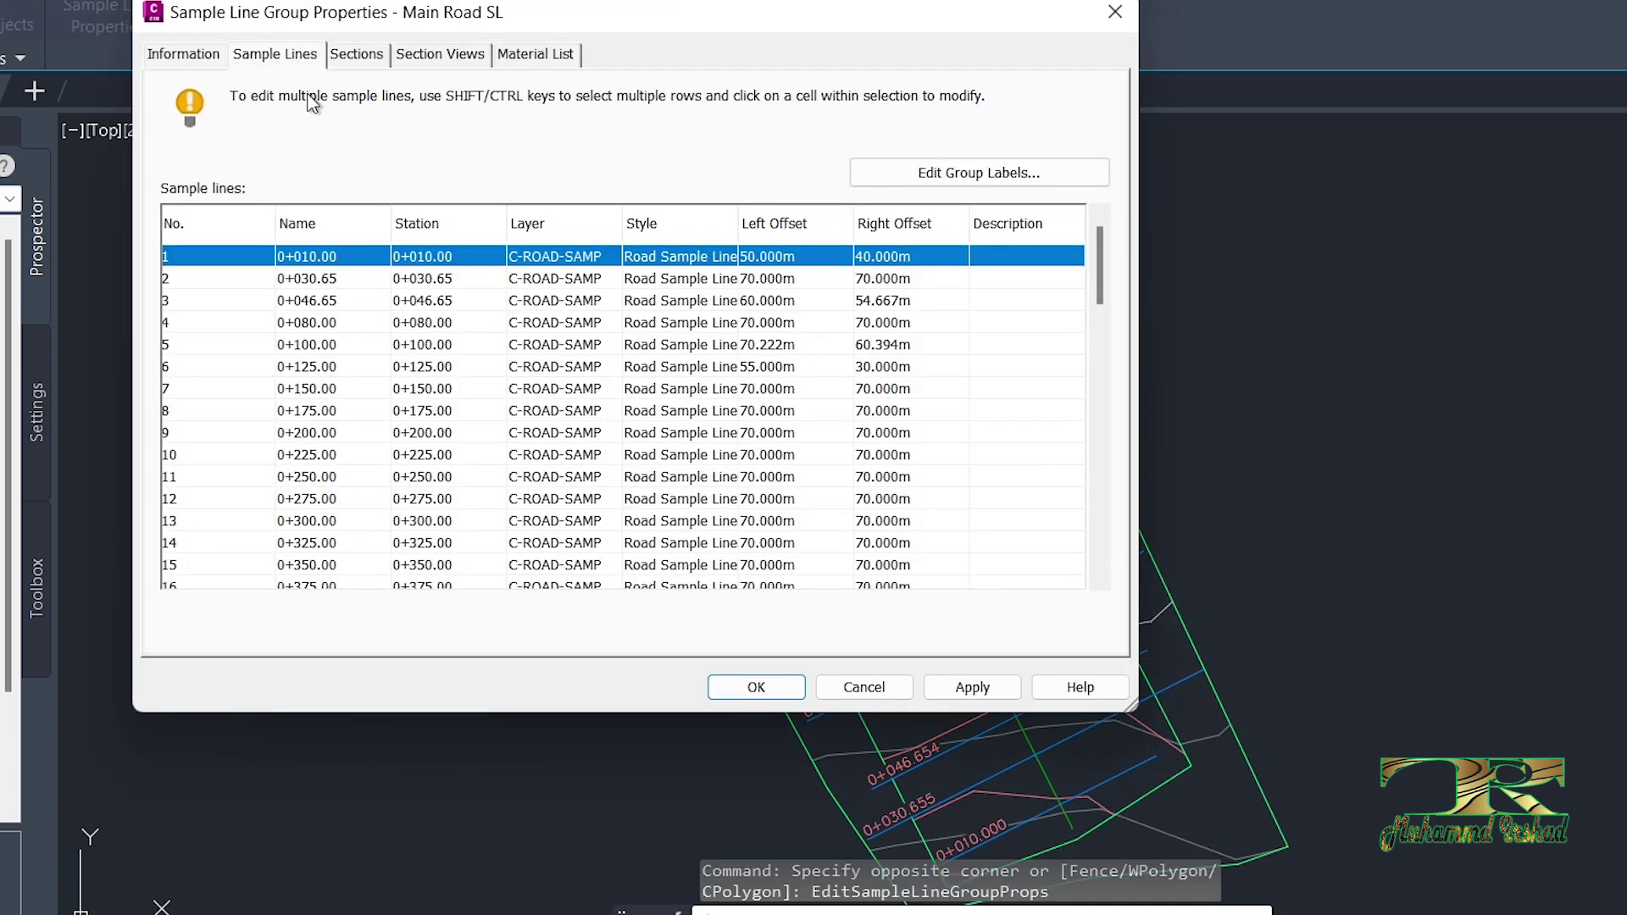
pyautogui.click(275, 58)
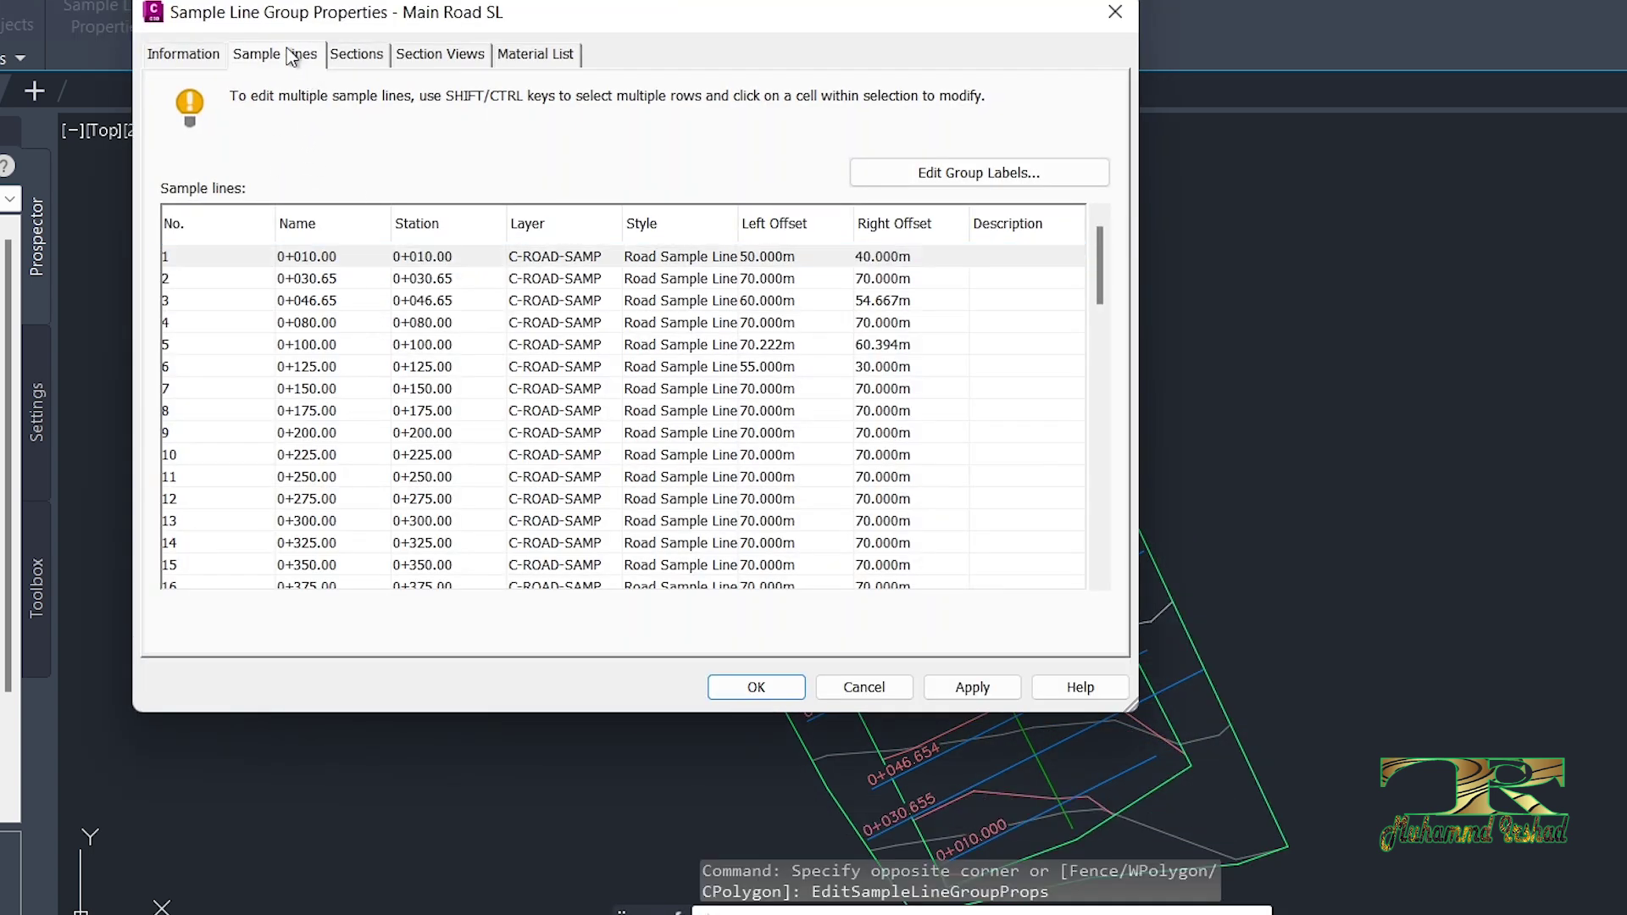
pyautogui.click(881, 256)
pyautogui.click(879, 257)
pyautogui.press('Return')
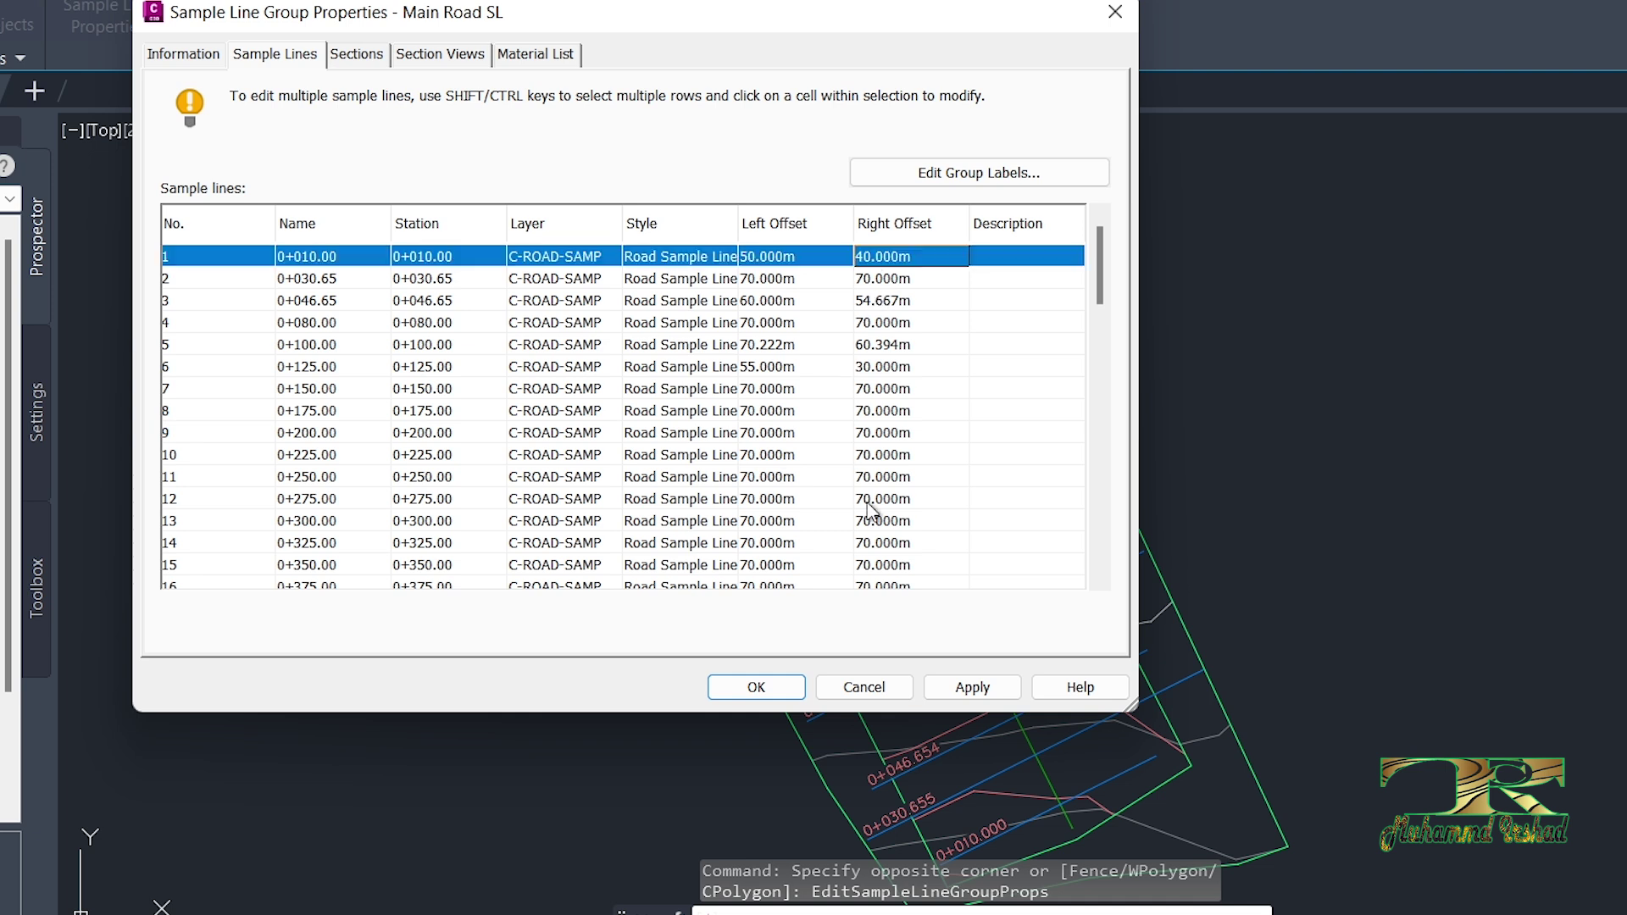
pyautogui.scroll(-6, 882, 501)
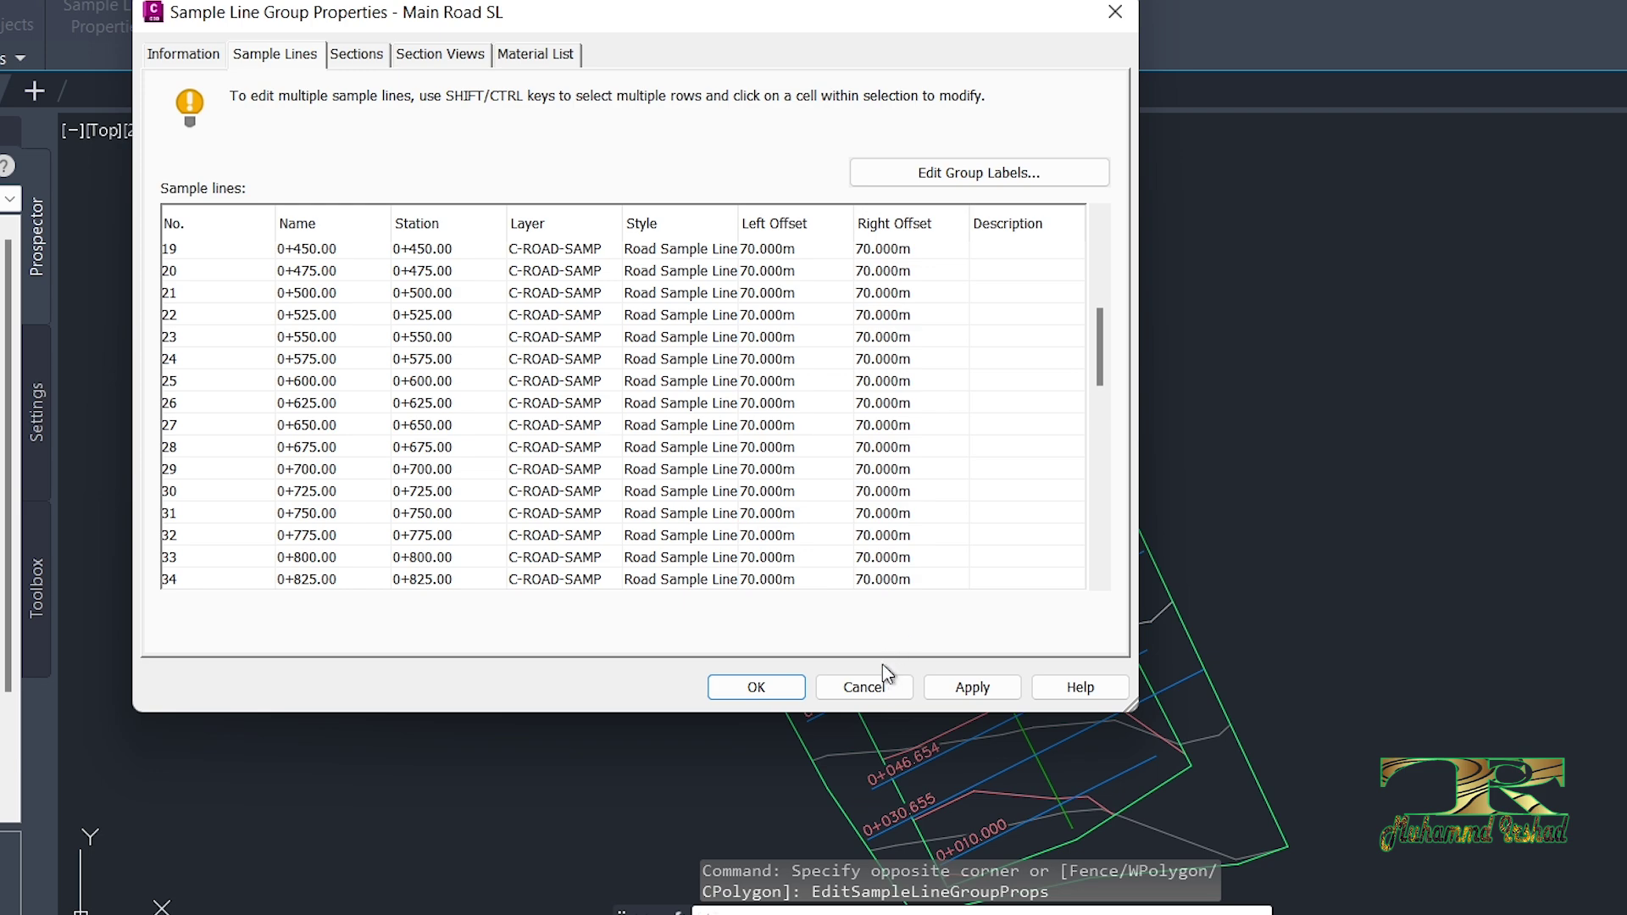
pyautogui.click(864, 686)
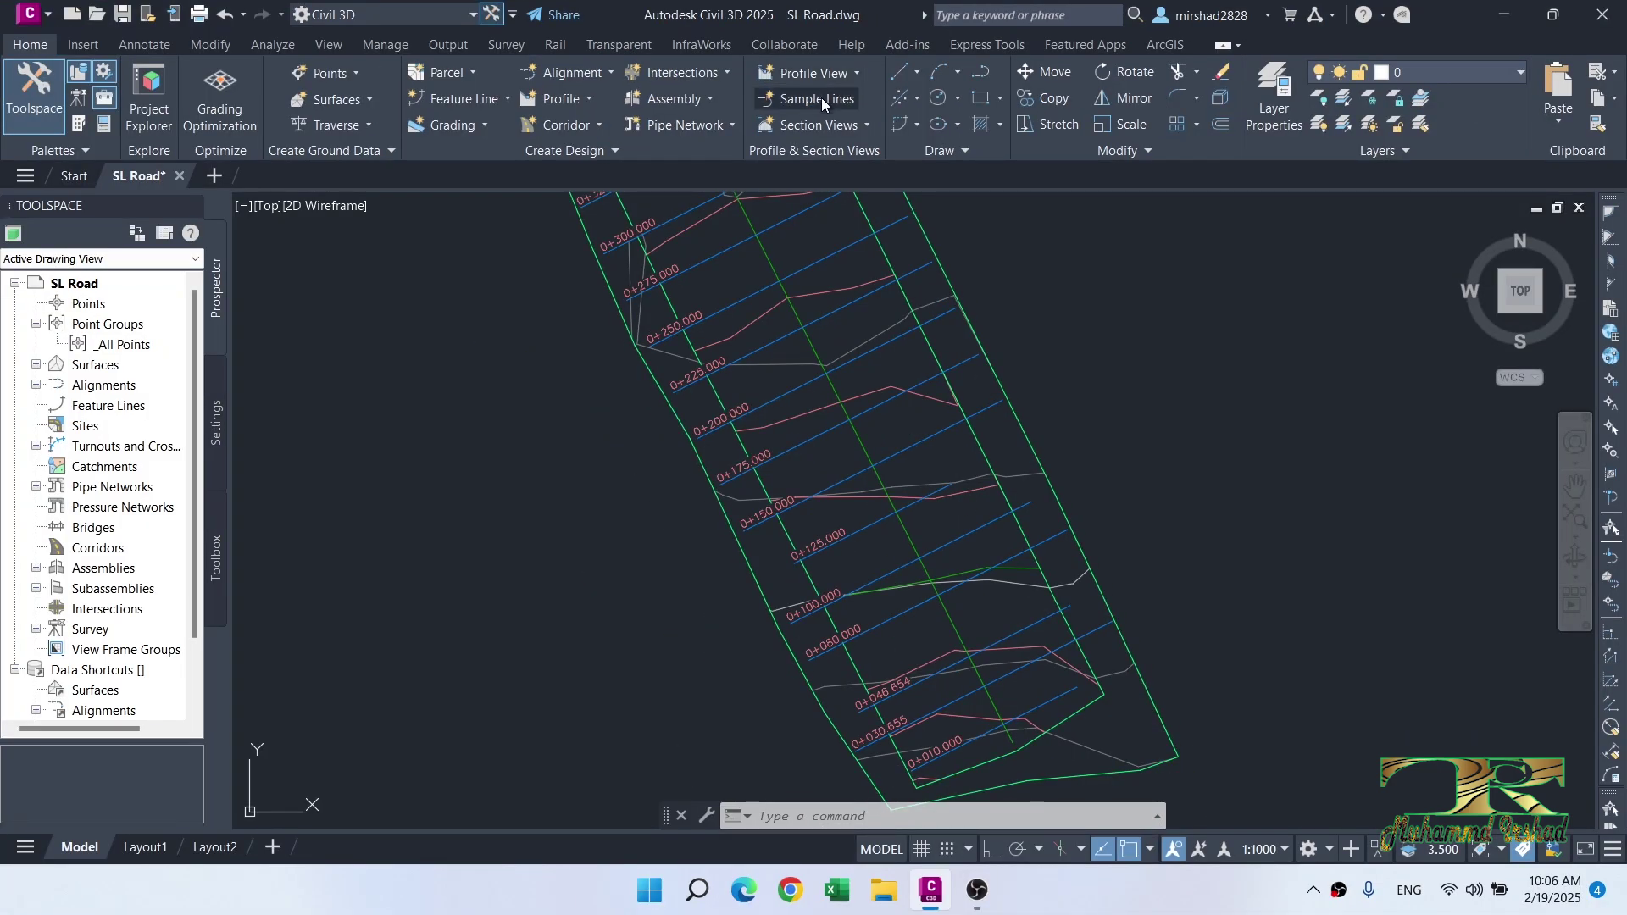
# Step: Start the Sample Lines command and choose the Road alignment from the alignment list
pyautogui.click(828, 149)
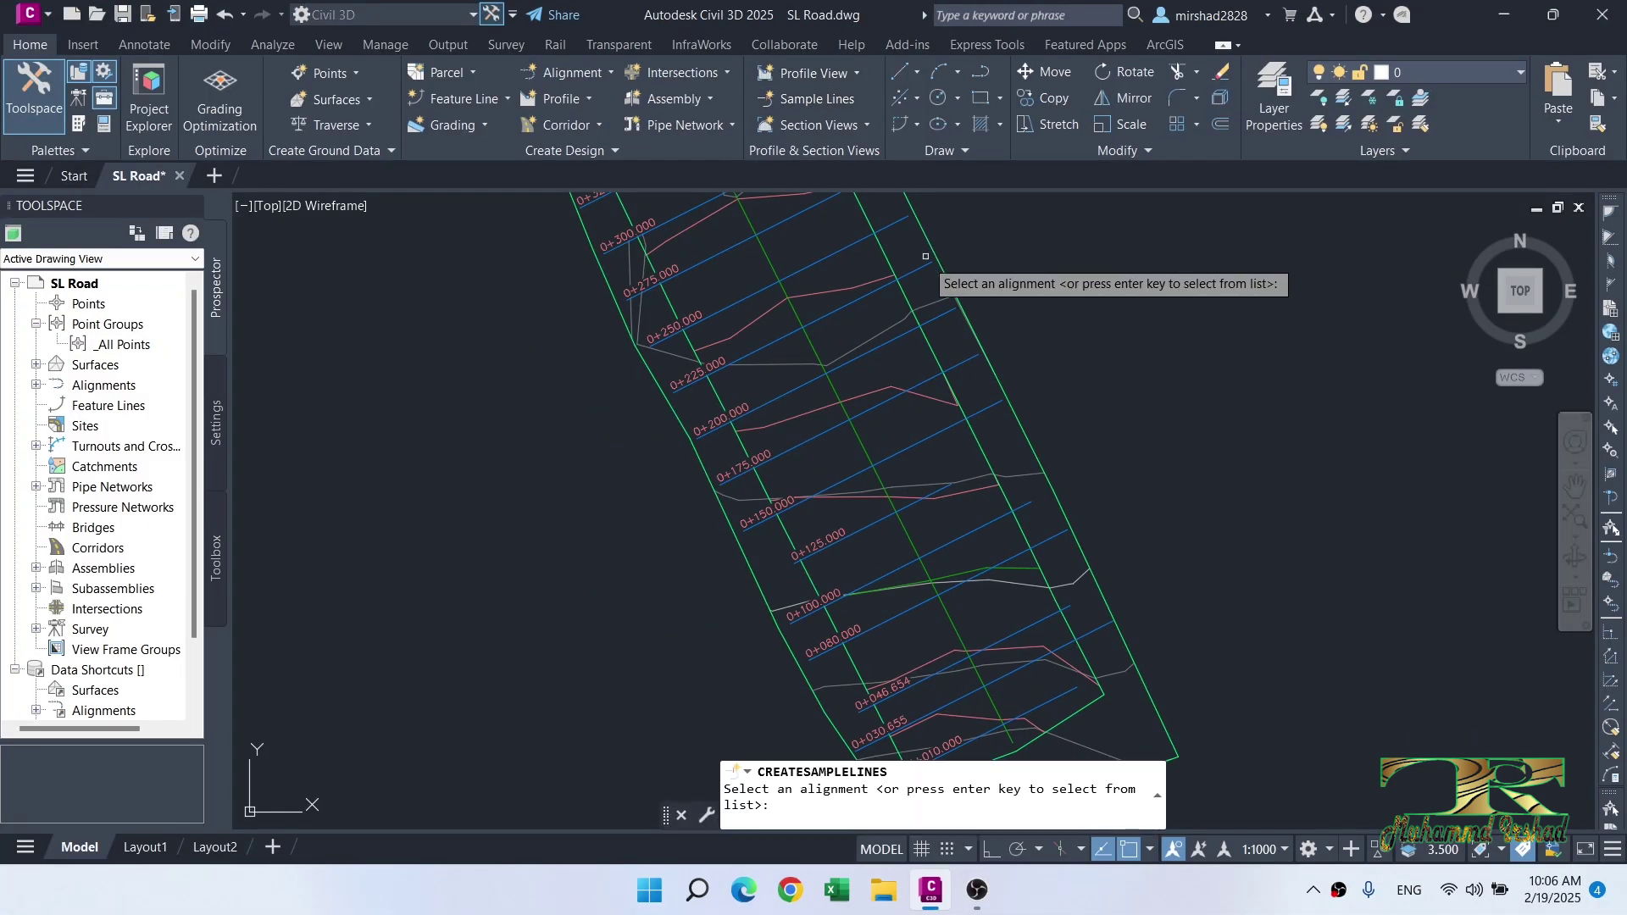
pyautogui.press('Return')
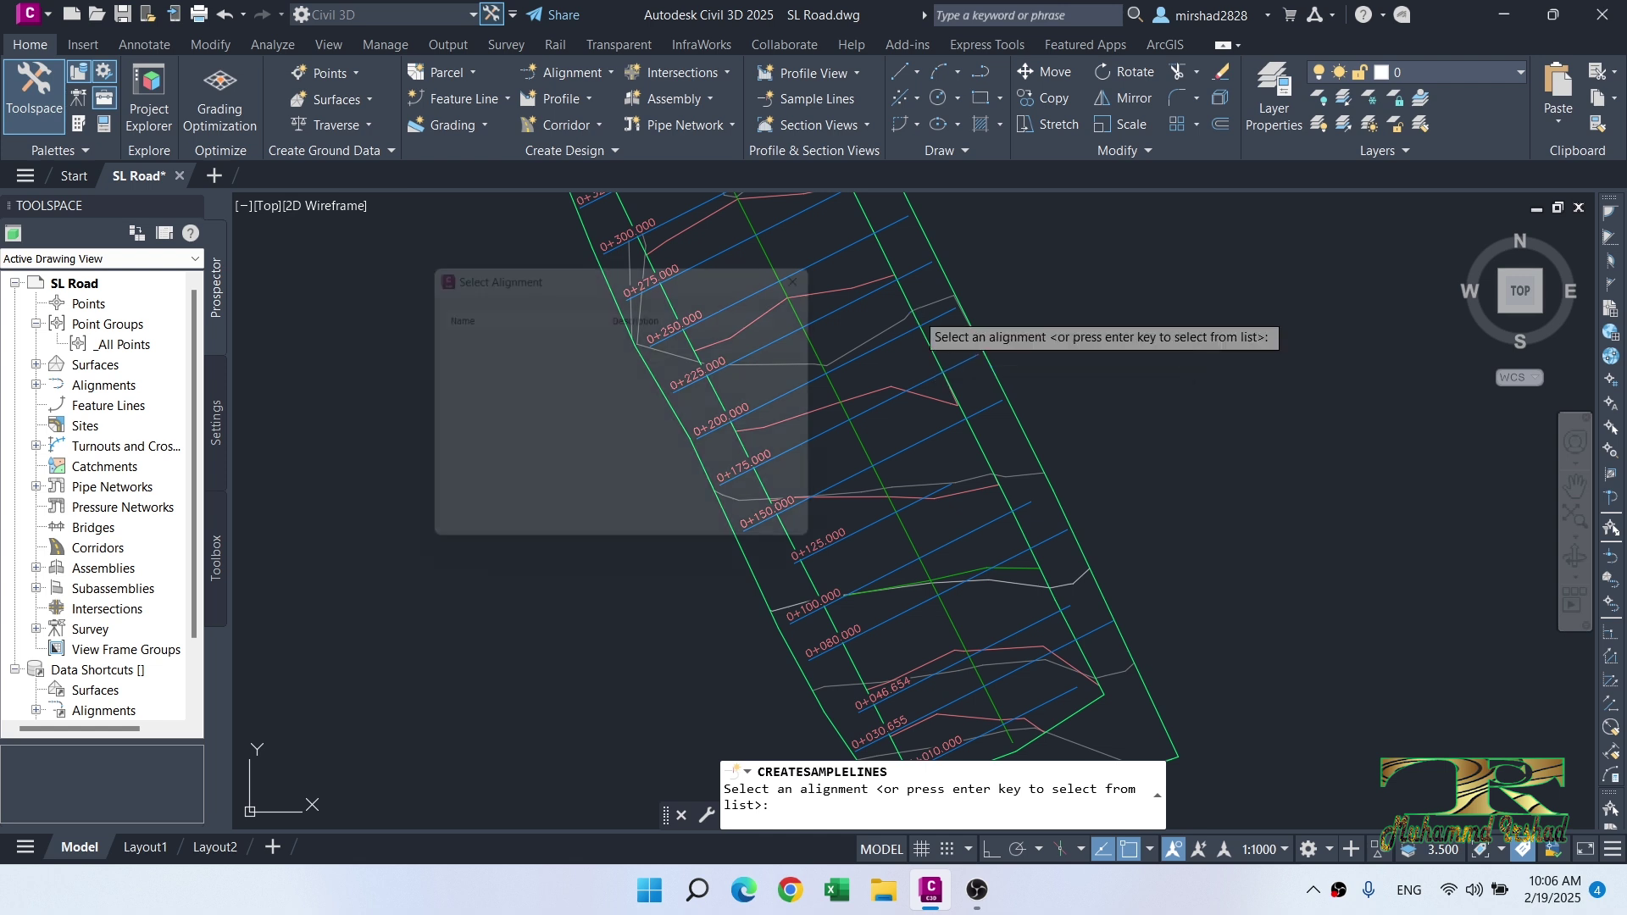
pyautogui.moveTo(527, 269); pyautogui.dragTo(600, 282)
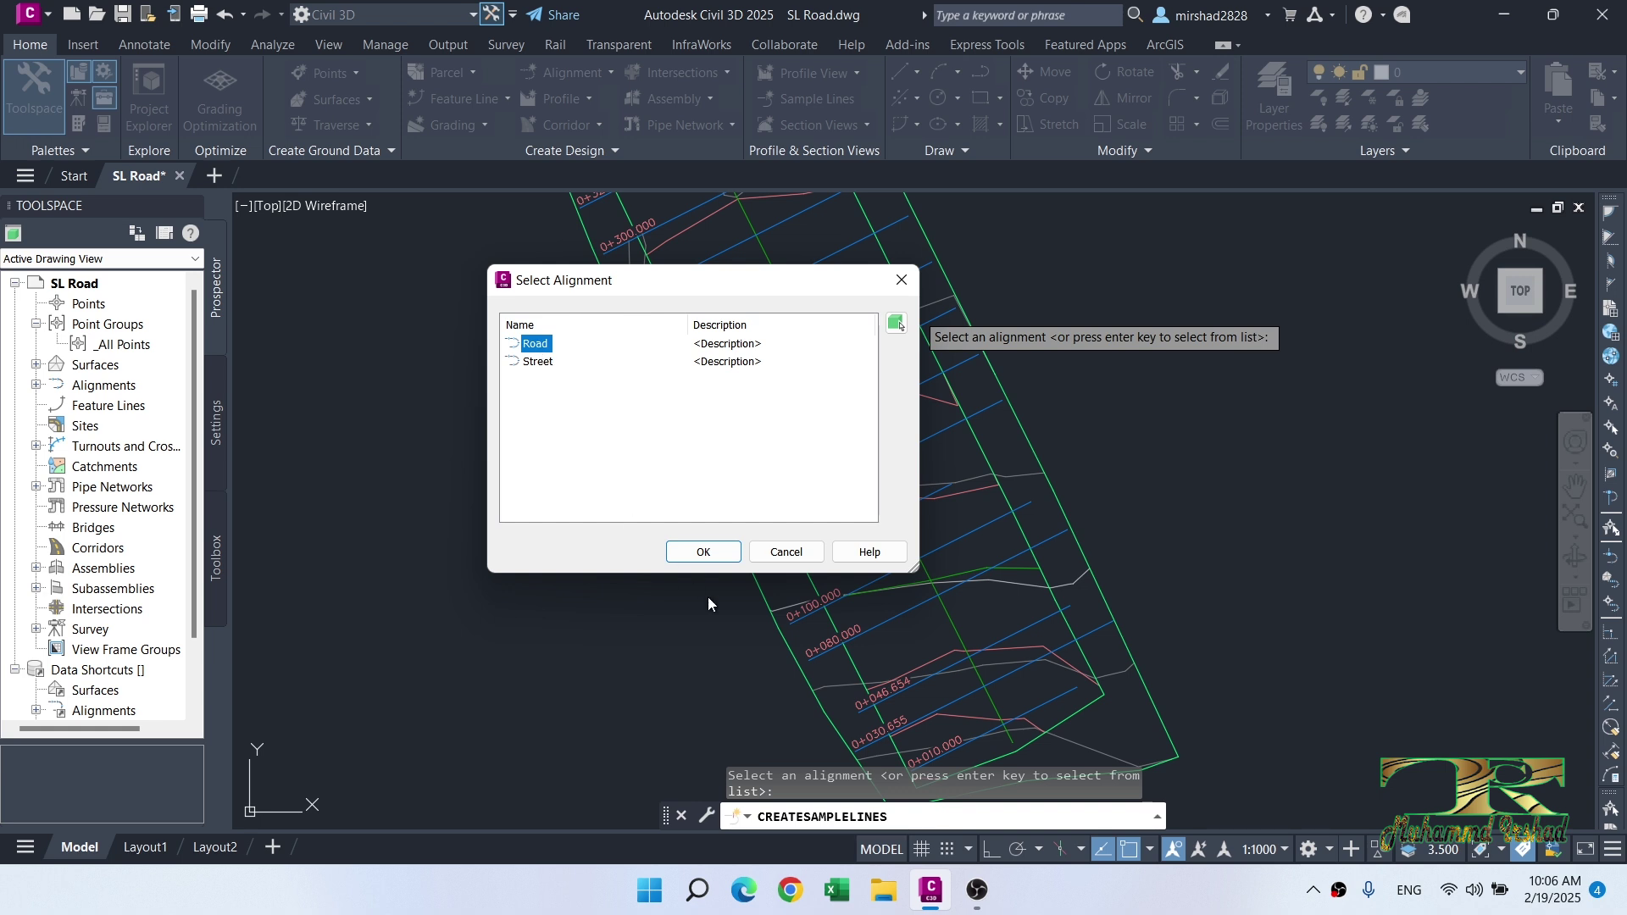
pyautogui.click(704, 552)
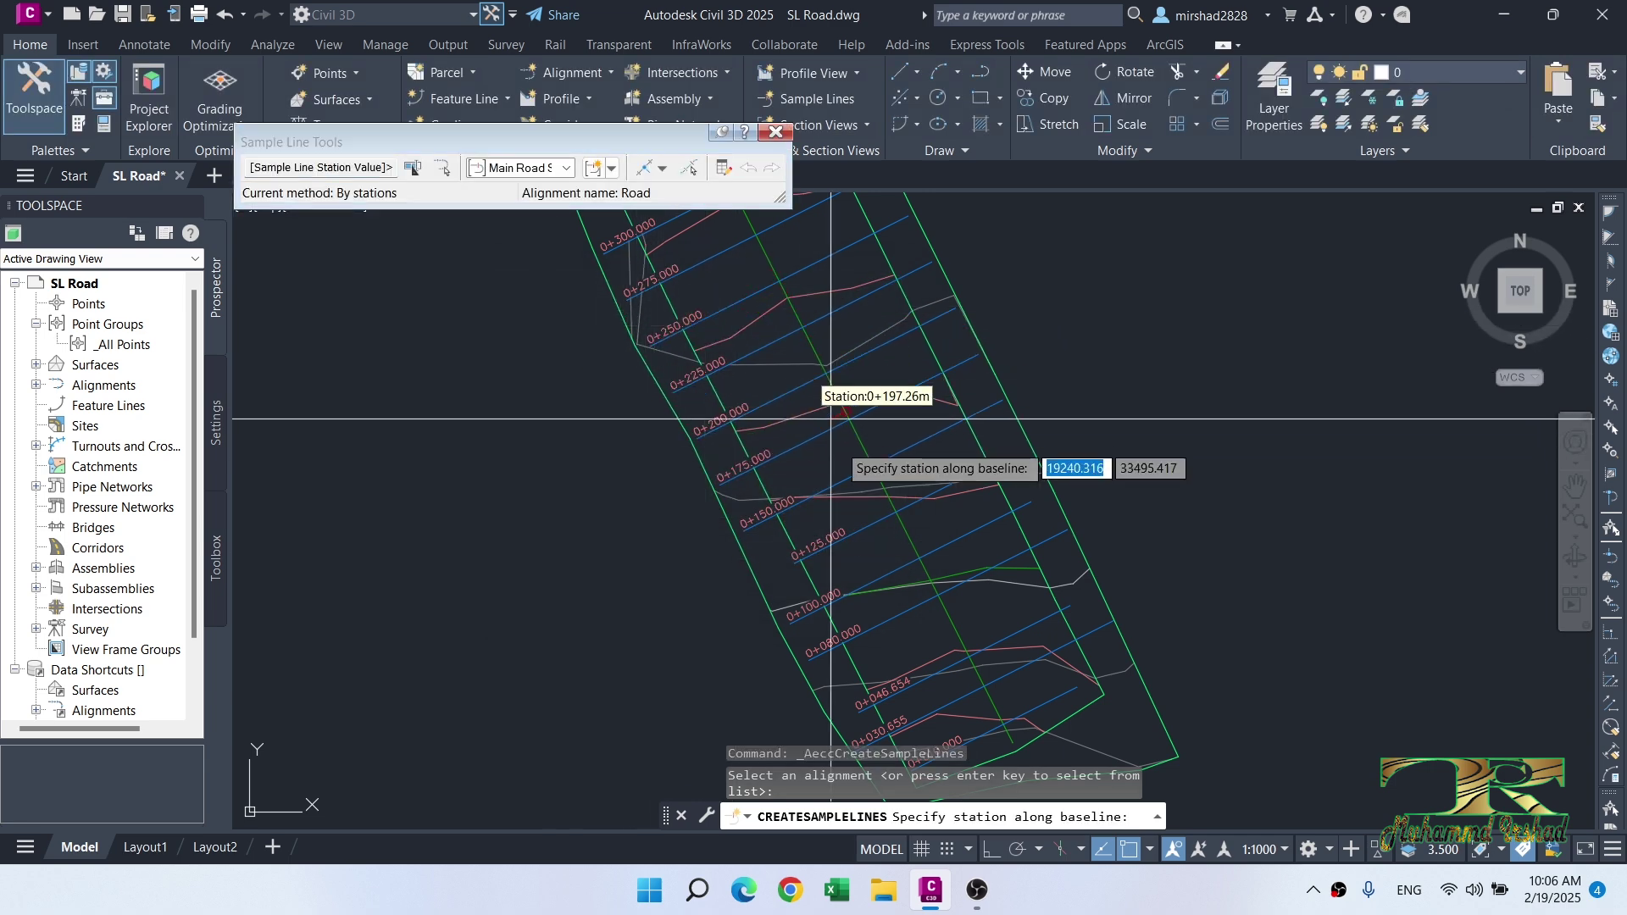
pyautogui.scroll(4, 804, 393)
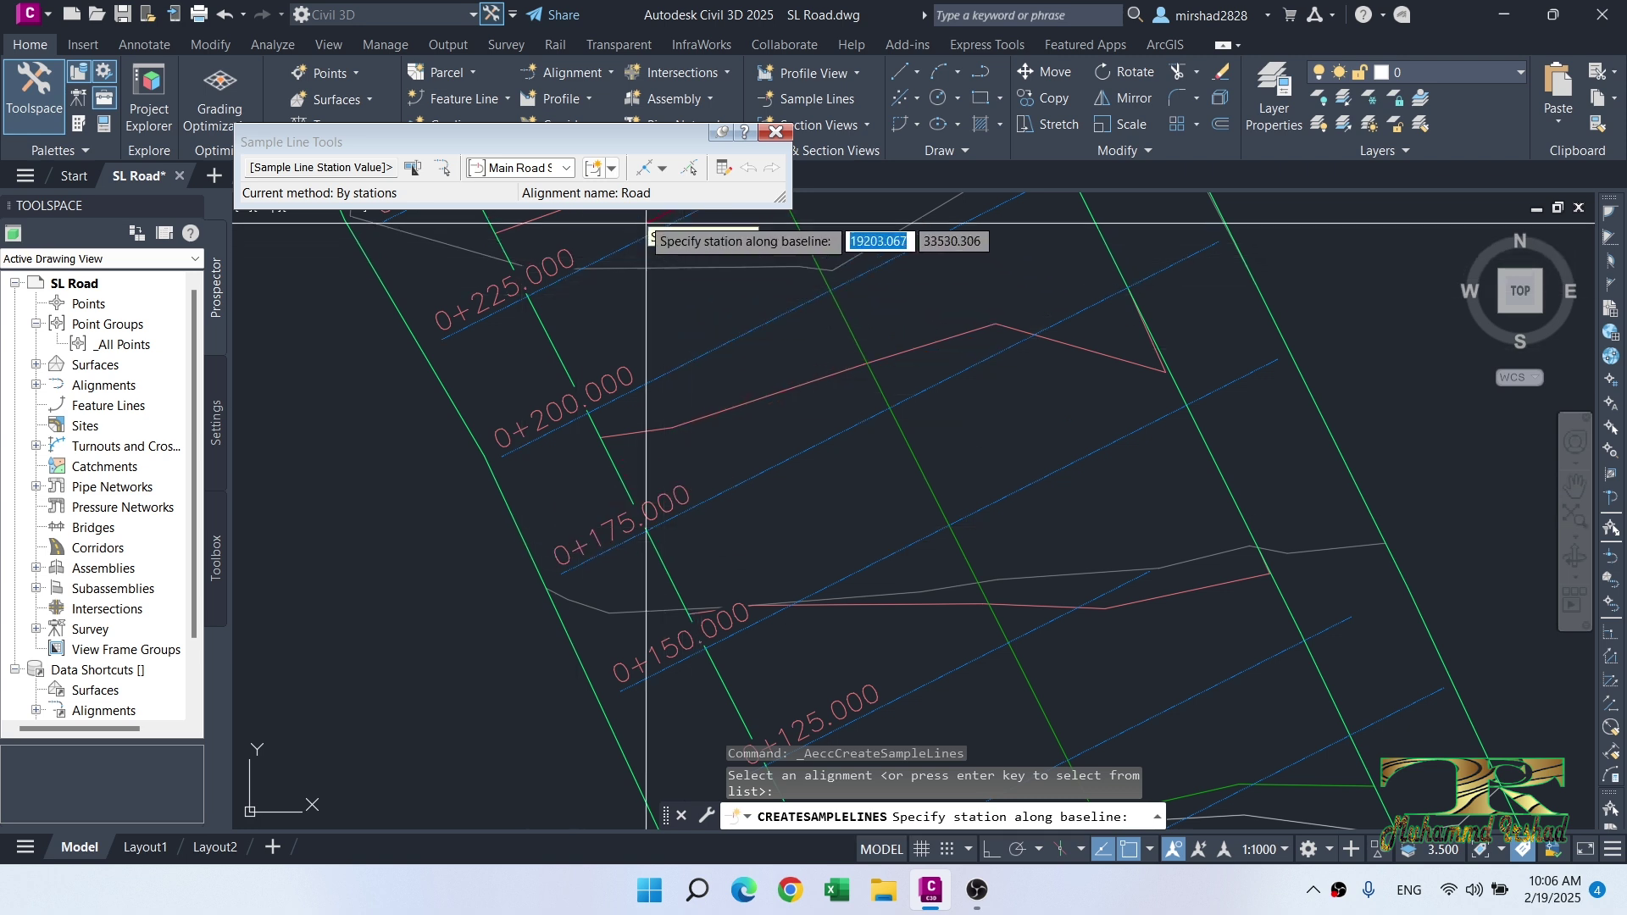
# Step: Edit the swath widths for the Main Road SL group to 50 m left and 50 m right, then end the command
pyautogui.click(611, 168)
pyautogui.click(631, 188)
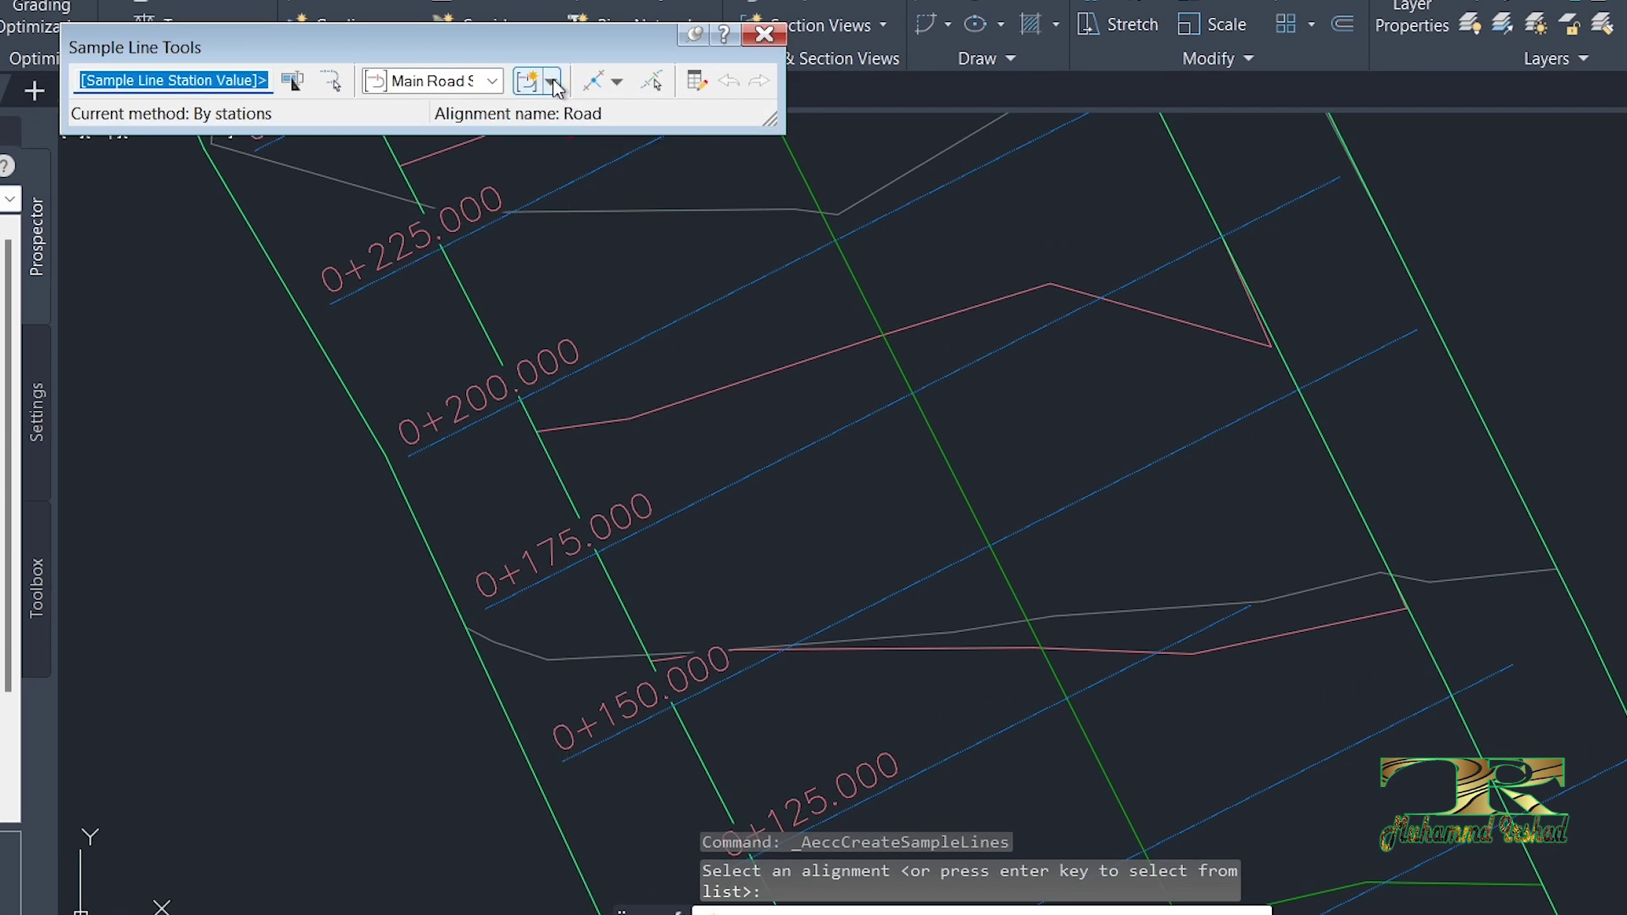
pyautogui.click(552, 82)
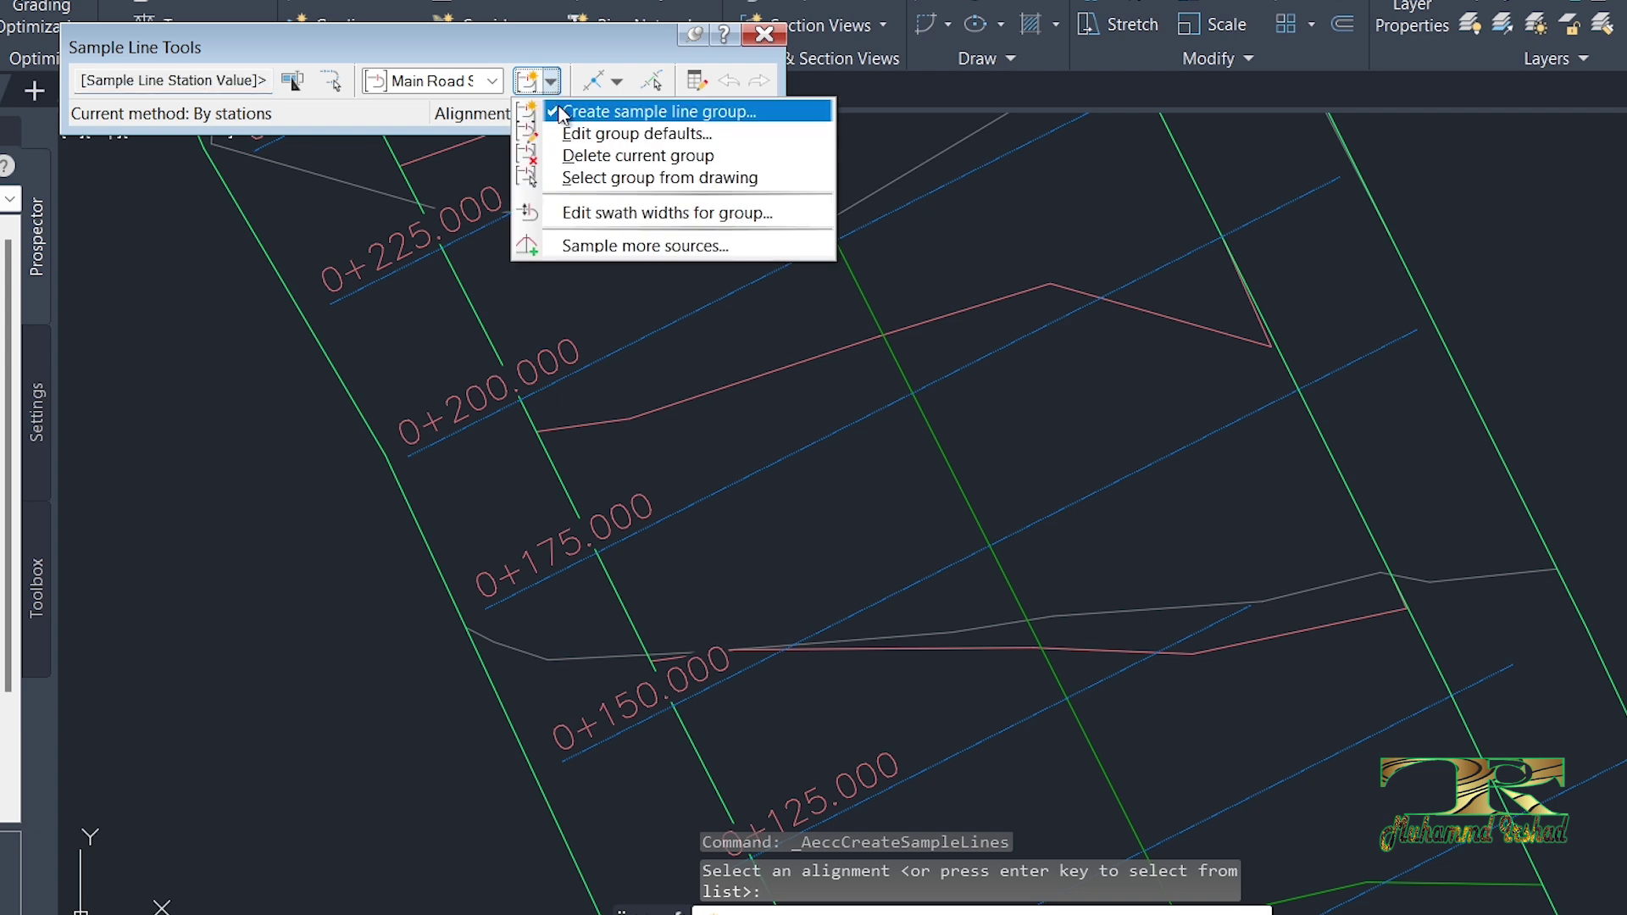
pyautogui.click(588, 222)
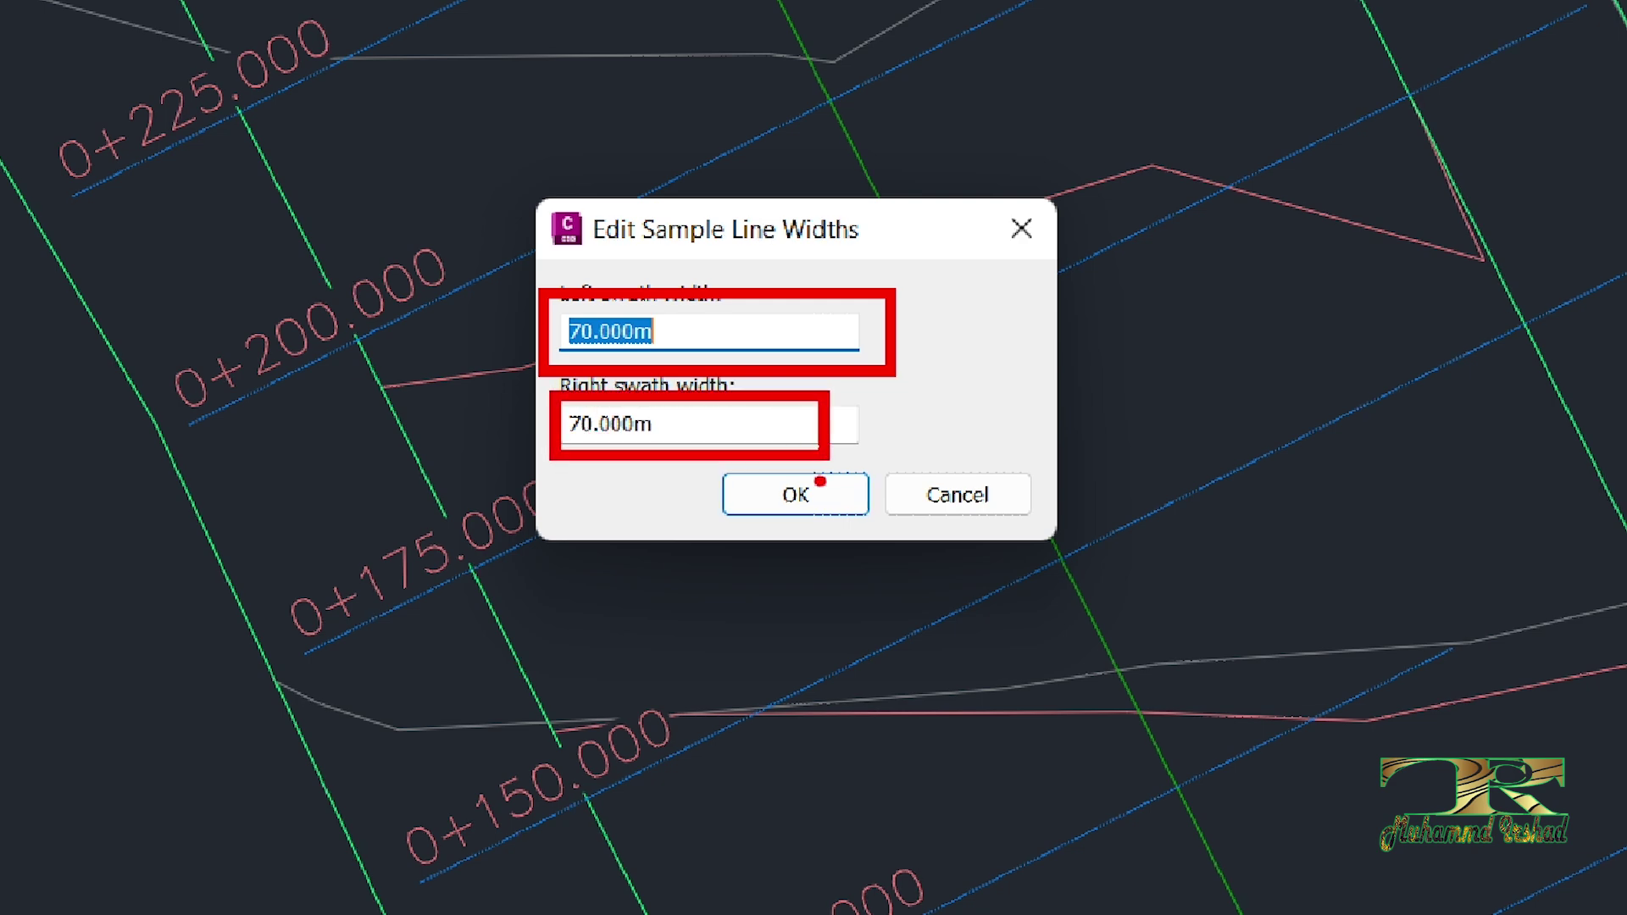
pyautogui.write('50')
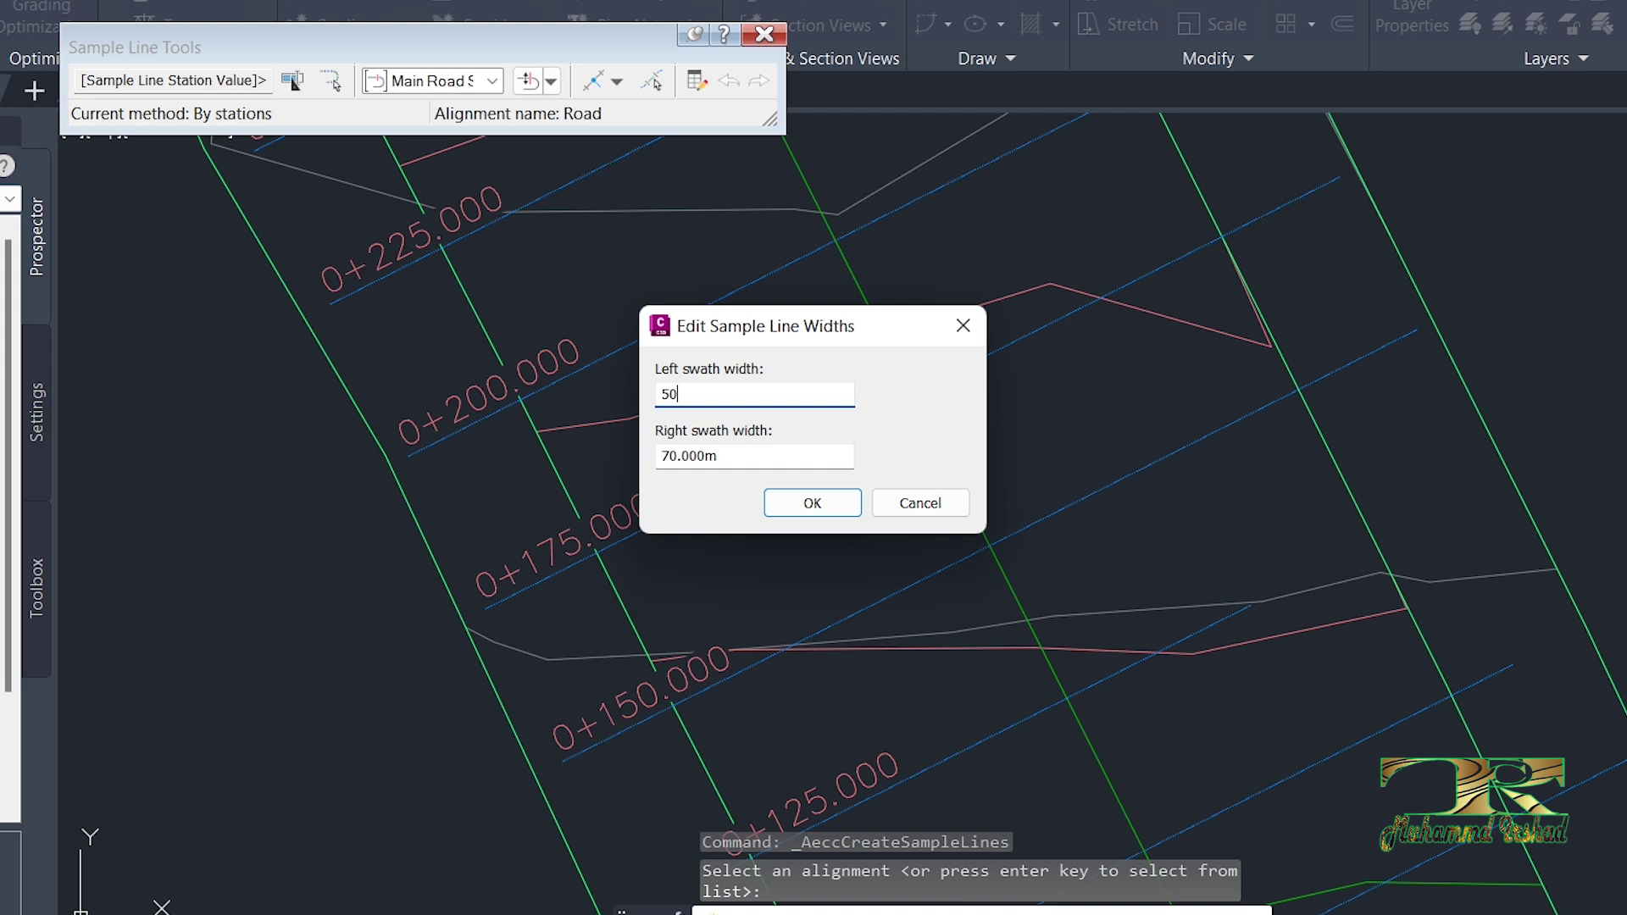
pyautogui.click(735, 449)
pyautogui.press('BackSpace')
pyautogui.press('BackSpace')
pyautogui.press('BackSpace')
pyautogui.press('BackSpace')
pyautogui.press('BackSpace')
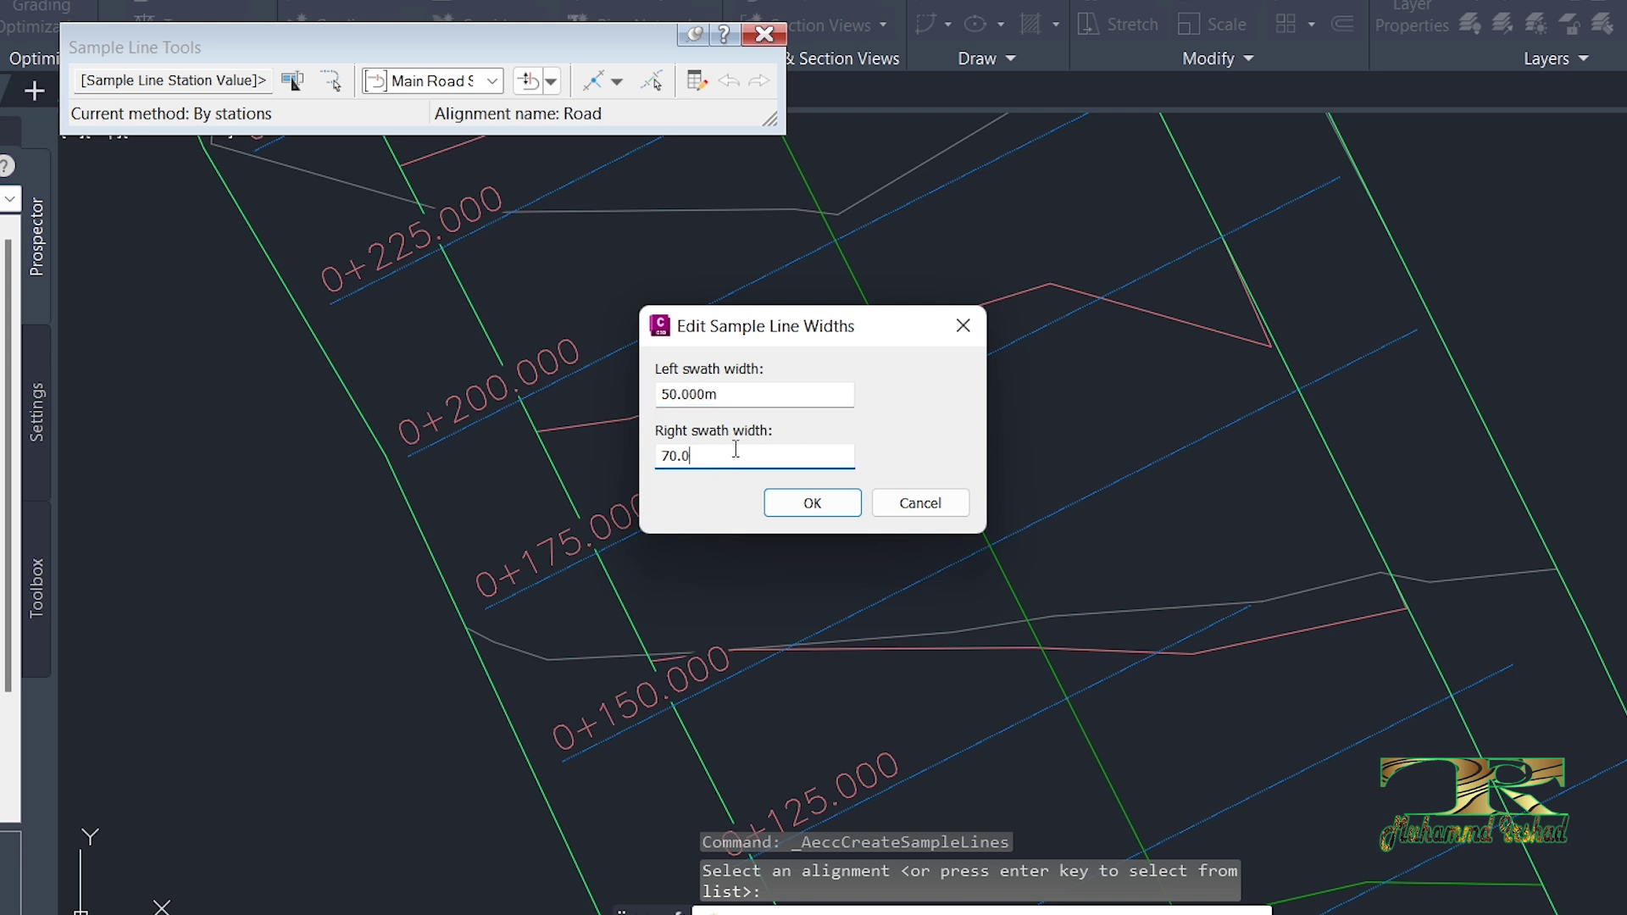
pyautogui.press('BackSpace')
pyautogui.press('BackSpace')
pyautogui.write('50')
pyautogui.click(801, 496)
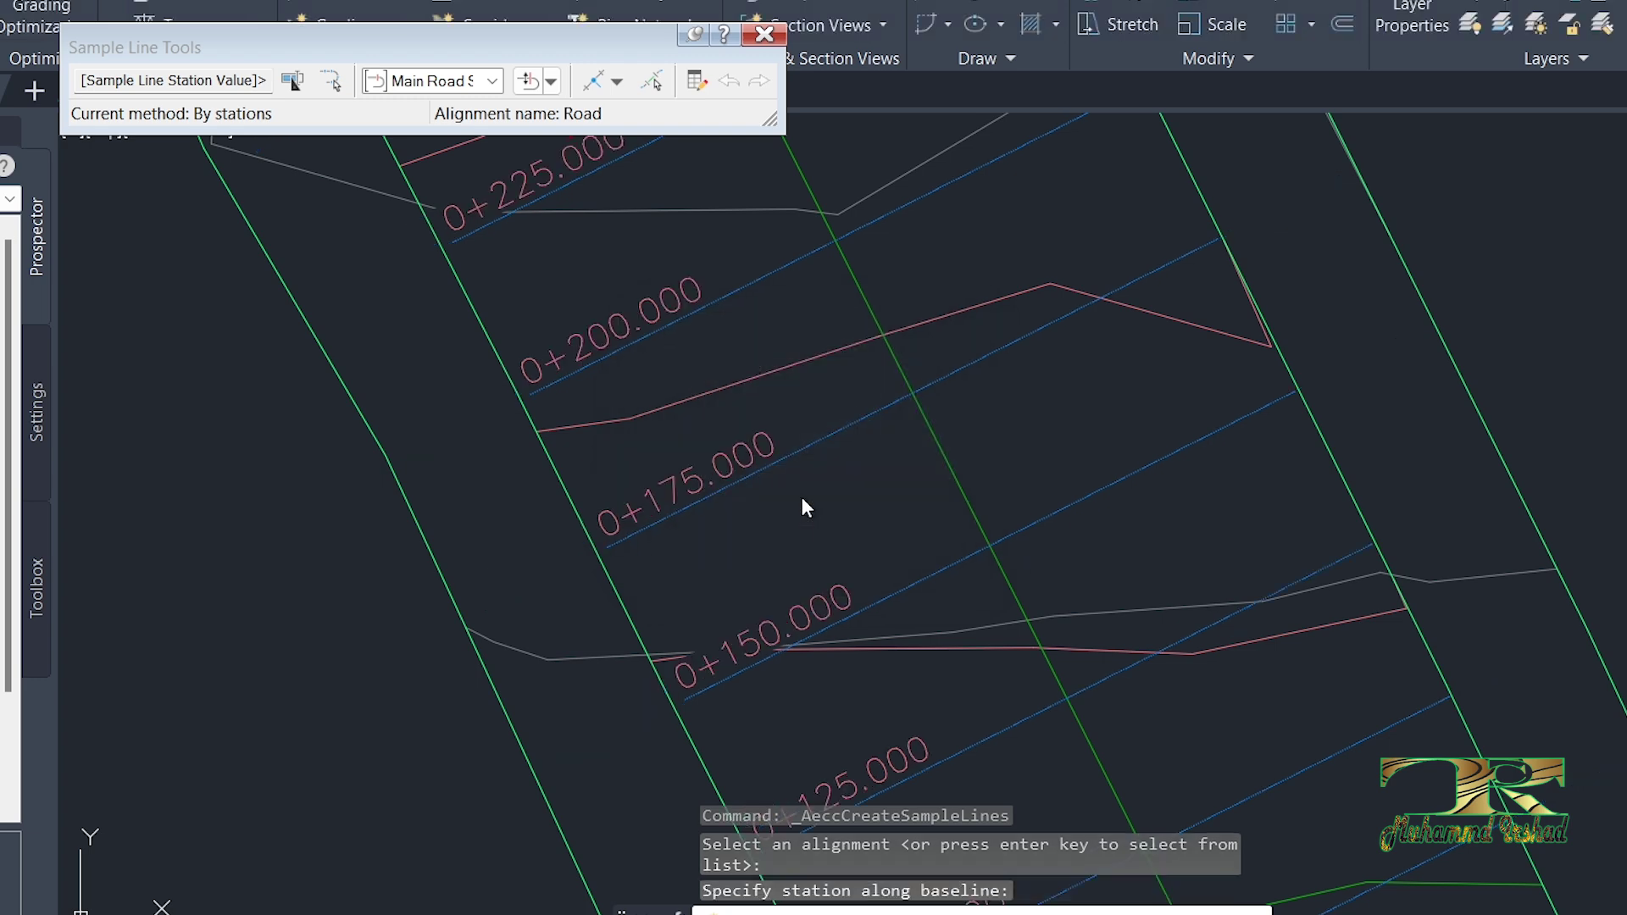
pyautogui.press('Escape')
# Step: Look over the sample lines along the Road alignment and open the properties of the one at station 0+325
pyautogui.scroll(-5, 860, 525)
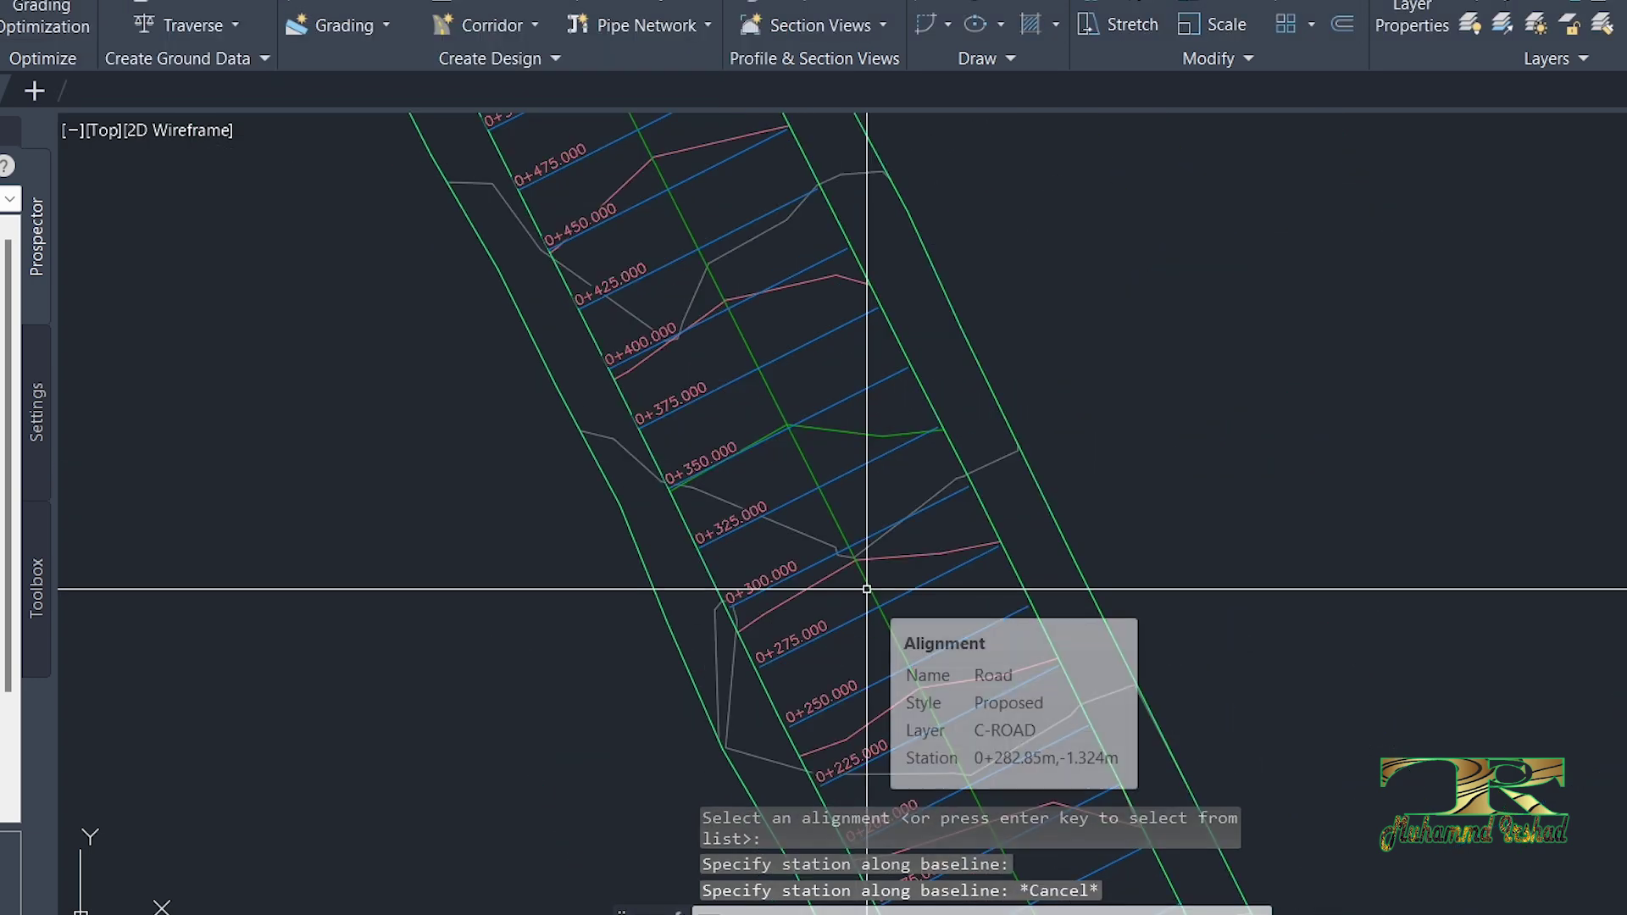
pyautogui.scroll(6, 864, 588)
pyautogui.moveTo(756, 416)
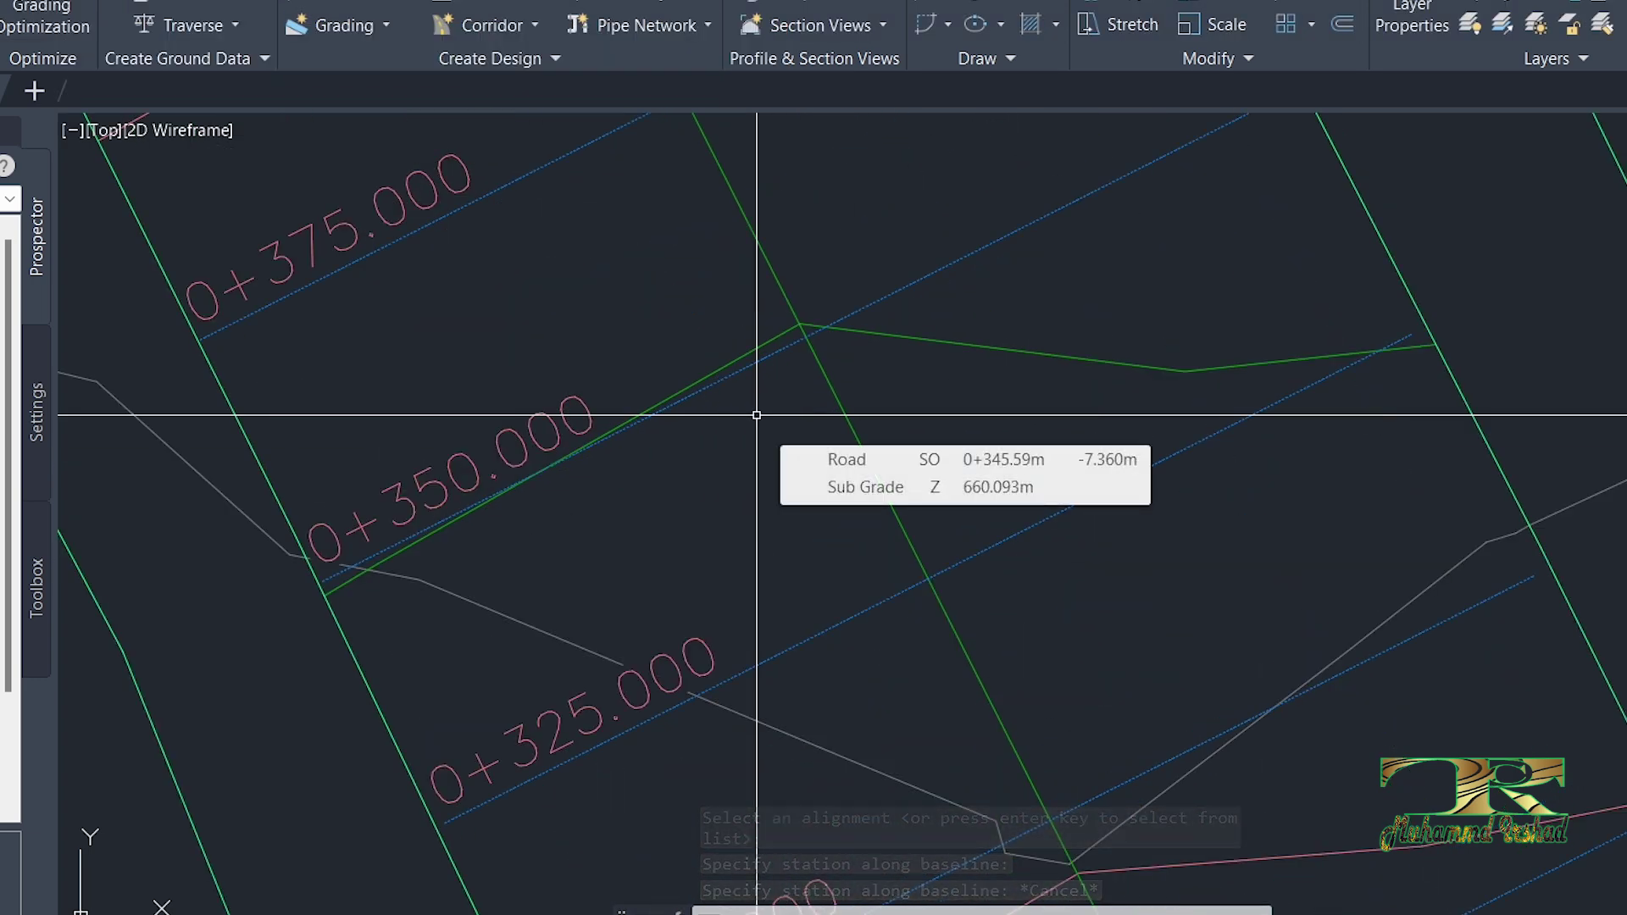
pyautogui.scroll(-7, 763, 413)
pyautogui.scroll(5, 828, 410)
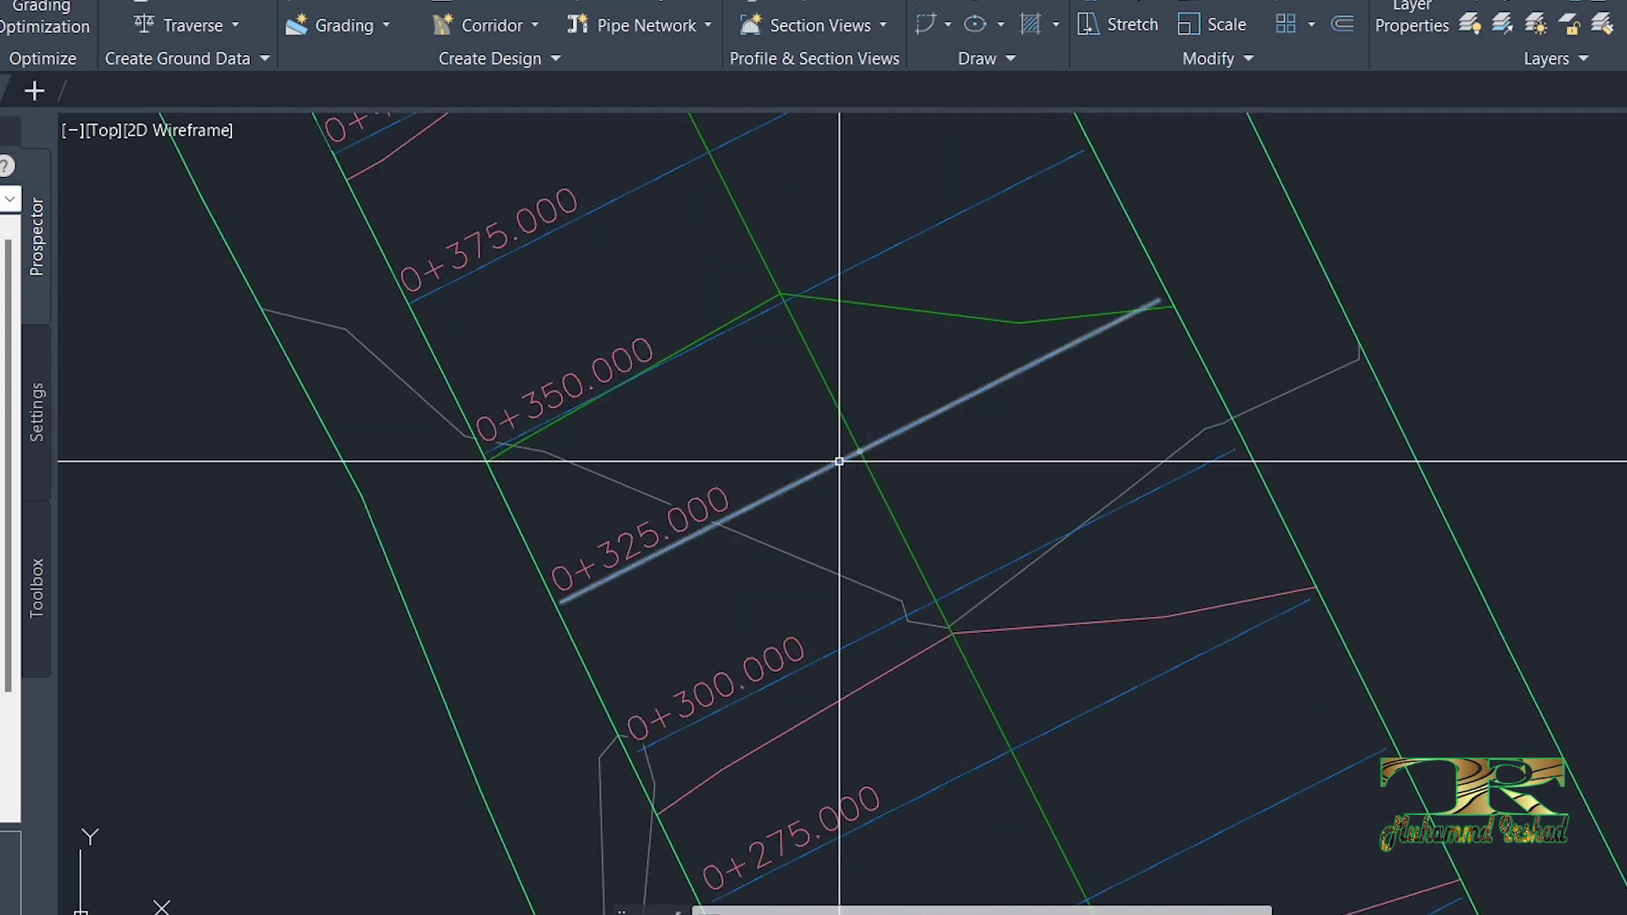
pyautogui.click(860, 447)
pyautogui.rightClick(900, 351)
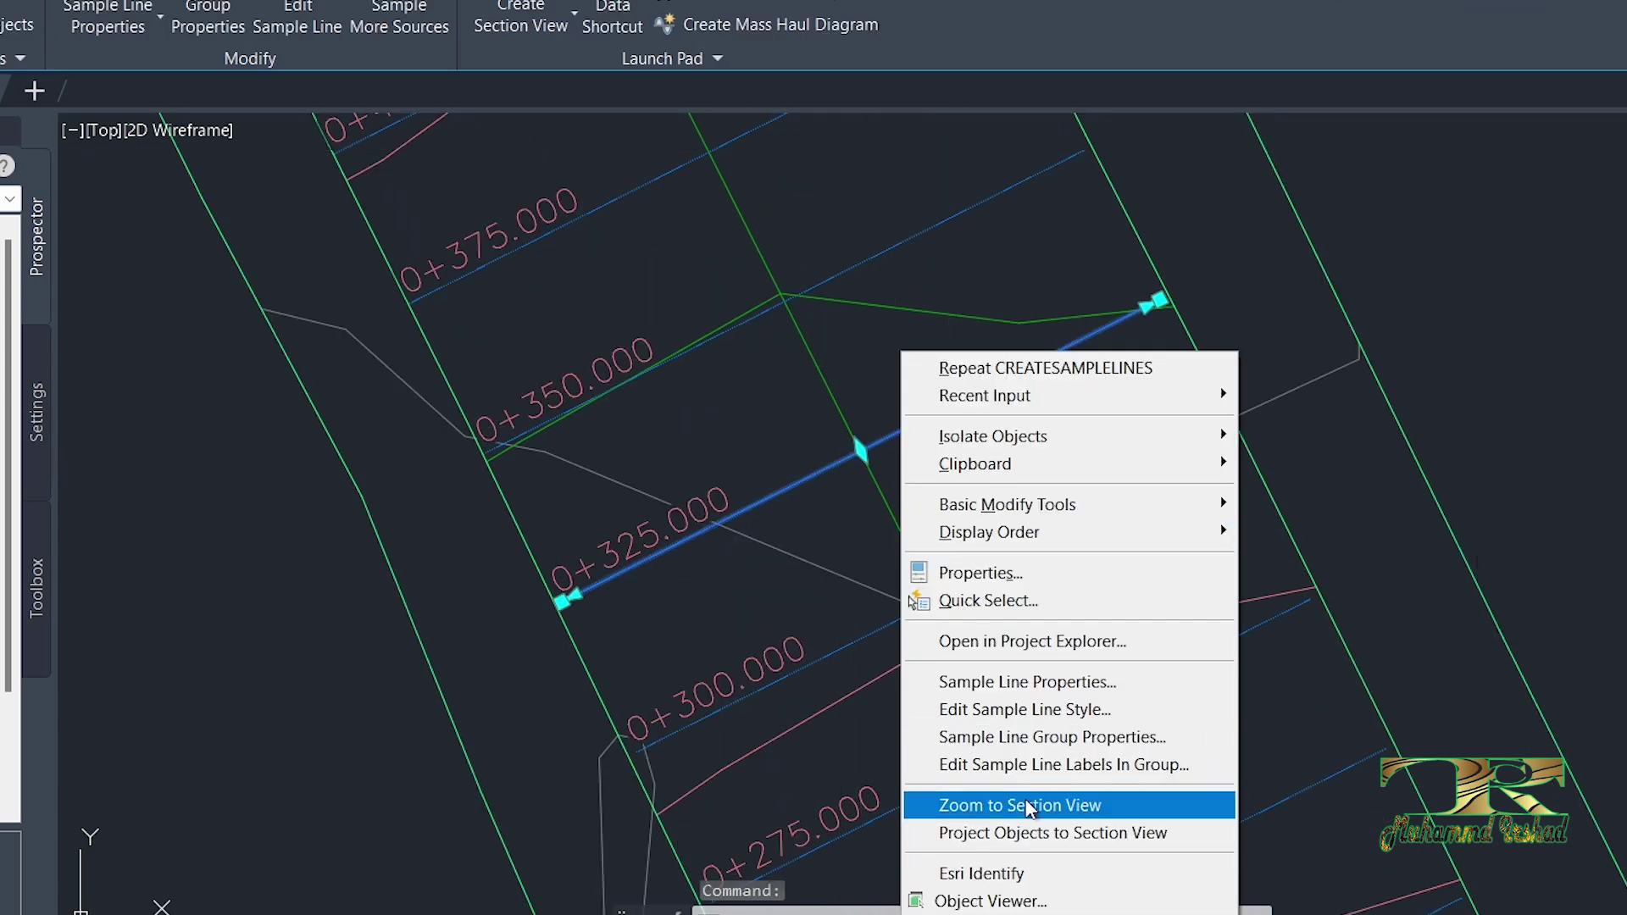
pyautogui.click(1053, 686)
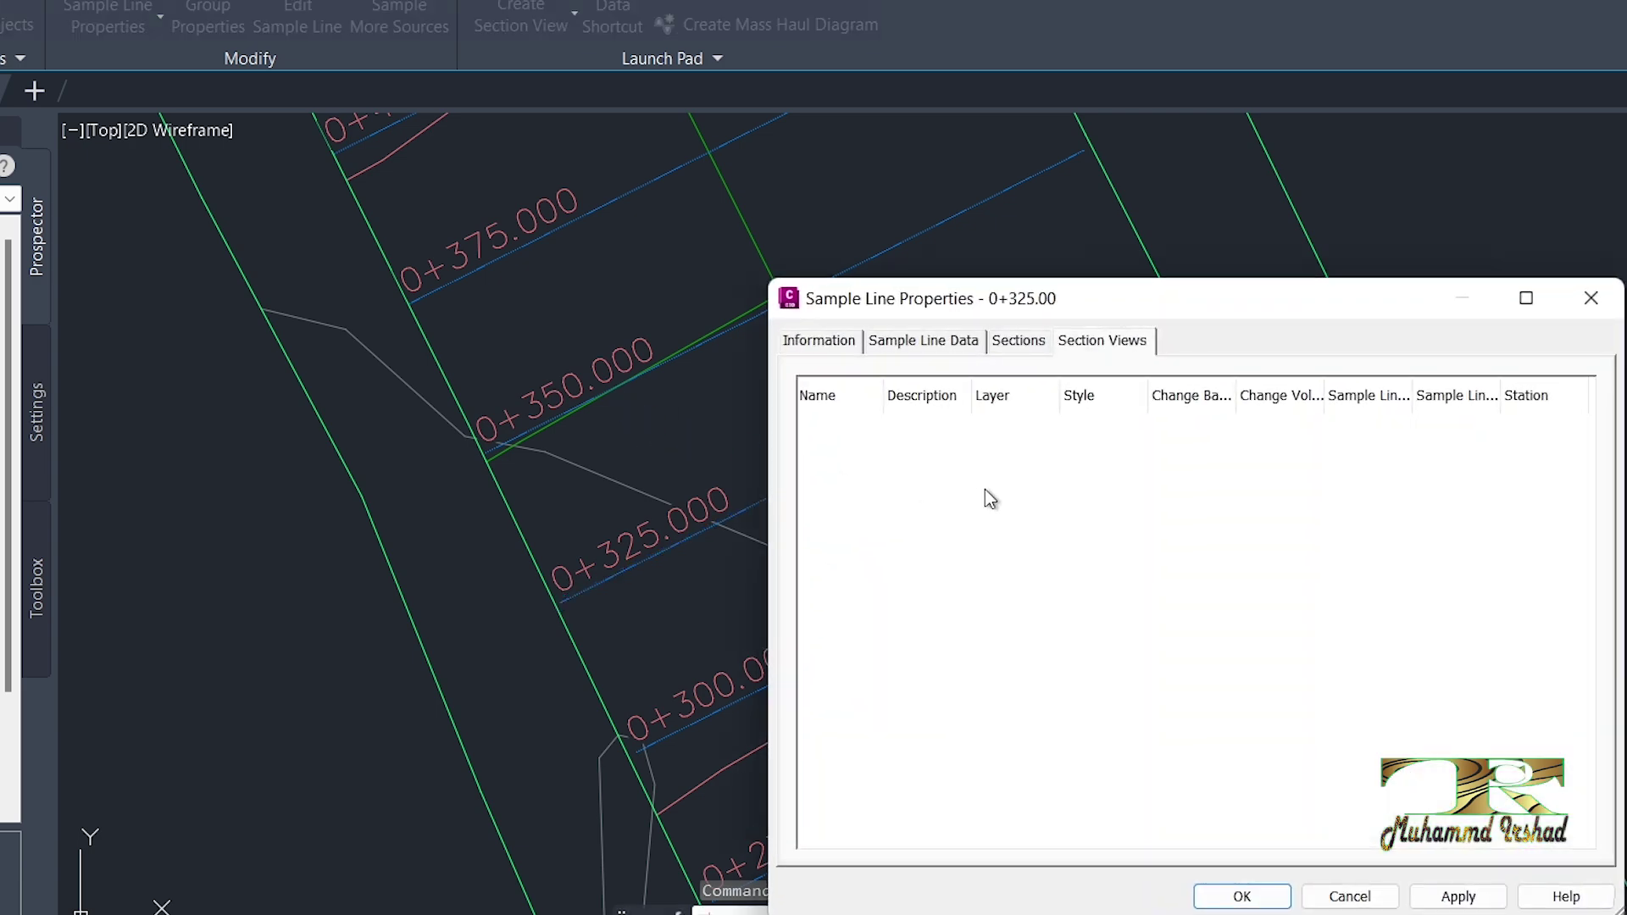
# Step: Review the sample line data and the sections' offsets and elevations for station 0+325, then cancel the properties
pyautogui.click(1046, 347)
pyautogui.click(954, 349)
pyautogui.click(1019, 341)
pyautogui.moveTo(1199, 839); pyautogui.dragTo(1322, 837)
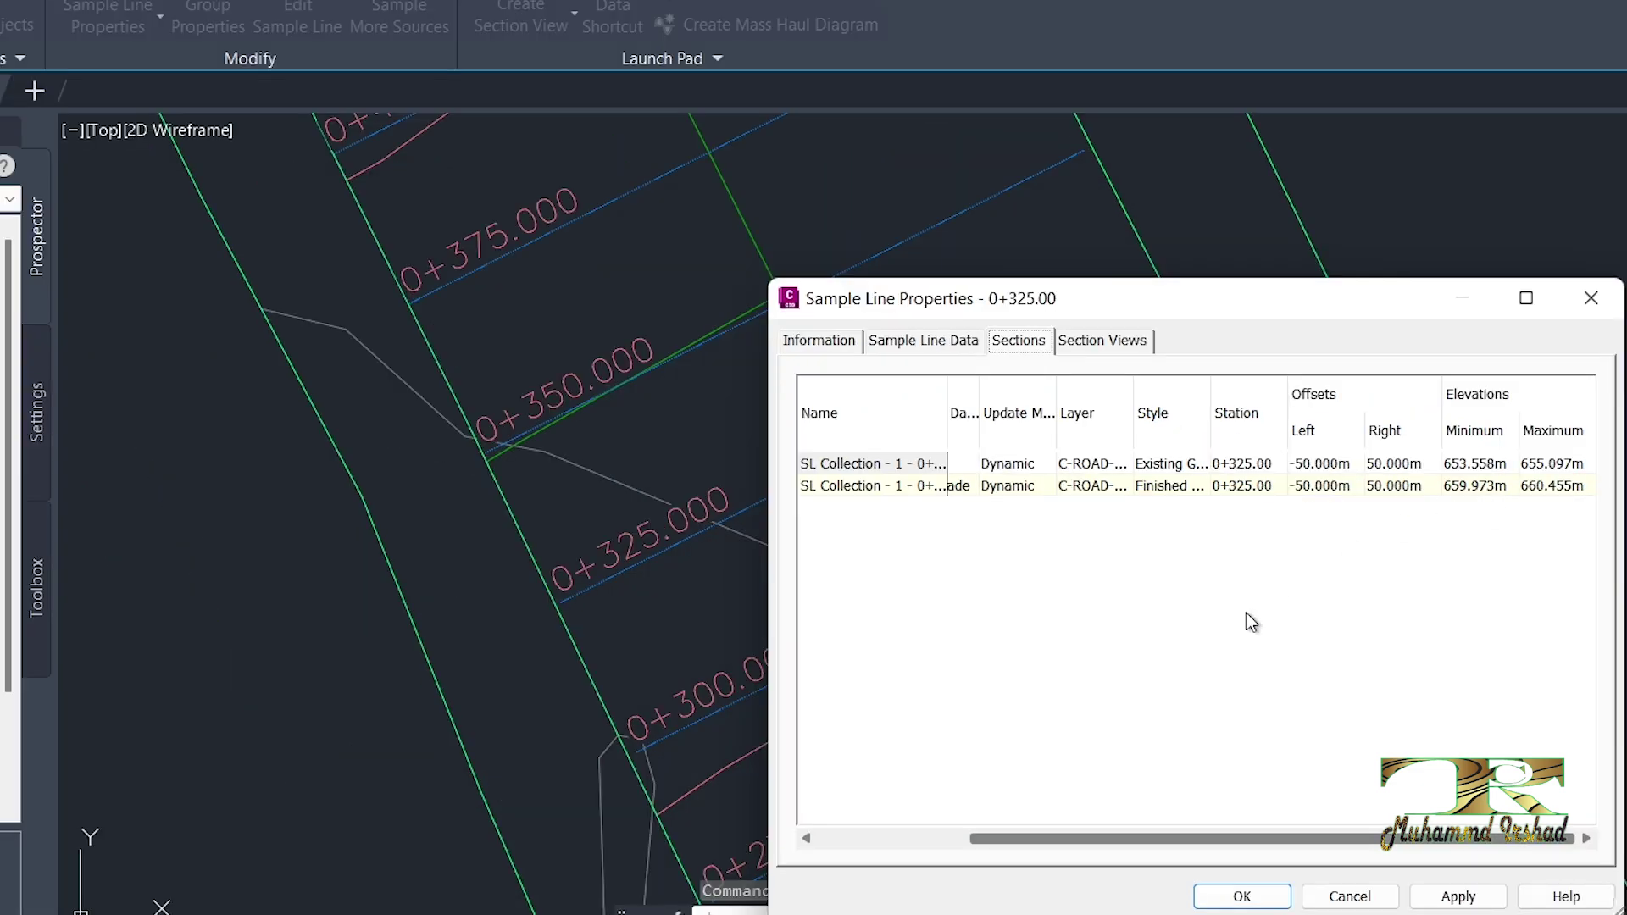
pyautogui.click(1347, 892)
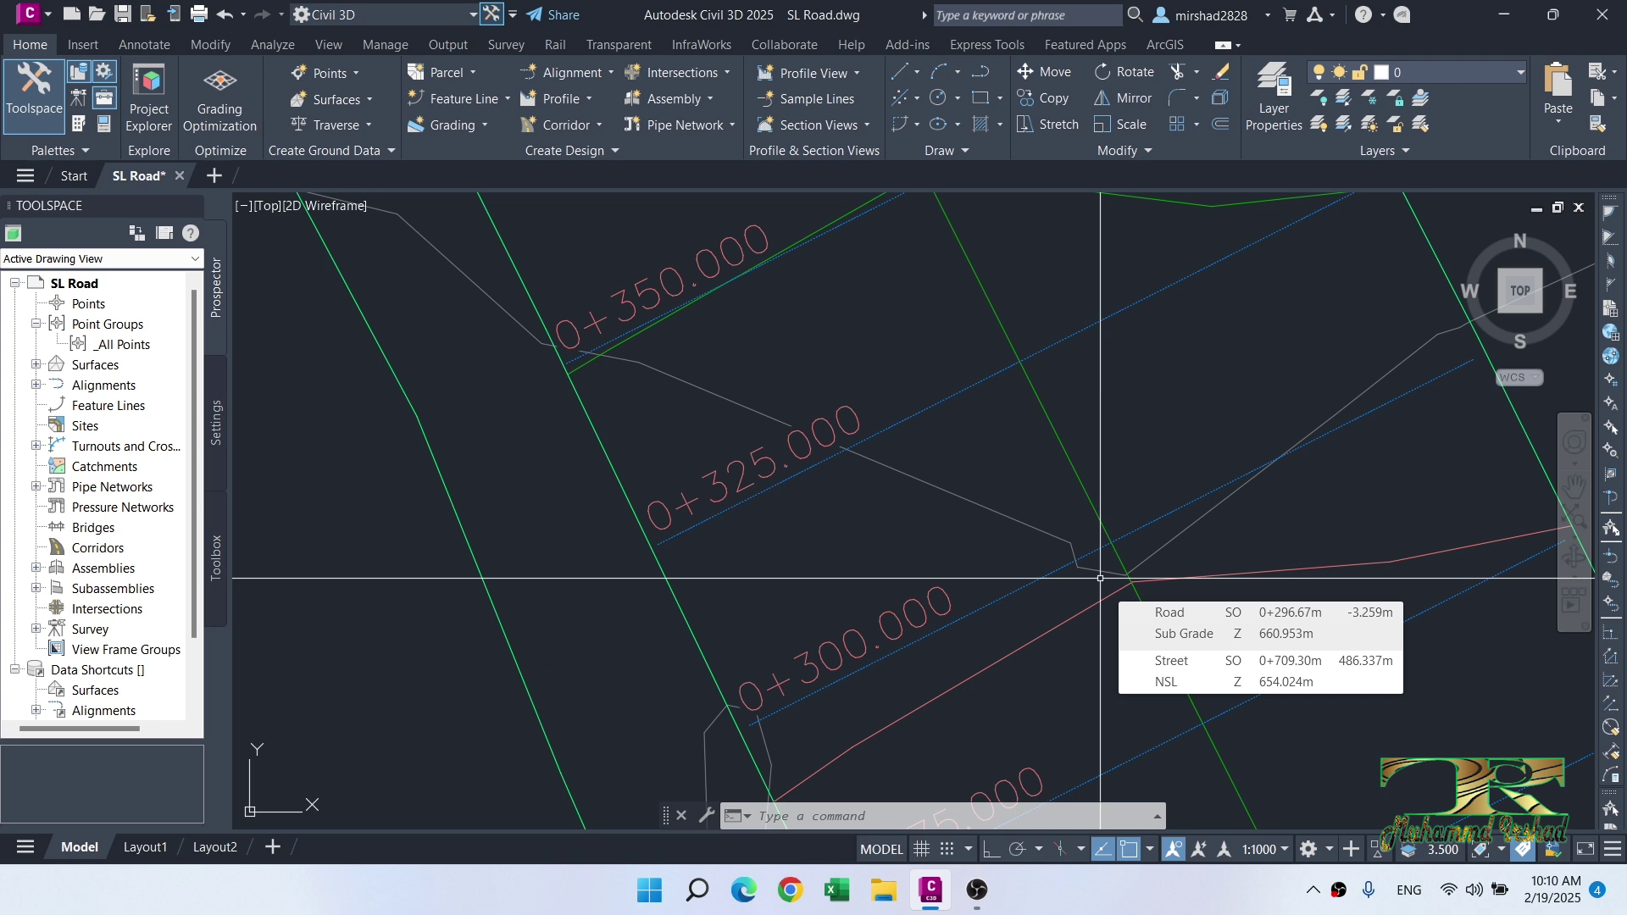
pyautogui.scroll(-6, 1100, 577)
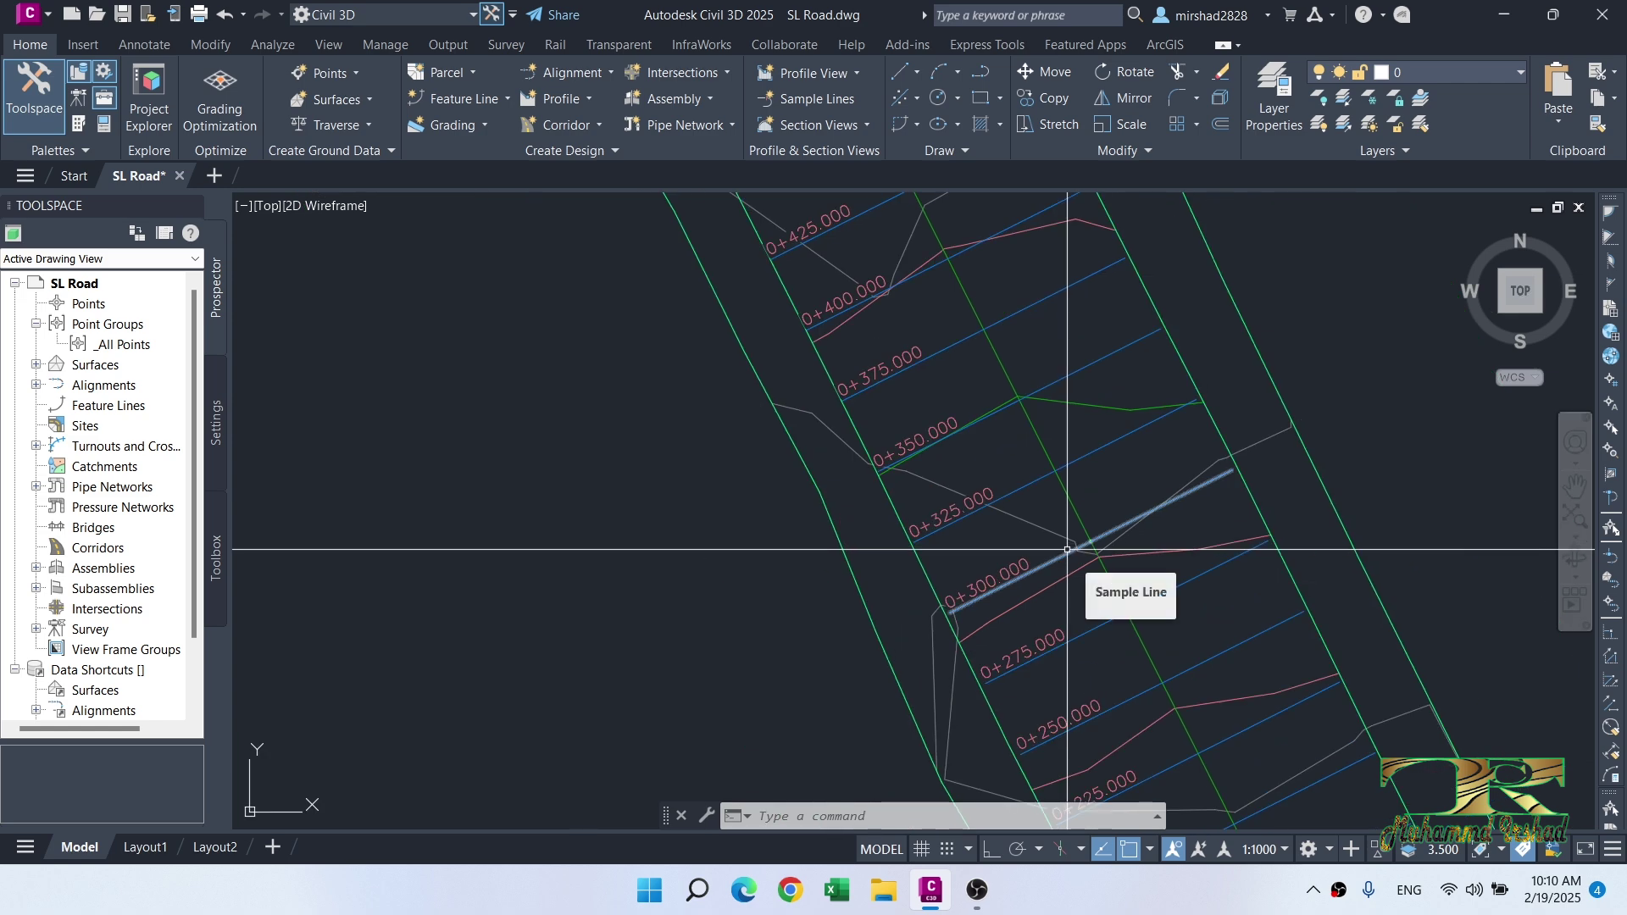
# Step: Examine the sample line at station 0+350 and the station labels along the sample lines
pyautogui.scroll(4, 1067, 549)
pyautogui.moveTo(961, 489)
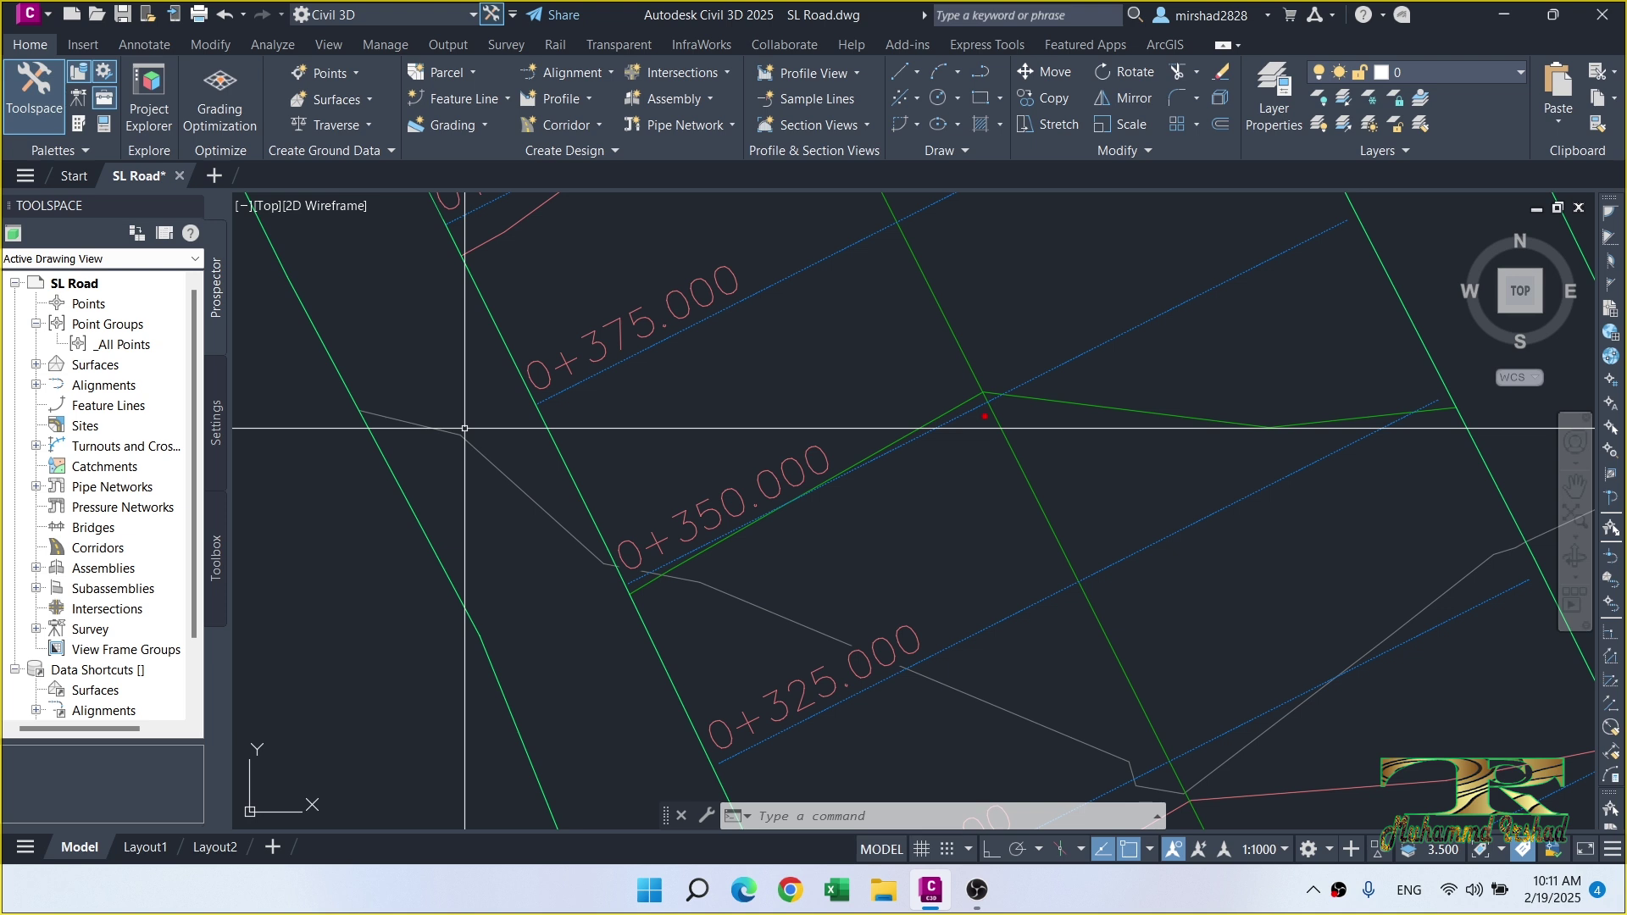
pyautogui.moveTo(1029, 367)
pyautogui.mouseDown()
pyautogui.moveTo(966, 429)
pyautogui.moveTo(898, 462)
pyautogui.mouseUp()
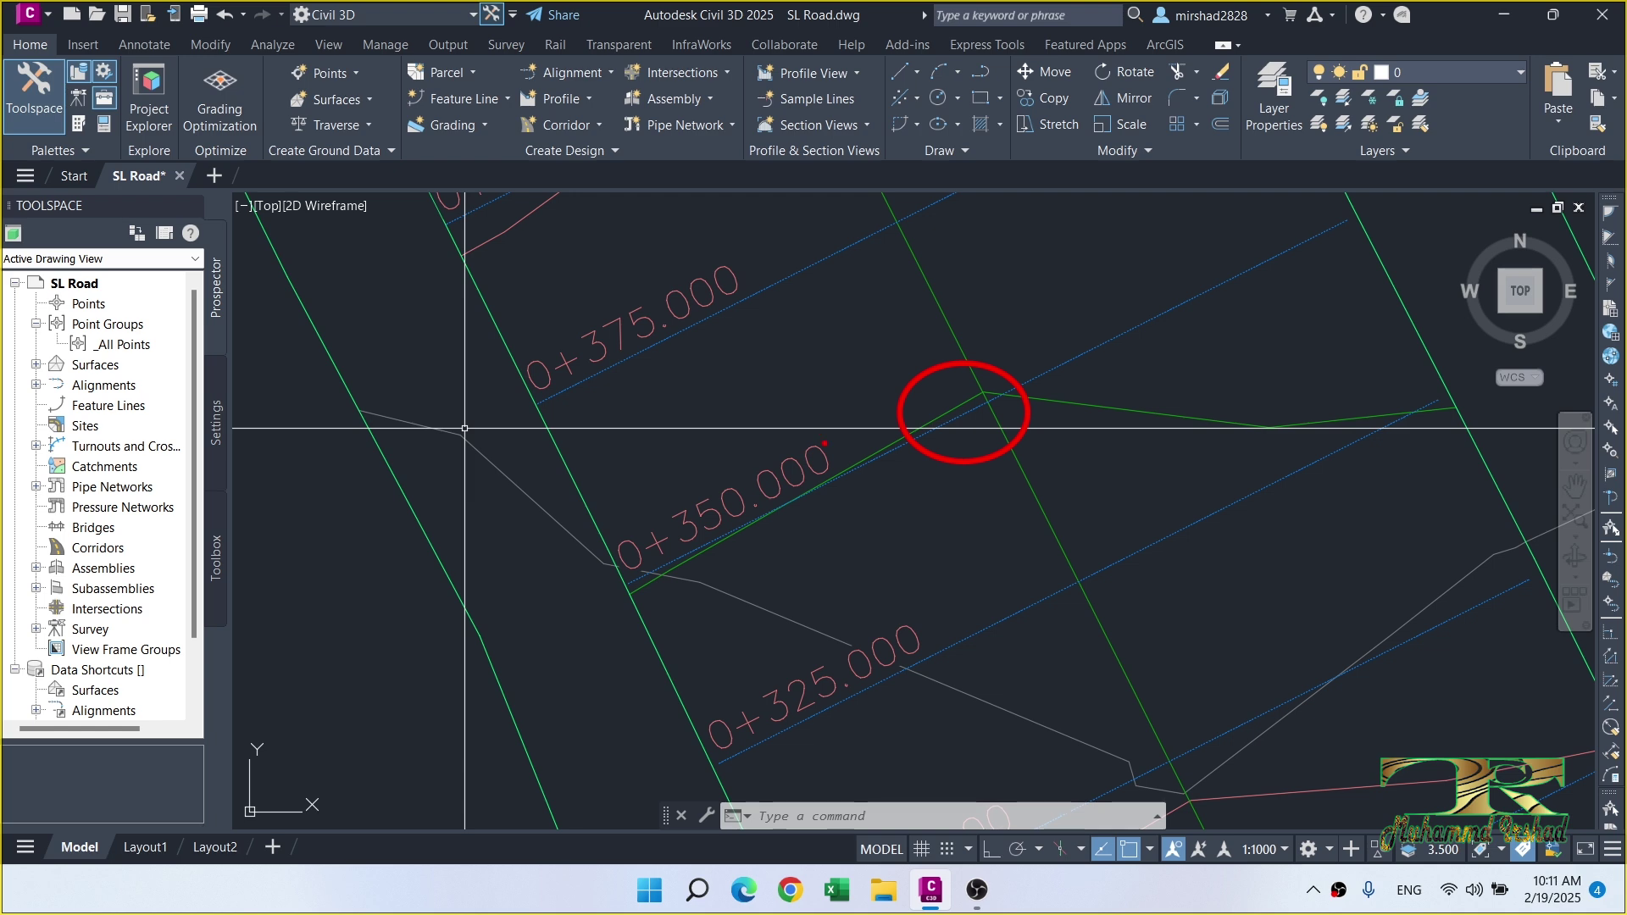
pyautogui.press('Escape')
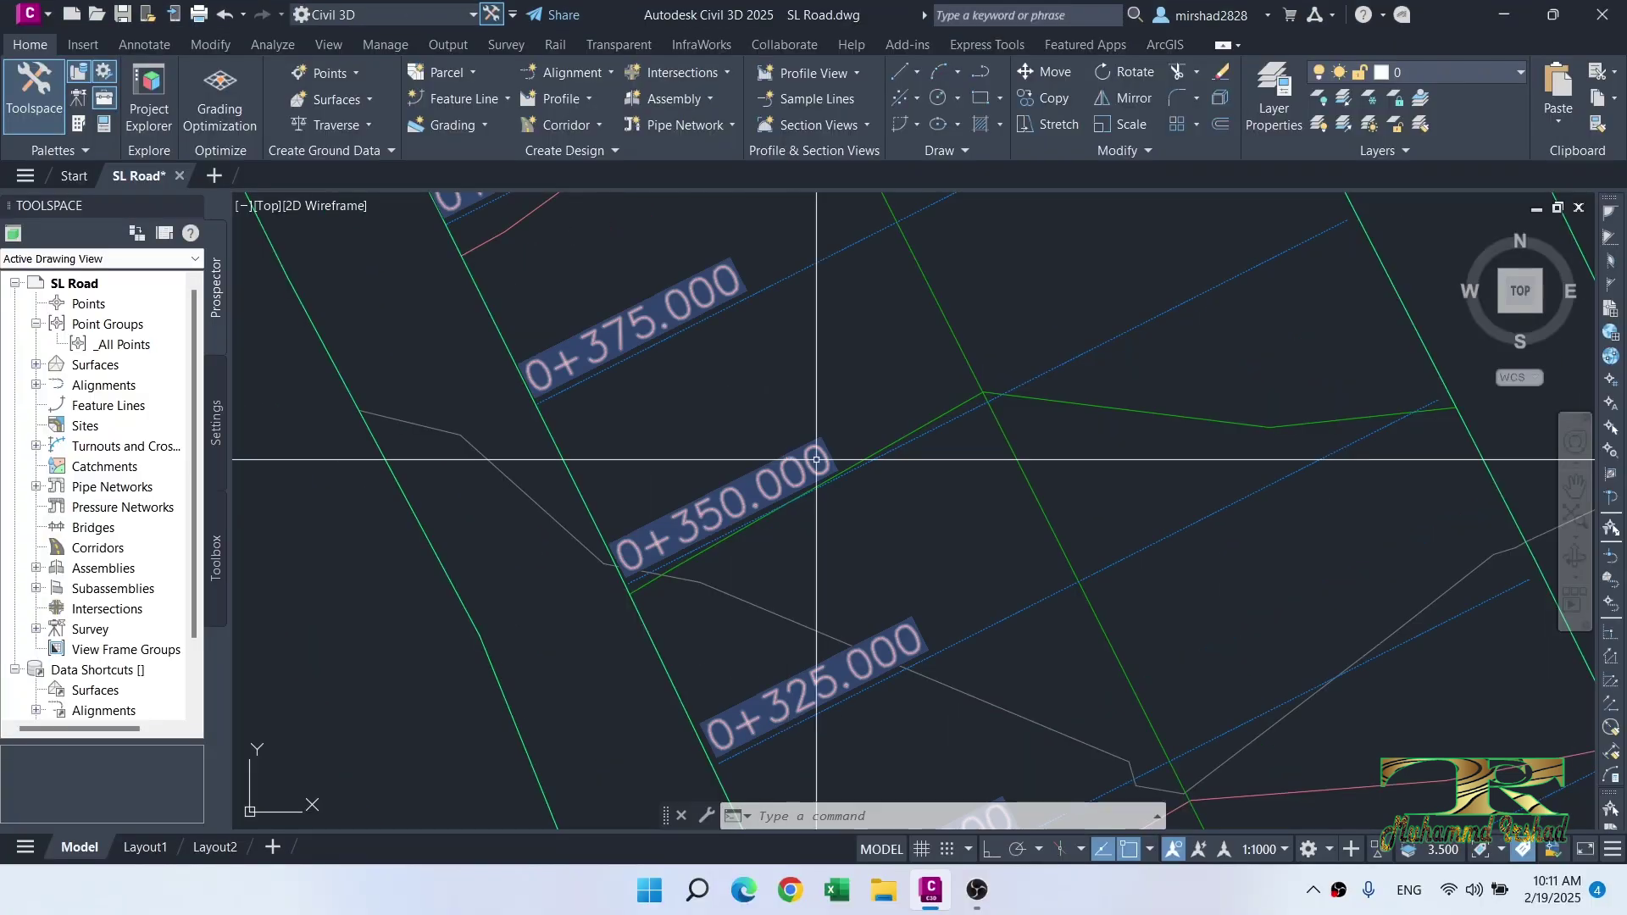
pyautogui.click(910, 439)
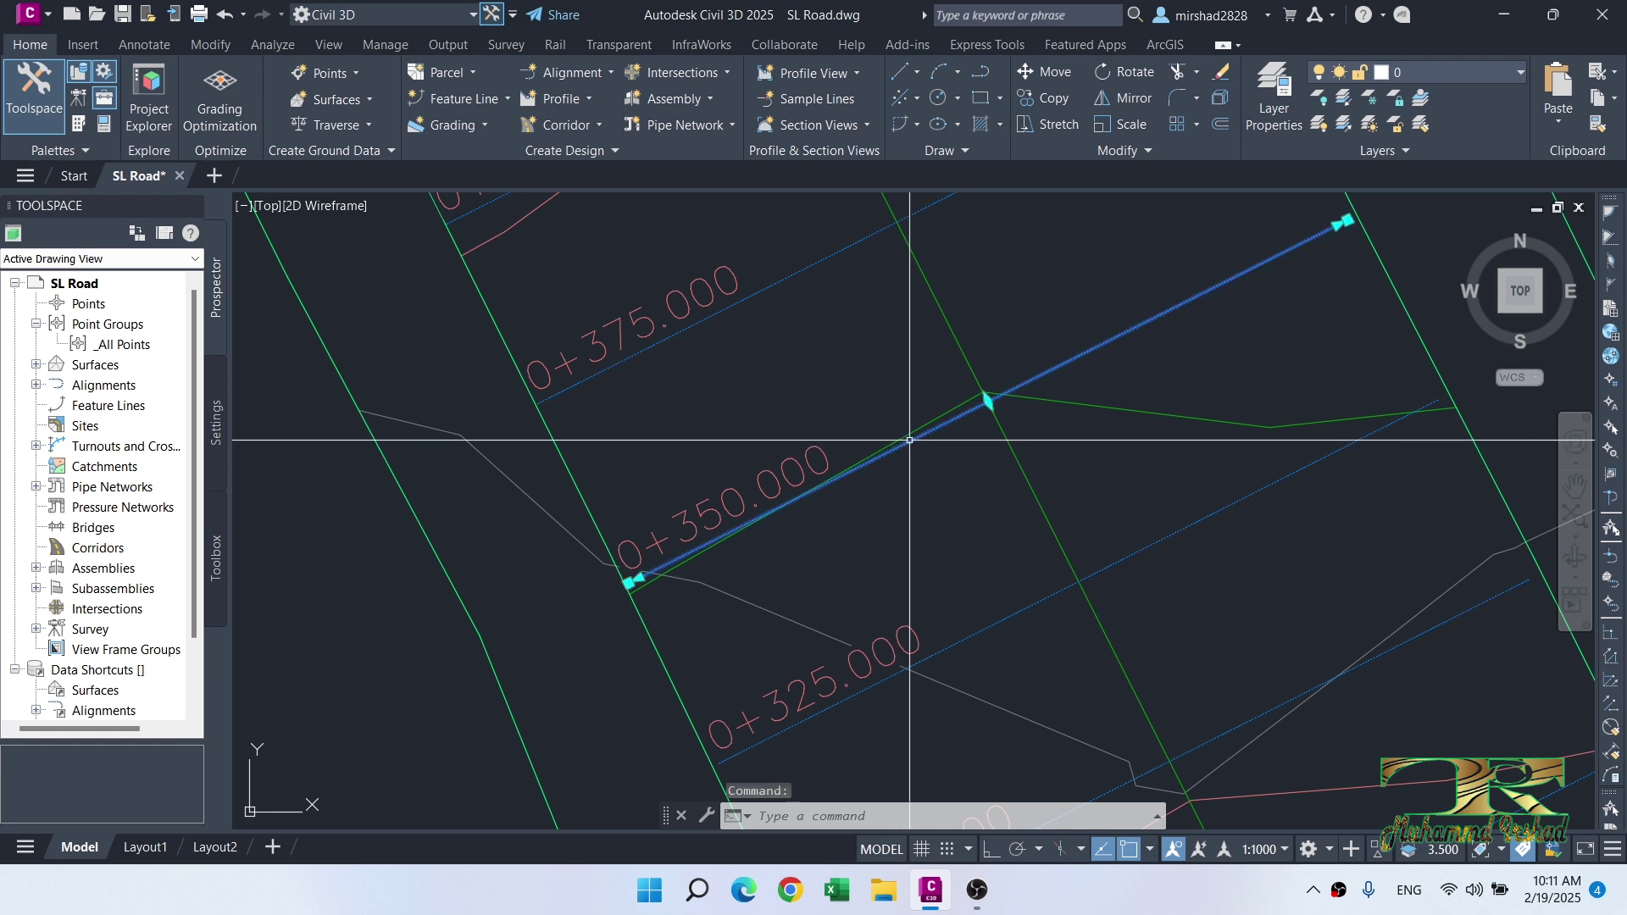
pyautogui.press('Escape')
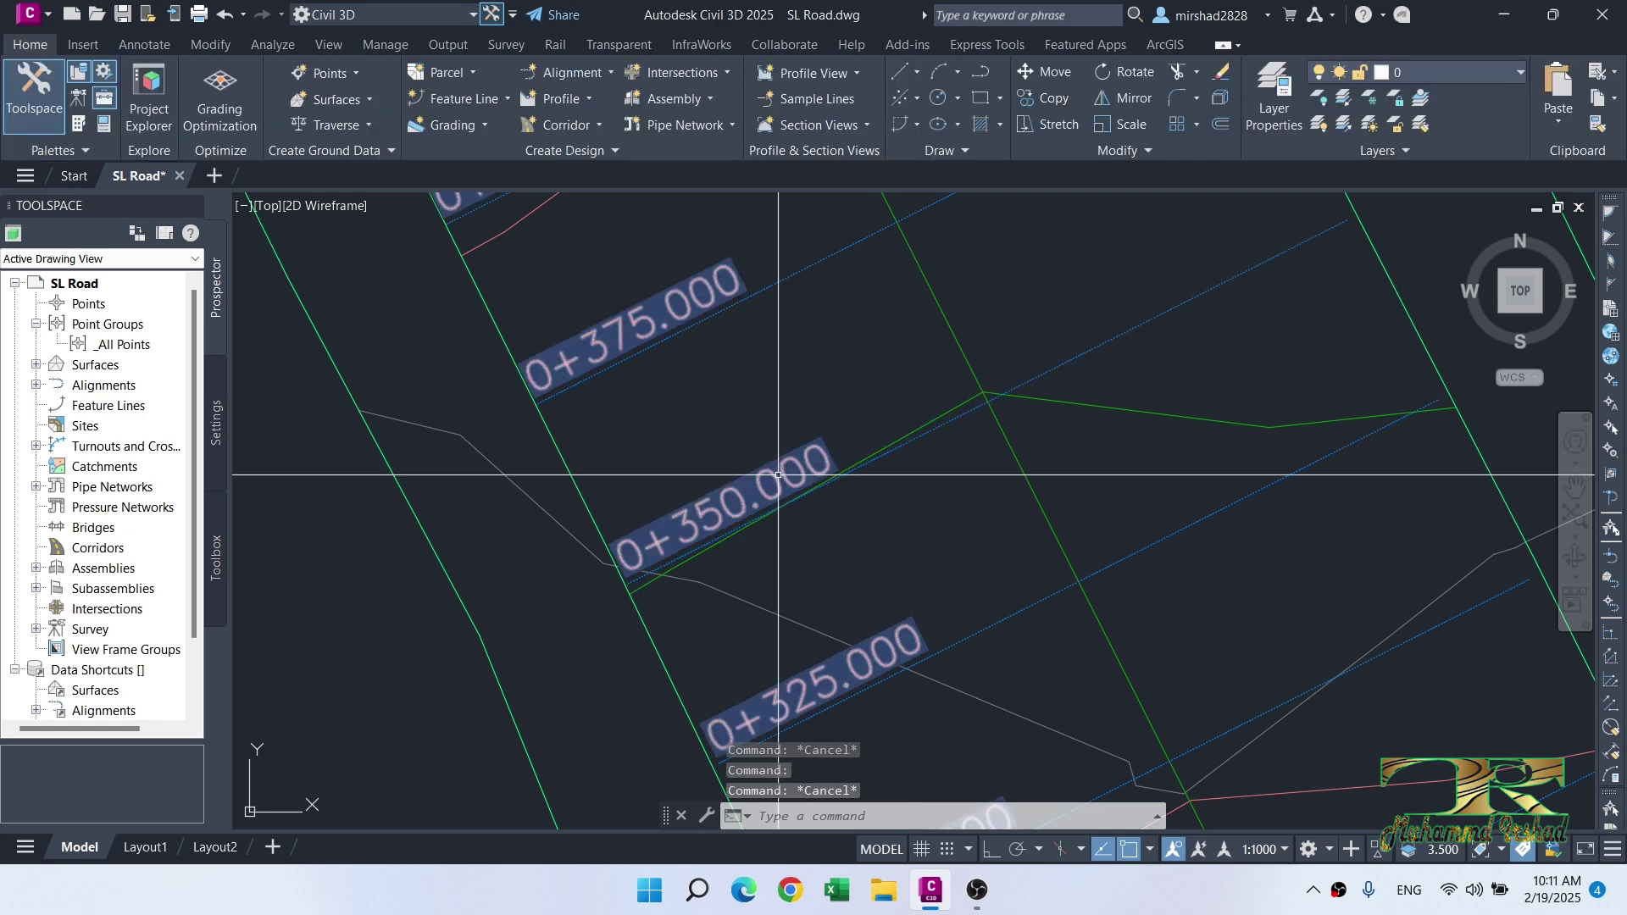
pyautogui.click(778, 474)
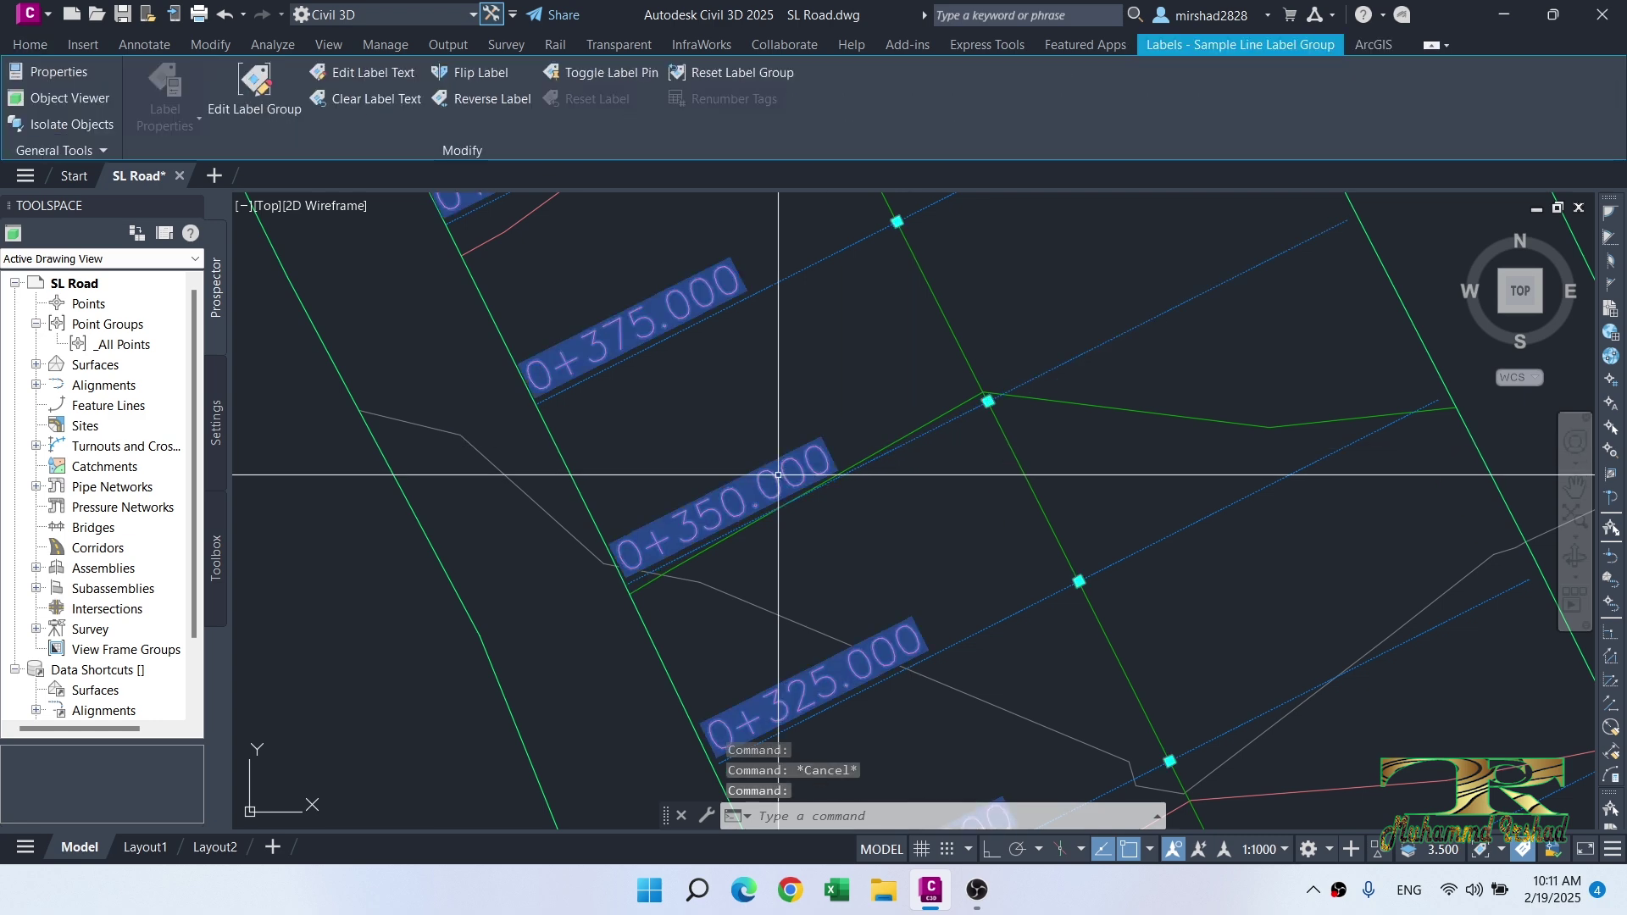
pyautogui.press('Escape')
# Step: Open the Main Road SL group's label settings from the 0+350 sample line and remove the Section Station labels
pyautogui.click(941, 423)
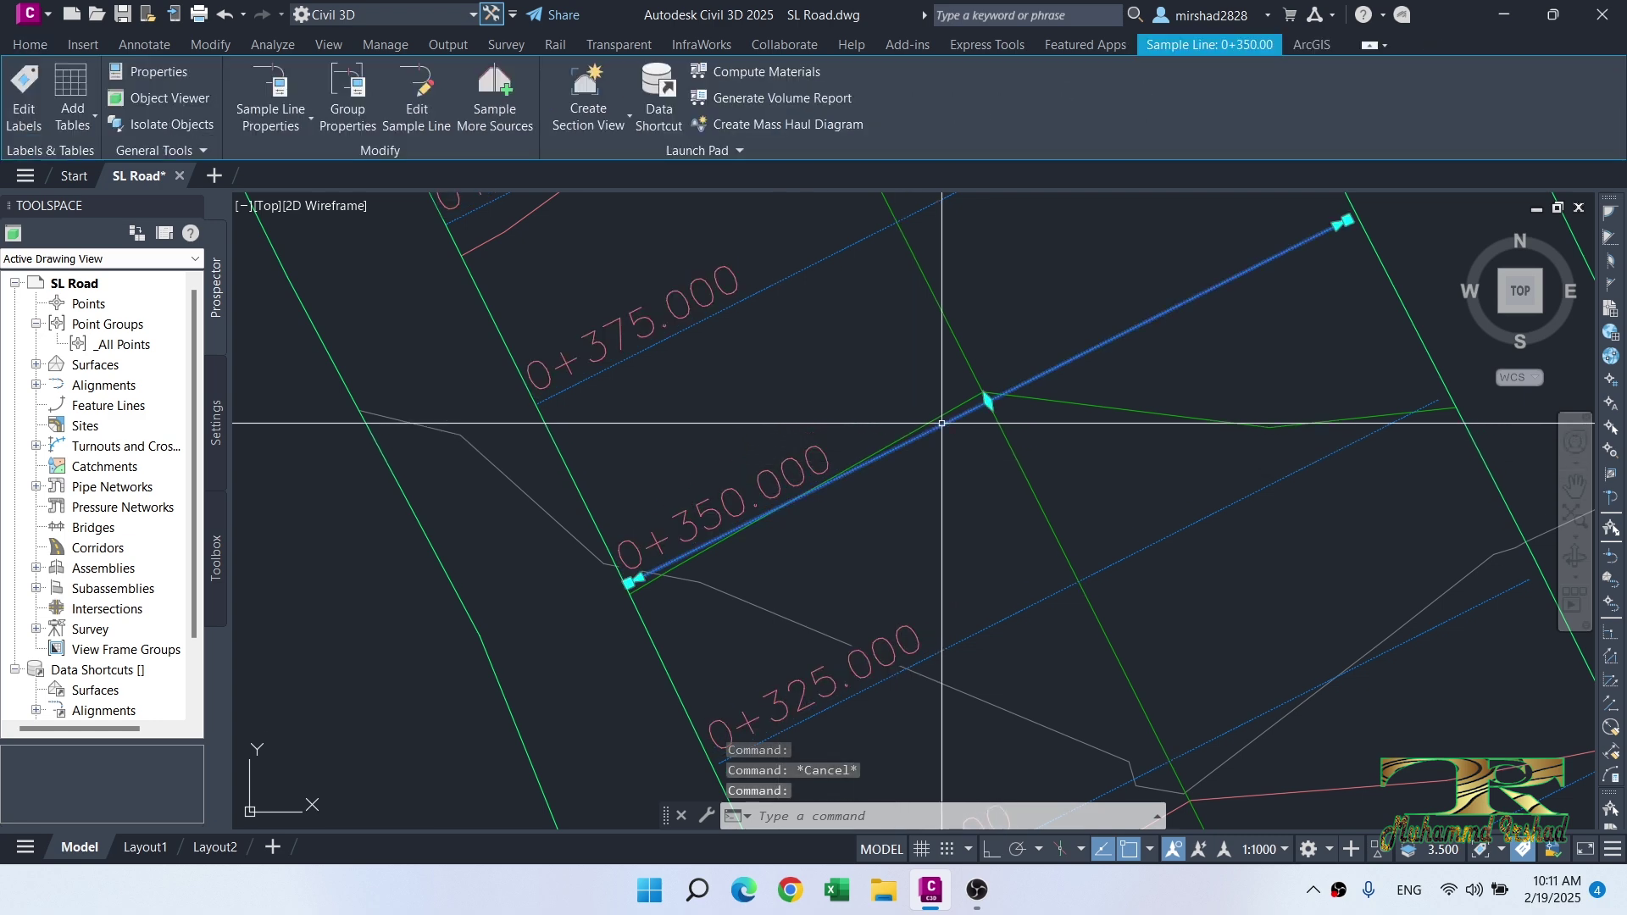
pyautogui.rightClick(942, 427)
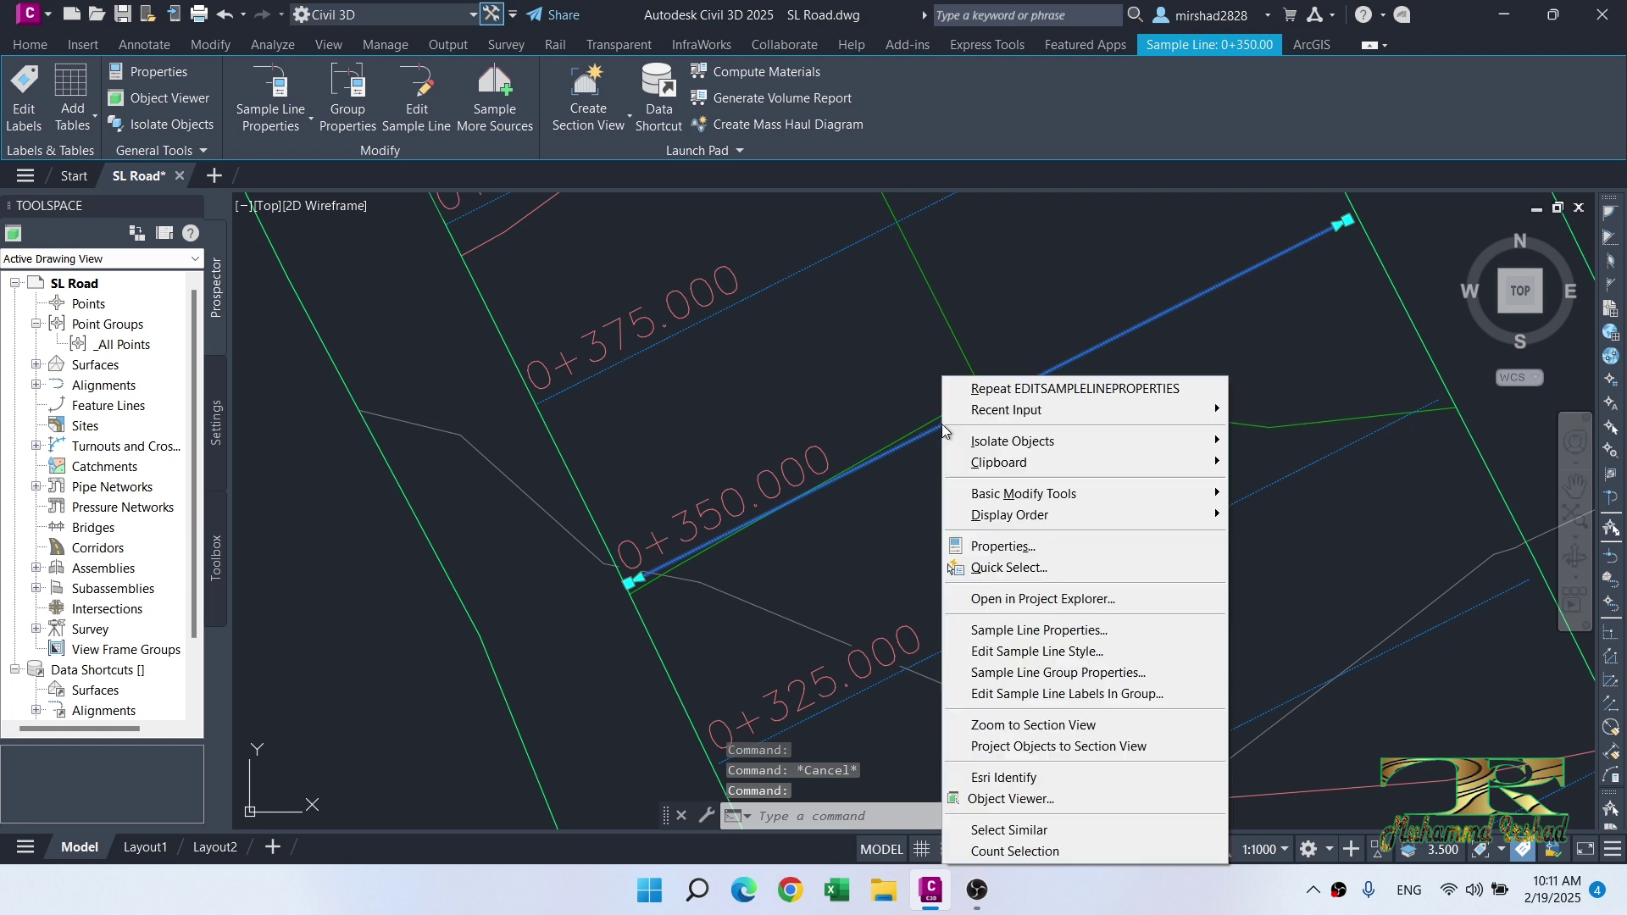
pyautogui.click(1023, 694)
pyautogui.moveTo(470, 236); pyautogui.dragTo(1013, 348)
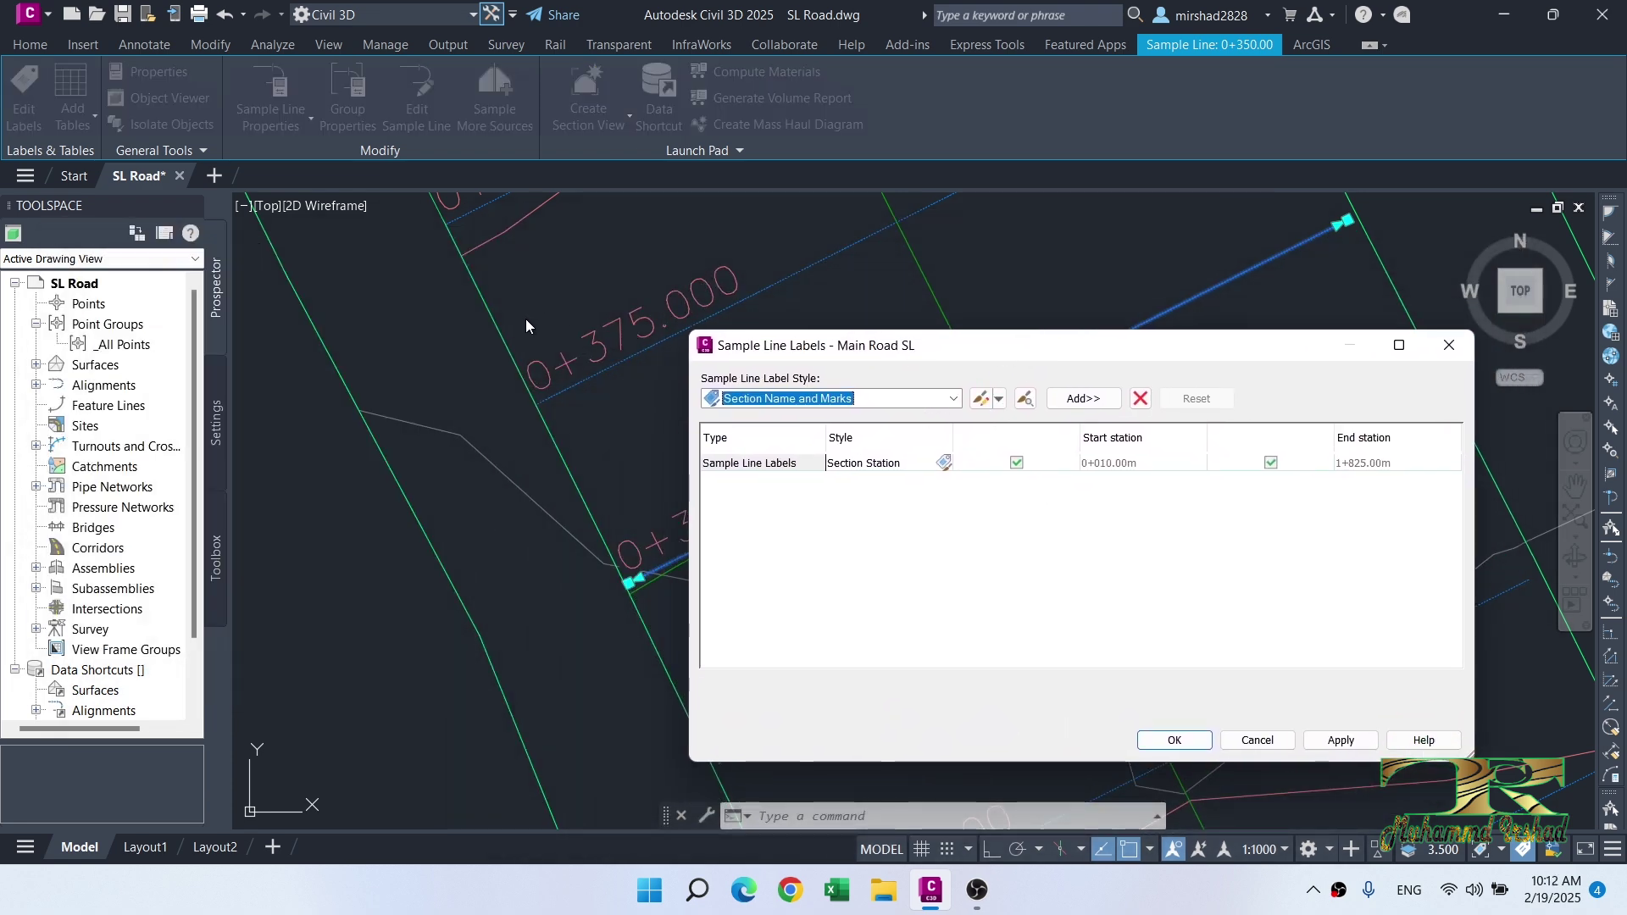
pyautogui.click(885, 464)
pyautogui.click(1142, 400)
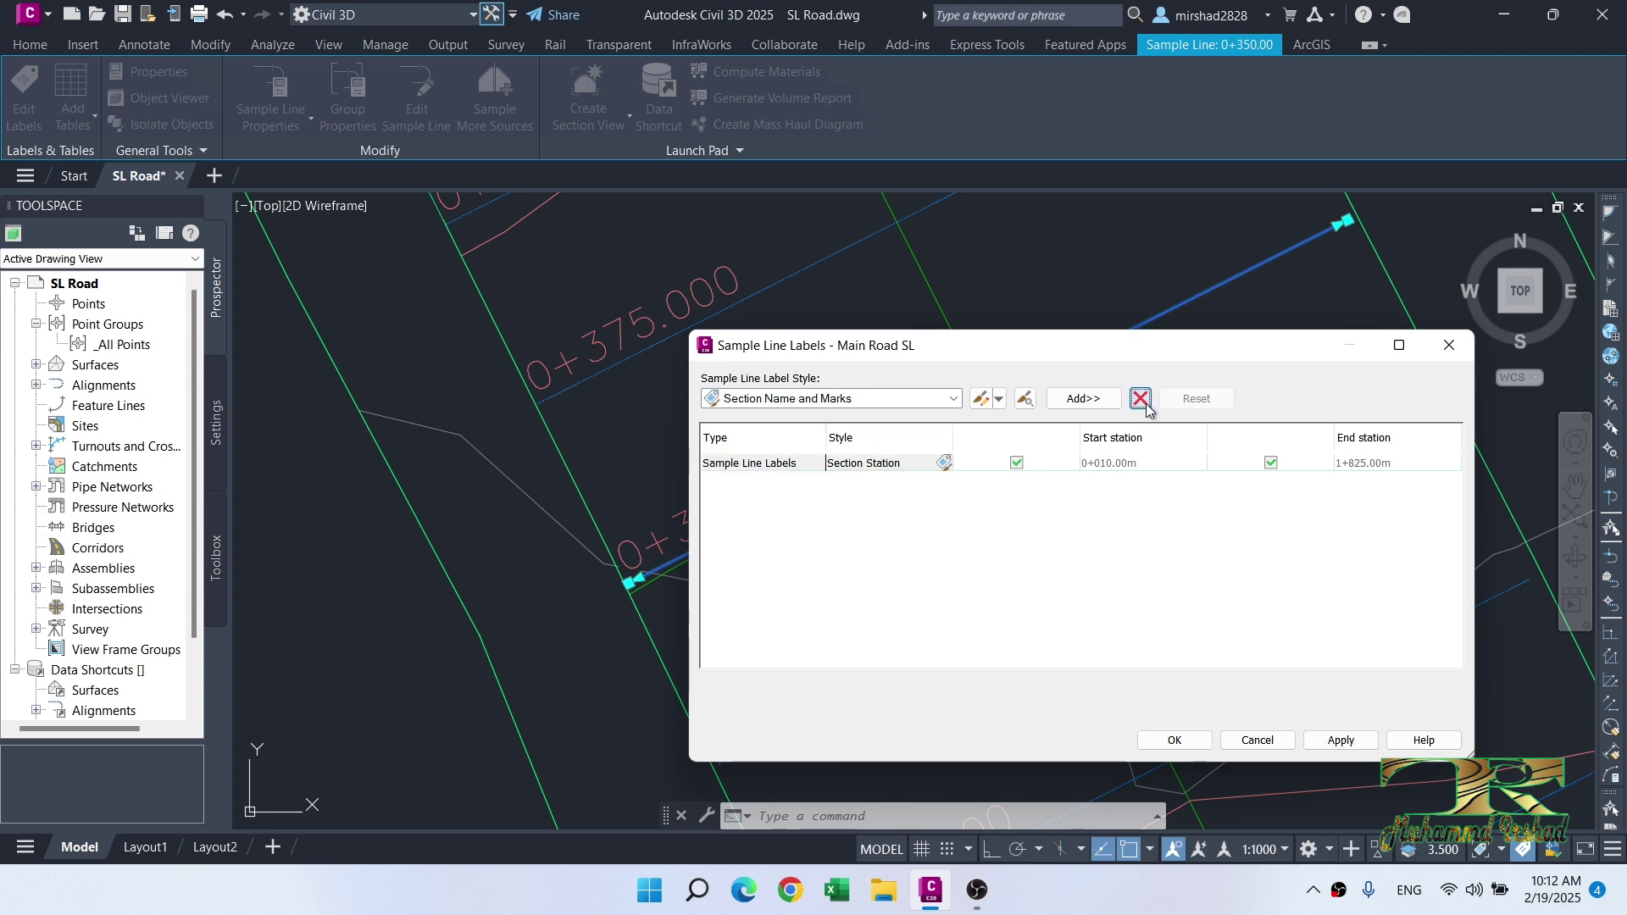
pyautogui.click(1337, 739)
# Step: Add sample line labels in the Section Marks #-# style to the group and apply them
pyautogui.moveTo(1195, 346); pyautogui.dragTo(796, 313)
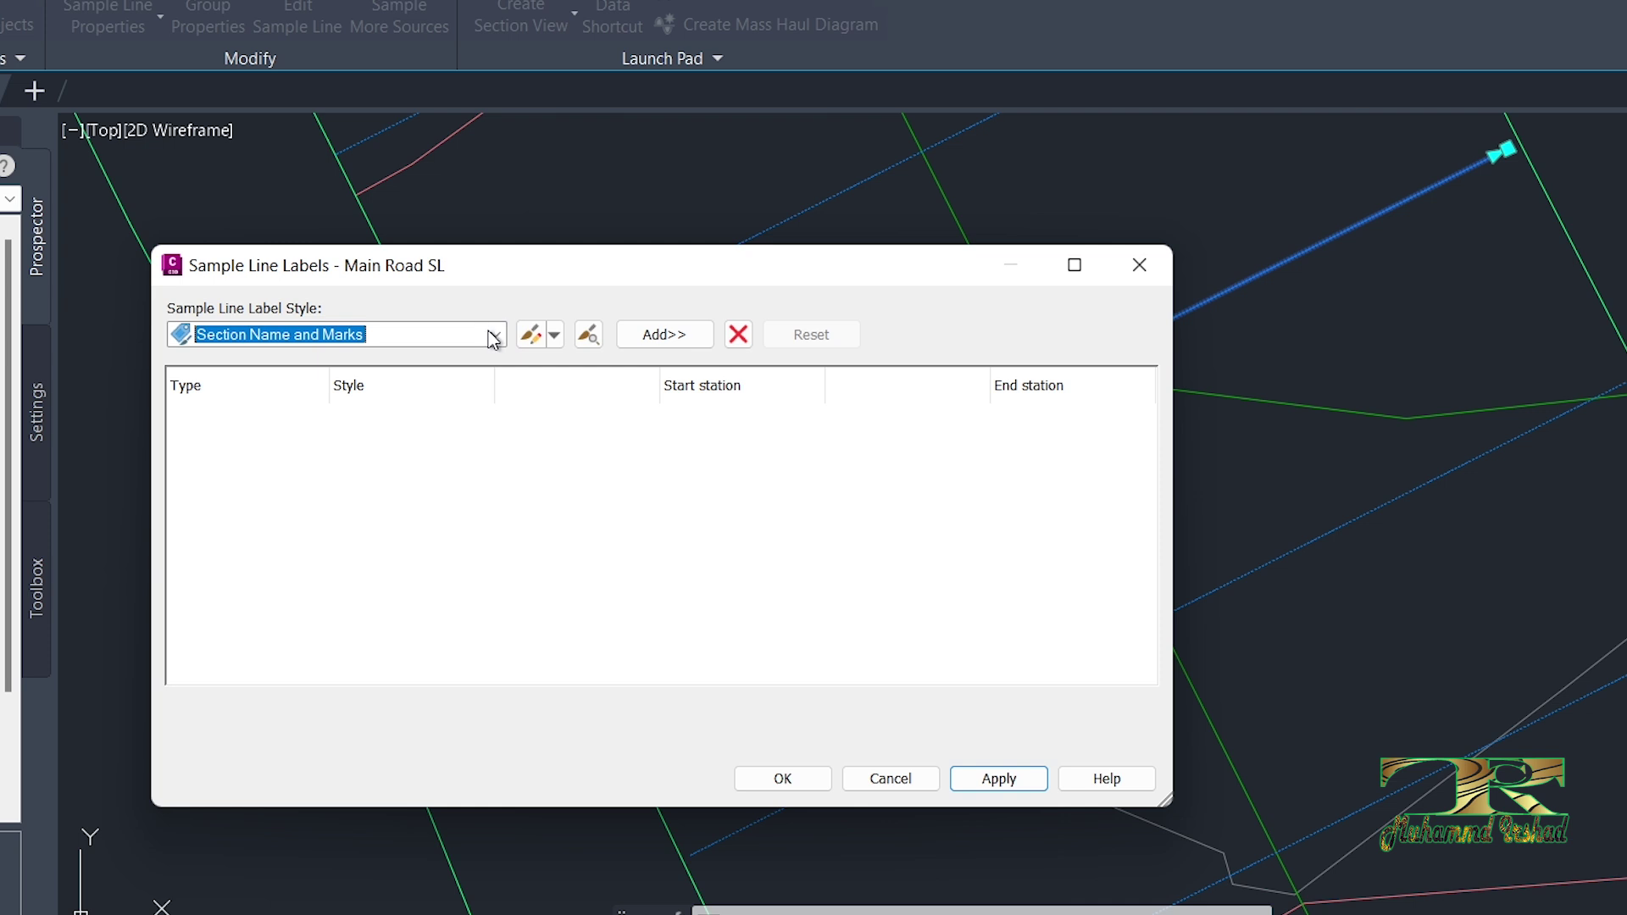
pyautogui.click(497, 336)
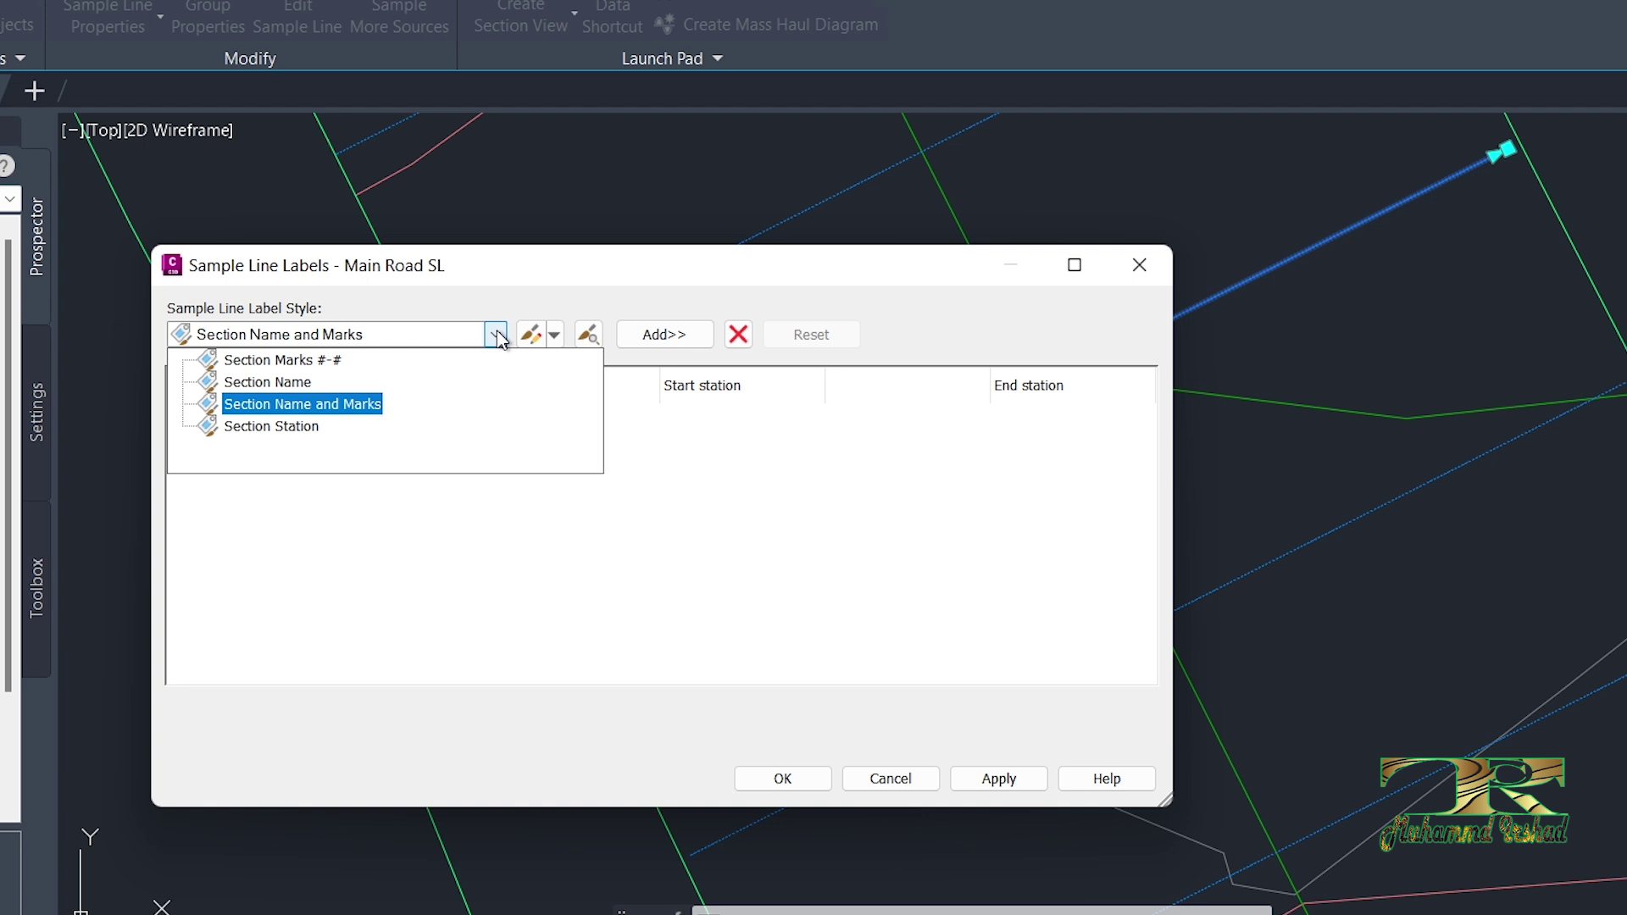
pyautogui.click(283, 360)
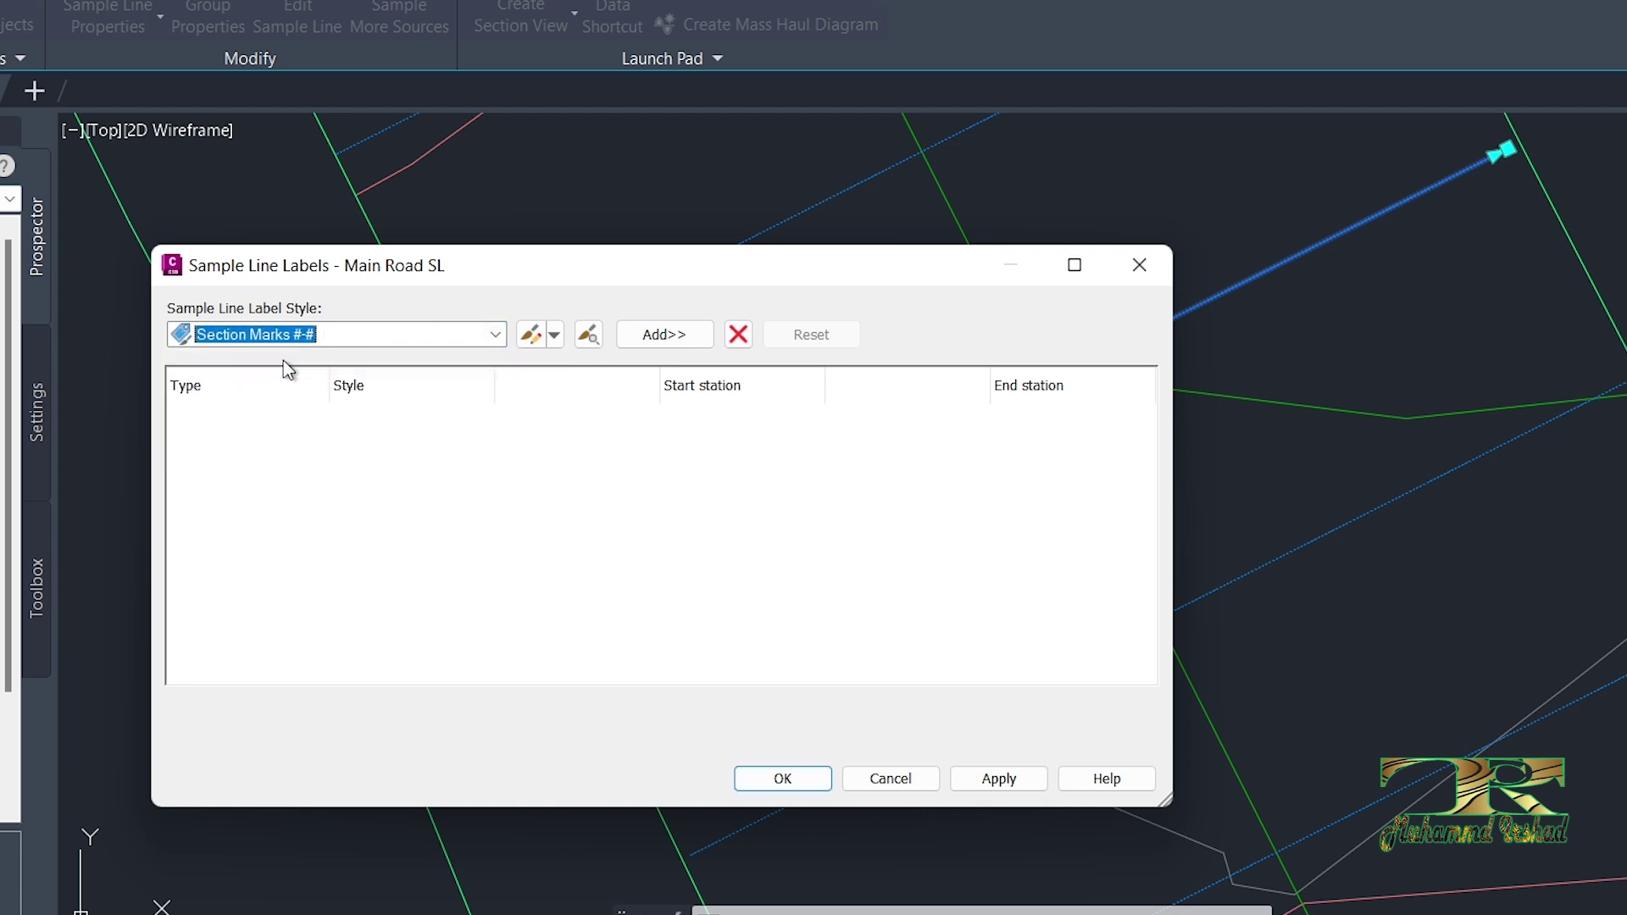
pyautogui.click(646, 339)
pyautogui.click(998, 777)
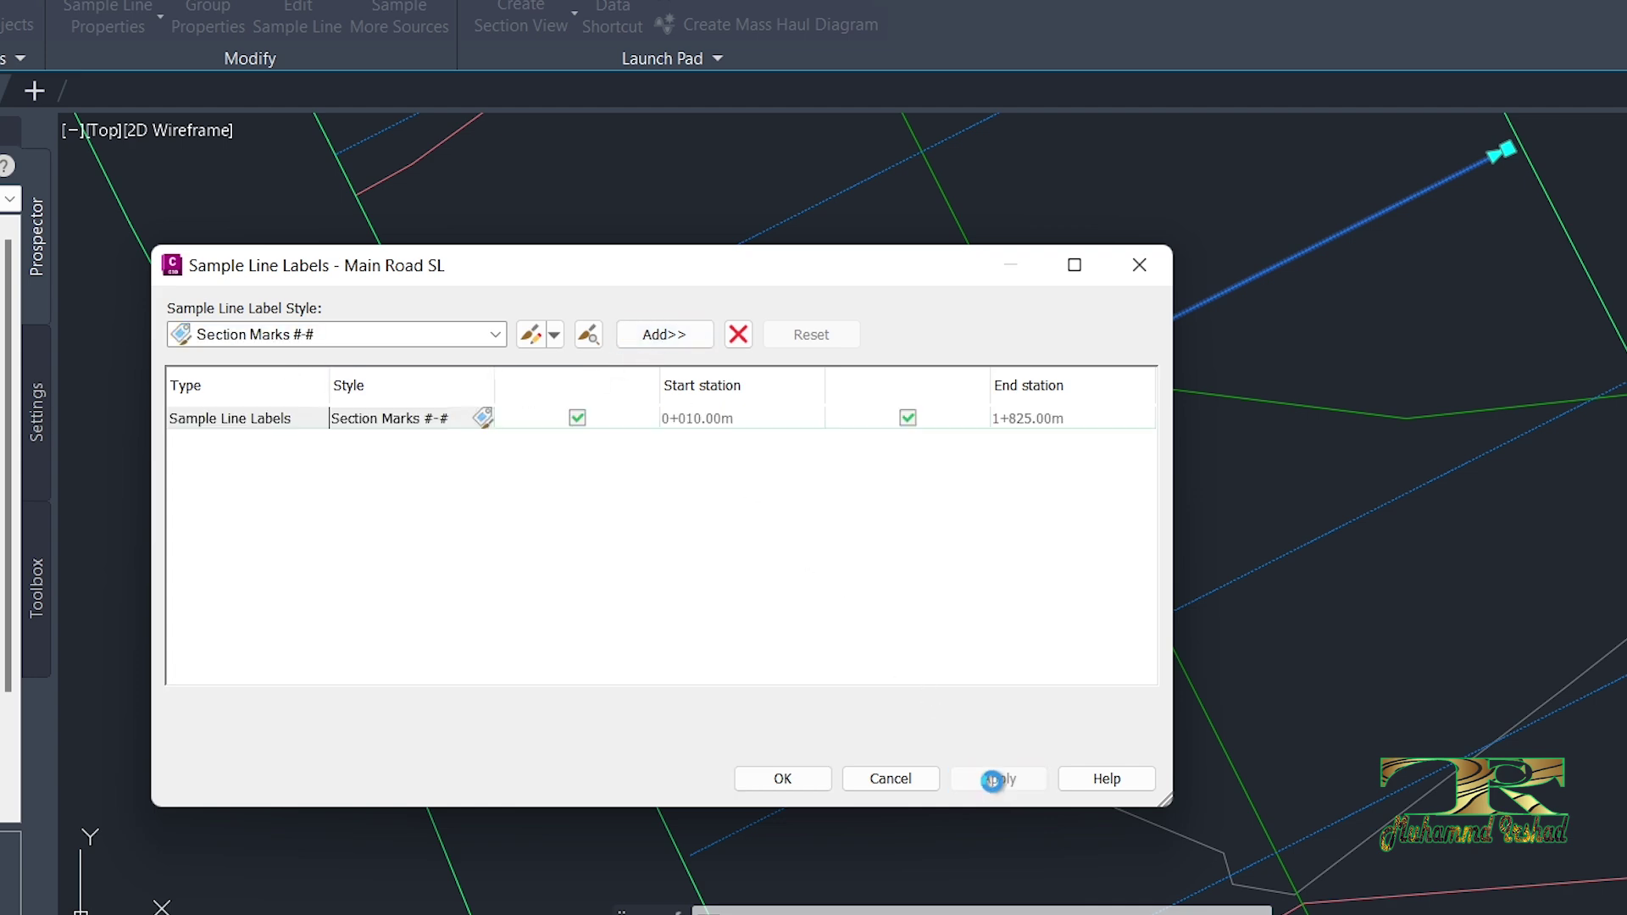
# Step: Examine the numbered section marks at both ends of the sample lines along the road
pyautogui.moveTo(467, 266); pyautogui.dragTo(1209, 254)
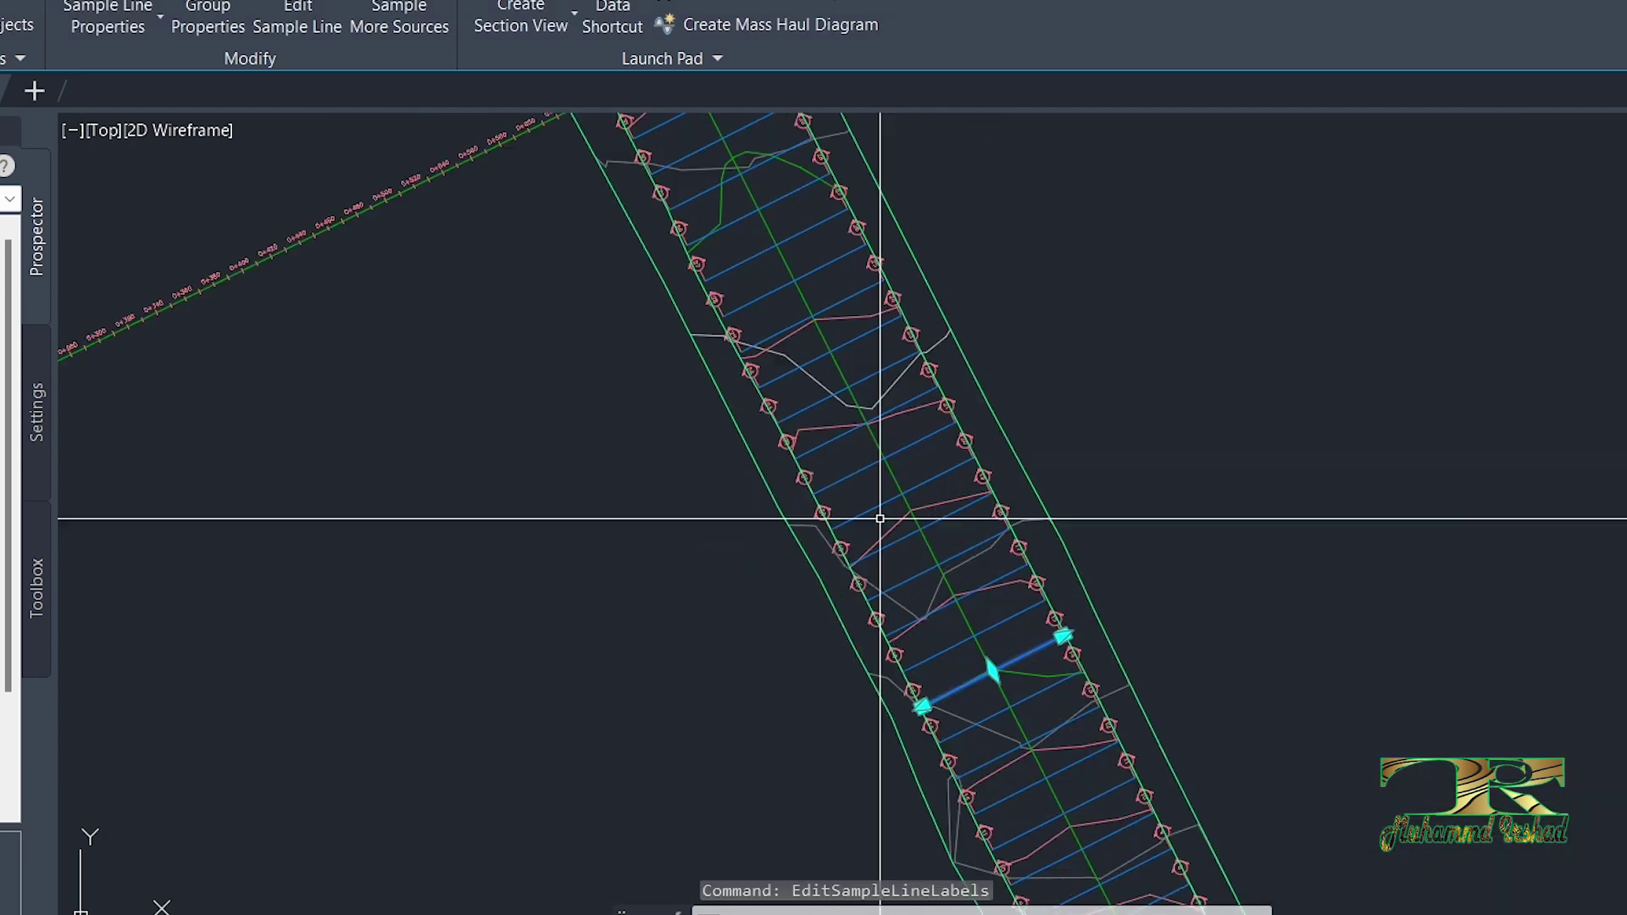
pyautogui.scroll(5, 880, 518)
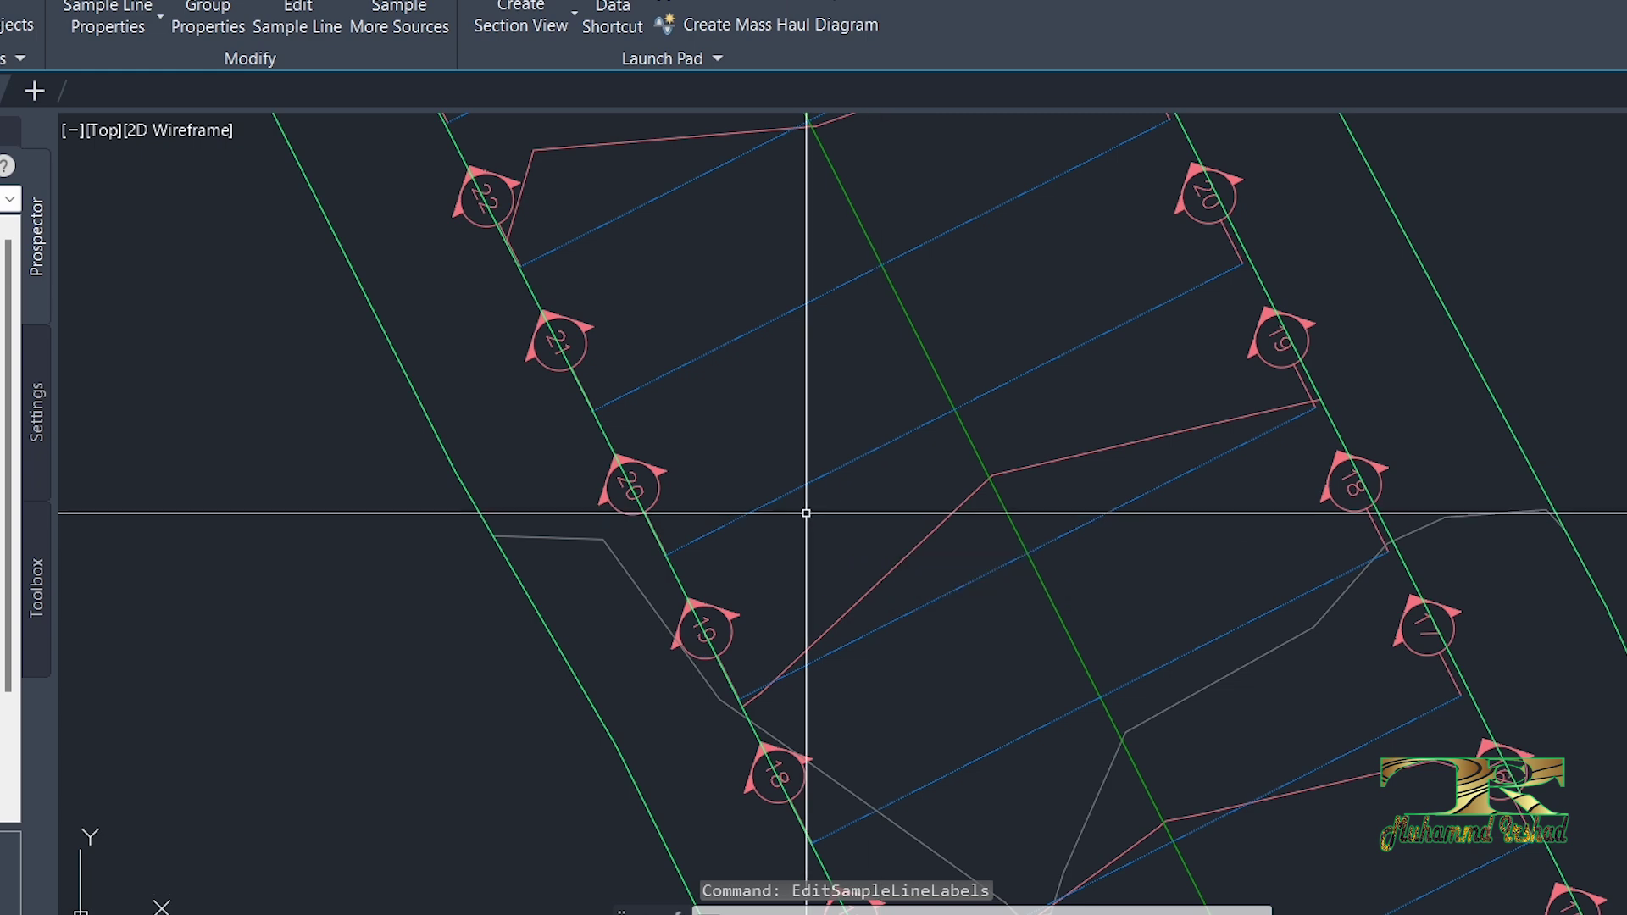
pyautogui.scroll(4, 730, 543)
pyautogui.moveTo(726, 552); pyautogui.dragTo(665, 328, button='middle')
pyautogui.scroll(-5, 593, 381)
pyautogui.scroll(6, 828, 418)
pyautogui.scroll(-4, 814, 431)
pyautogui.moveTo(803, 625); pyautogui.dragTo(774, 418, button='middle')
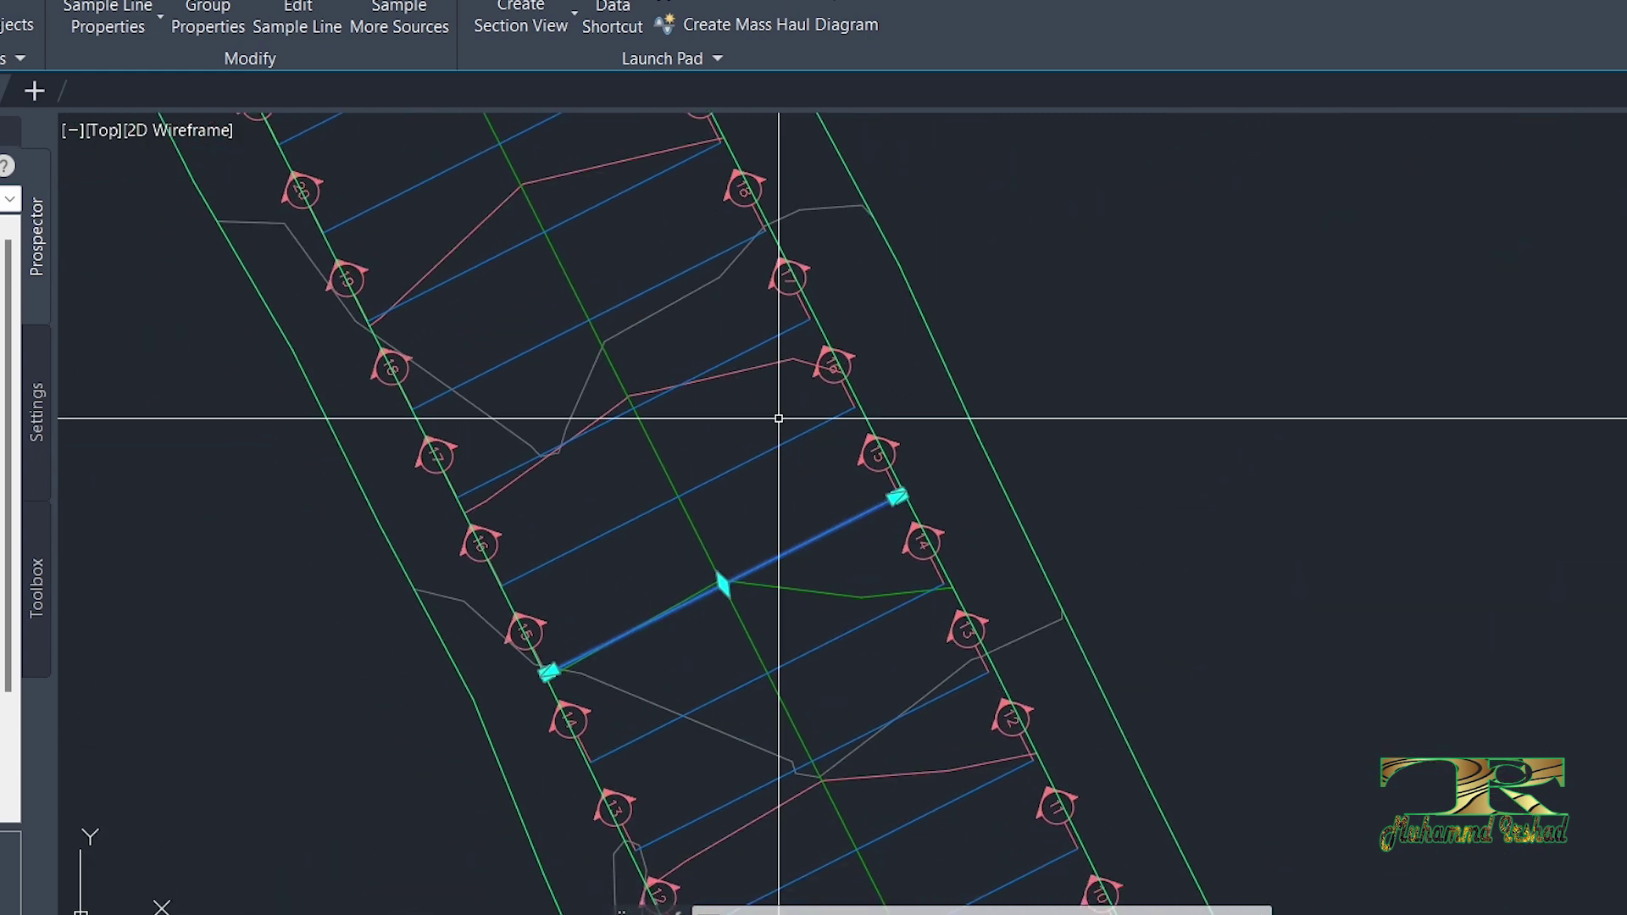
# Step: Reopen the Main Road SL group's label settings and remove the Section Marks #-# labels
pyautogui.scroll(5, 755, 537)
pyautogui.rightClick(756, 537)
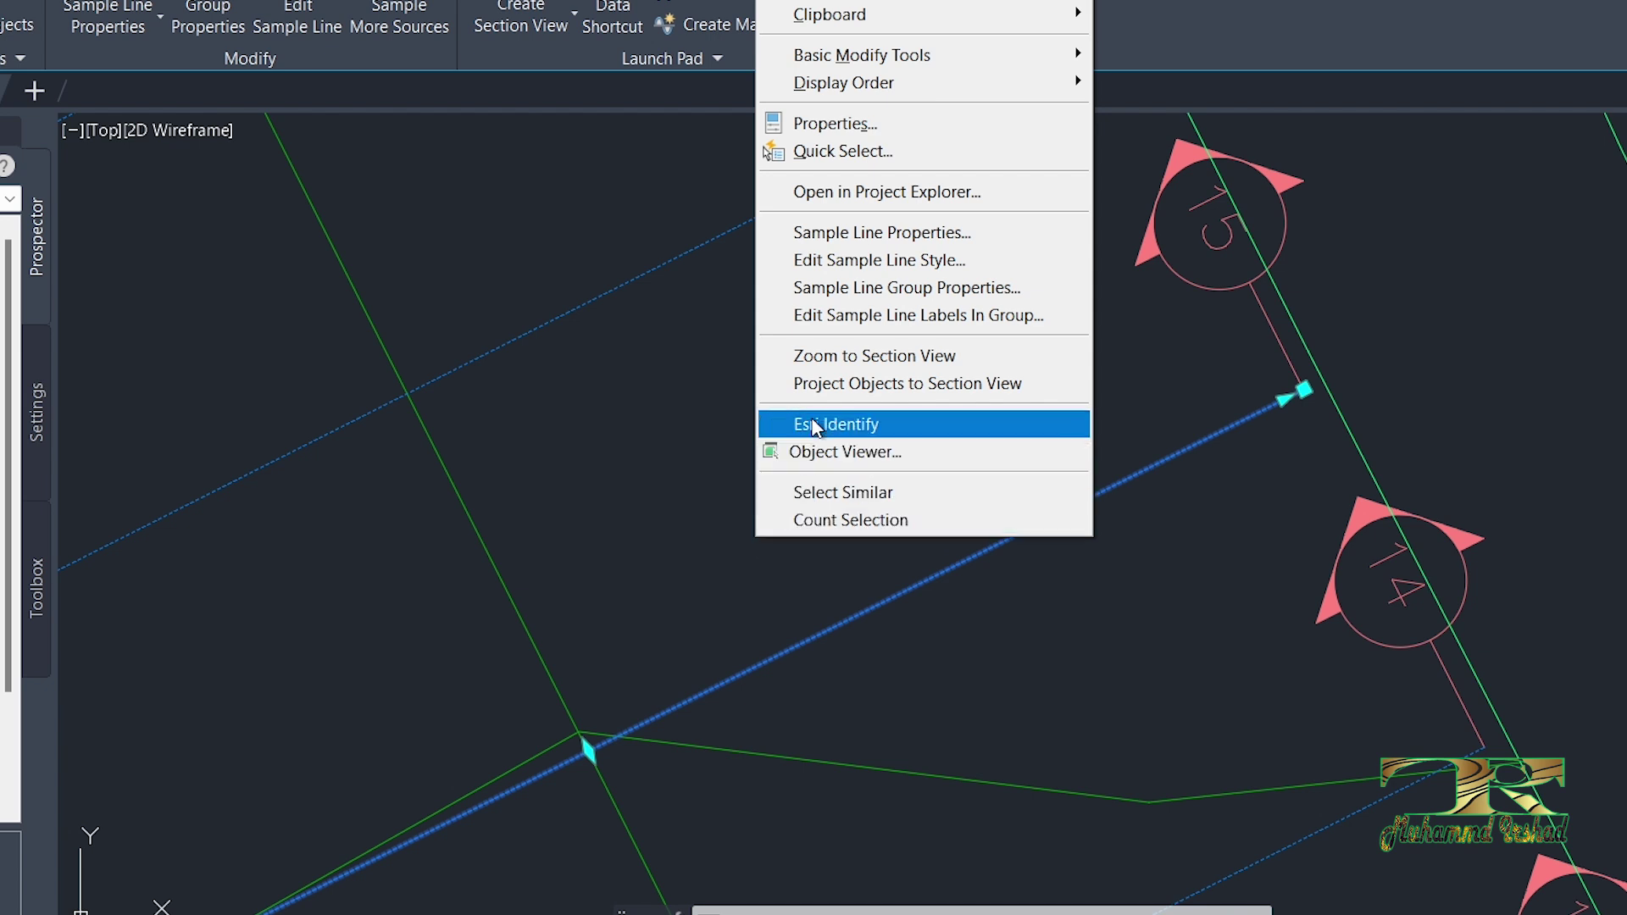
pyautogui.click(848, 320)
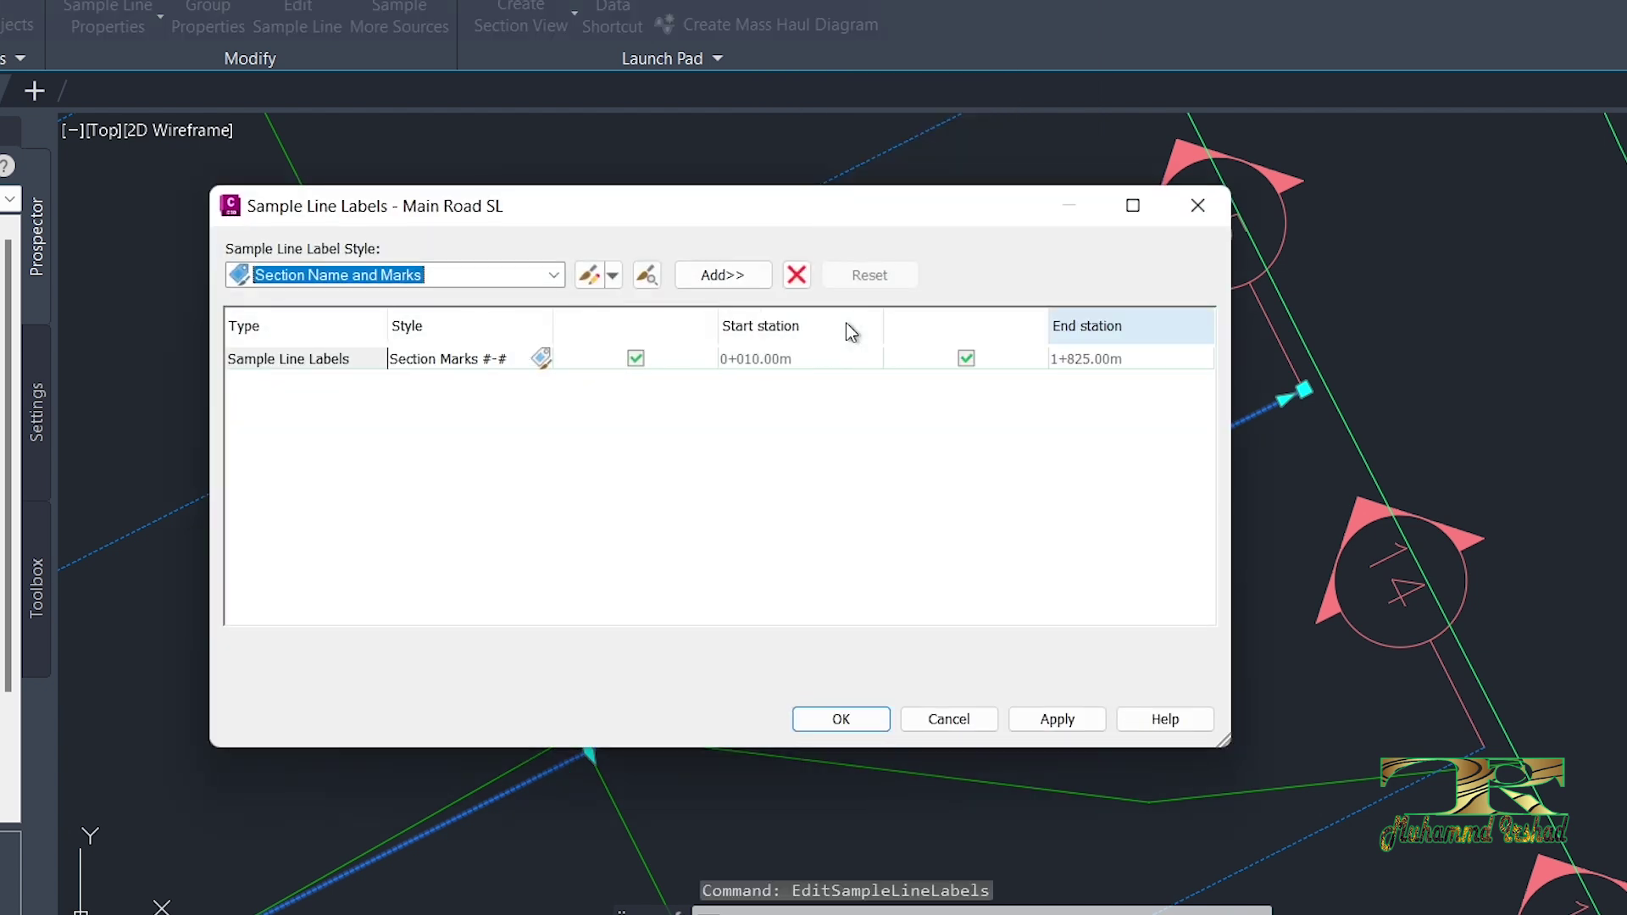
pyautogui.click(528, 363)
pyautogui.click(796, 275)
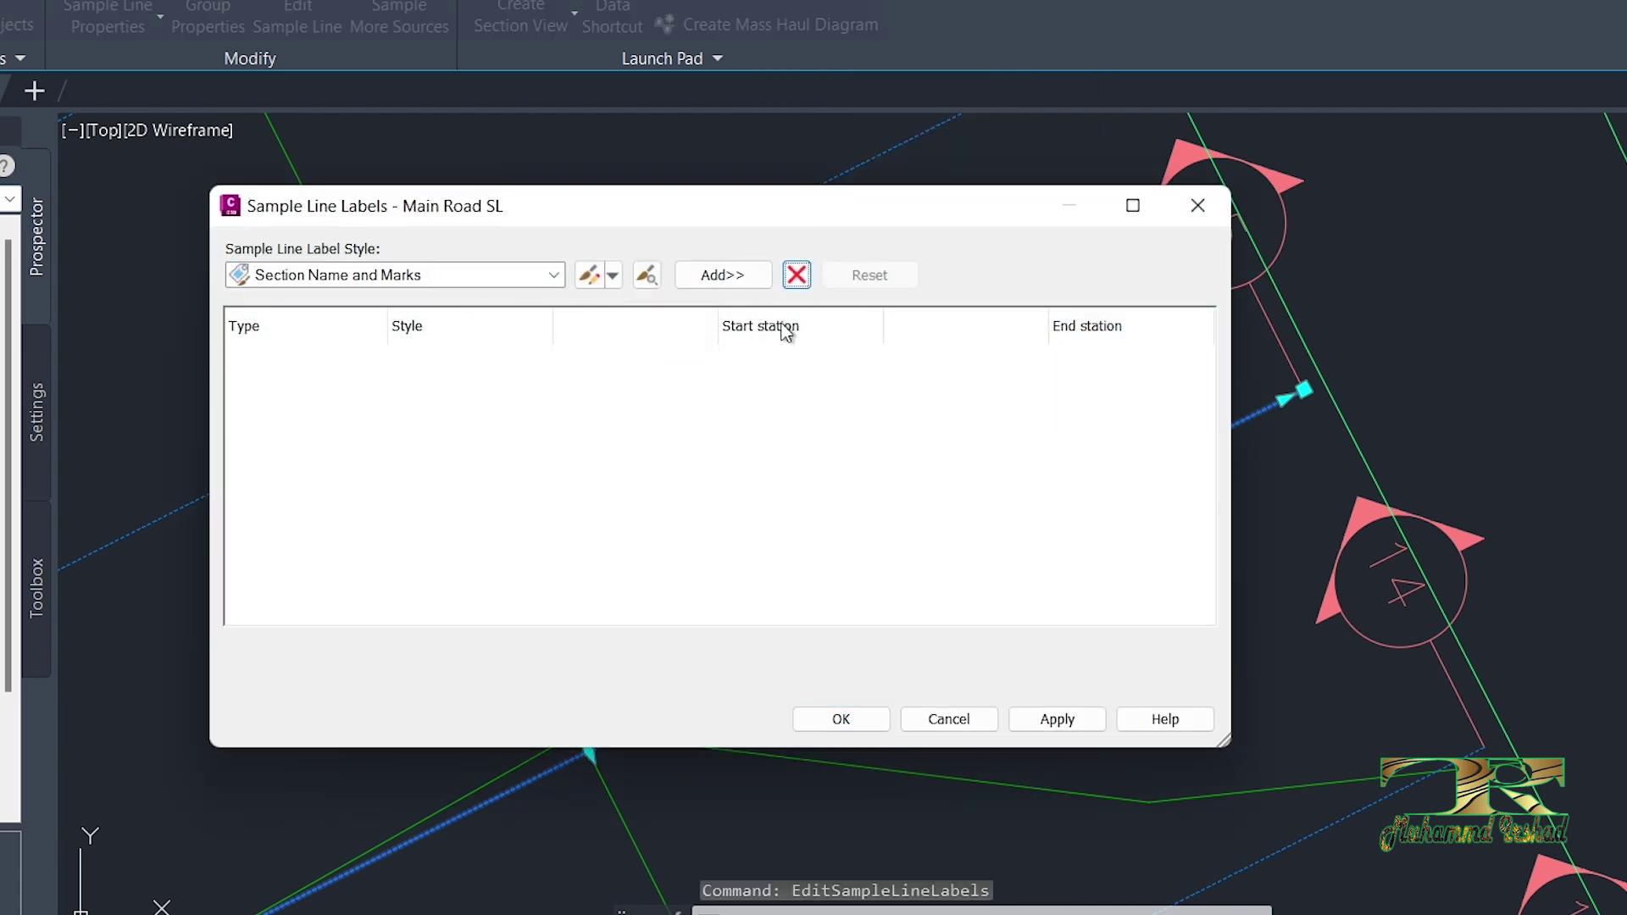
# Step: Add sample line labels in the Section Name and Marks style, apply them and close the label settings
pyautogui.click(504, 281)
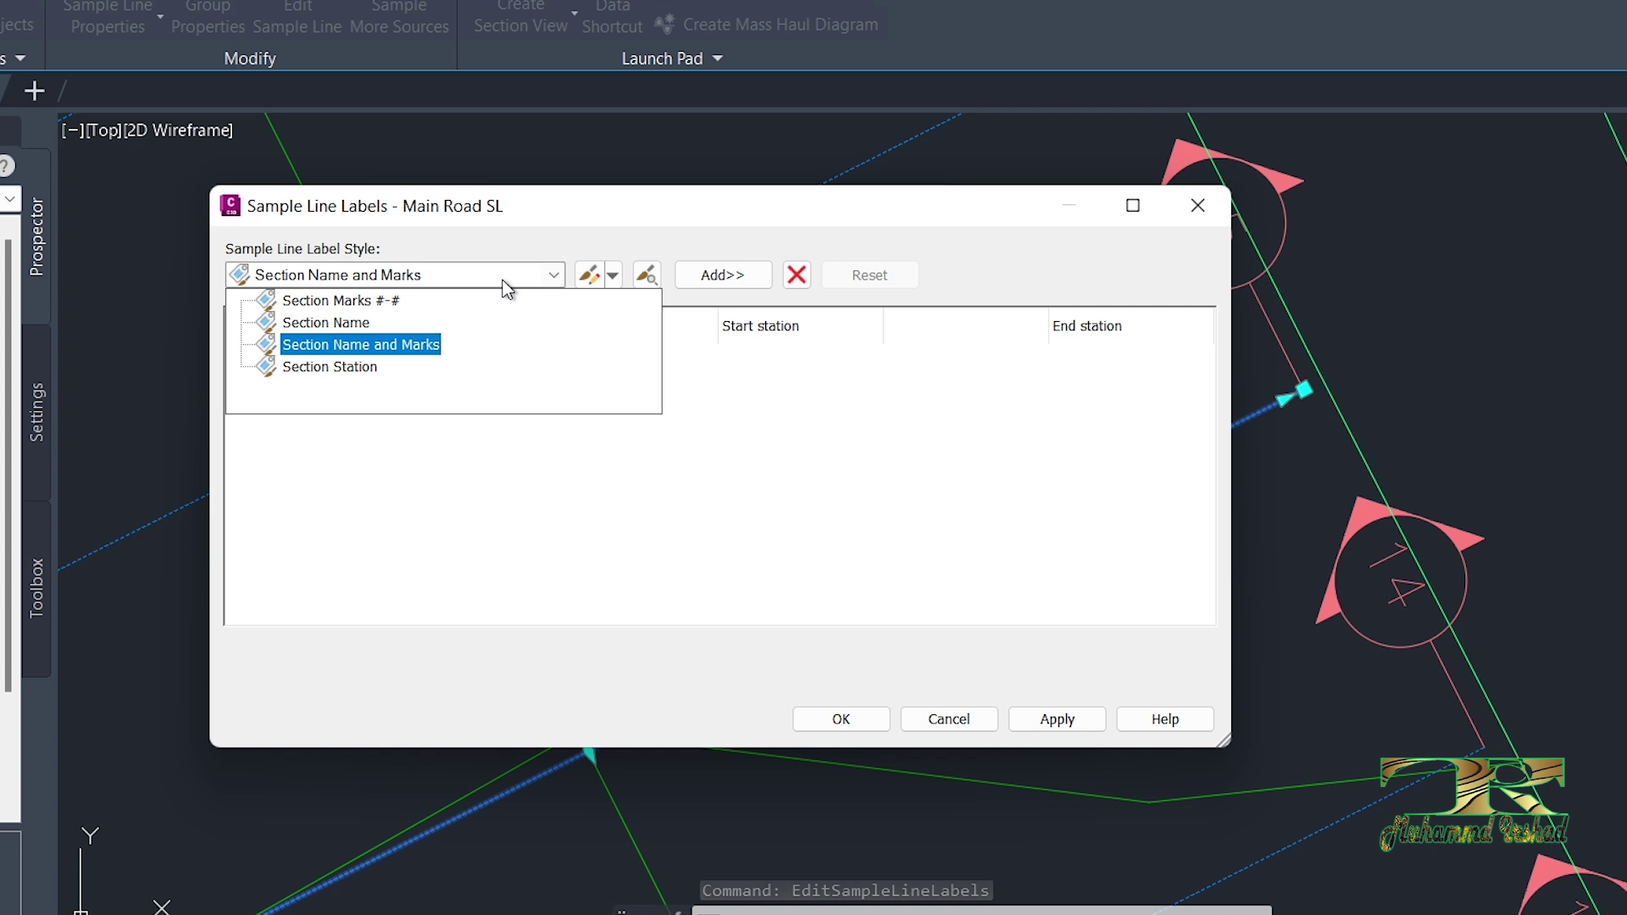
pyautogui.click(329, 354)
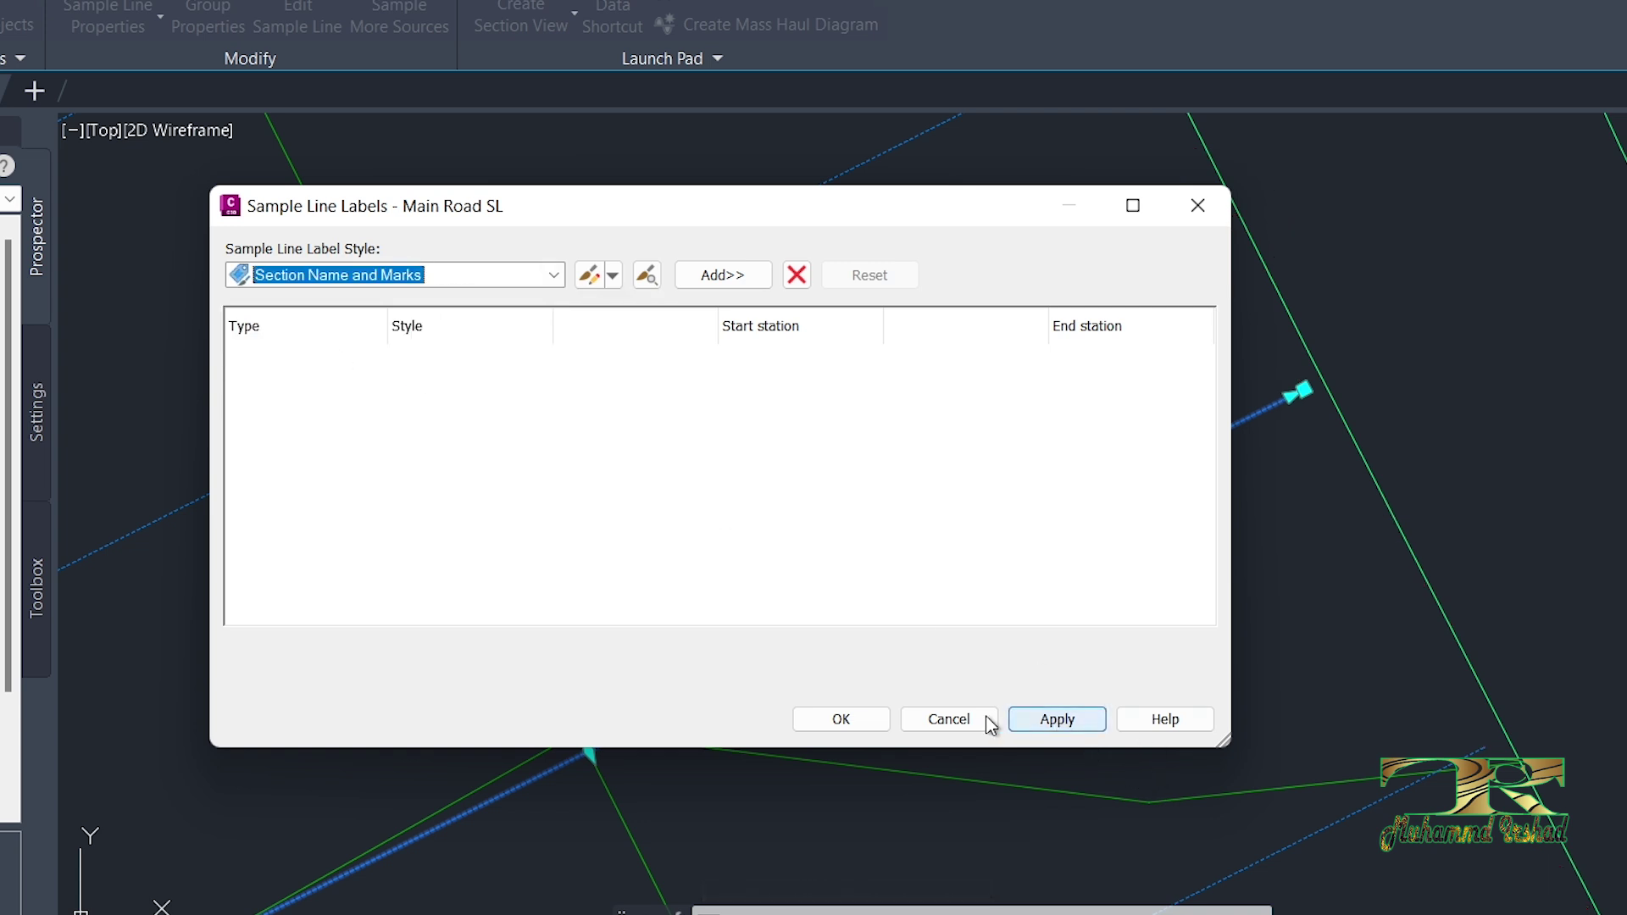
pyautogui.click(722, 275)
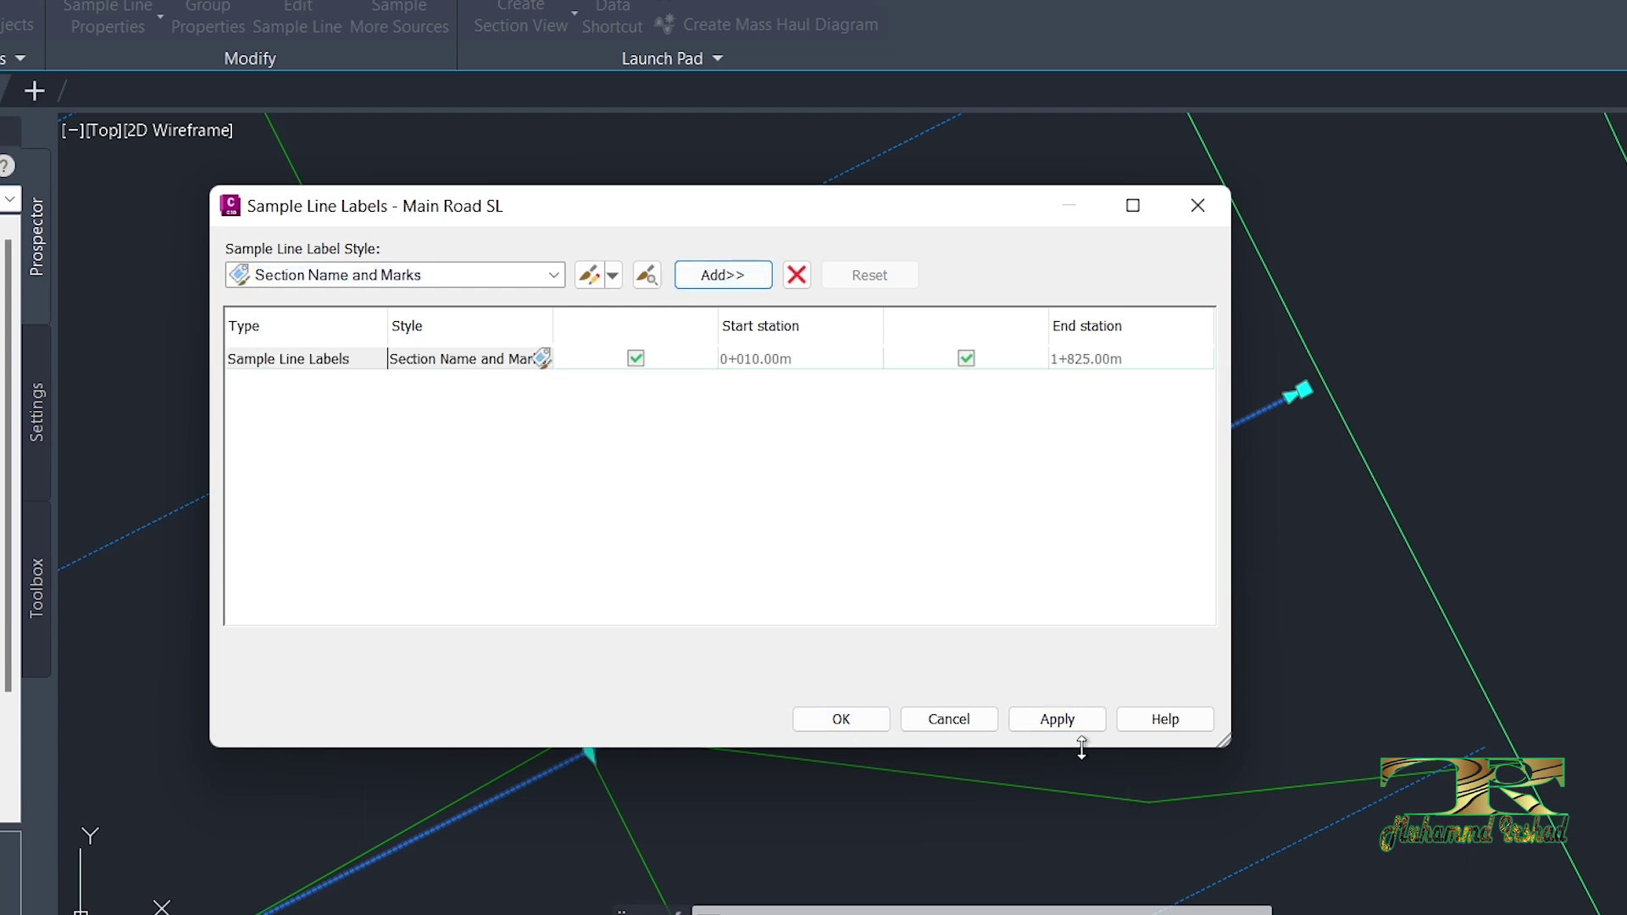
pyautogui.click(1059, 720)
pyautogui.click(840, 719)
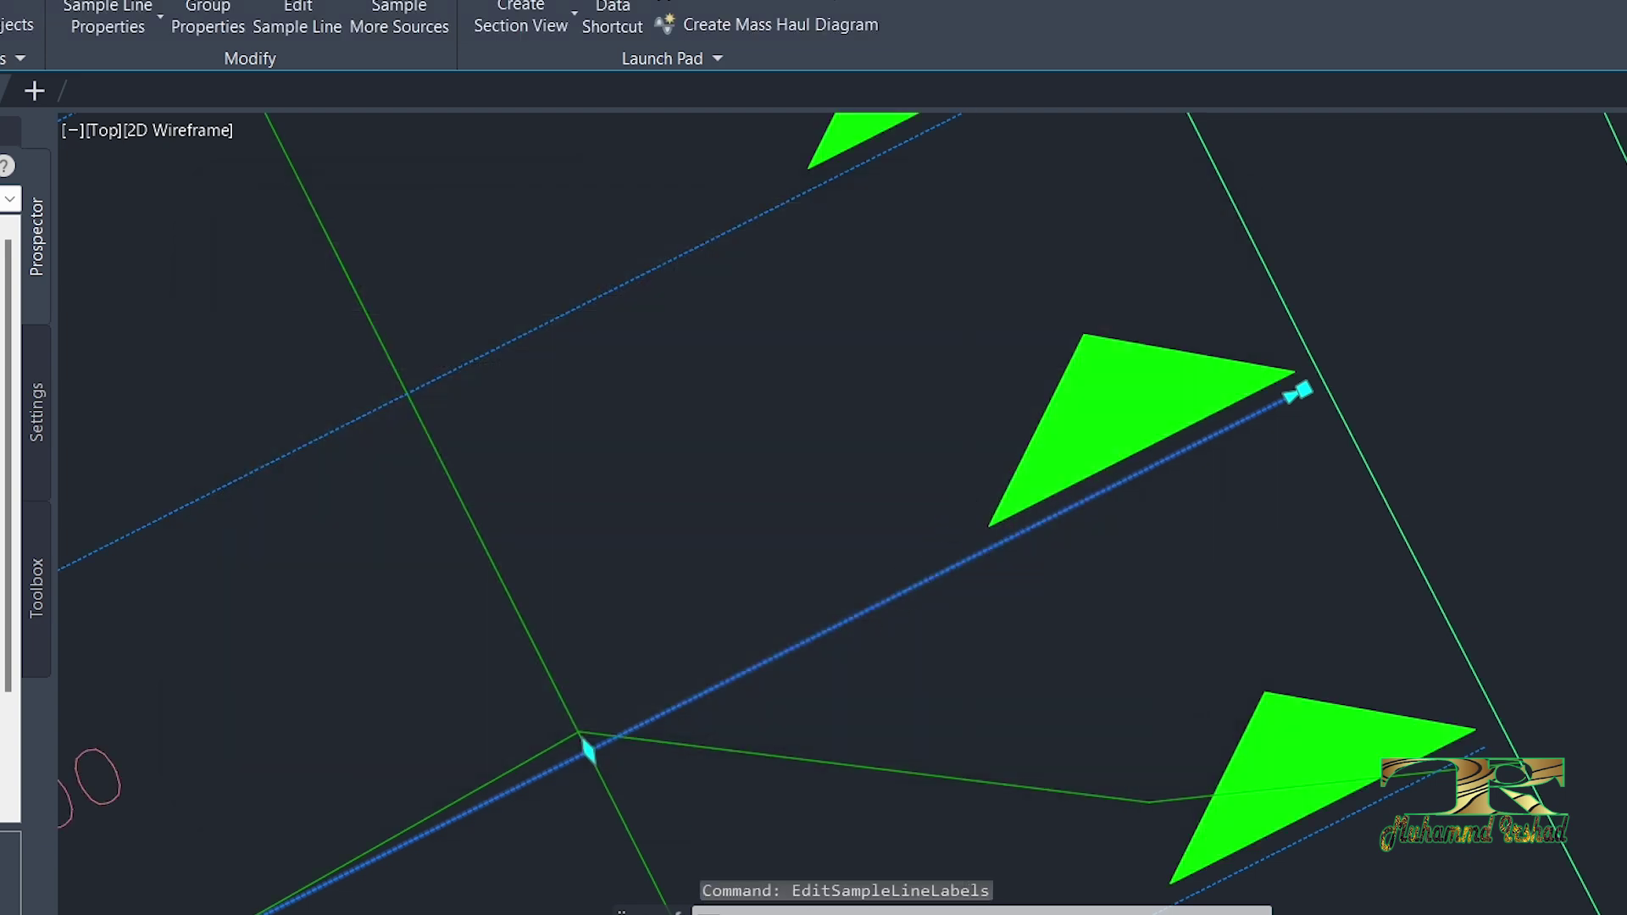
# Step: Examine the section names and arrow marks on the sample lines around stations 0+350 to 0+300
pyautogui.scroll(-5, 951, 526)
pyautogui.scroll(5, 737, 654)
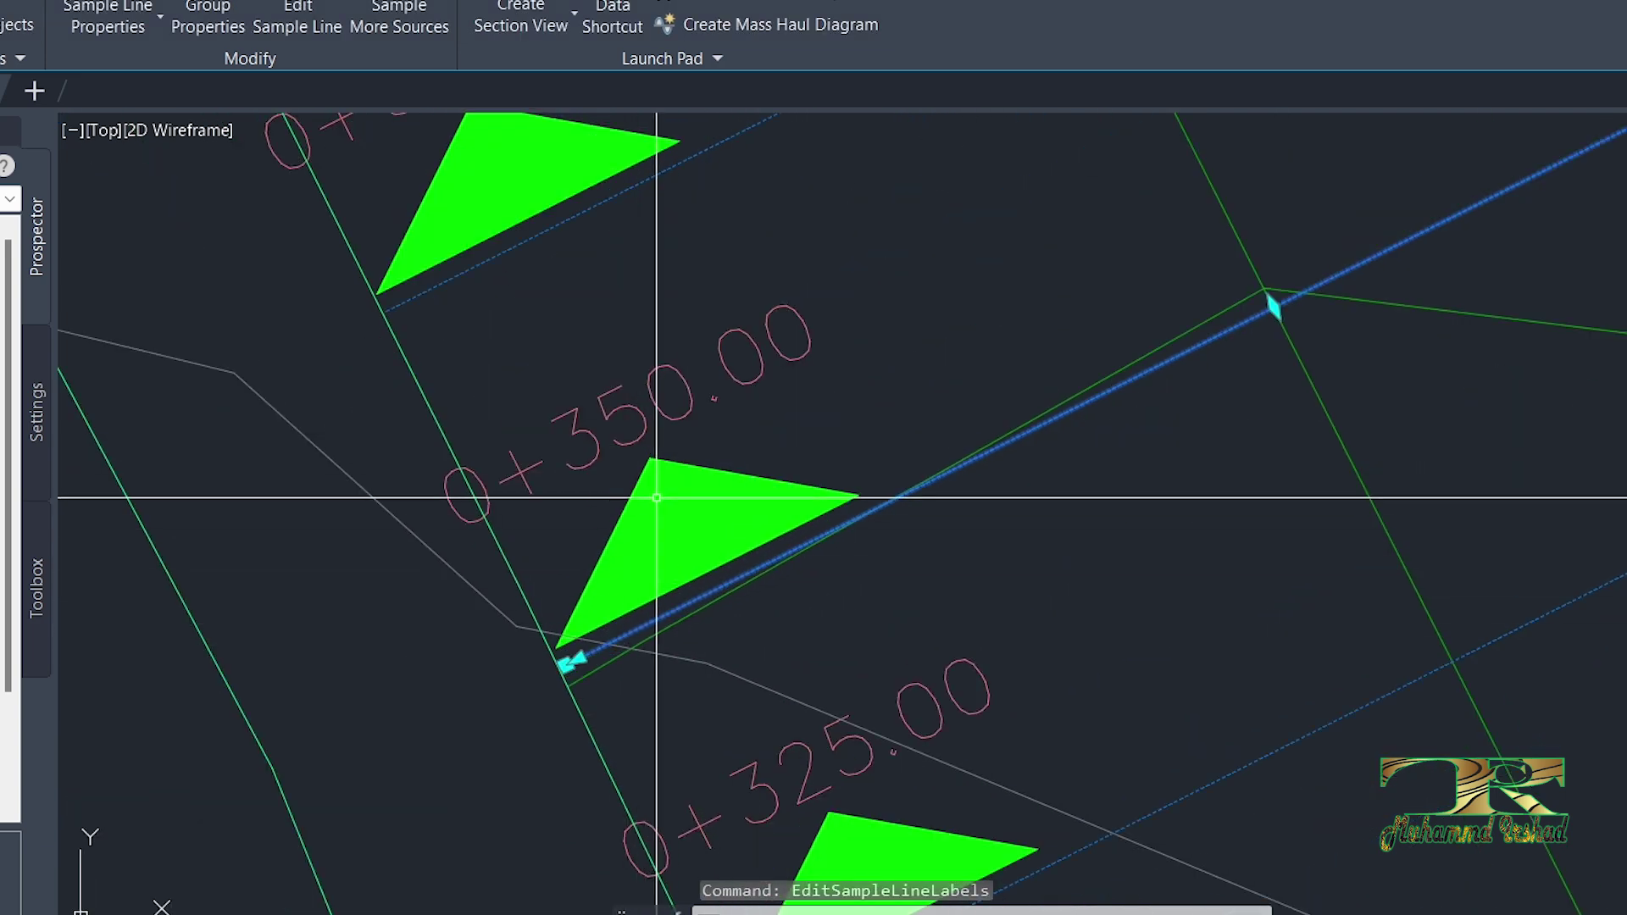
pyautogui.scroll(-5, 678, 474)
pyautogui.scroll(4, 848, 508)
pyautogui.scroll(2, 761, 573)
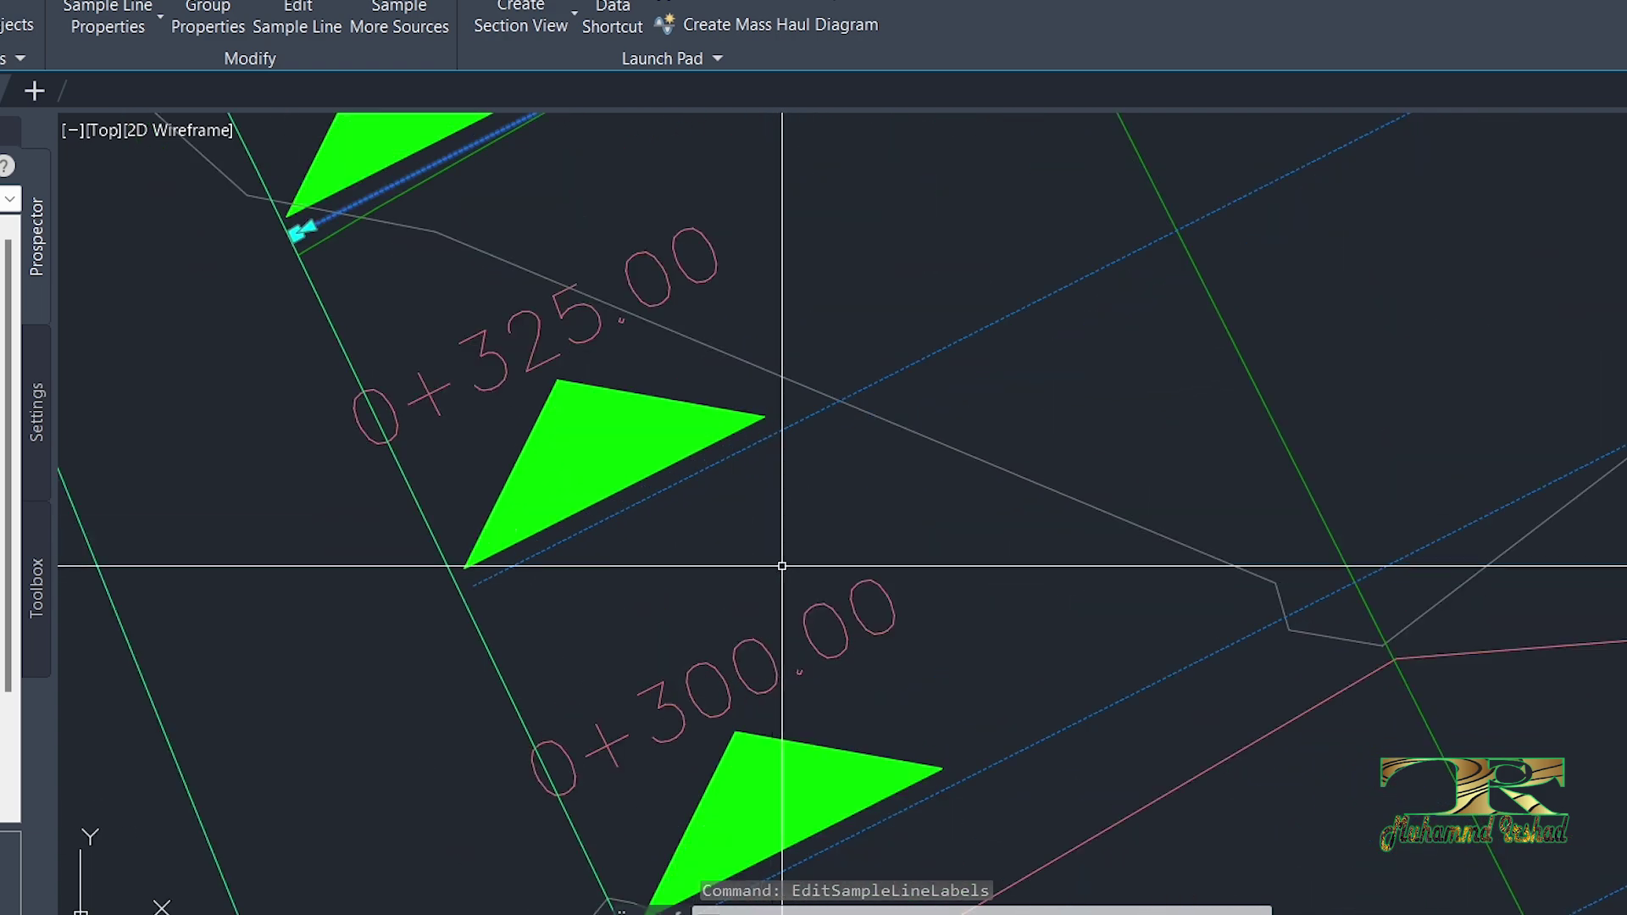
pyautogui.scroll(-4, 789, 561)
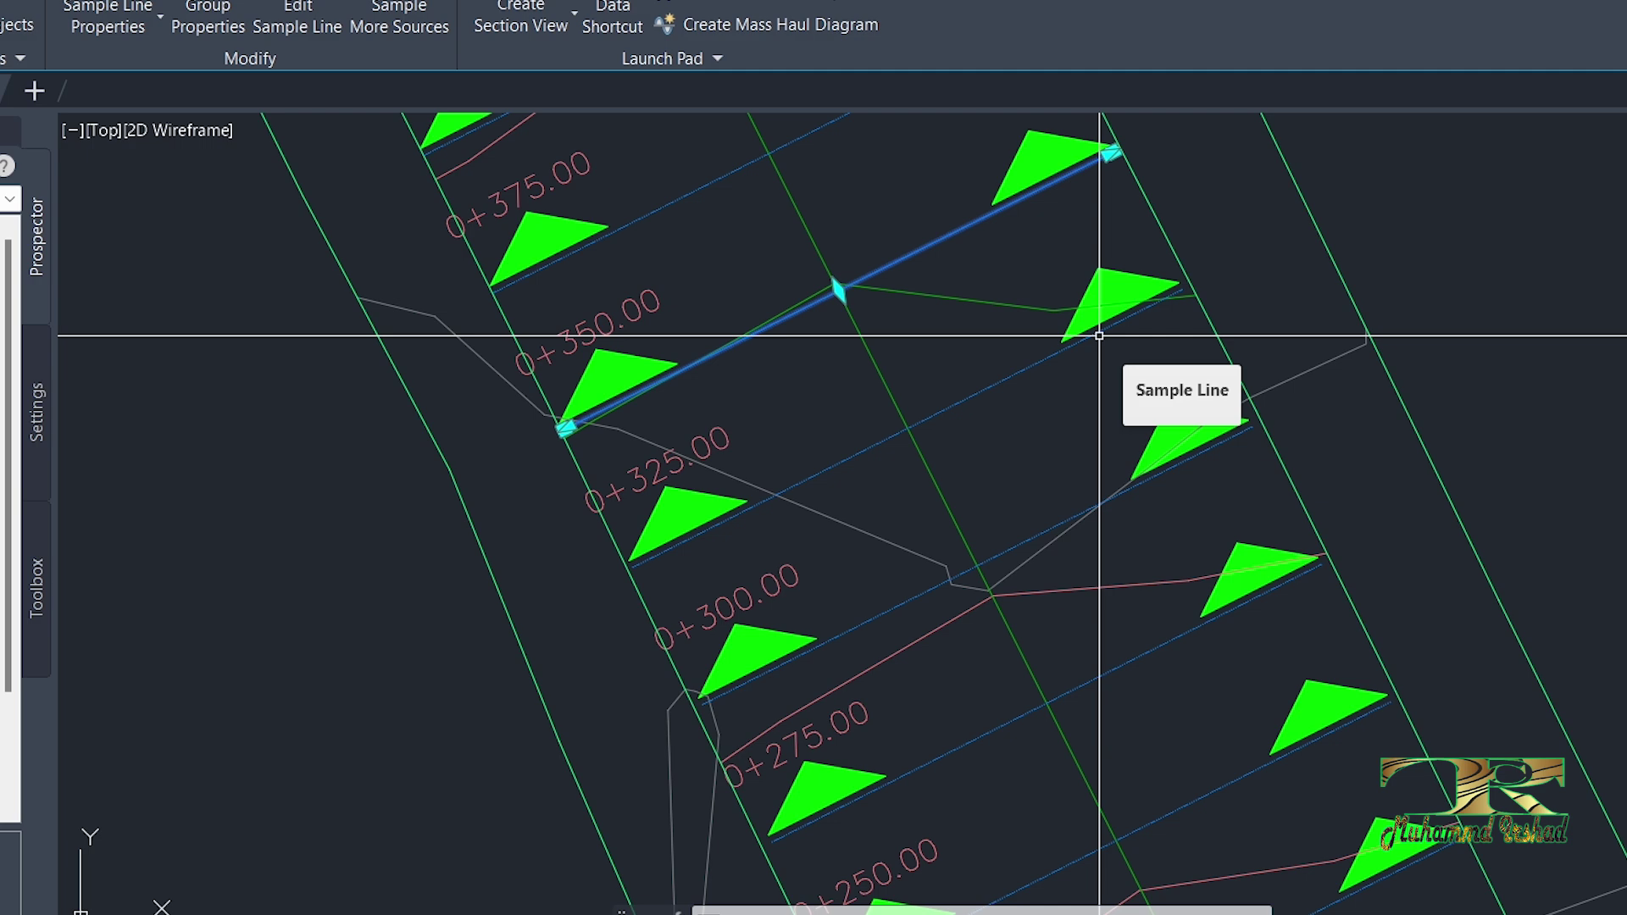
# Step: Reopen the Main Road SL group's label settings and remove the Section Name and Marks labels
pyautogui.rightClick(915, 331)
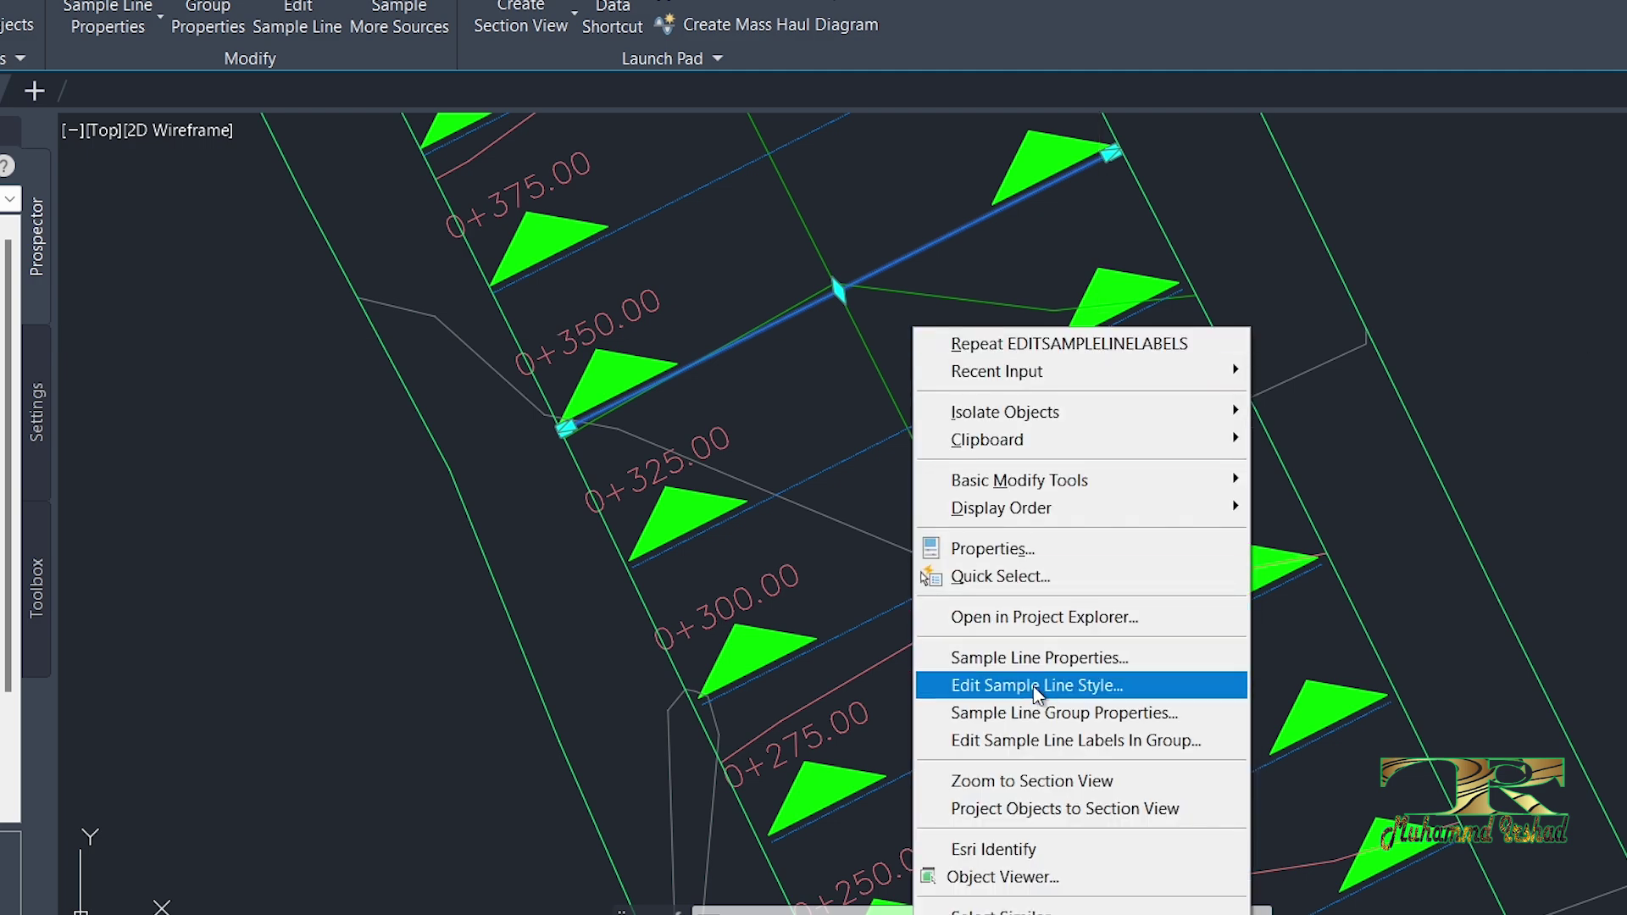
pyautogui.click(1032, 740)
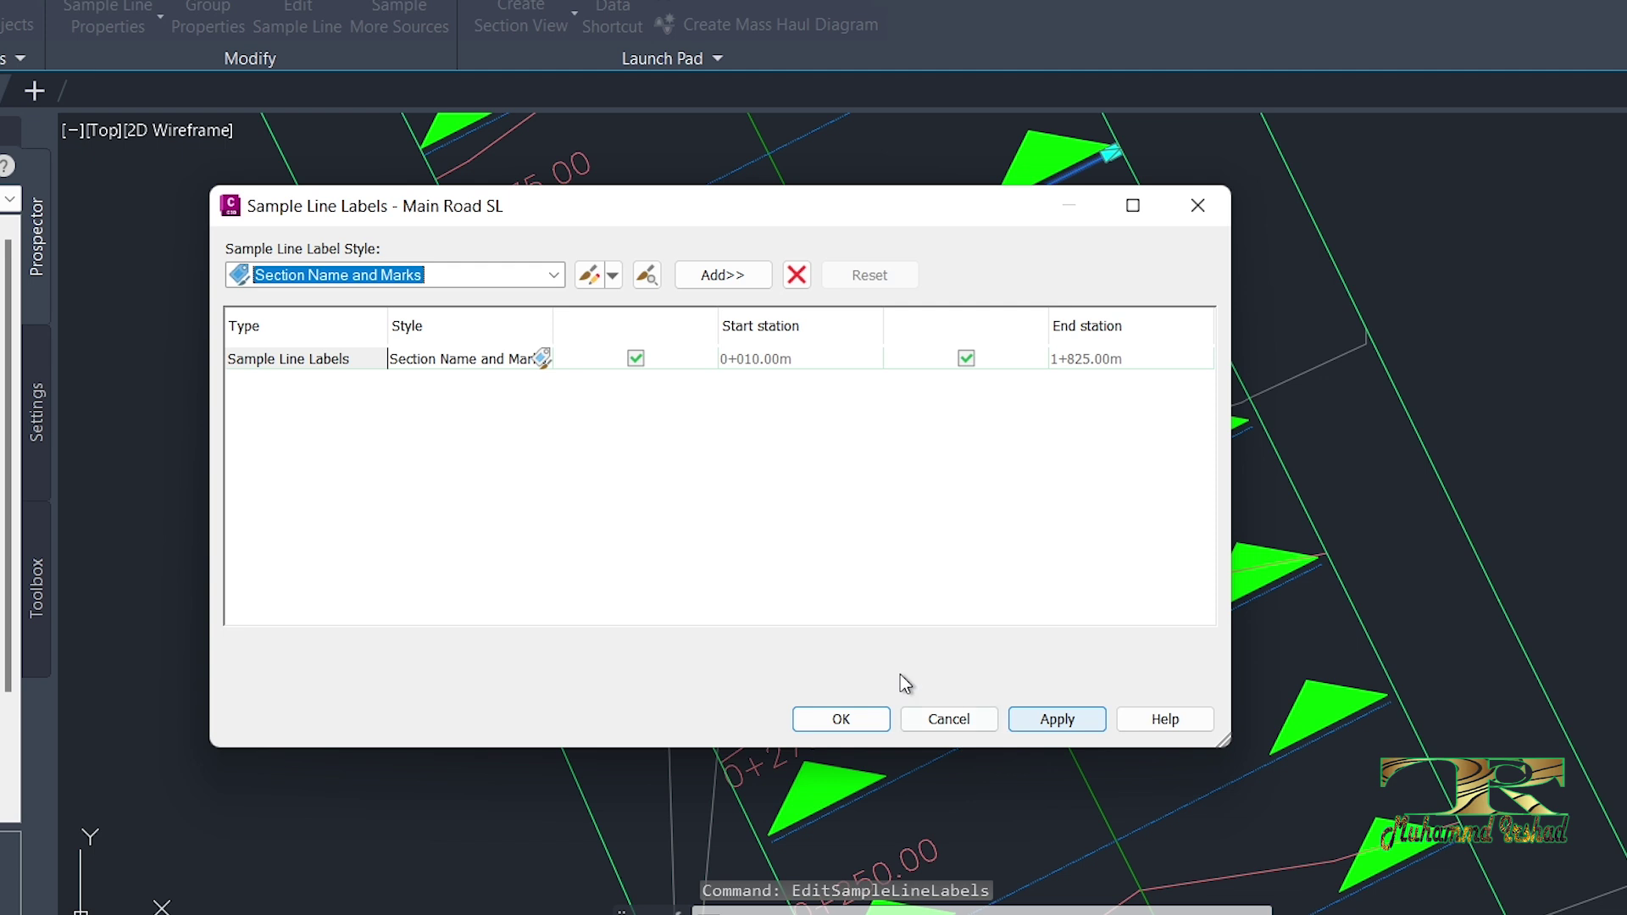
pyautogui.click(512, 360)
pyautogui.click(797, 275)
# Step: Add sample line labels in the Section Name style, apply them, then close the label settings and clear the selection
pyautogui.click(532, 277)
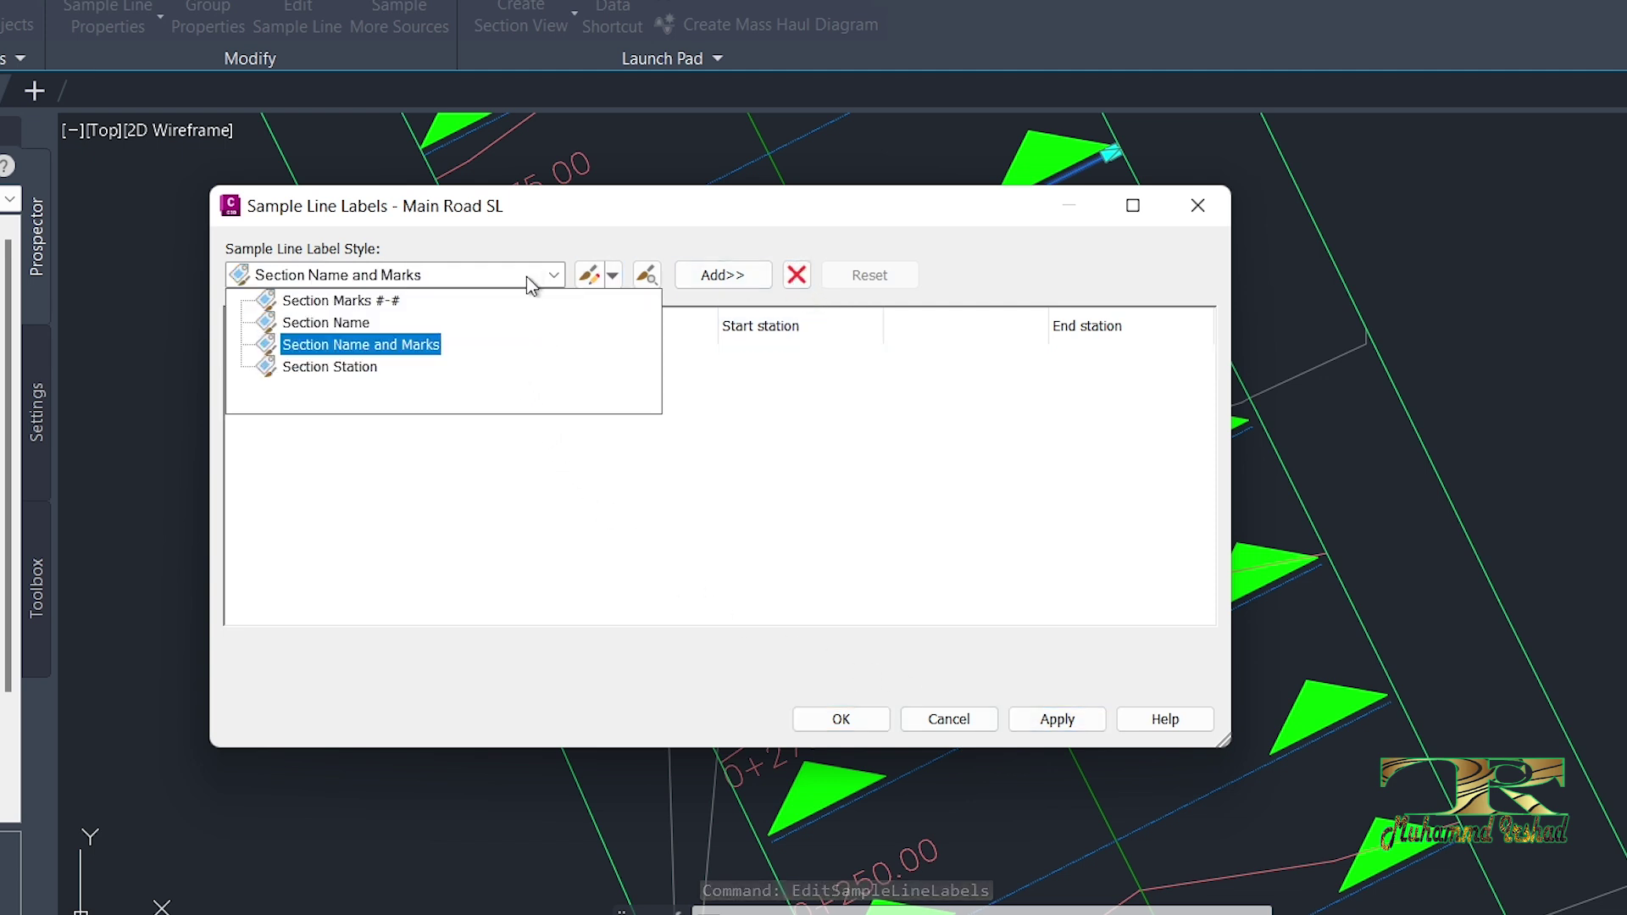
pyautogui.click(351, 326)
pyautogui.click(1061, 719)
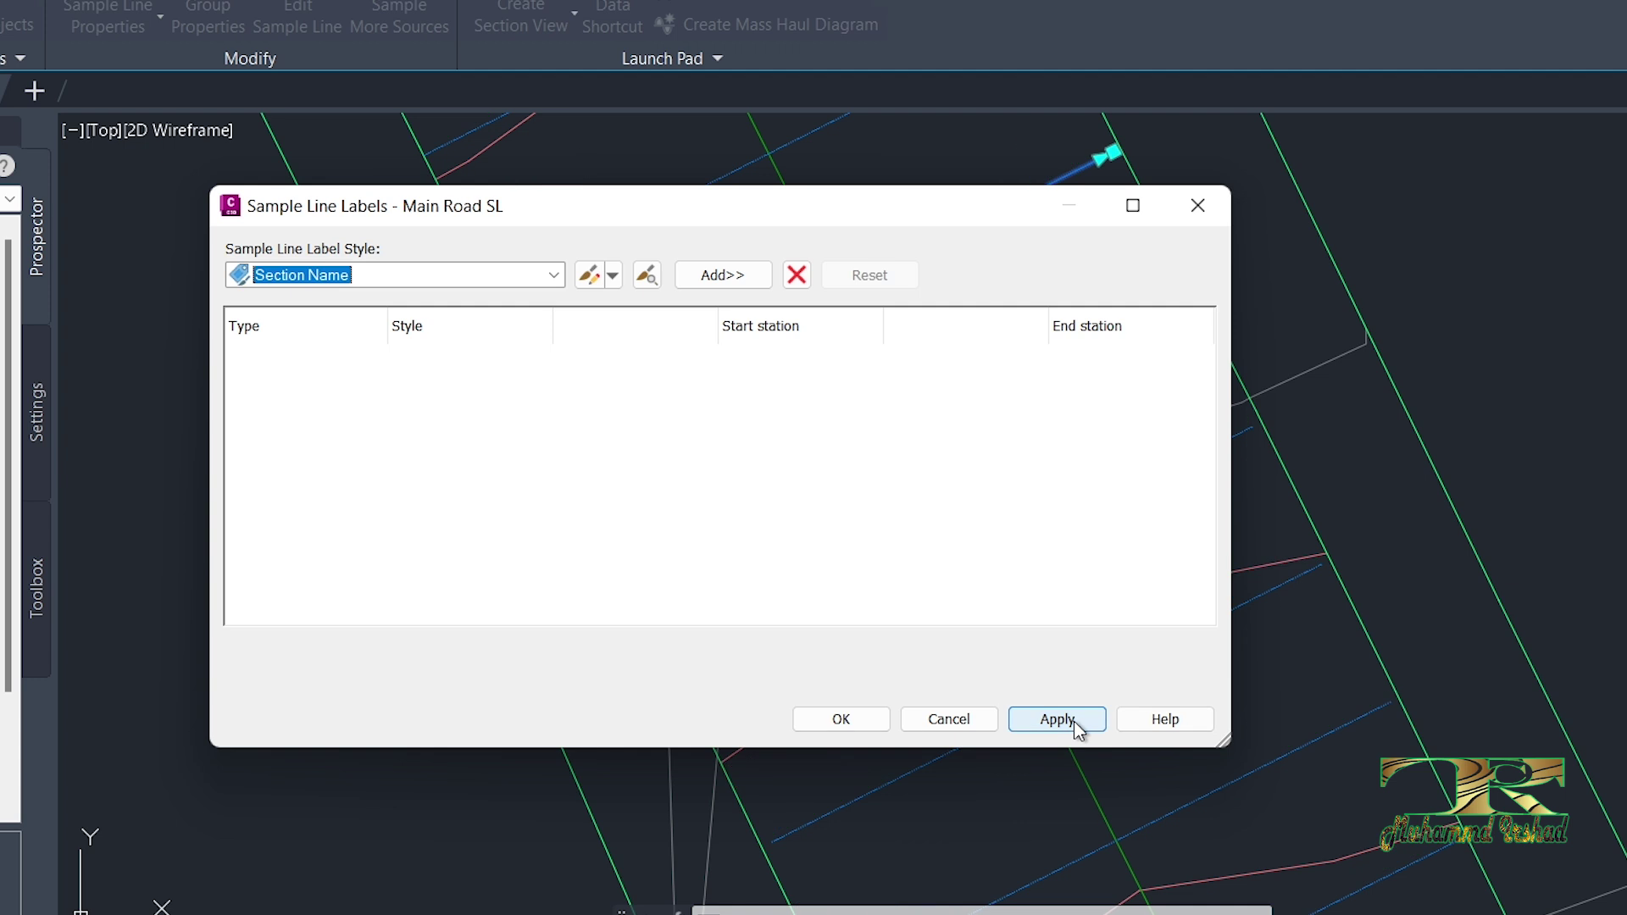
pyautogui.moveTo(941, 207)
pyautogui.mouseDown()
pyautogui.moveTo(628, 276)
pyautogui.moveTo(922, 219)
pyautogui.mouseUp()
pyautogui.click(710, 291)
pyautogui.click(1041, 731)
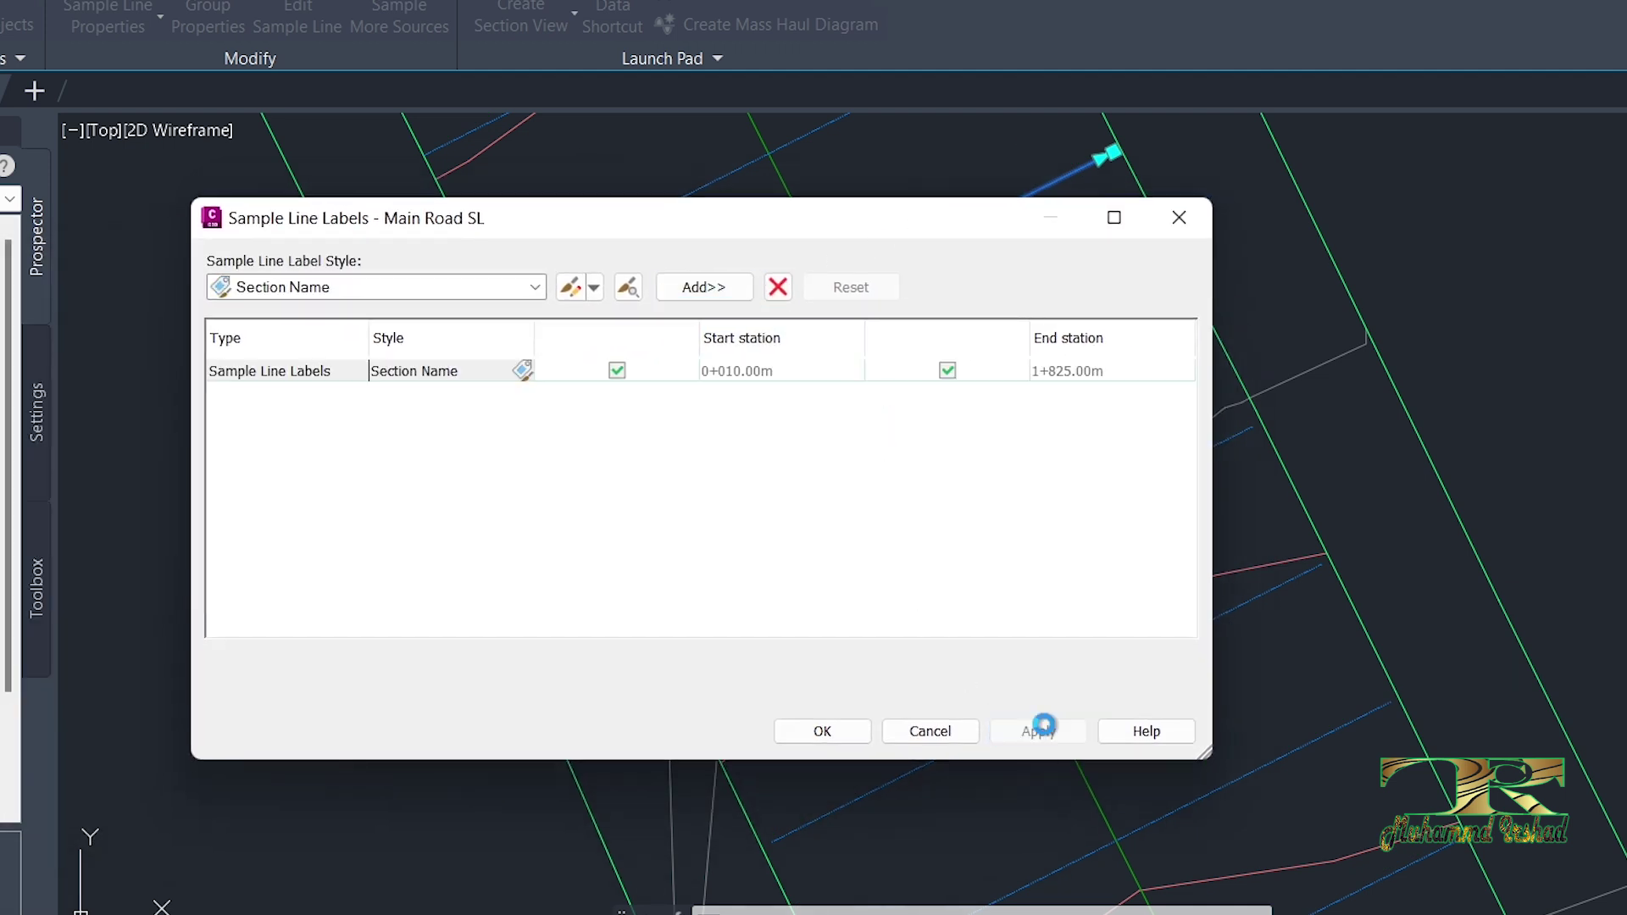
pyautogui.moveTo(965, 218)
pyautogui.mouseDown()
pyautogui.moveTo(966, 708)
pyautogui.moveTo(1623, 232)
pyautogui.mouseUp()
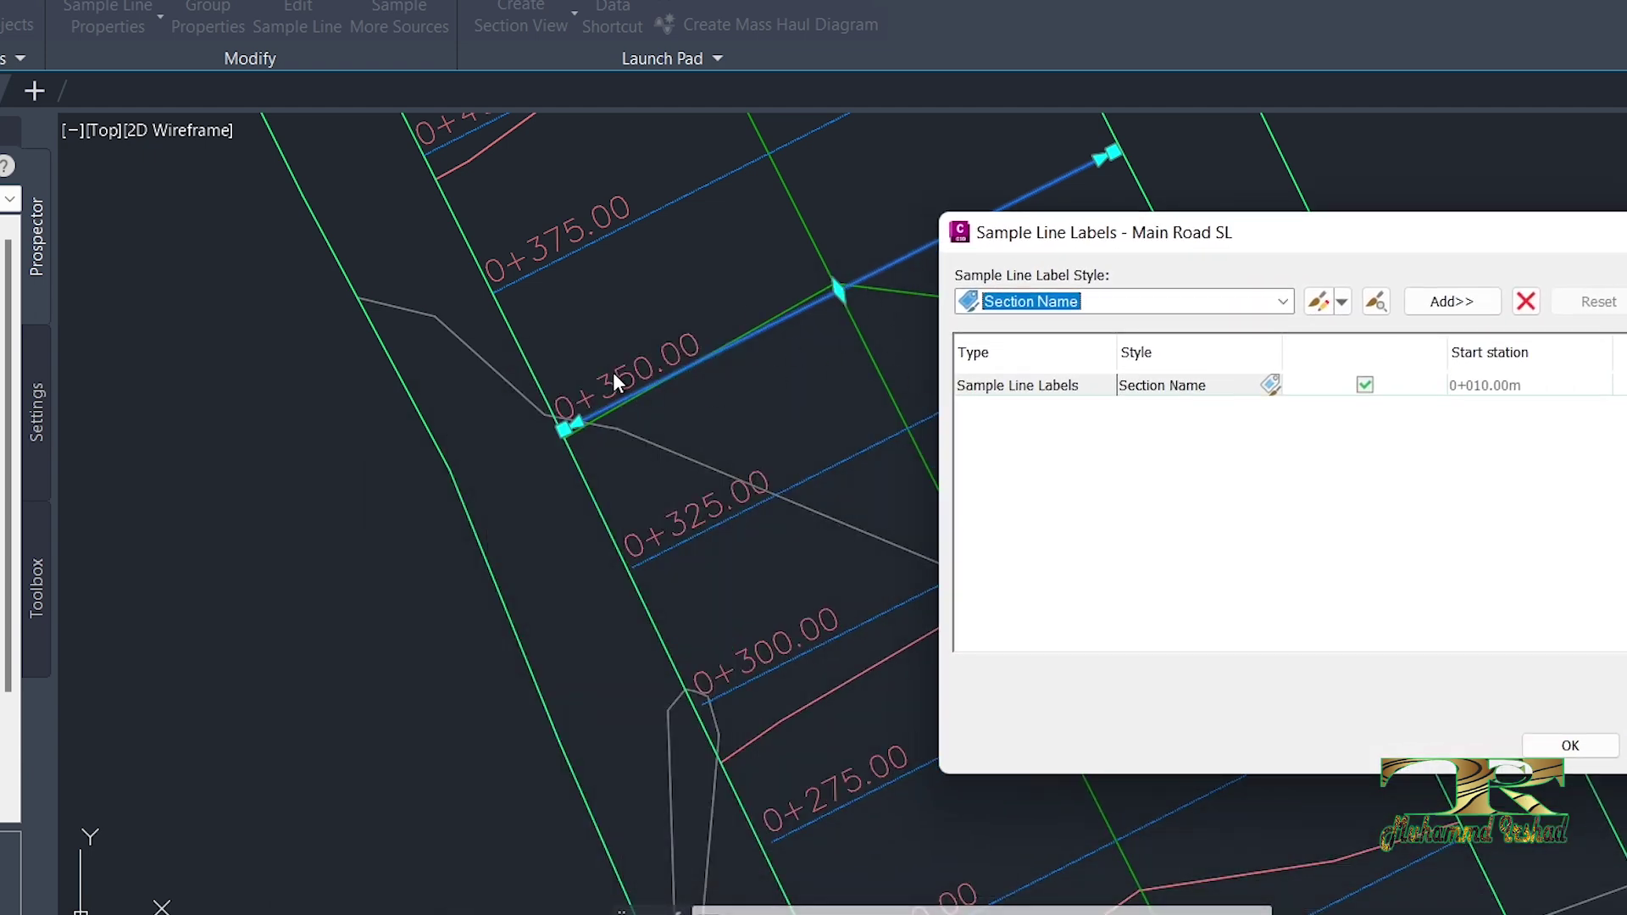
pyautogui.press('Escape')
pyautogui.press('Escape')
# Step: Examine the section name label on the sample line at station 0+325 up close, then clear the selection
pyautogui.scroll(8, 677, 437)
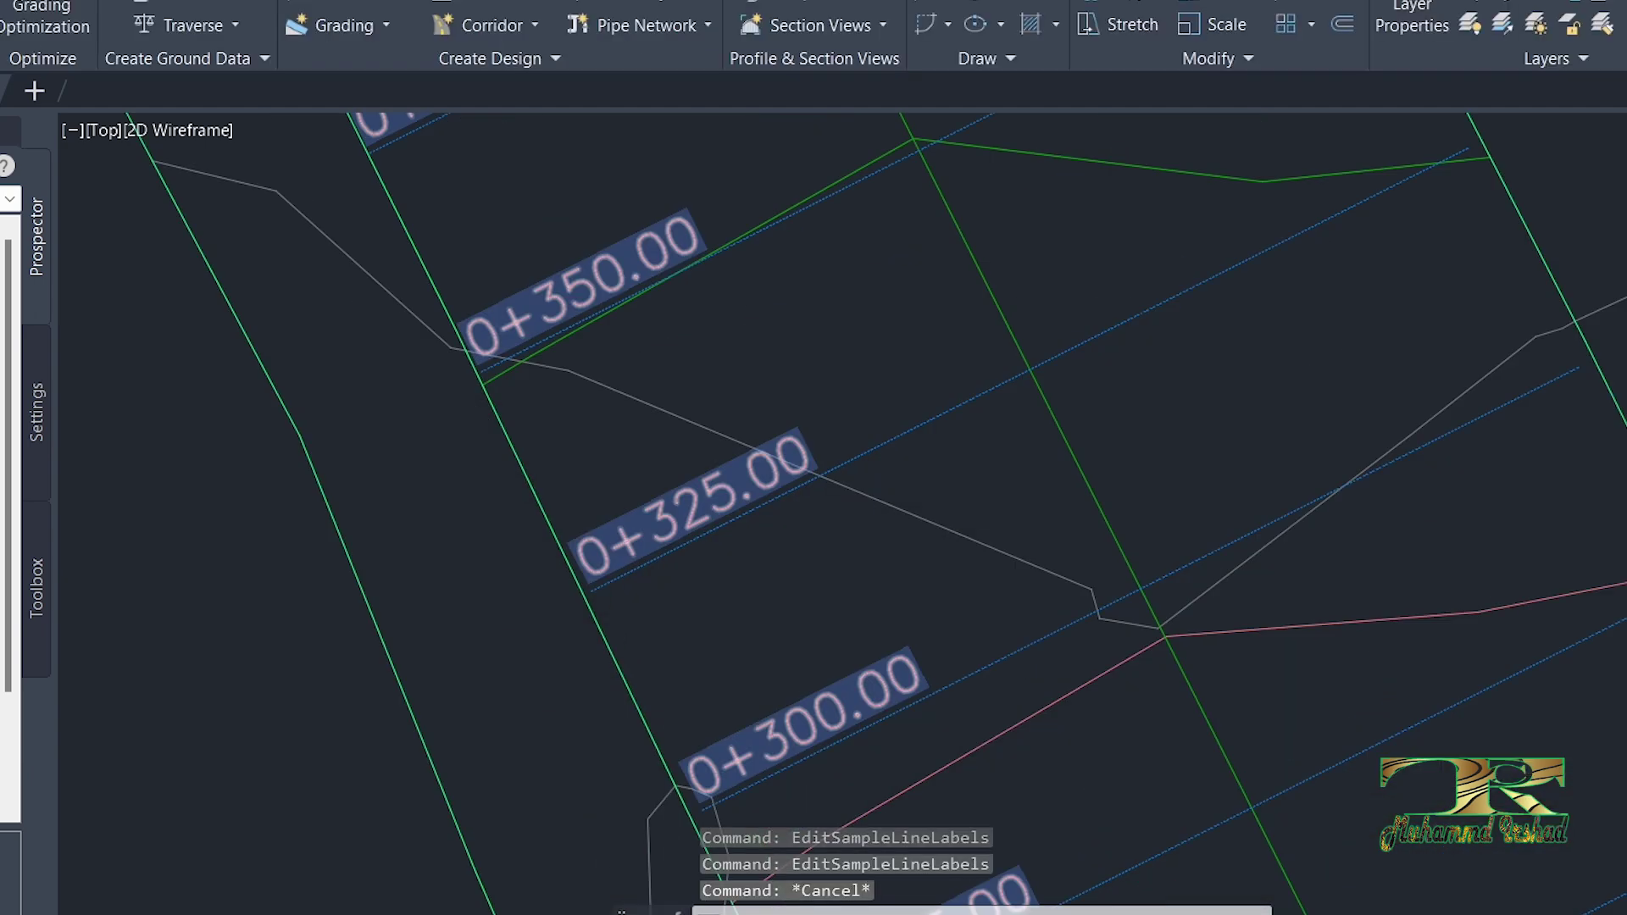
pyautogui.click(676, 437)
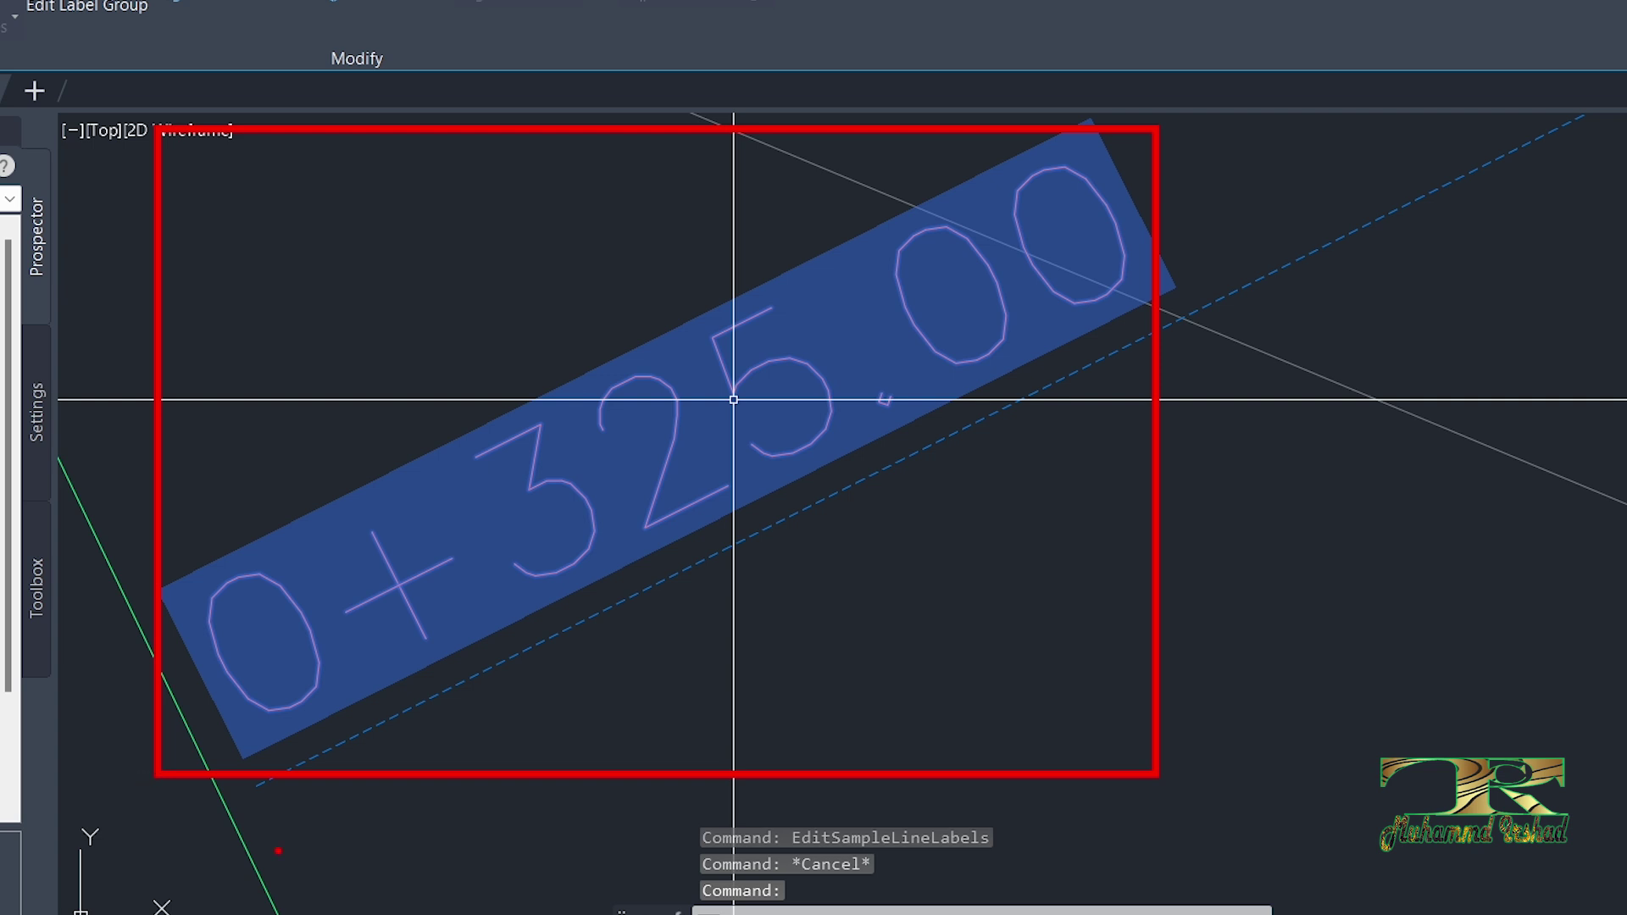
pyautogui.scroll(-5, 715, 632)
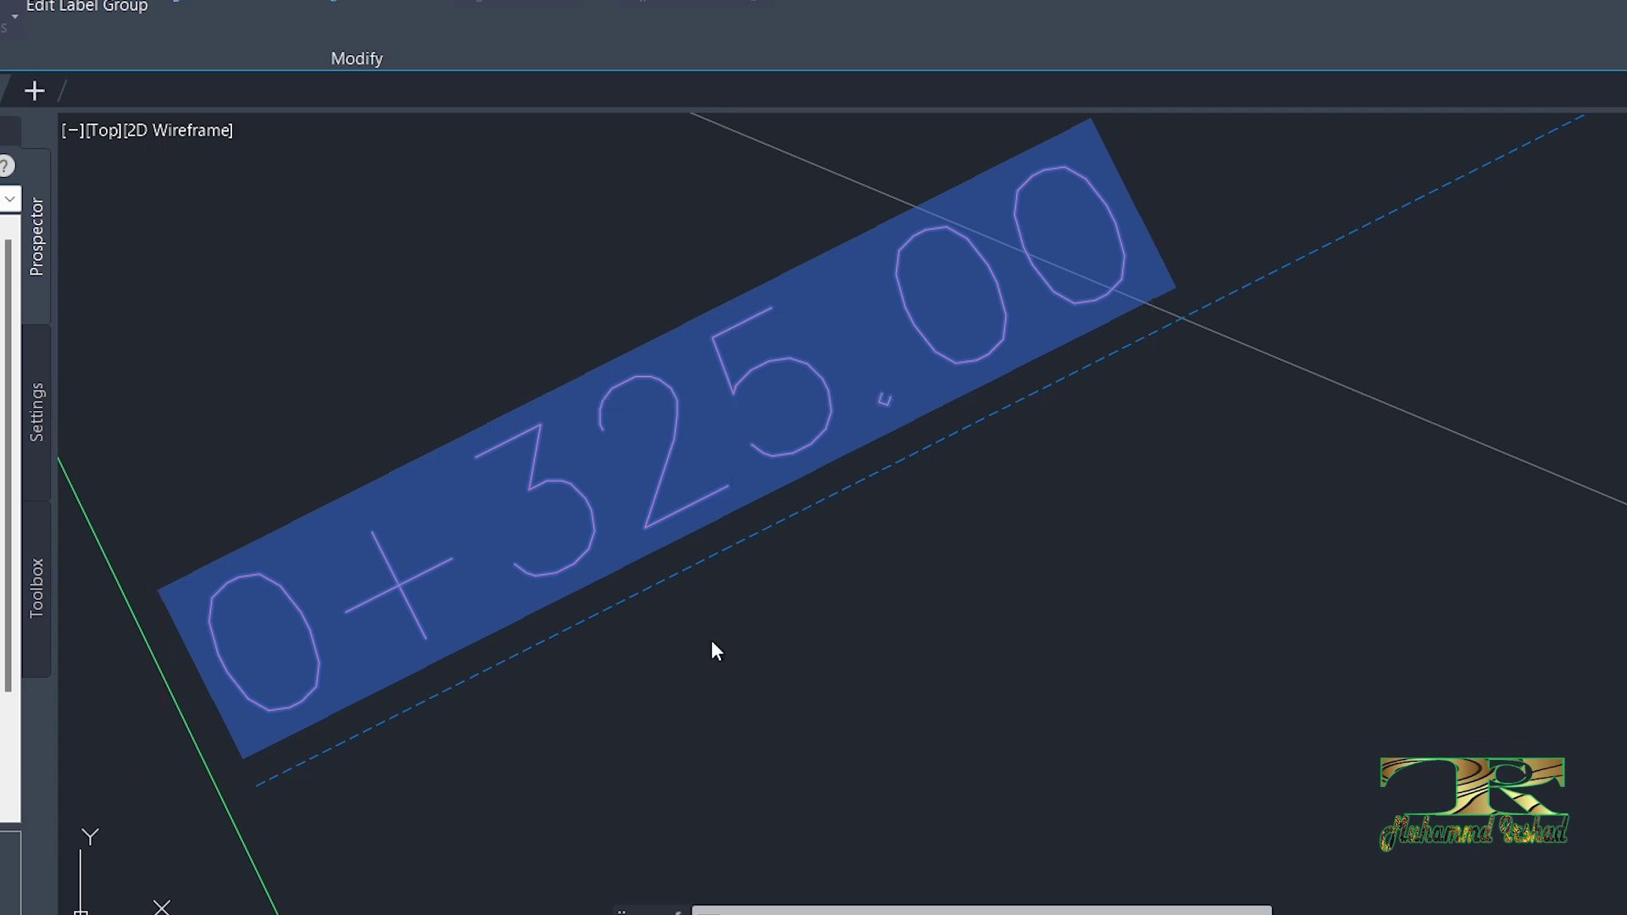
pyautogui.press('Escape')
pyautogui.press('Escape')
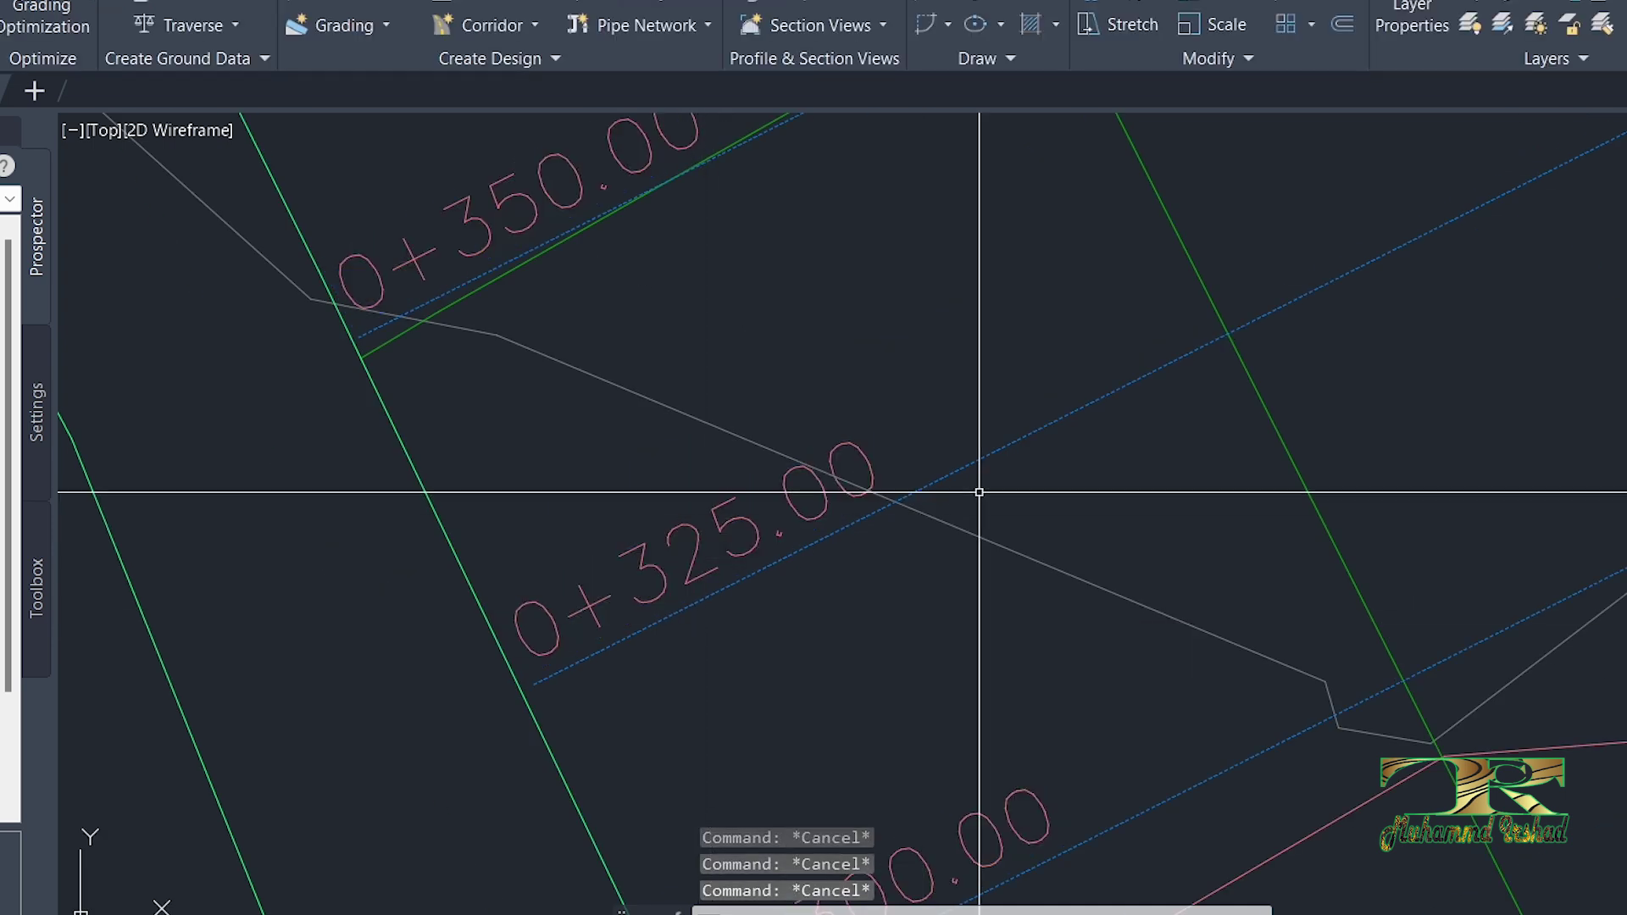
# Step: Open the label settings of the Main Road SL group from the 0+325 sample line and reposition the dialog over the drawing
pyautogui.click(963, 462)
pyautogui.rightClick(963, 461)
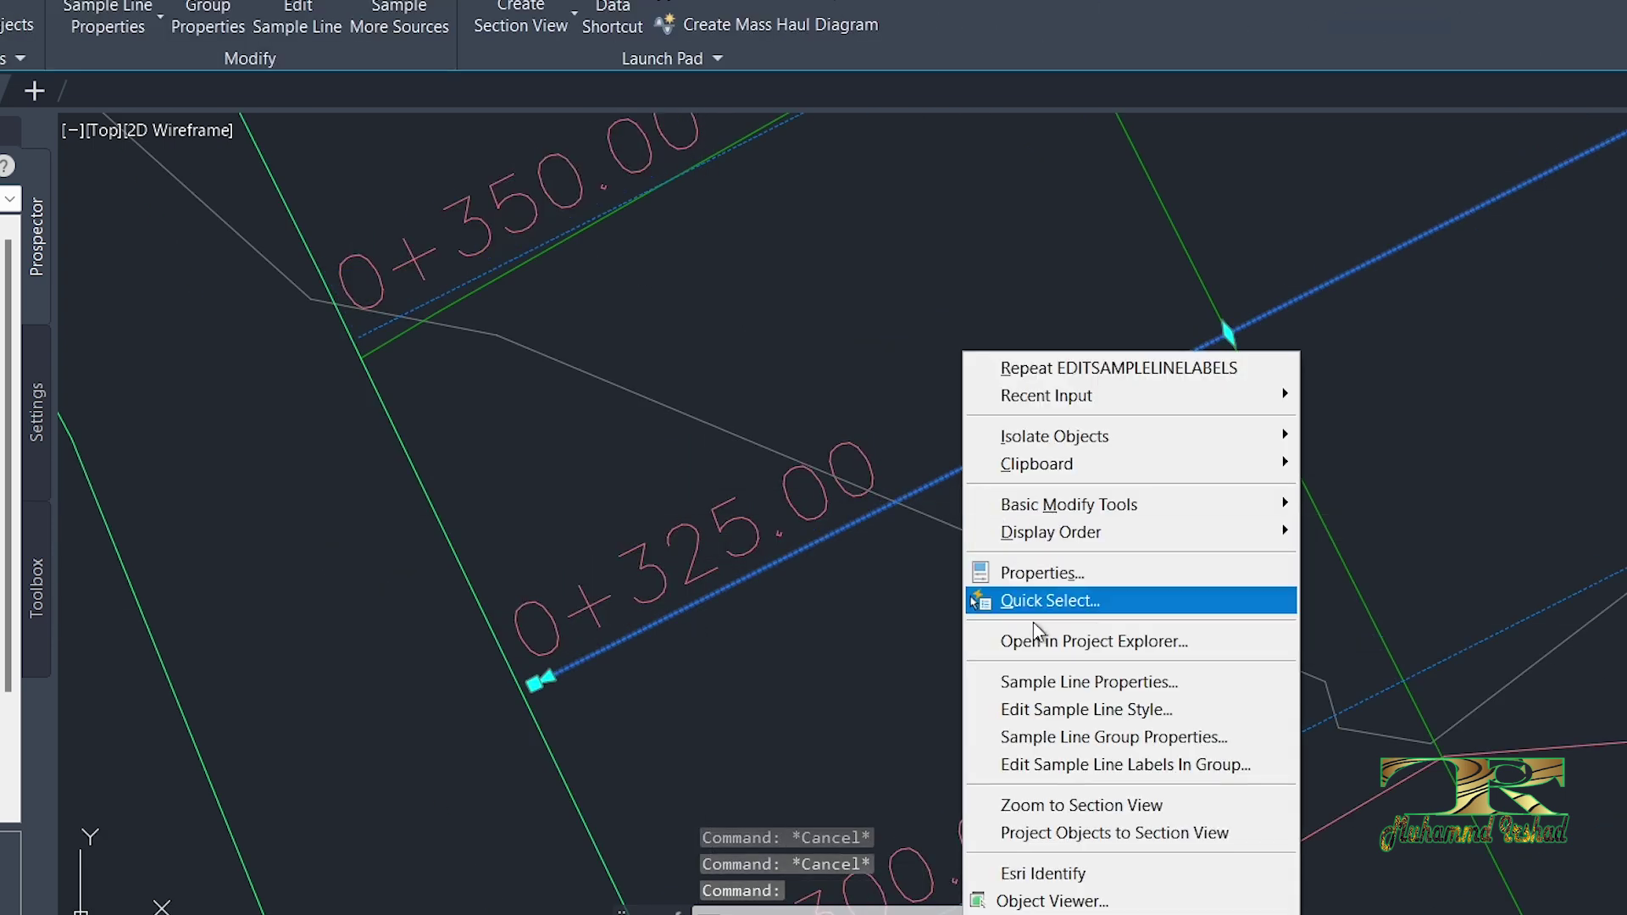
pyautogui.click(1082, 764)
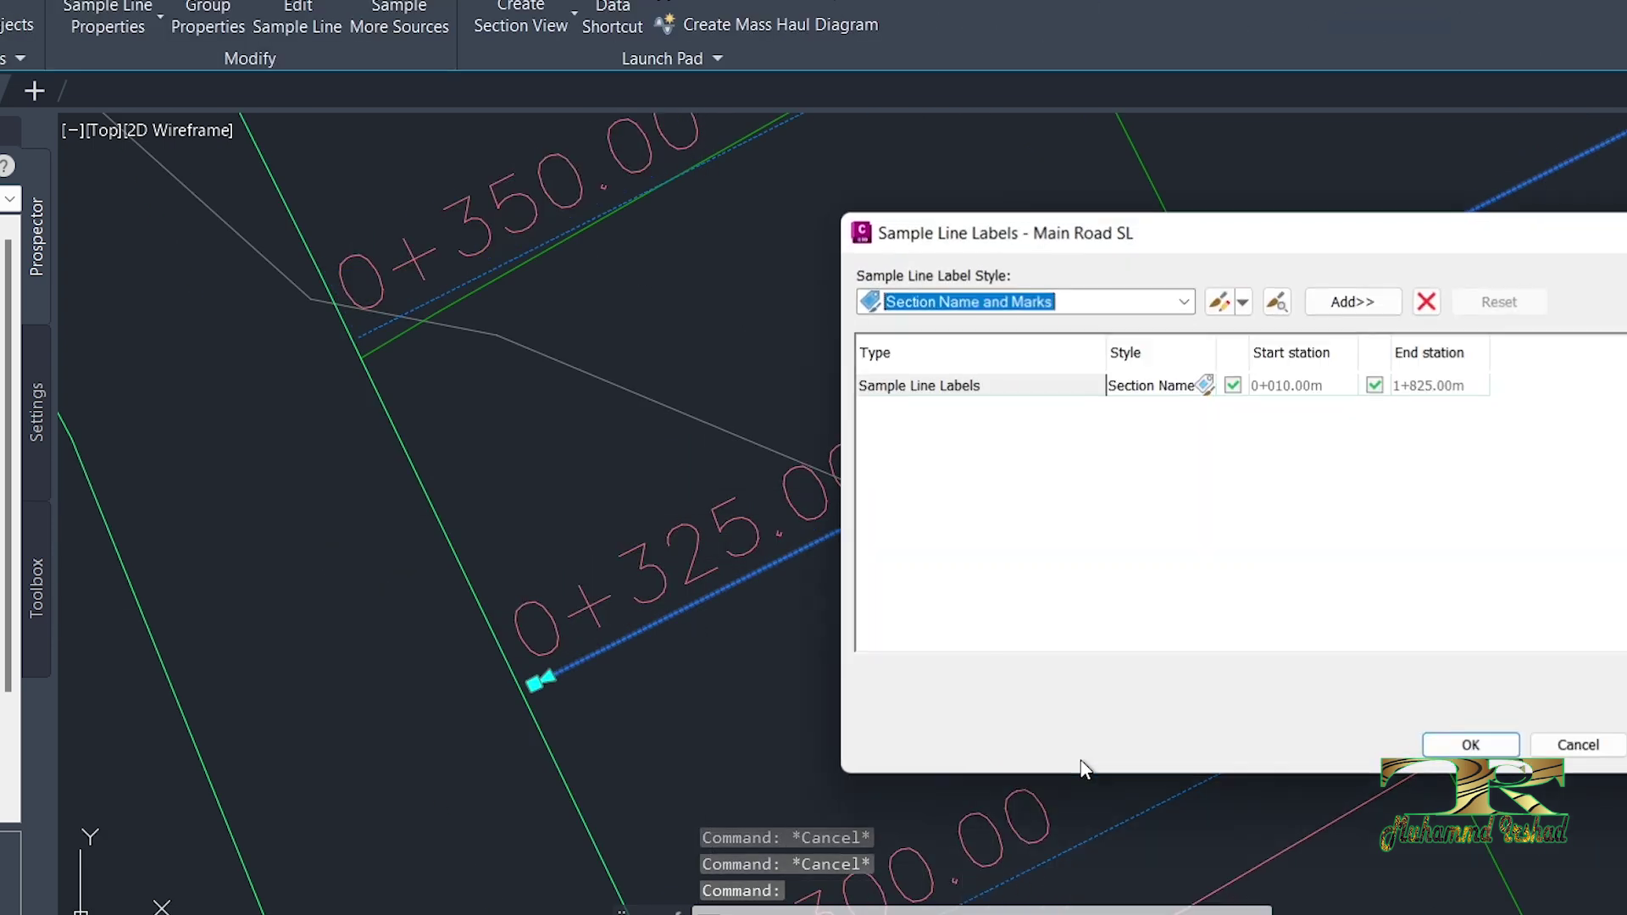
pyautogui.moveTo(1085, 233)
pyautogui.mouseDown()
pyautogui.moveTo(801, 571)
pyautogui.moveTo(715, 587)
pyautogui.mouseUp()
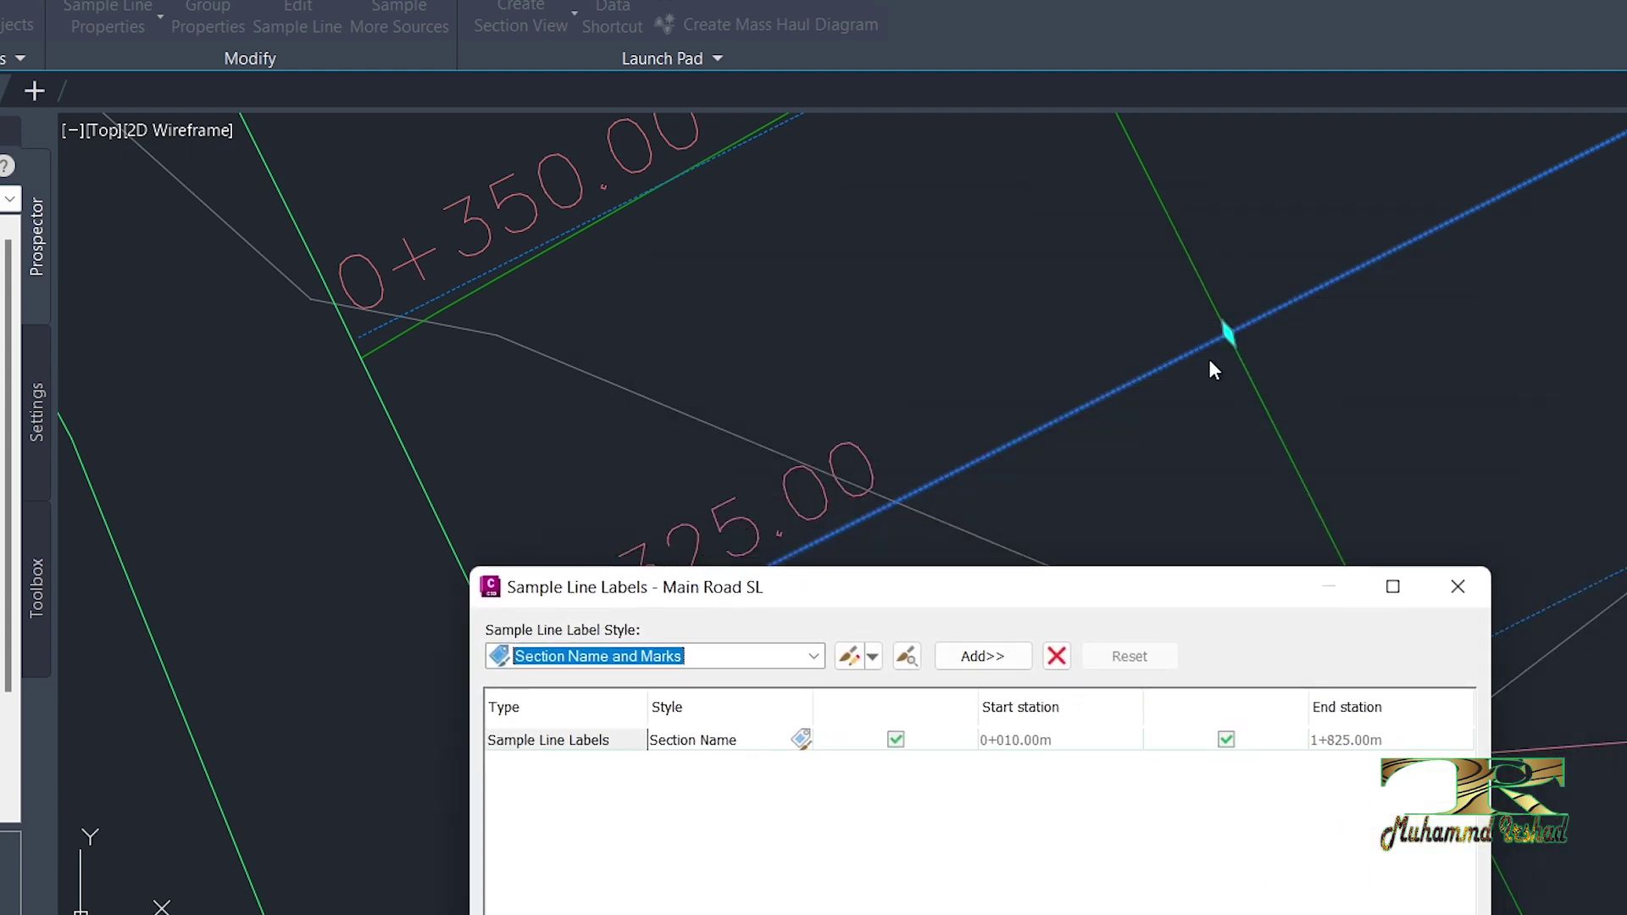
pyautogui.moveTo(1148, 598); pyautogui.dragTo(1162, 332)
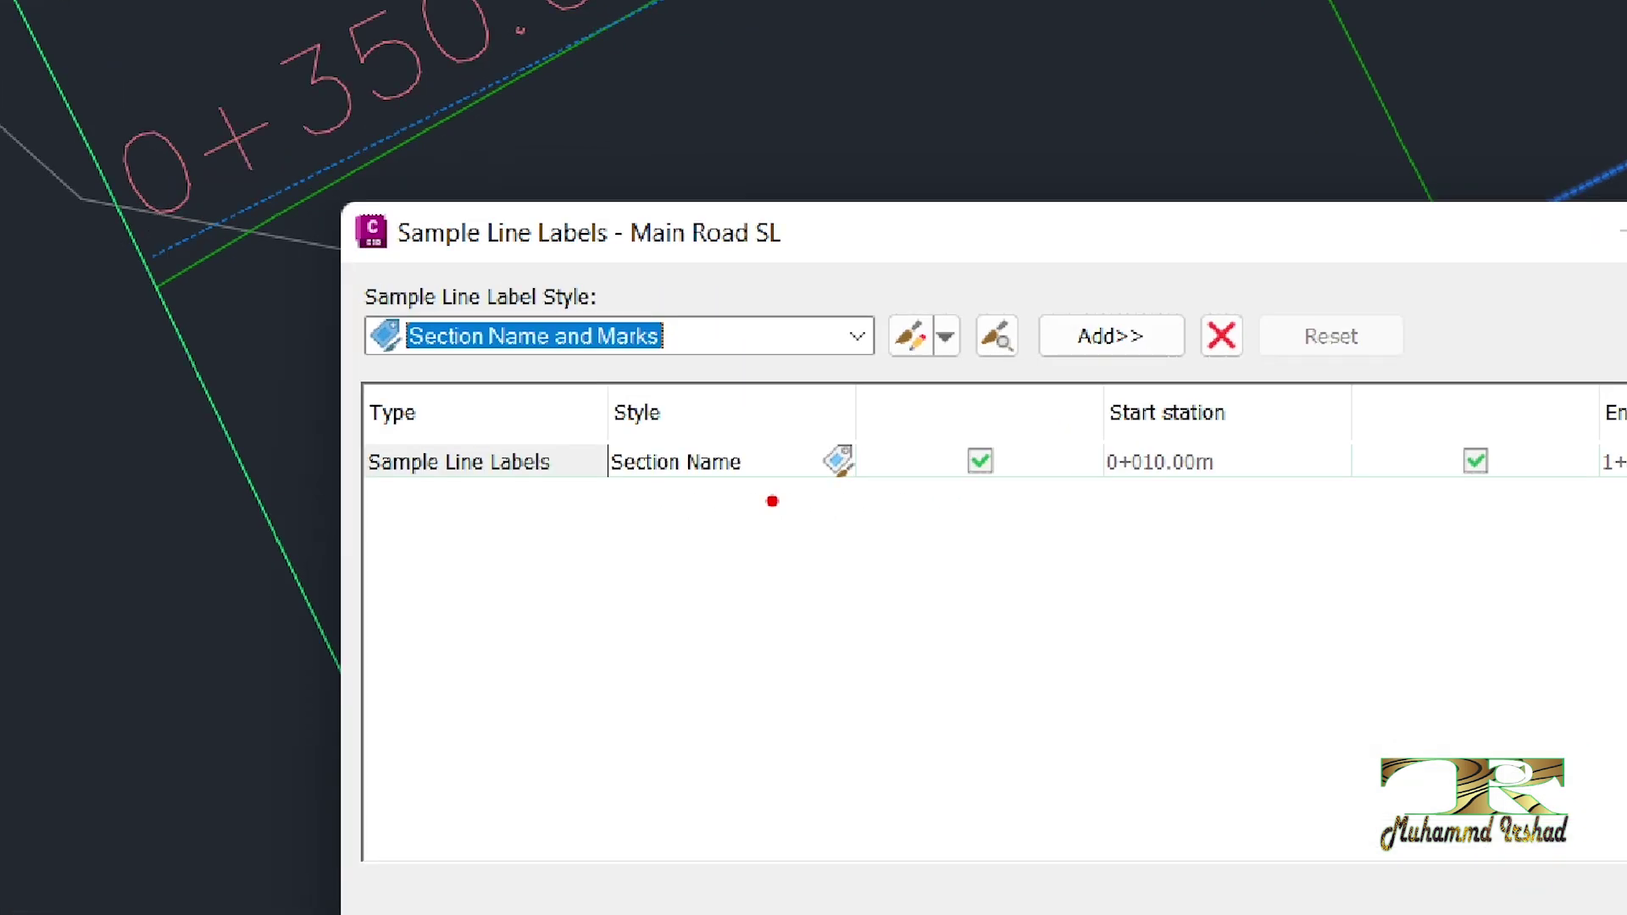
pyautogui.moveTo(883, 417); pyautogui.dragTo(580, 504)
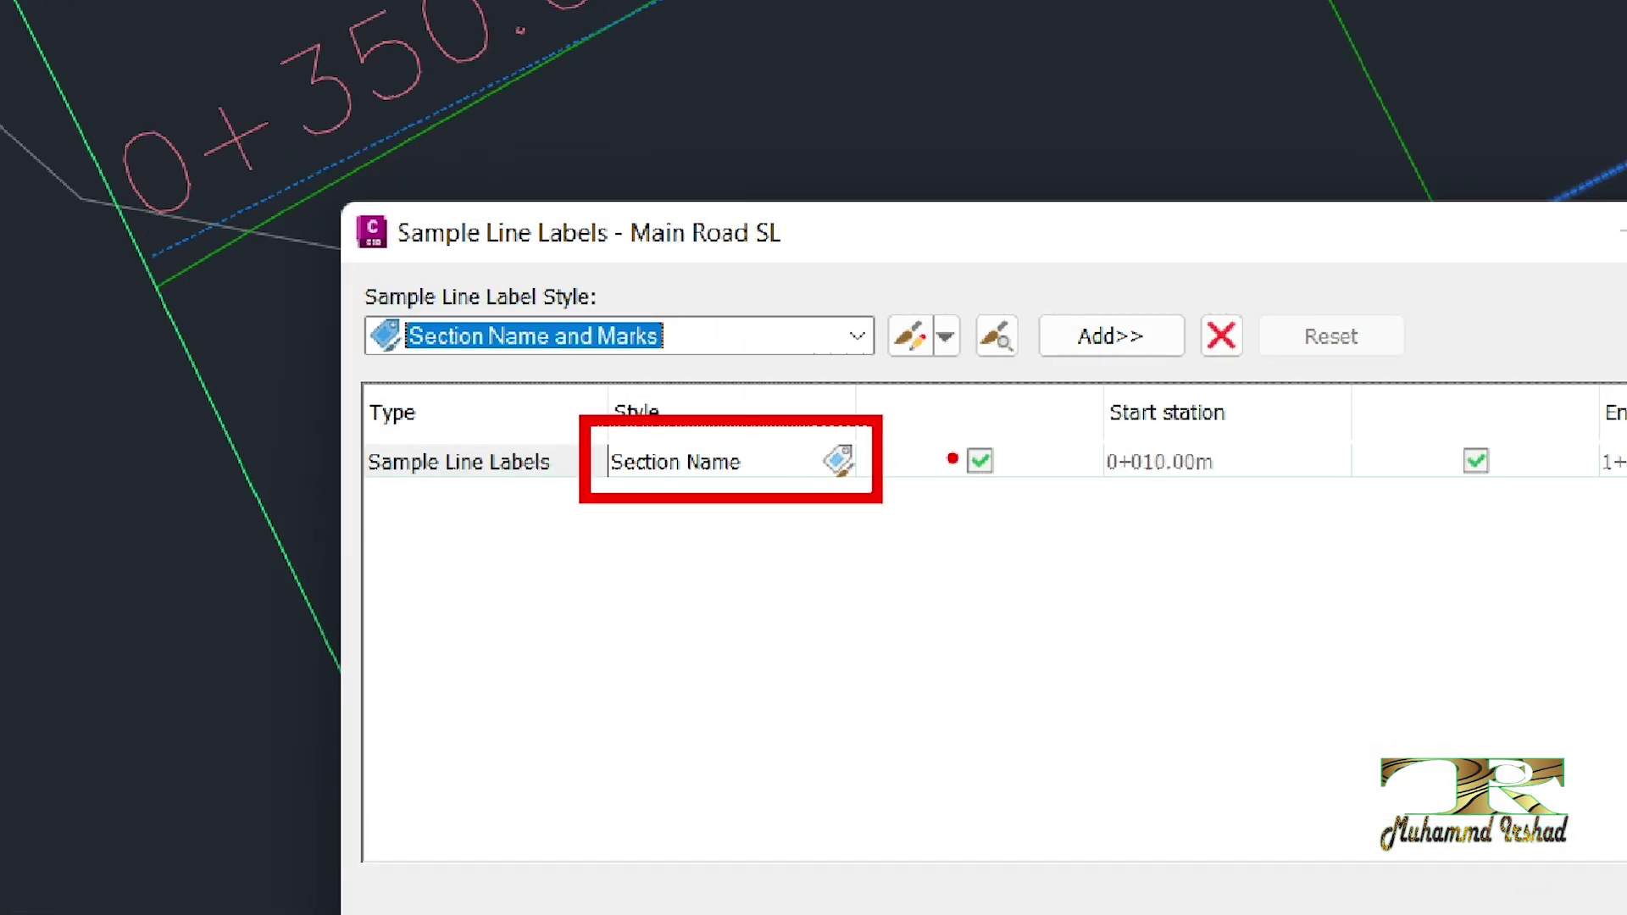
pyautogui.moveTo(900, 401); pyautogui.dragTo(811, 528)
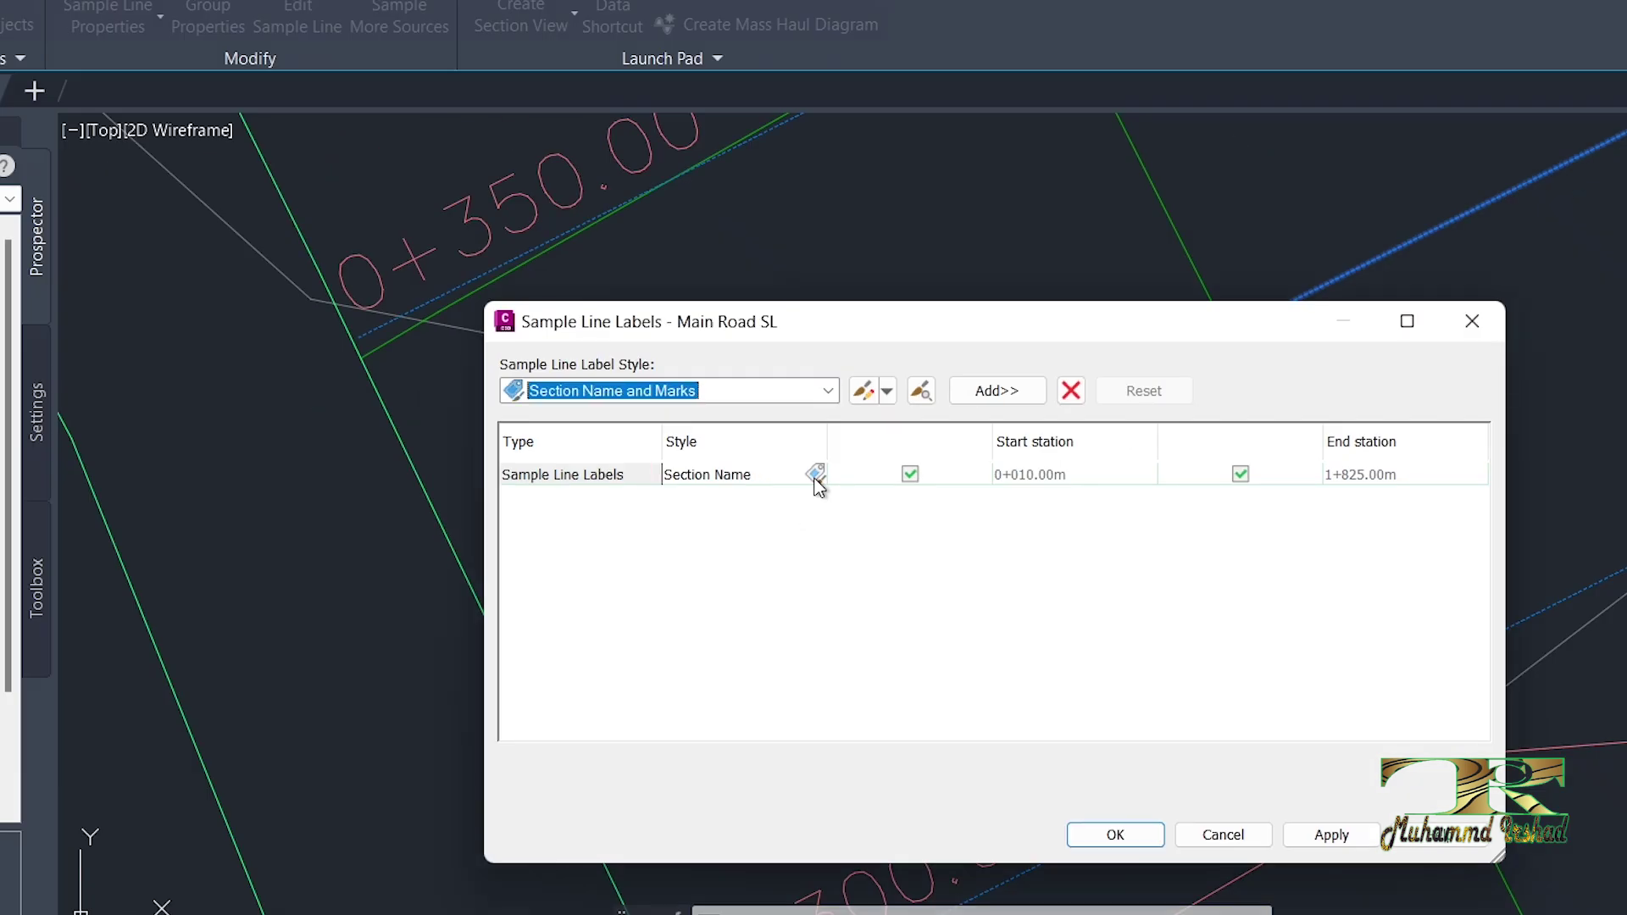
# Step: Open the Section Name label style for editing and review its information, general and layout settings
pyautogui.click(839, 460)
pyautogui.click(865, 419)
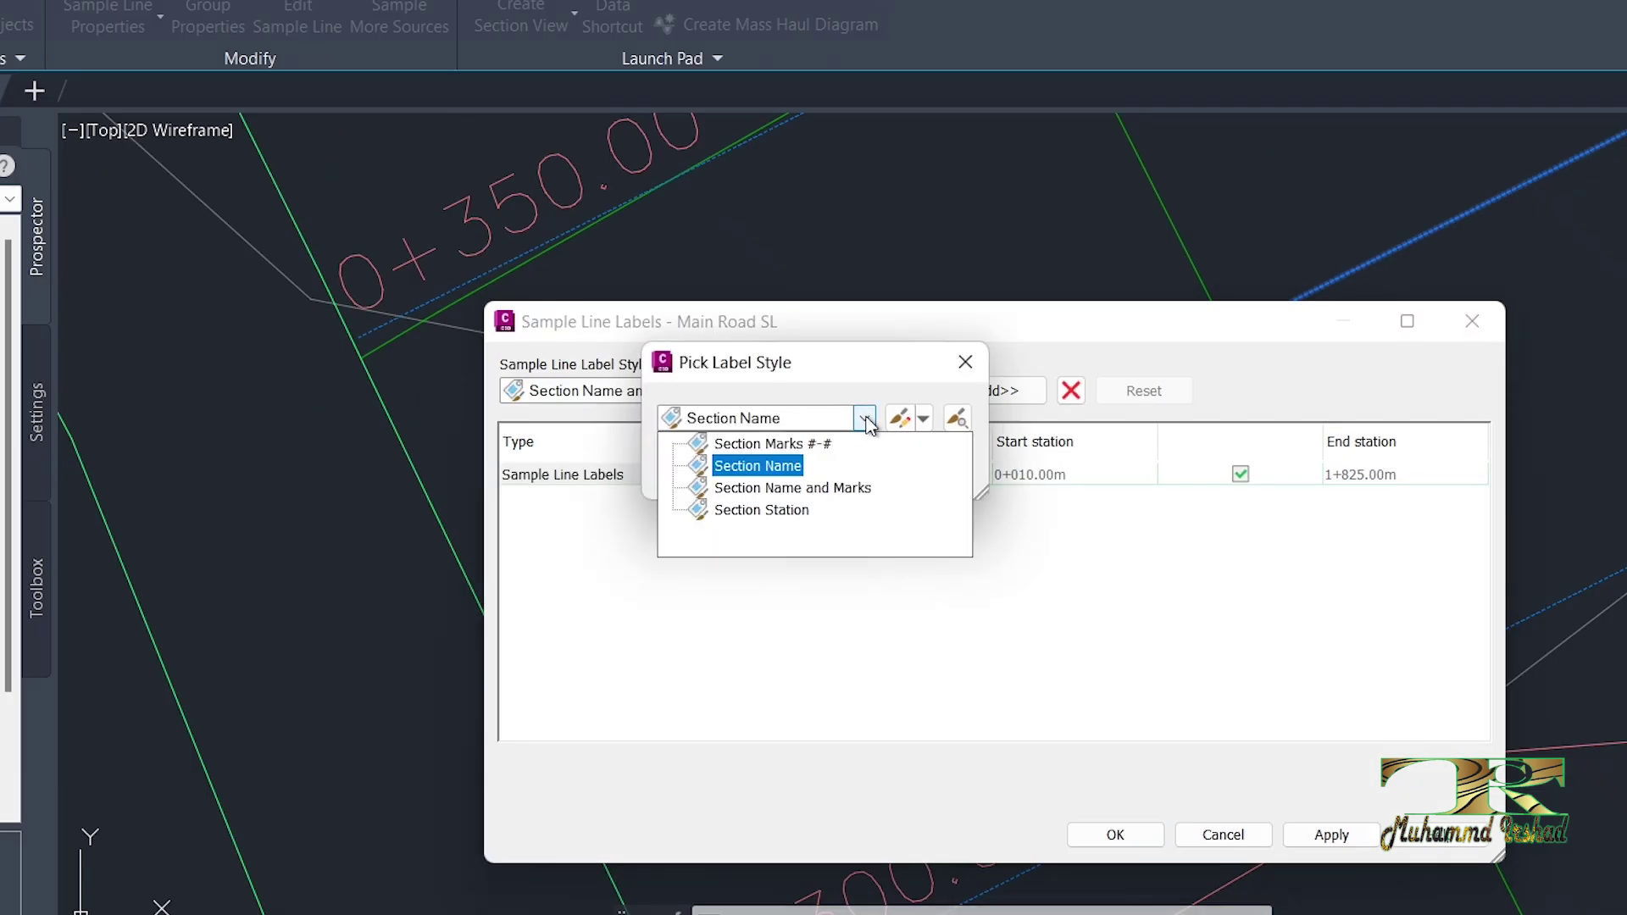
pyautogui.click(865, 419)
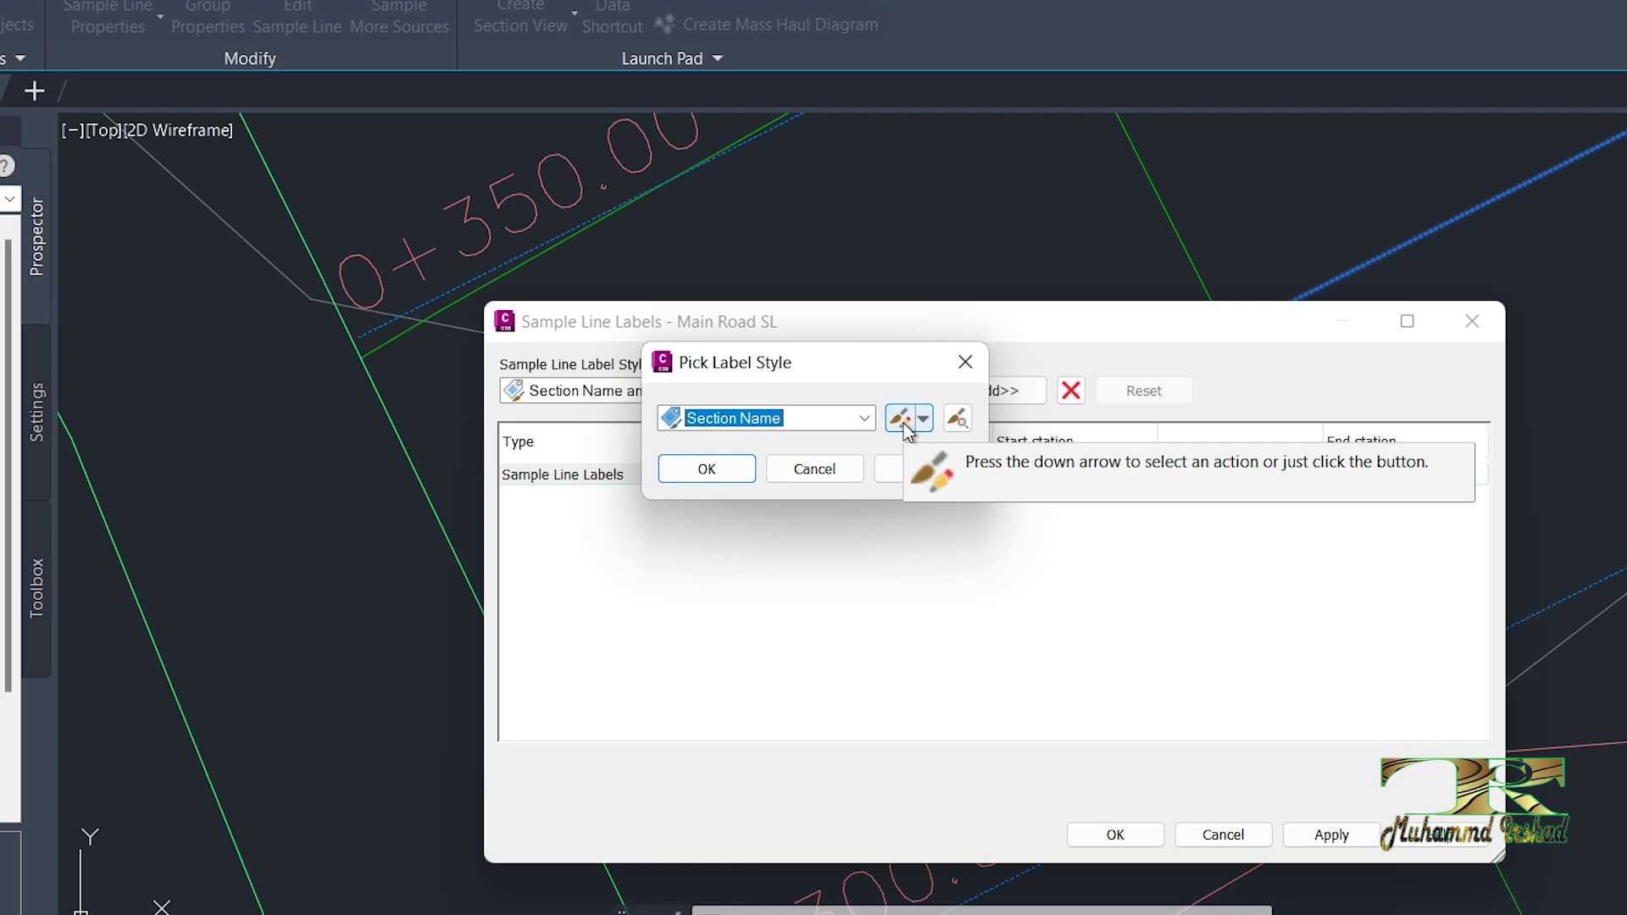
pyautogui.click(900, 421)
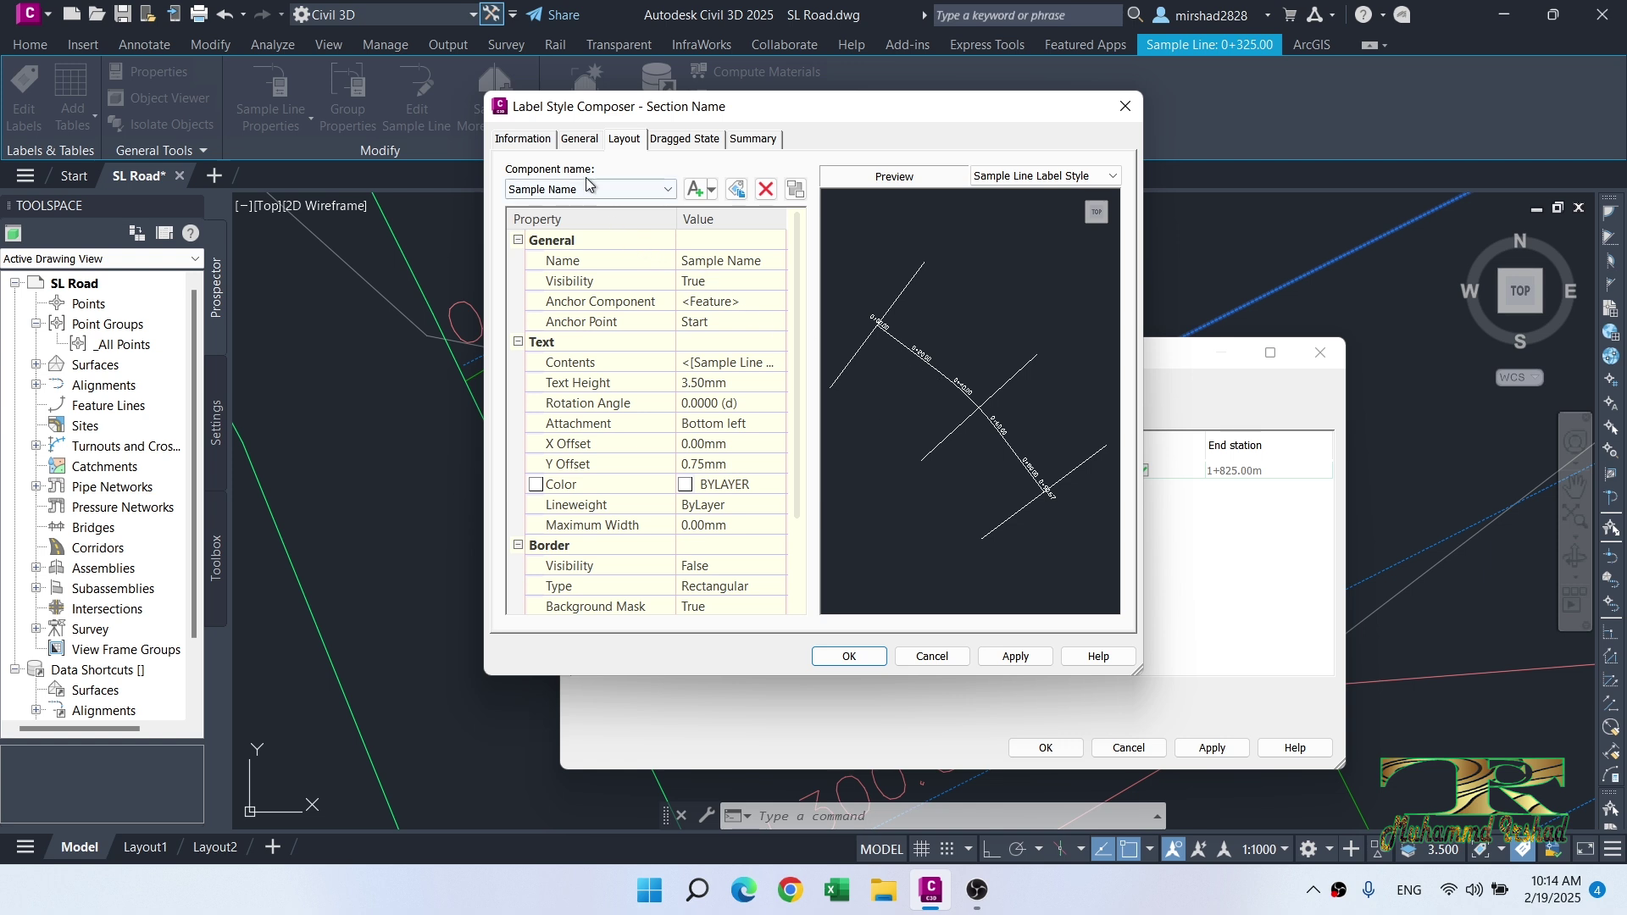
pyautogui.click(539, 140)
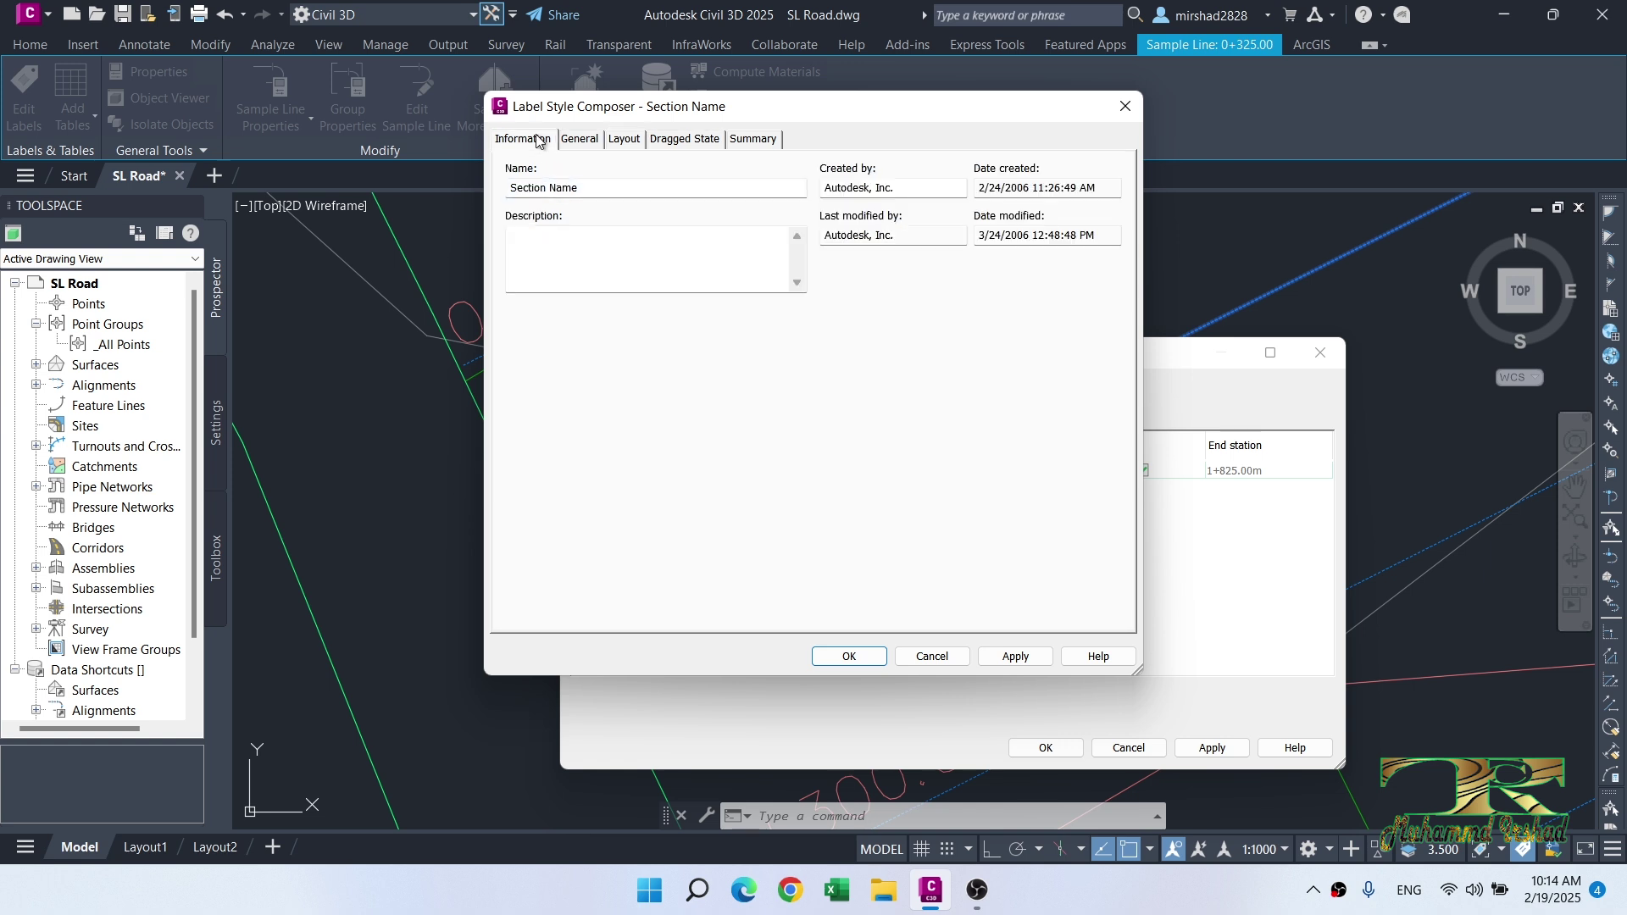
pyautogui.click(582, 140)
pyautogui.click(629, 143)
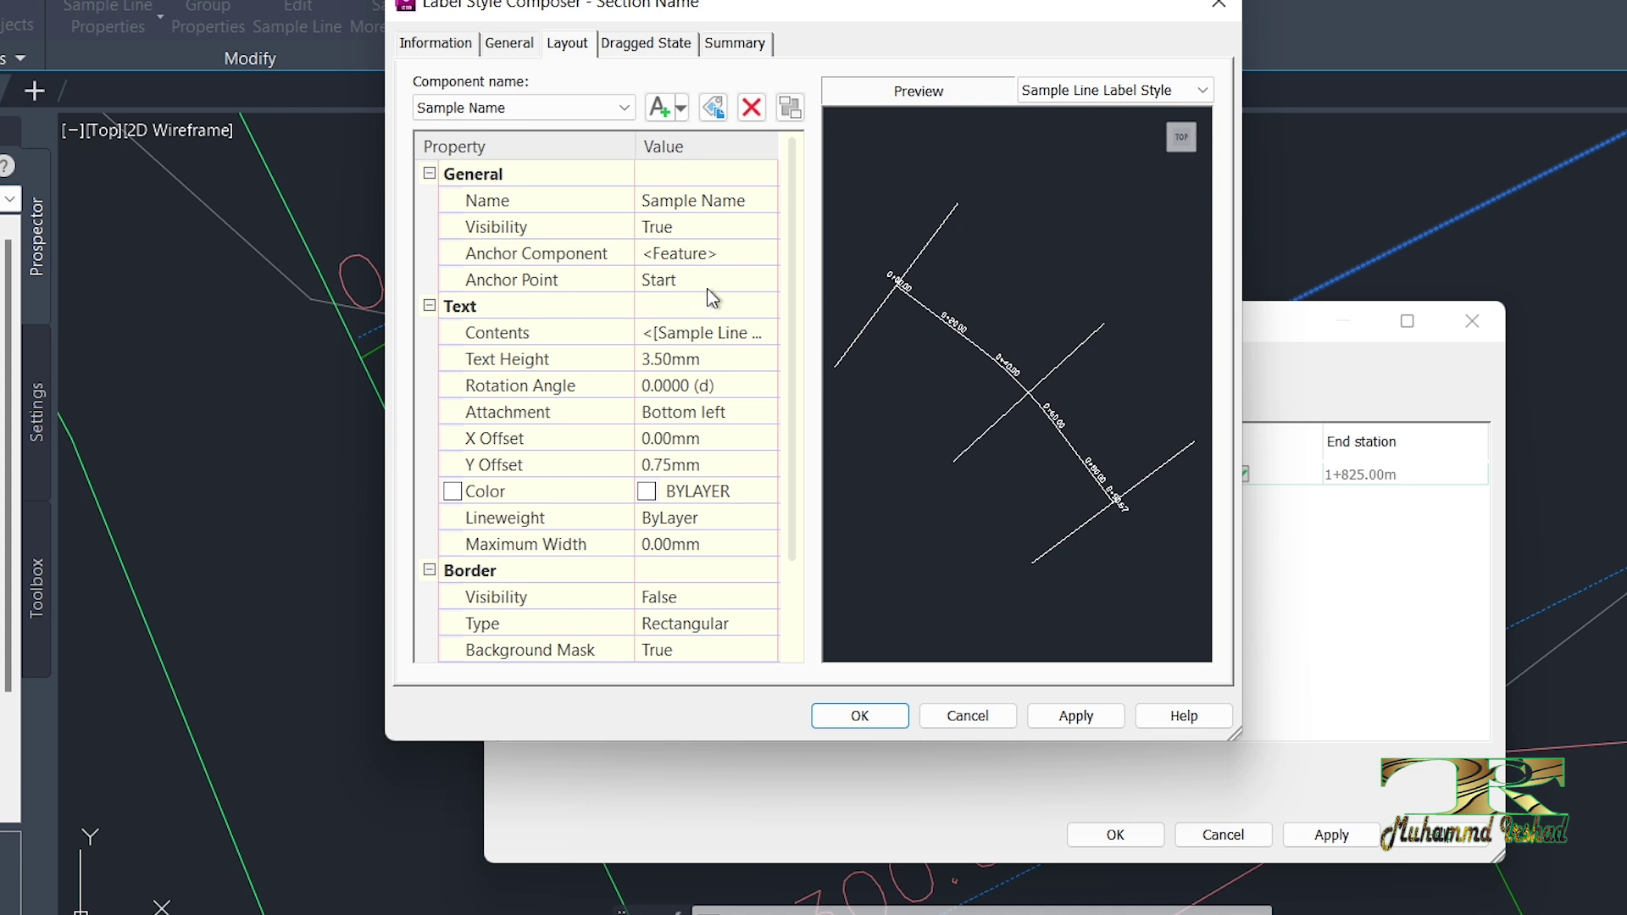
# Step: Set the anchor point of the Sample Name component to Middle and apply the change
pyautogui.click(709, 281)
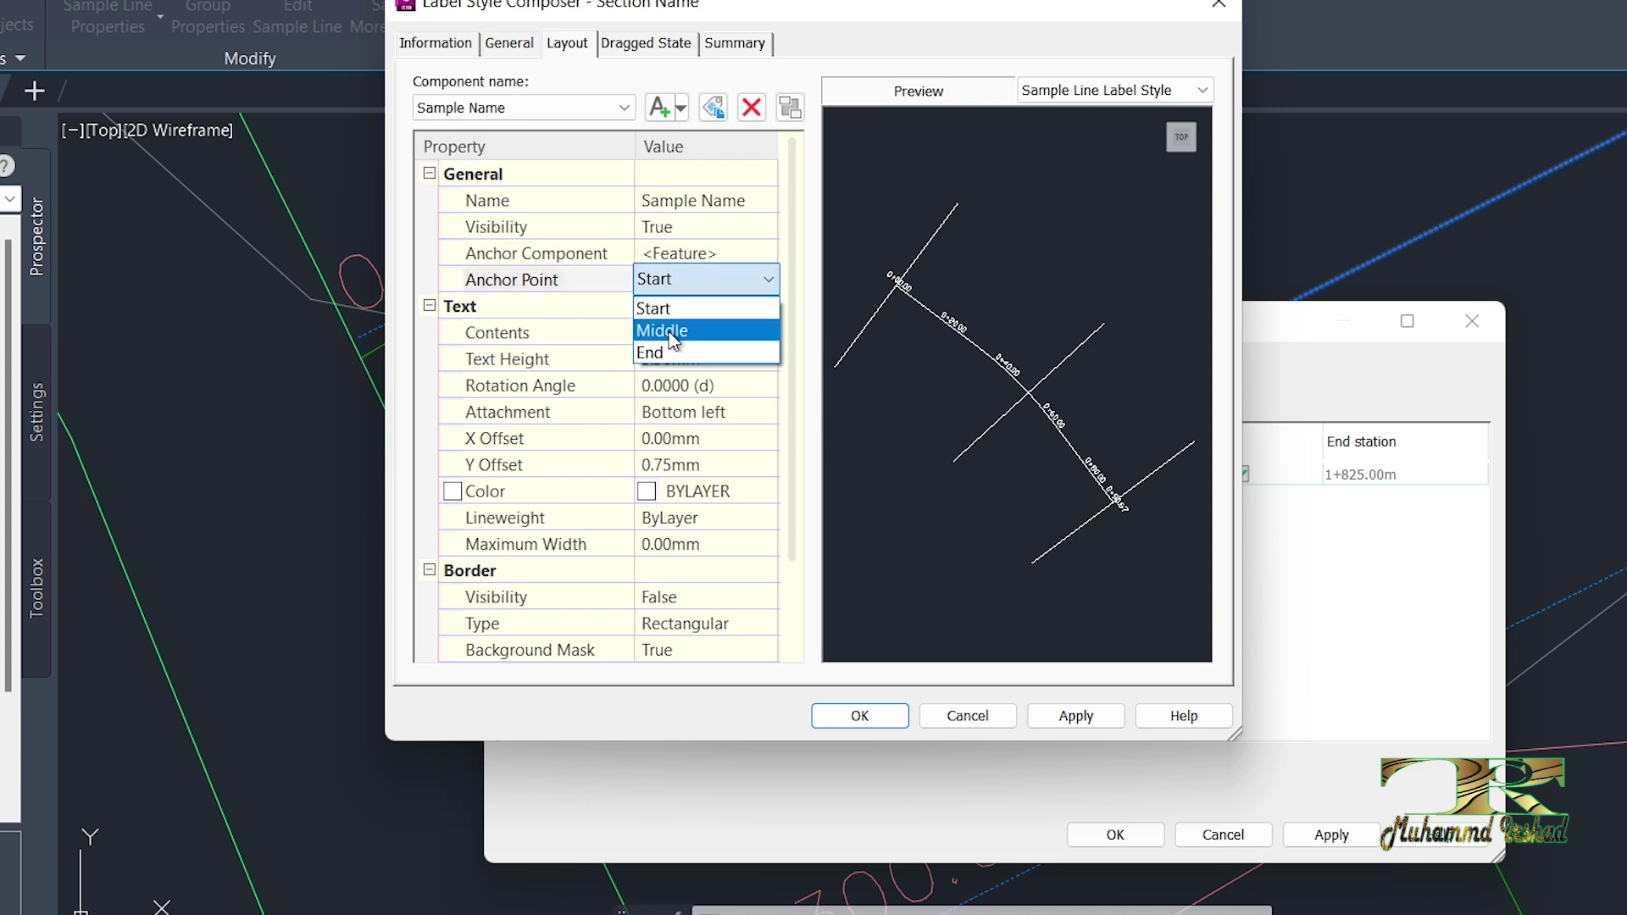
pyautogui.click(674, 339)
pyautogui.click(1089, 722)
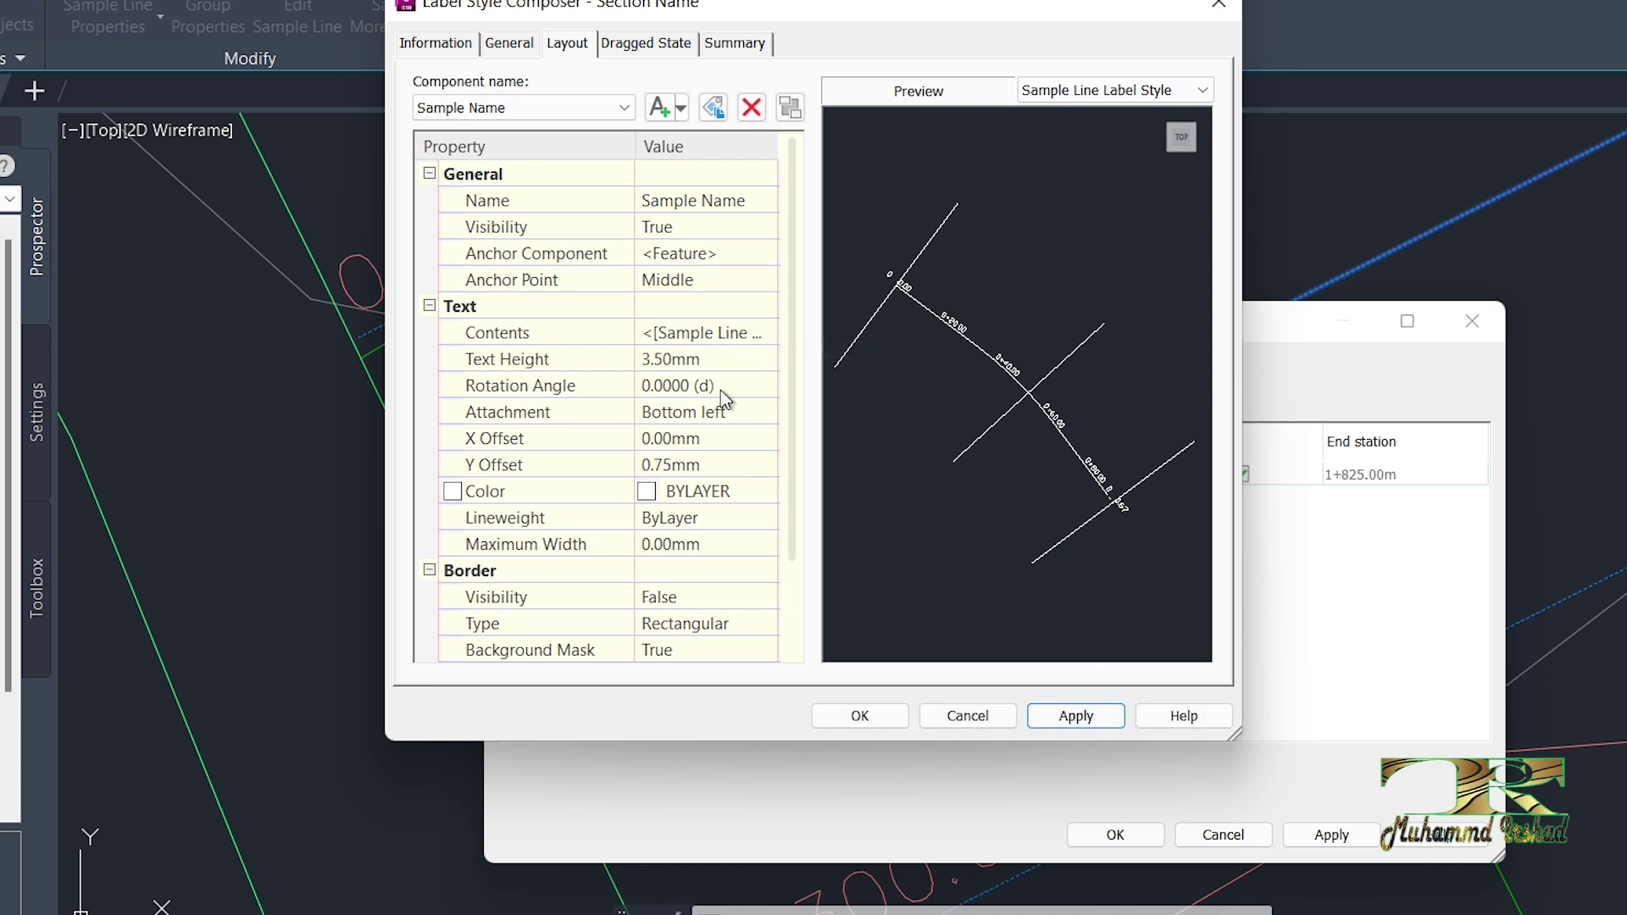
pyautogui.click(730, 339)
pyautogui.click(763, 331)
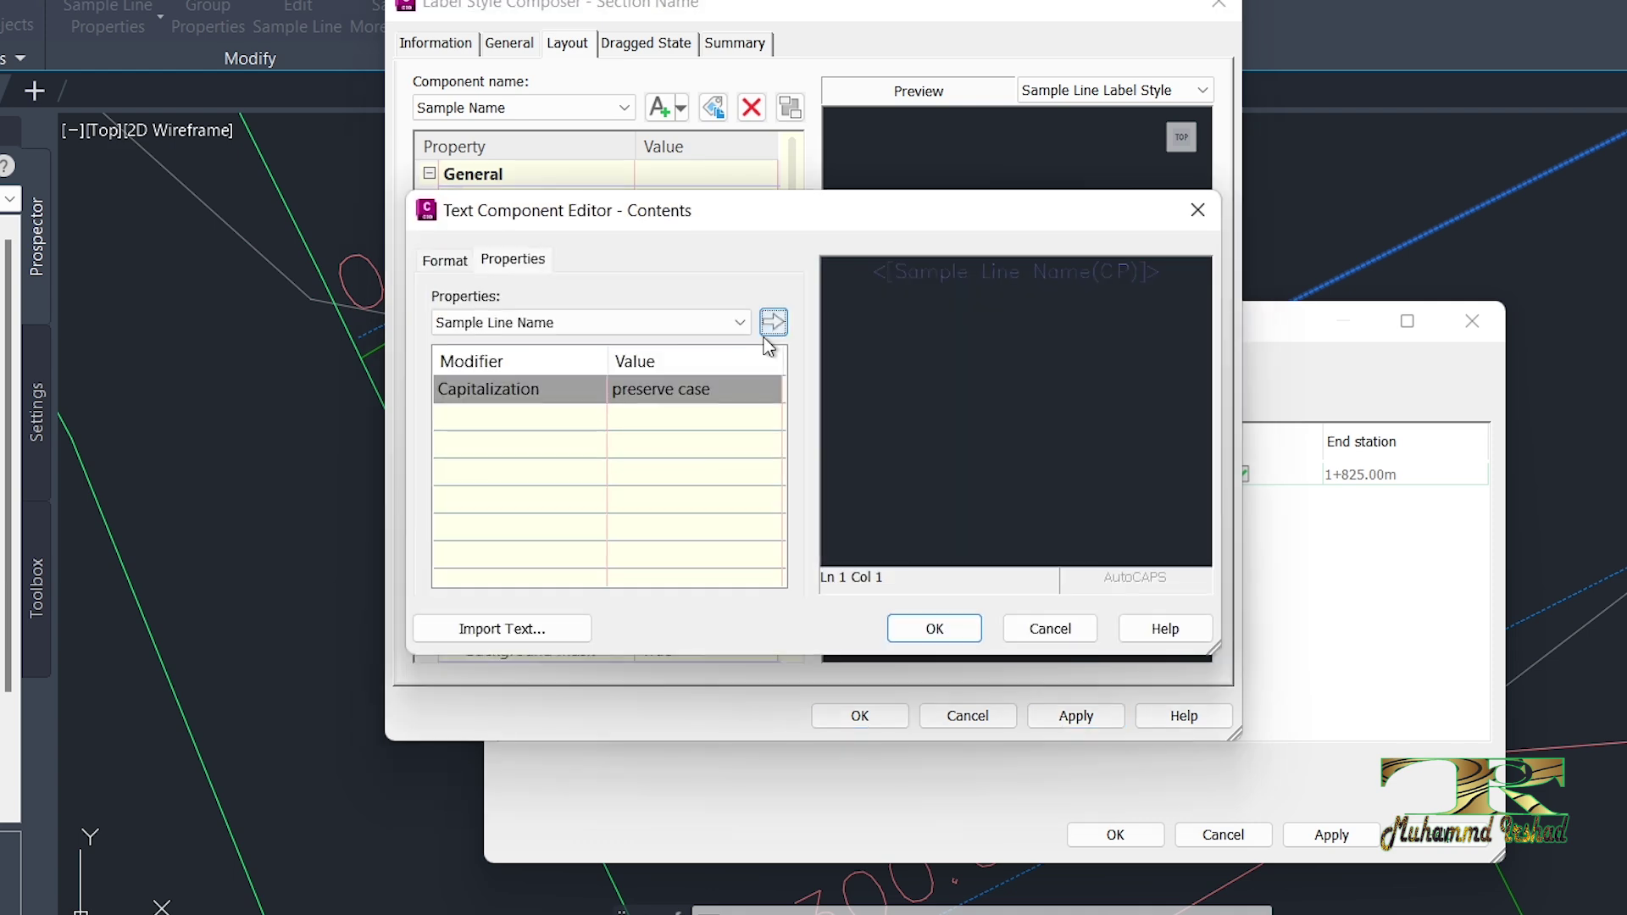
pyautogui.click(1194, 212)
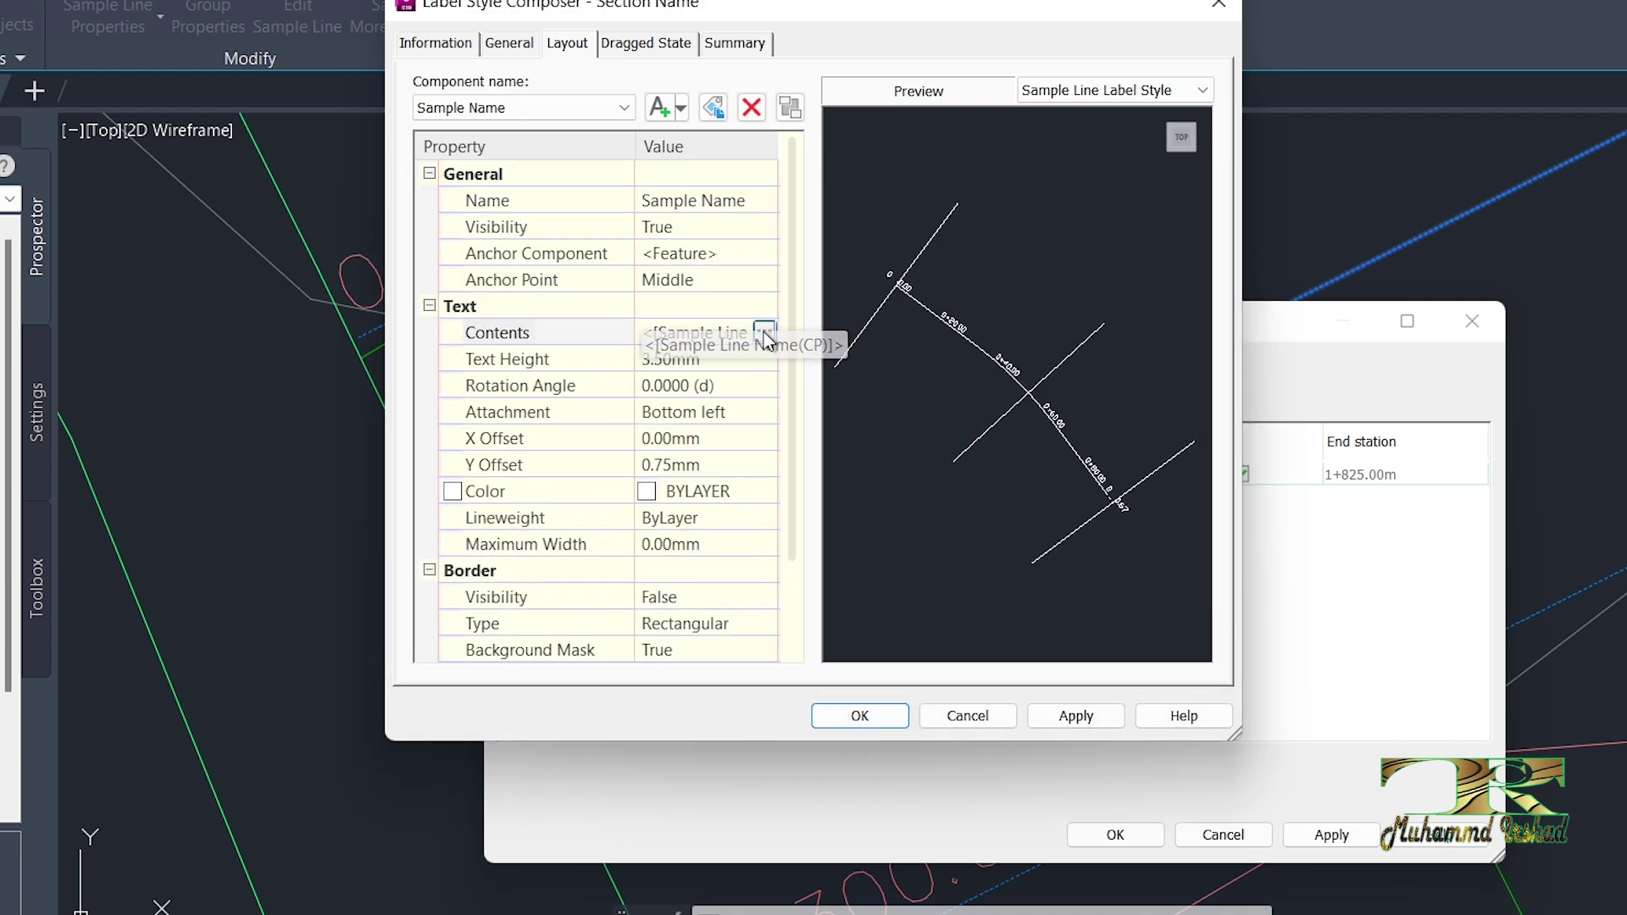
# Step: Open the Sample Name component's text contents for editing and start a new line below the sample line name field
pyautogui.click(763, 333)
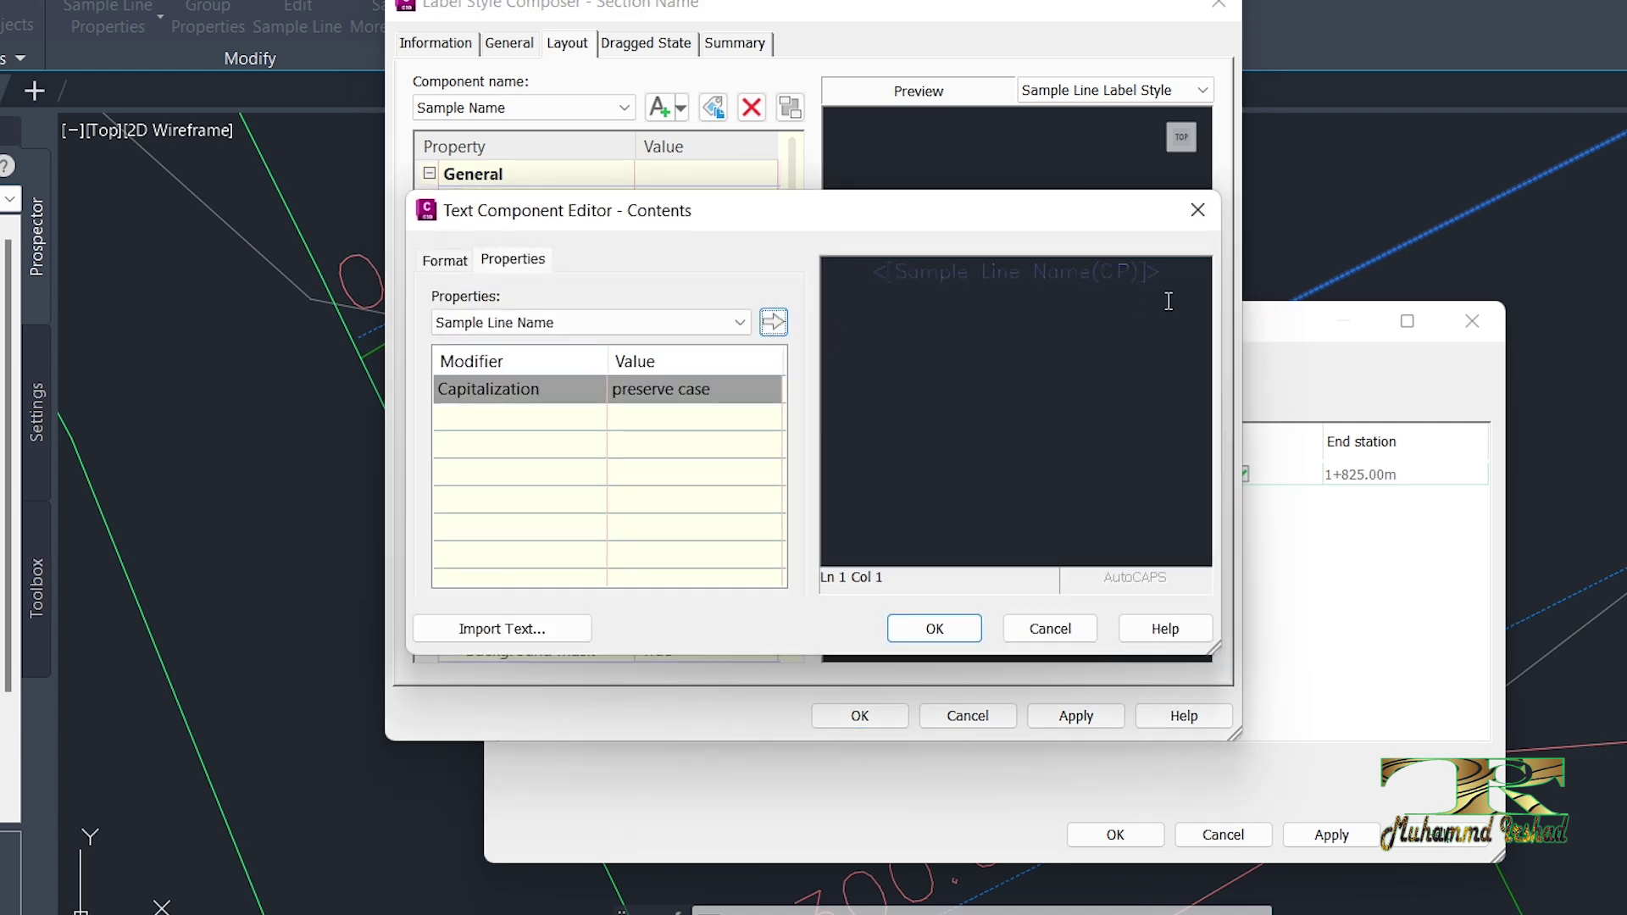
pyautogui.click(669, 323)
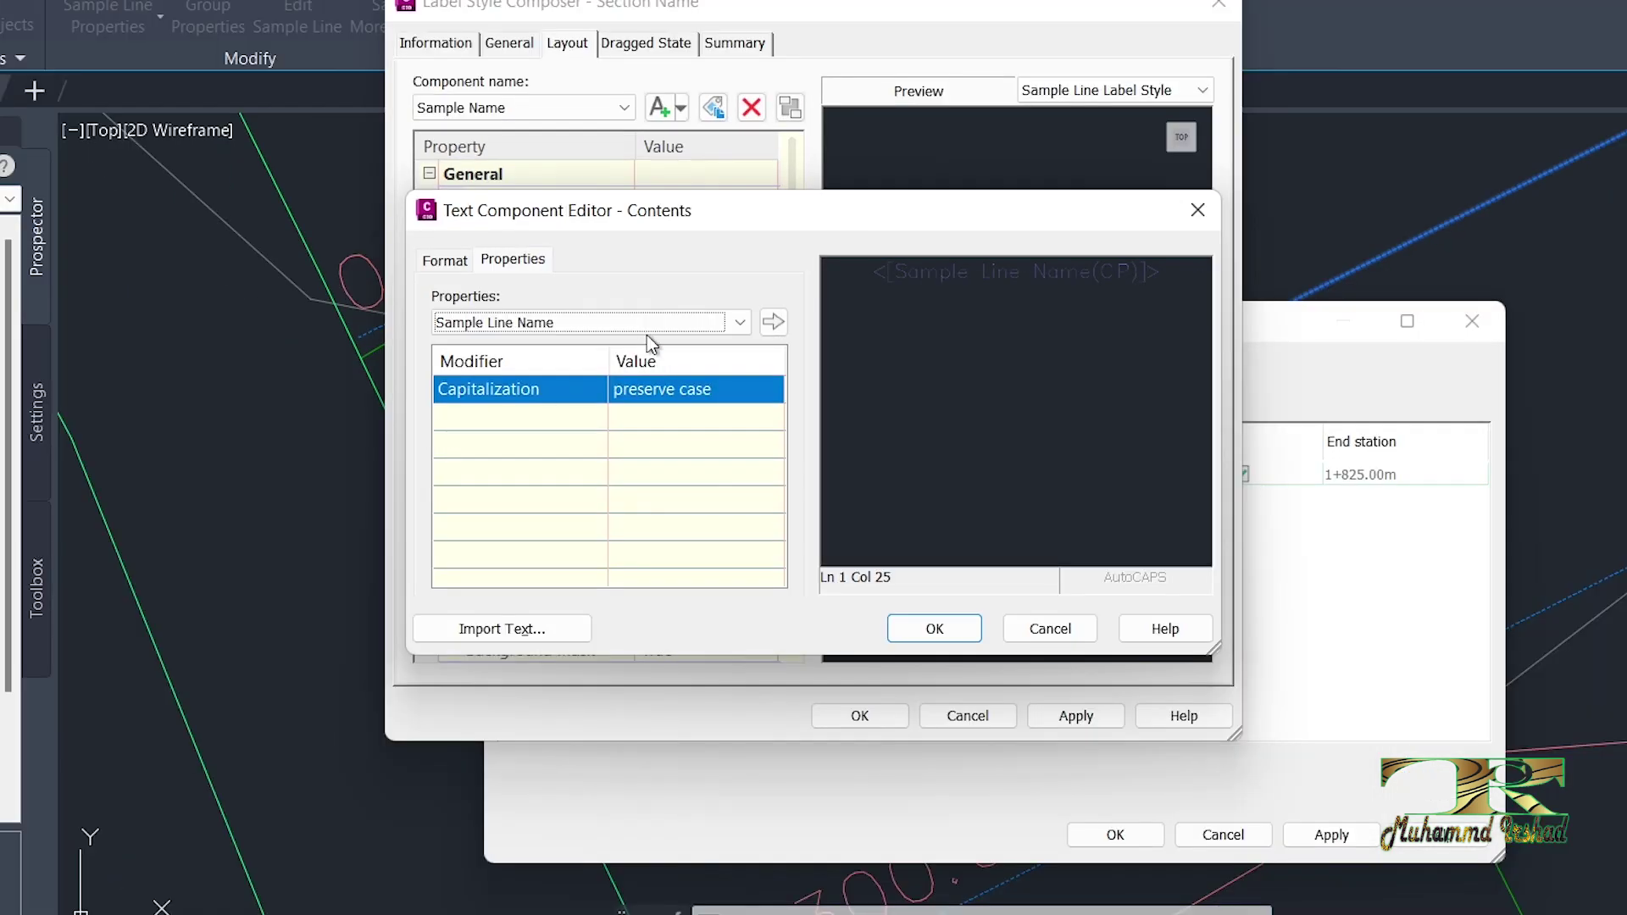
pyautogui.click(662, 315)
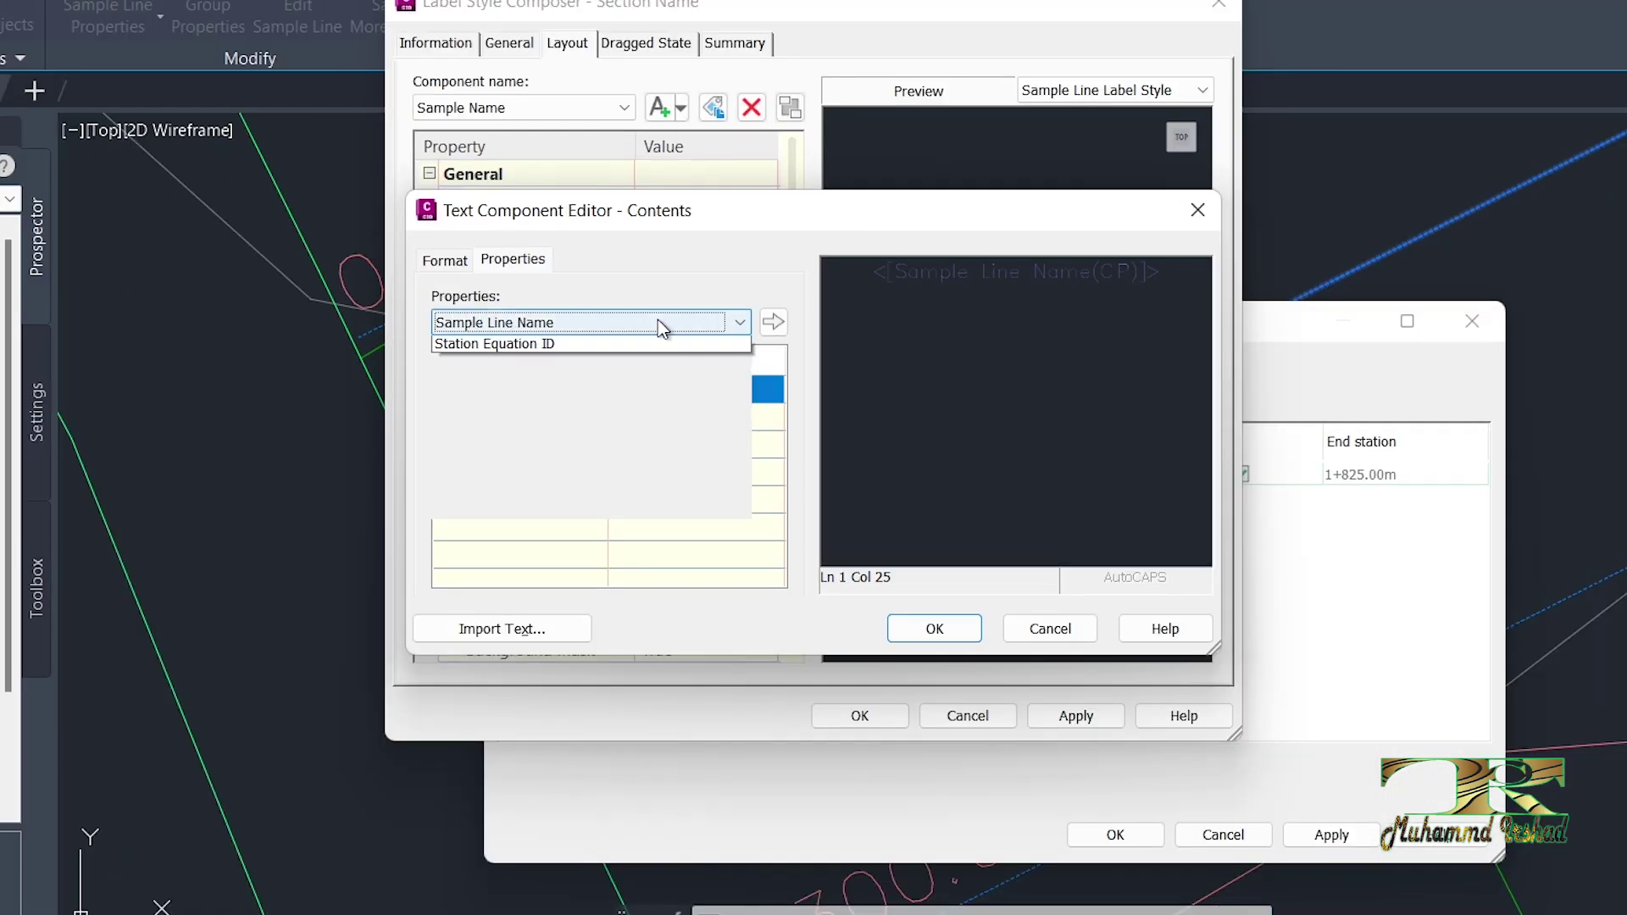
pyautogui.click(1159, 324)
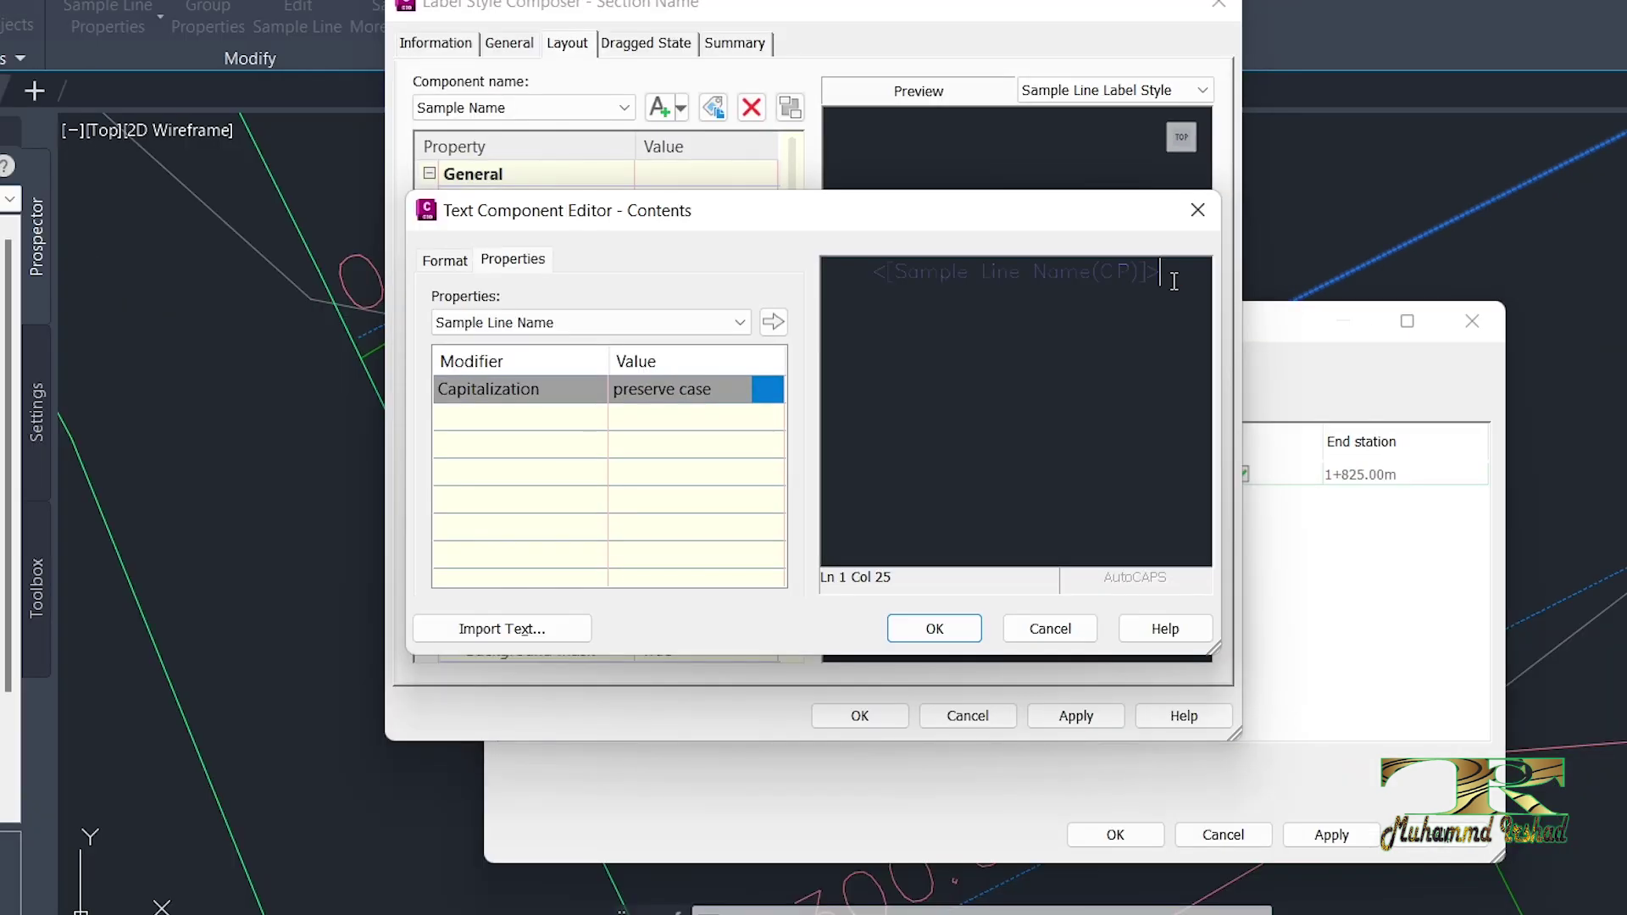
pyautogui.press('Return')
# Step: Insert the Distance from Previous Sample Line property with 0.01 precision on the second line and accept the label contents
pyautogui.click(719, 323)
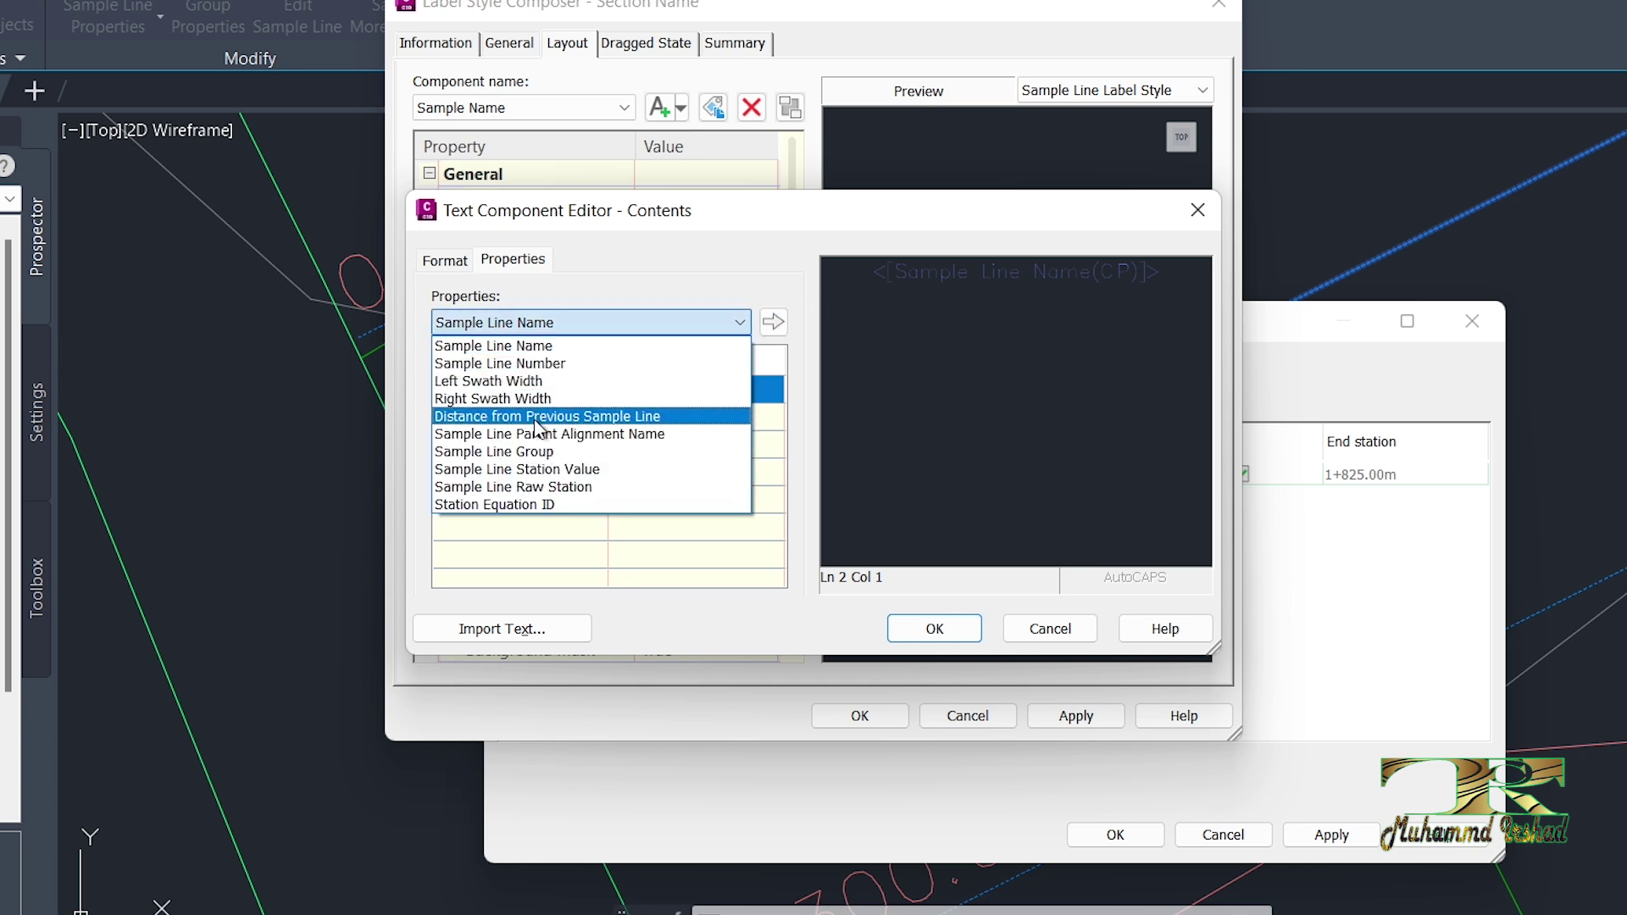
pyautogui.click(536, 417)
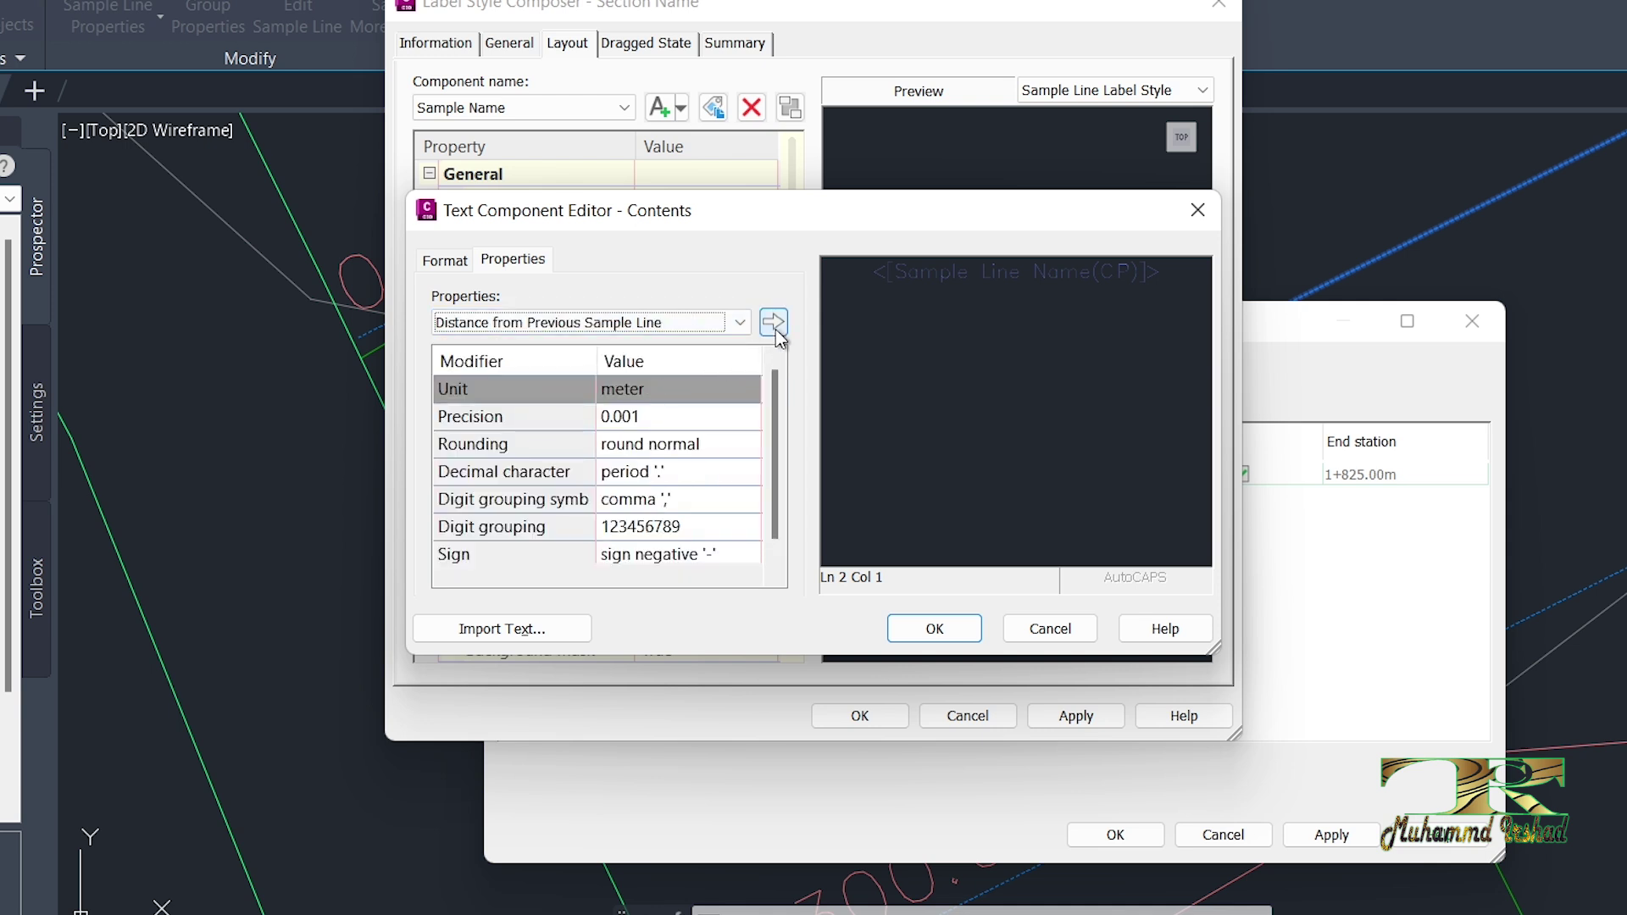
pyautogui.click(649, 419)
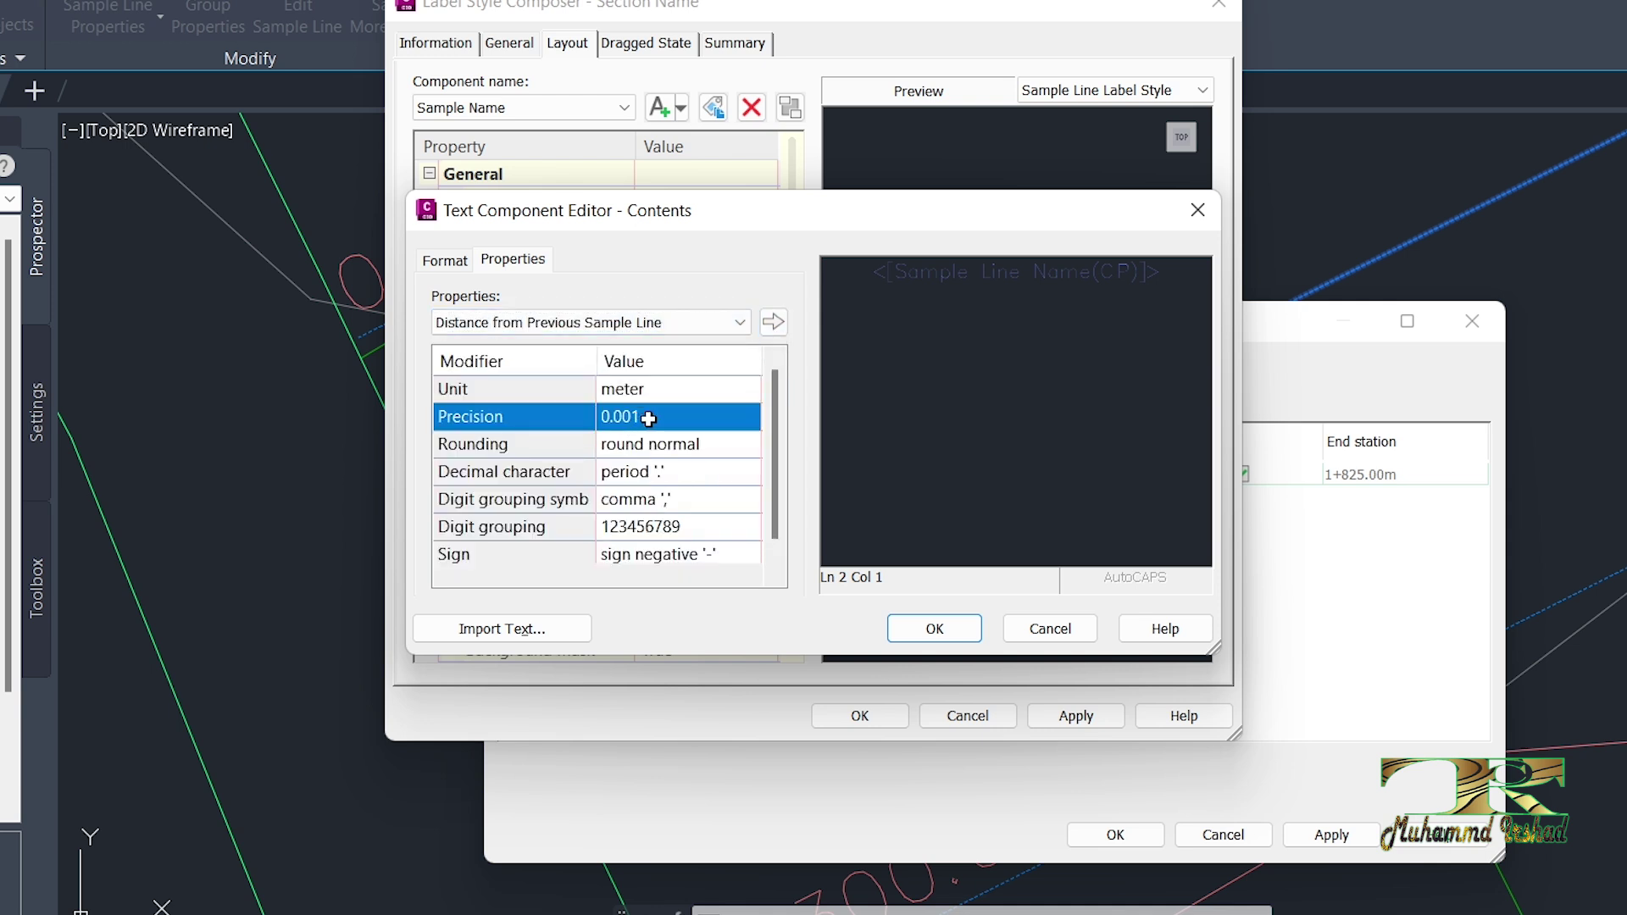
pyautogui.click(649, 419)
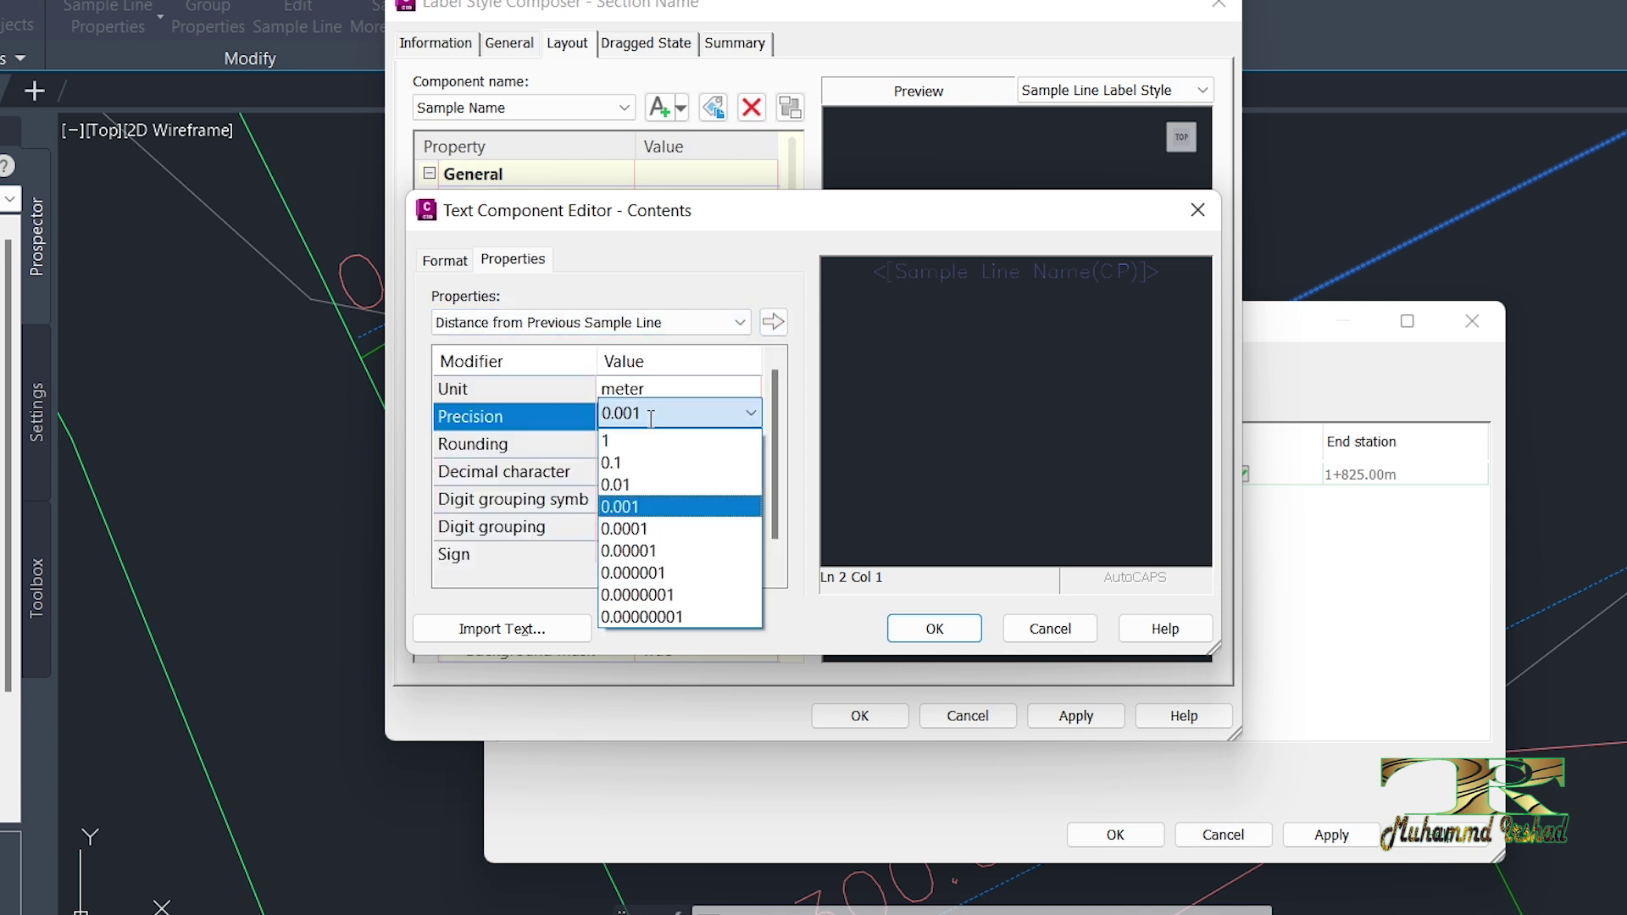
pyautogui.click(633, 485)
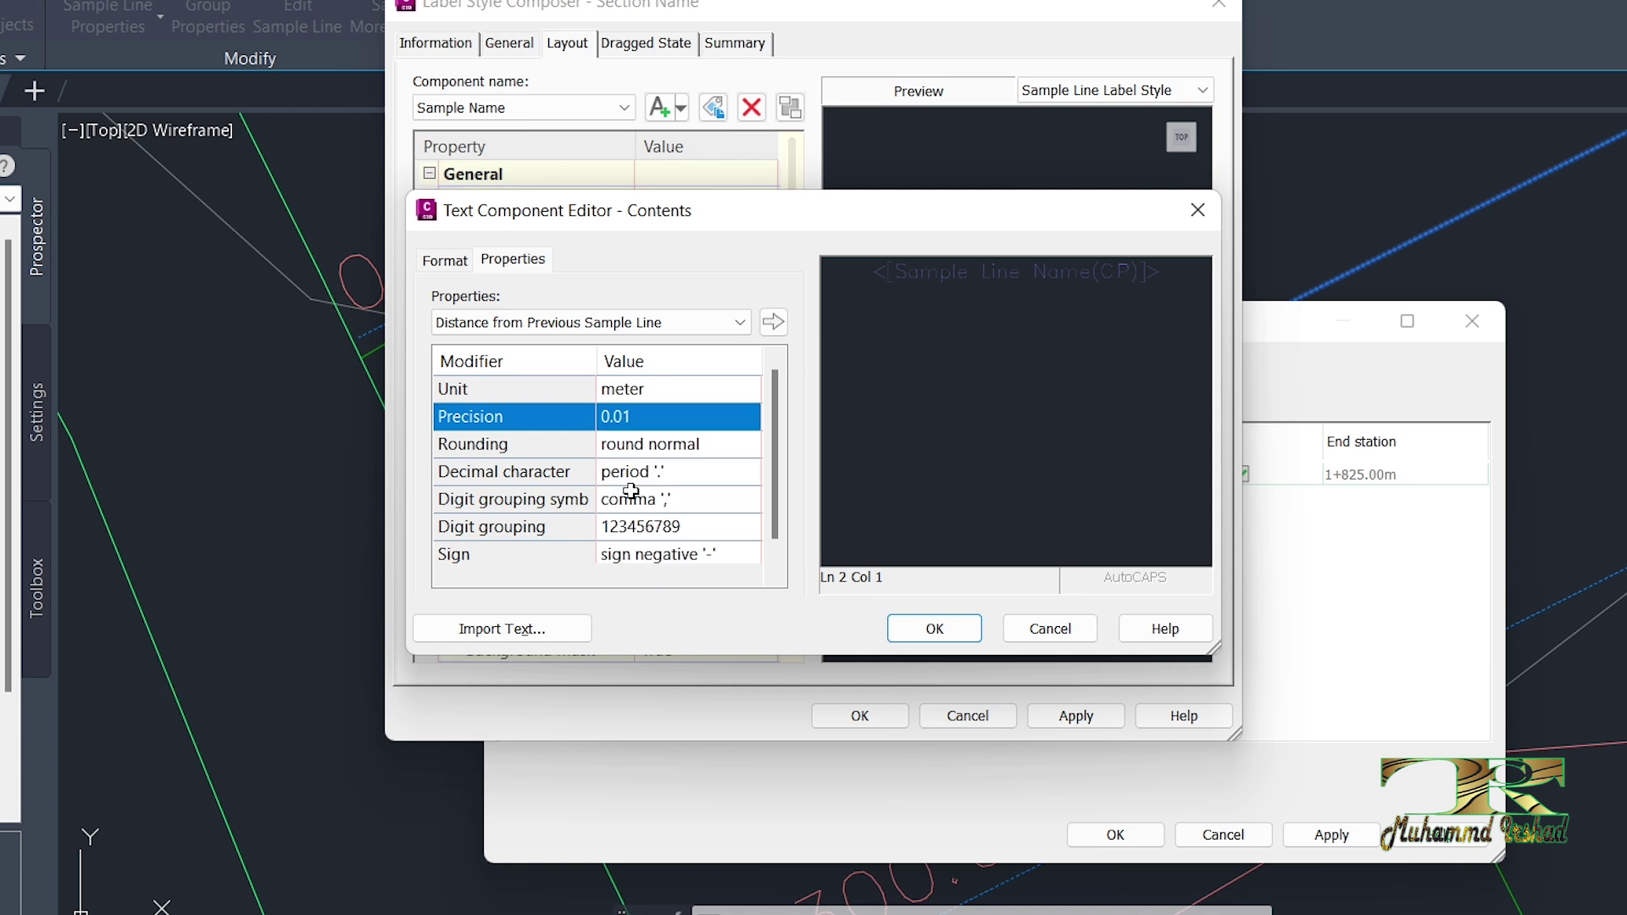
pyautogui.click(774, 322)
pyautogui.click(941, 629)
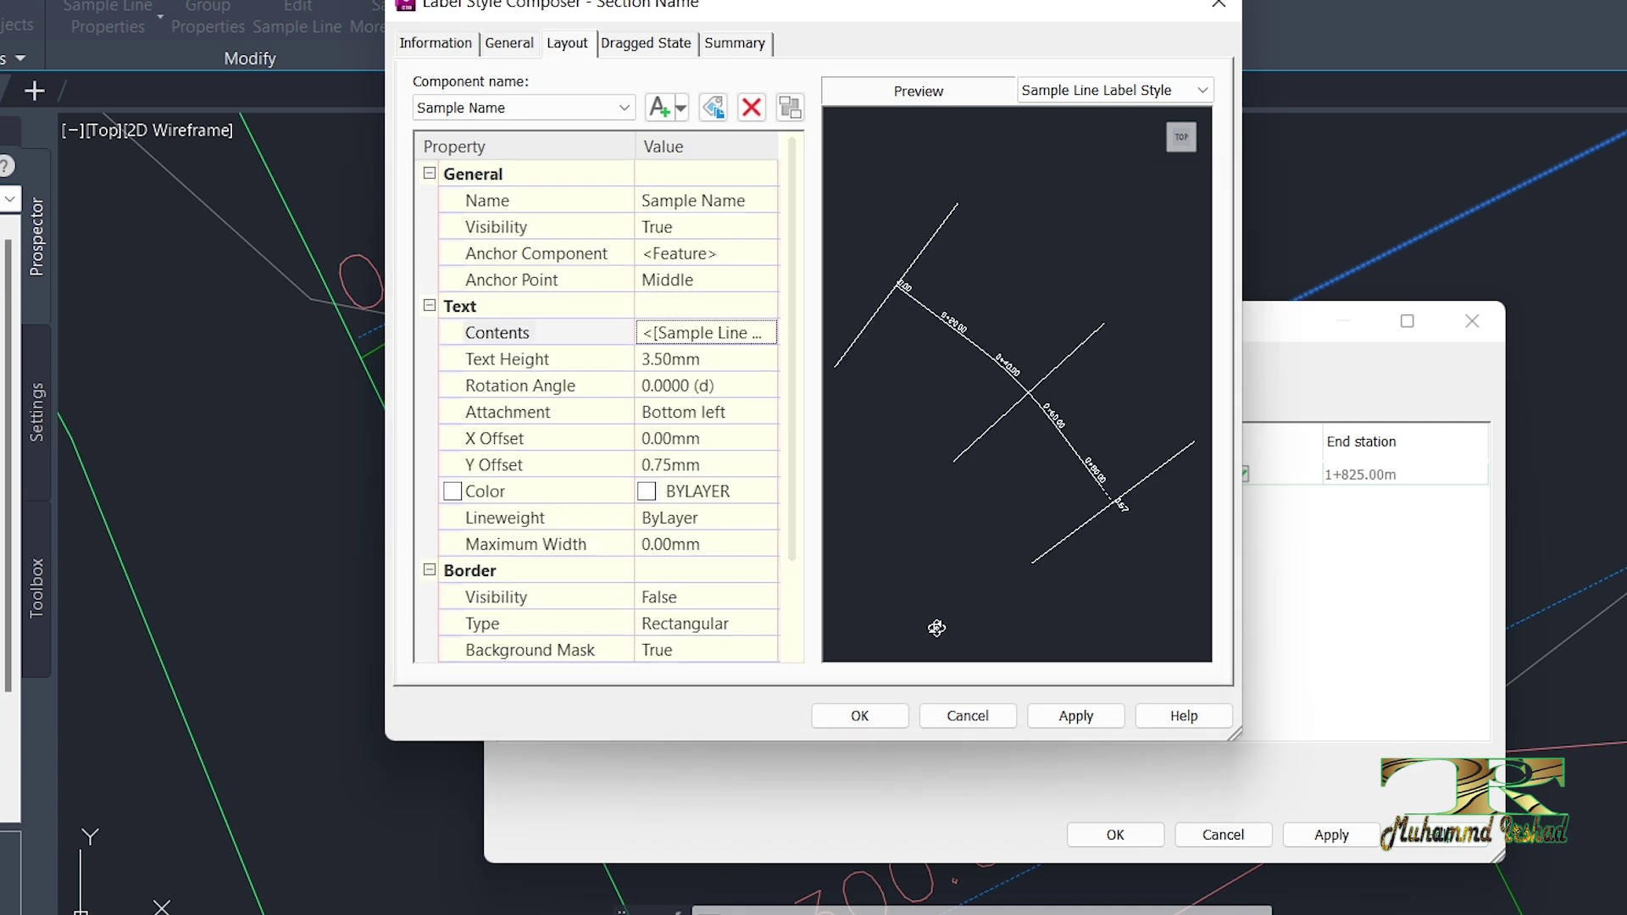
# Step: Set the Sample Name component's text height to 5 mm and its rotation angle to 90 degrees
pyautogui.scroll(-2, 789, 343)
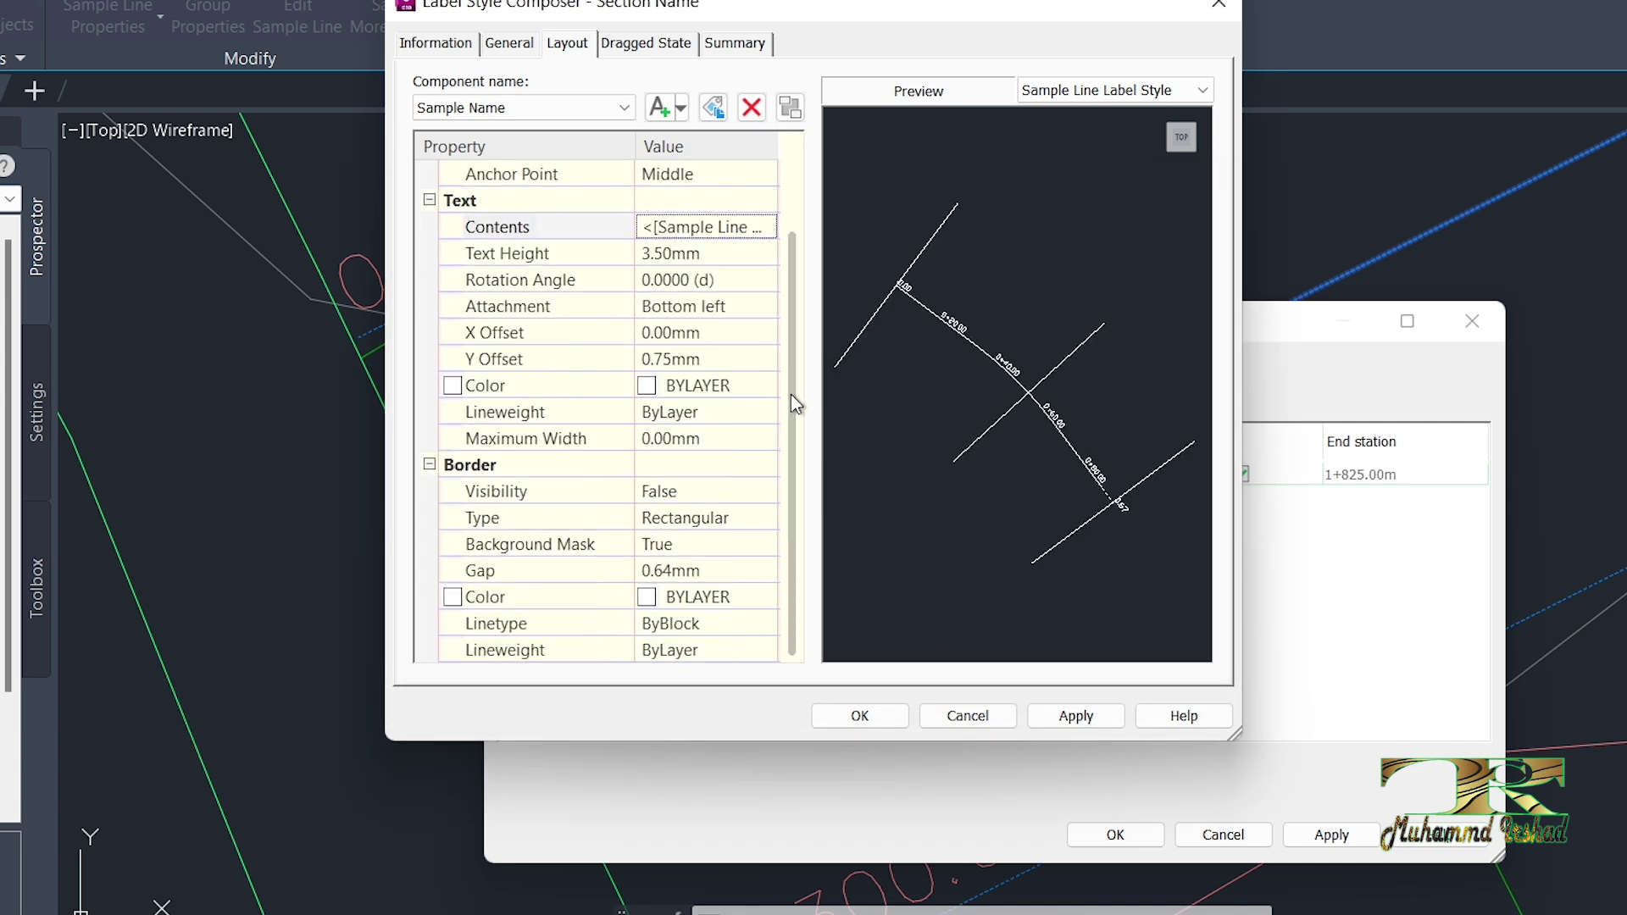
pyautogui.click(710, 252)
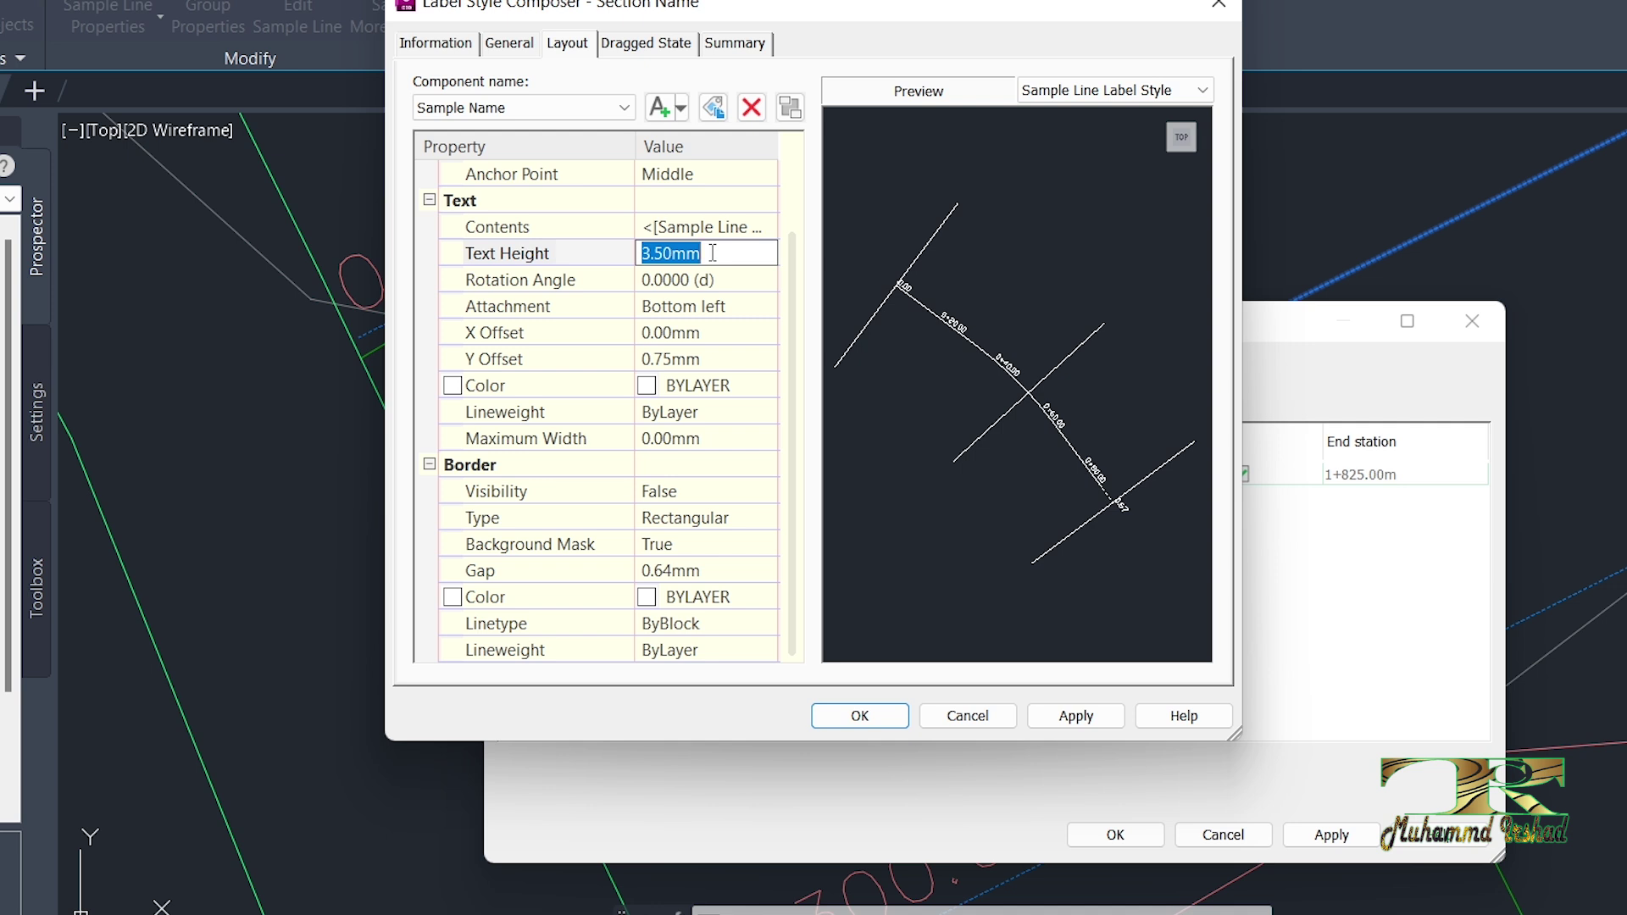
pyautogui.write('5')
pyautogui.click(771, 312)
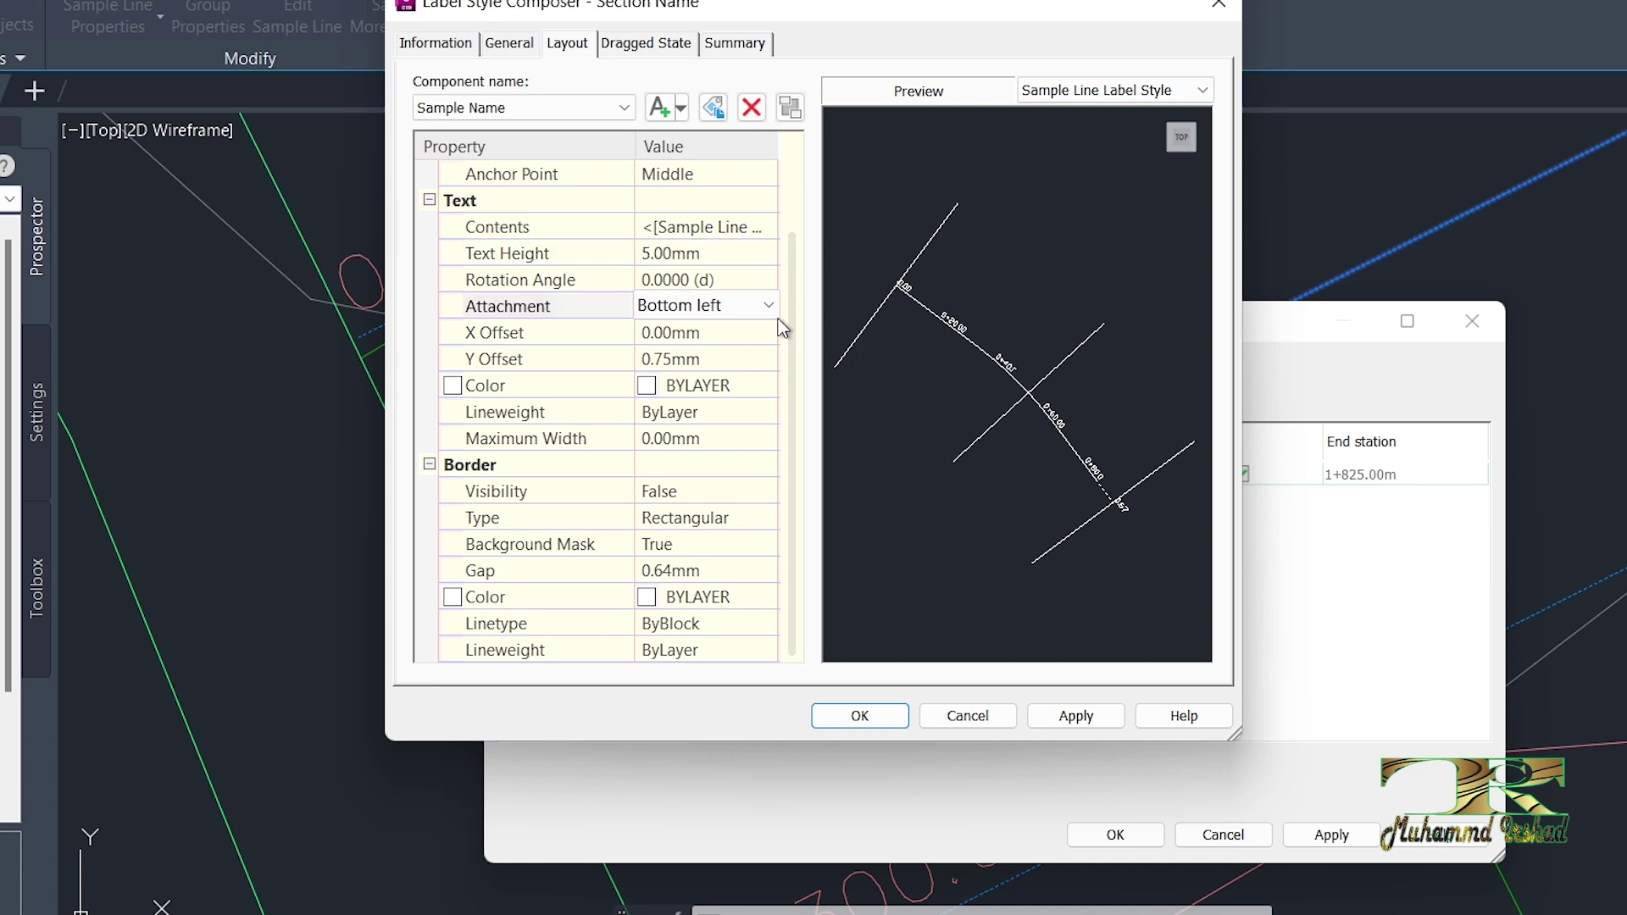
pyautogui.click(720, 280)
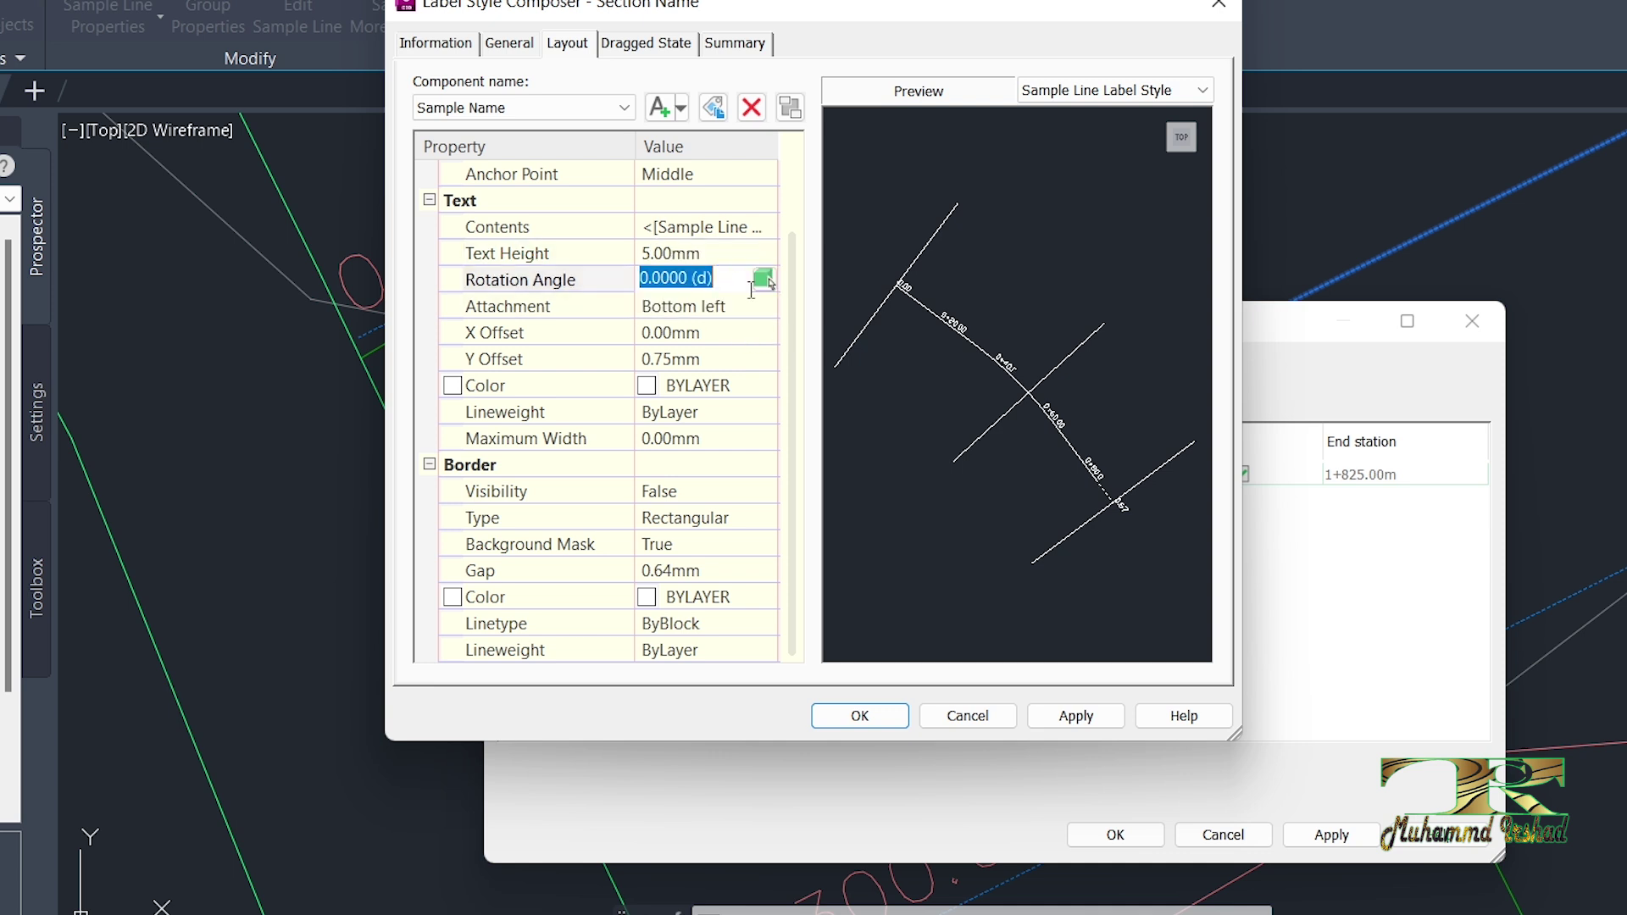
pyautogui.write('90')
pyautogui.click(765, 360)
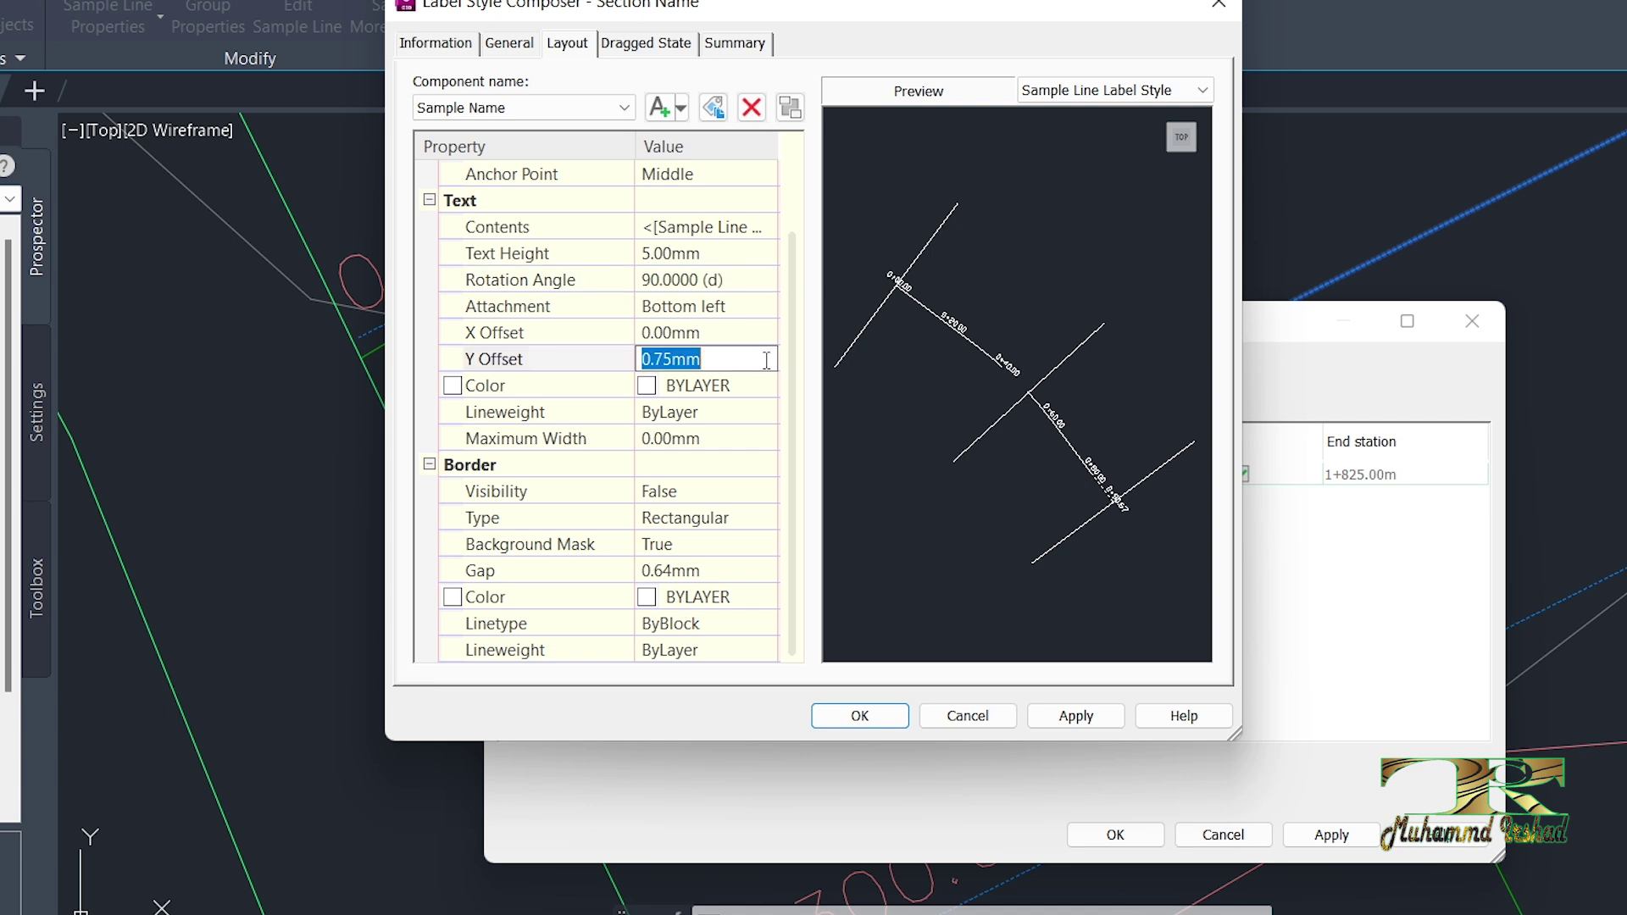
# Step: Set the Sample Name component's rotation angle to 0 degrees and its border background mask to False, and apply the changes
pyautogui.click(724, 252)
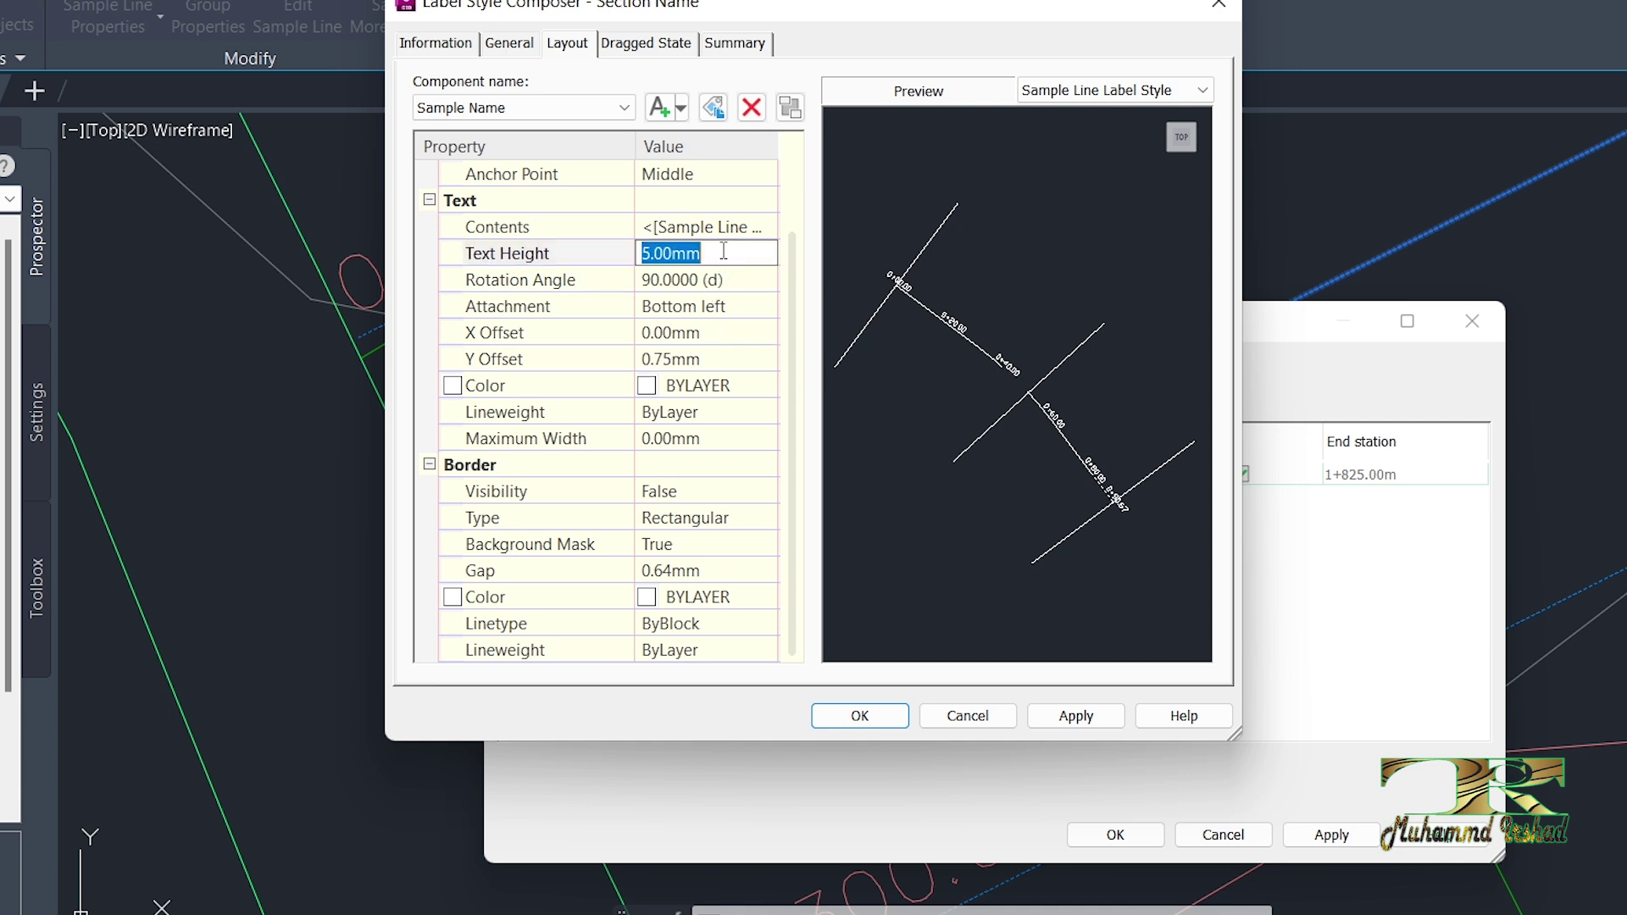
pyautogui.click(721, 278)
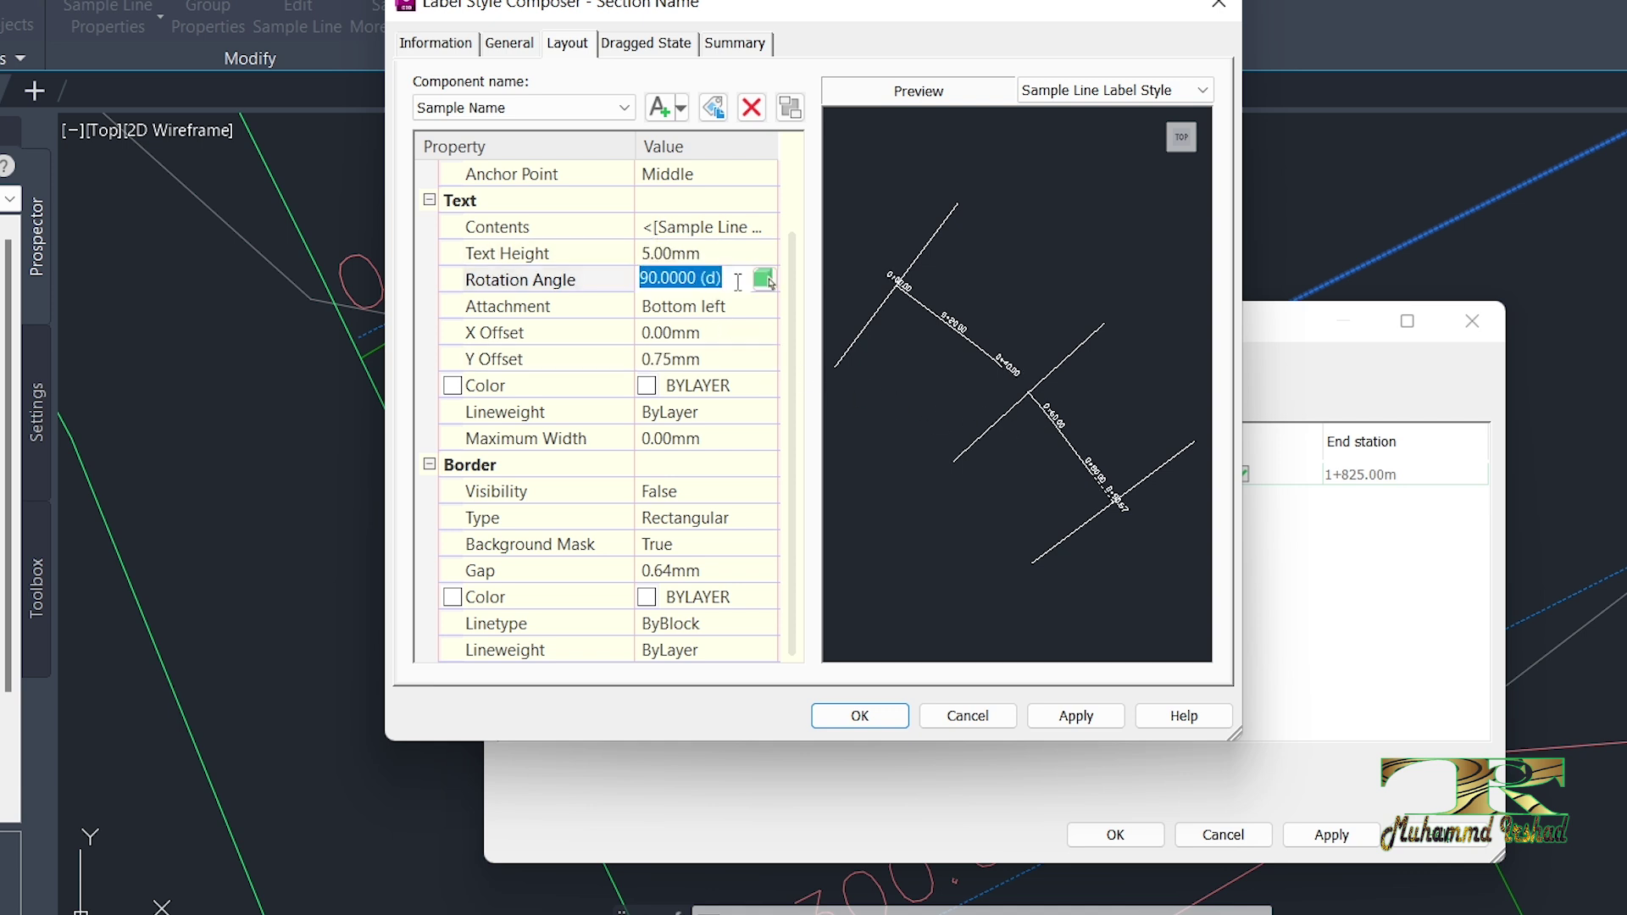
pyautogui.write('0')
pyautogui.click(764, 358)
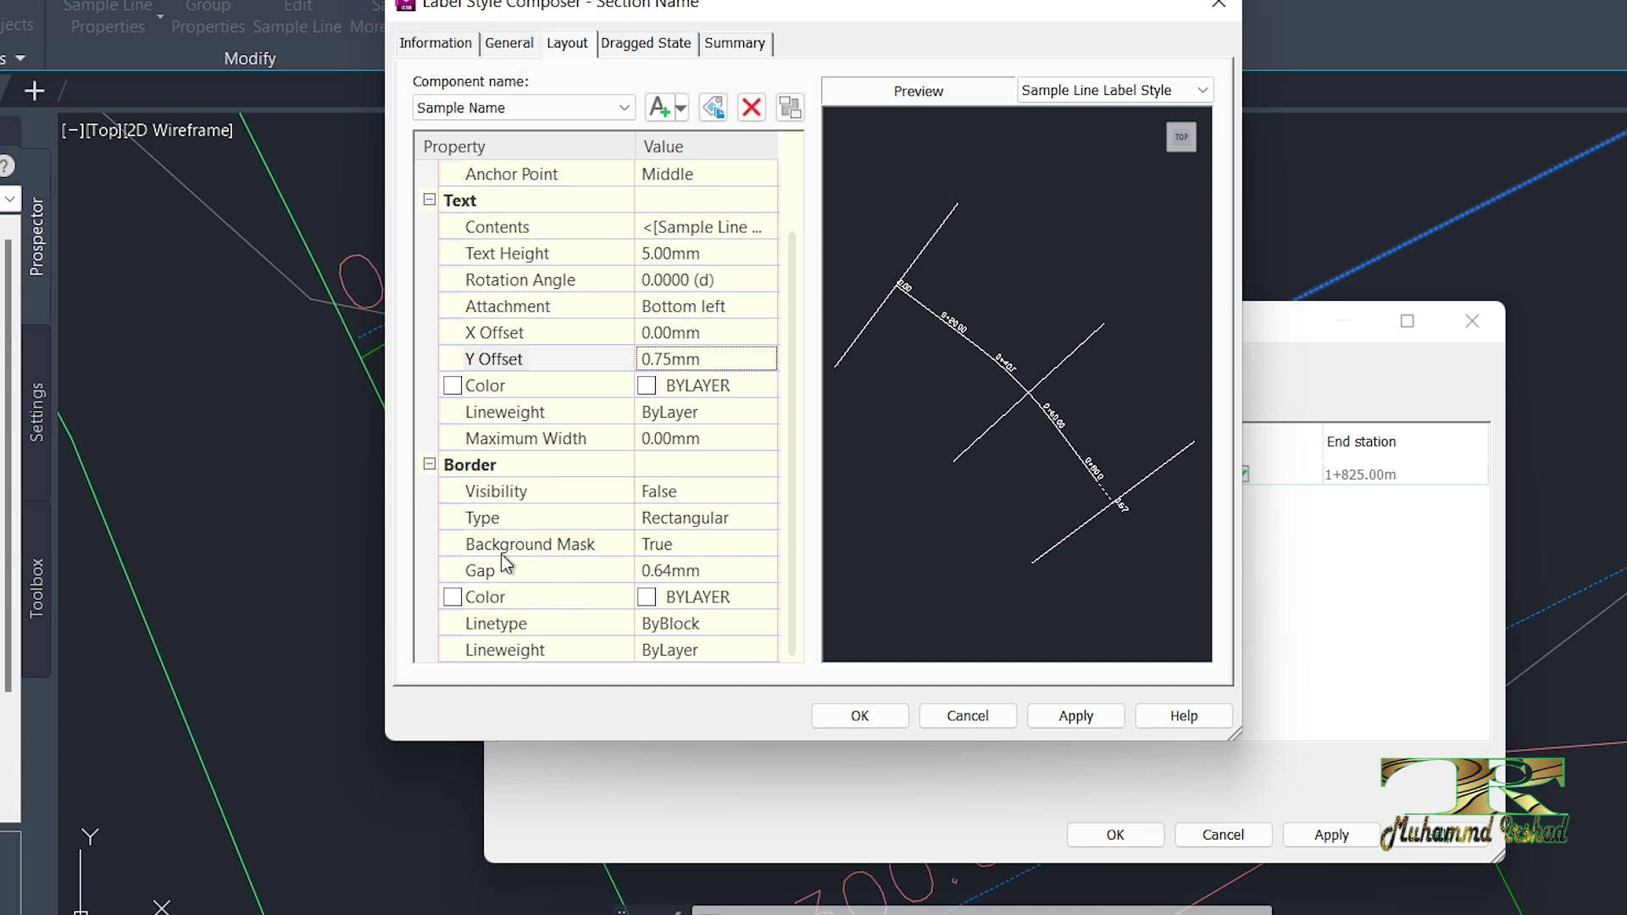
pyautogui.click(676, 548)
pyautogui.click(677, 547)
pyautogui.click(670, 564)
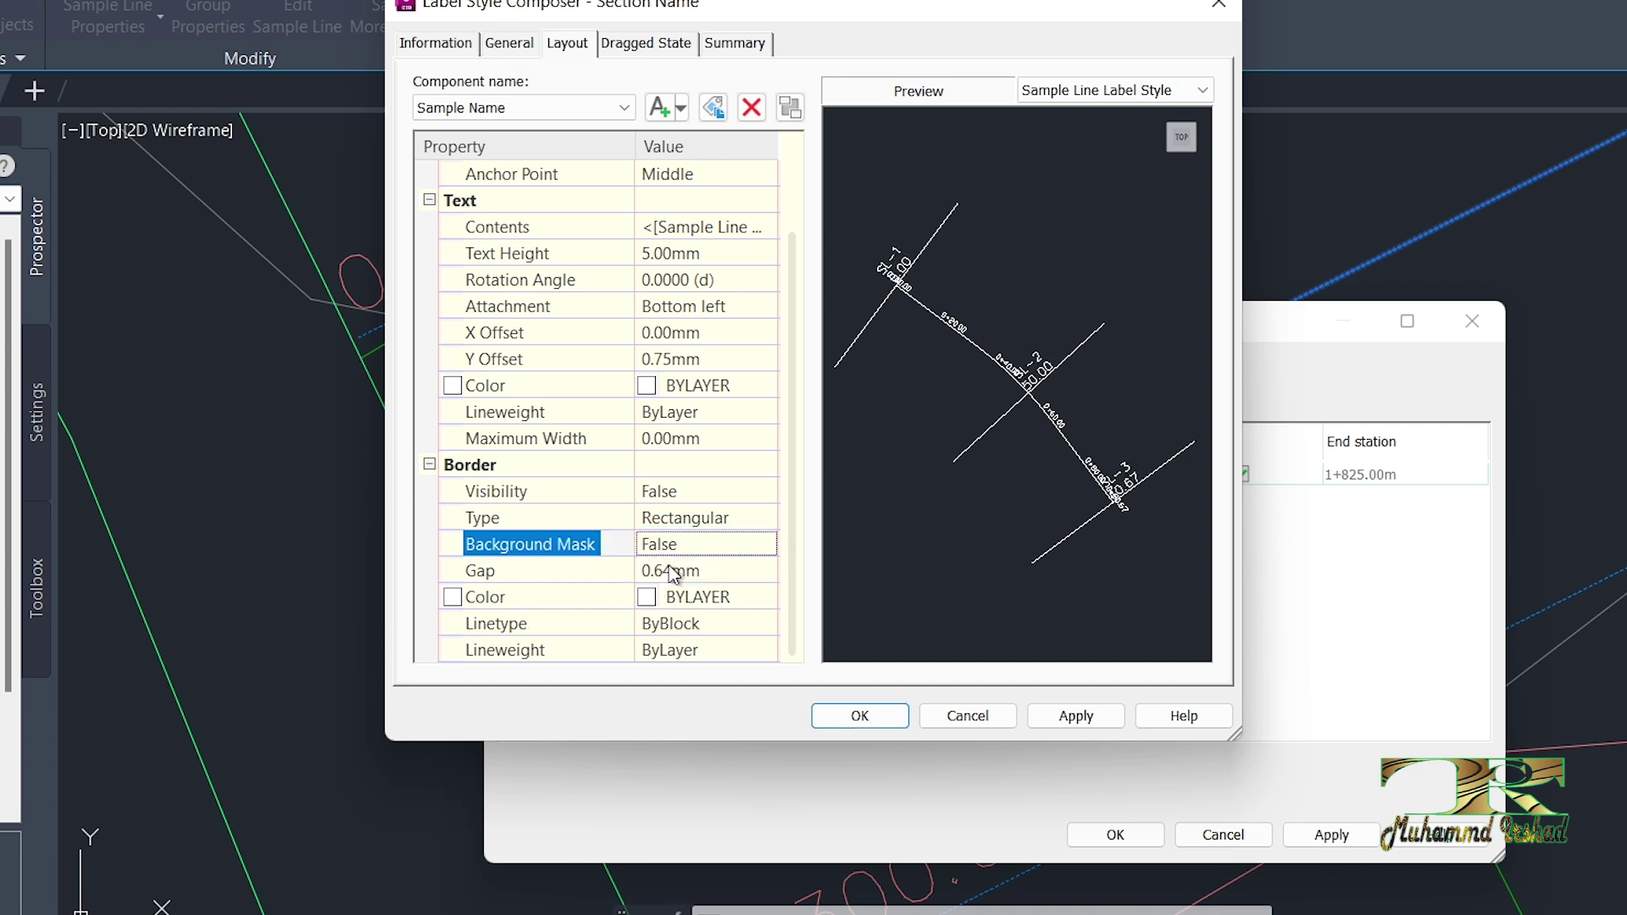
pyautogui.click(1073, 714)
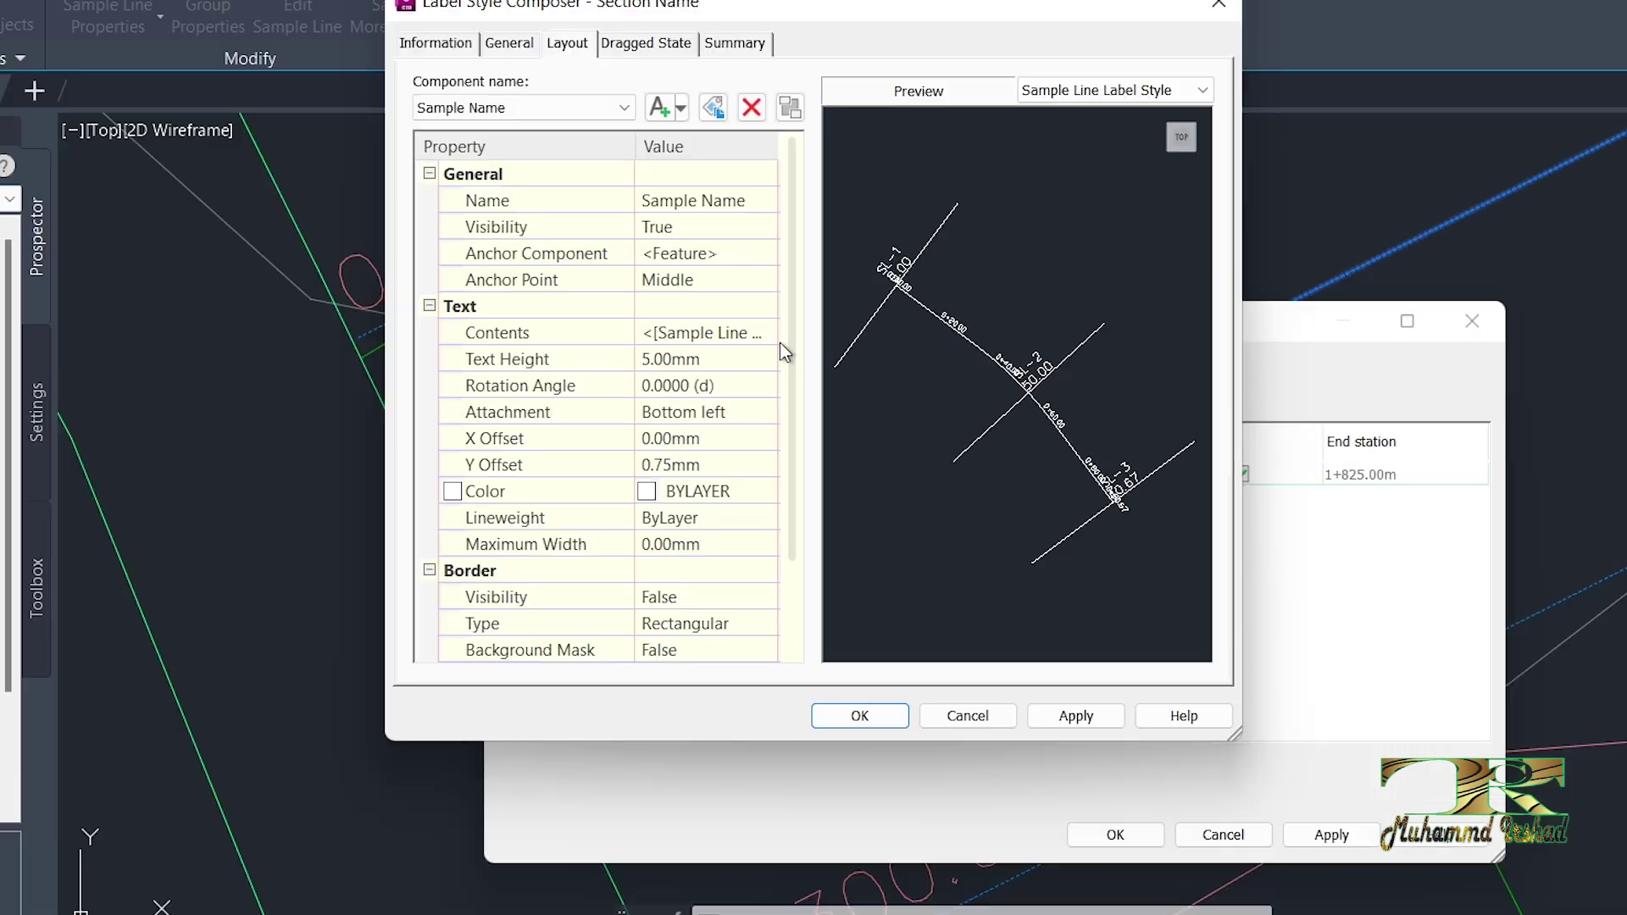
# Step: Try the Start and End anchor points for the Sample Name component and restore the anchor point to Middle
pyautogui.click(571, 190)
pyautogui.click(724, 276)
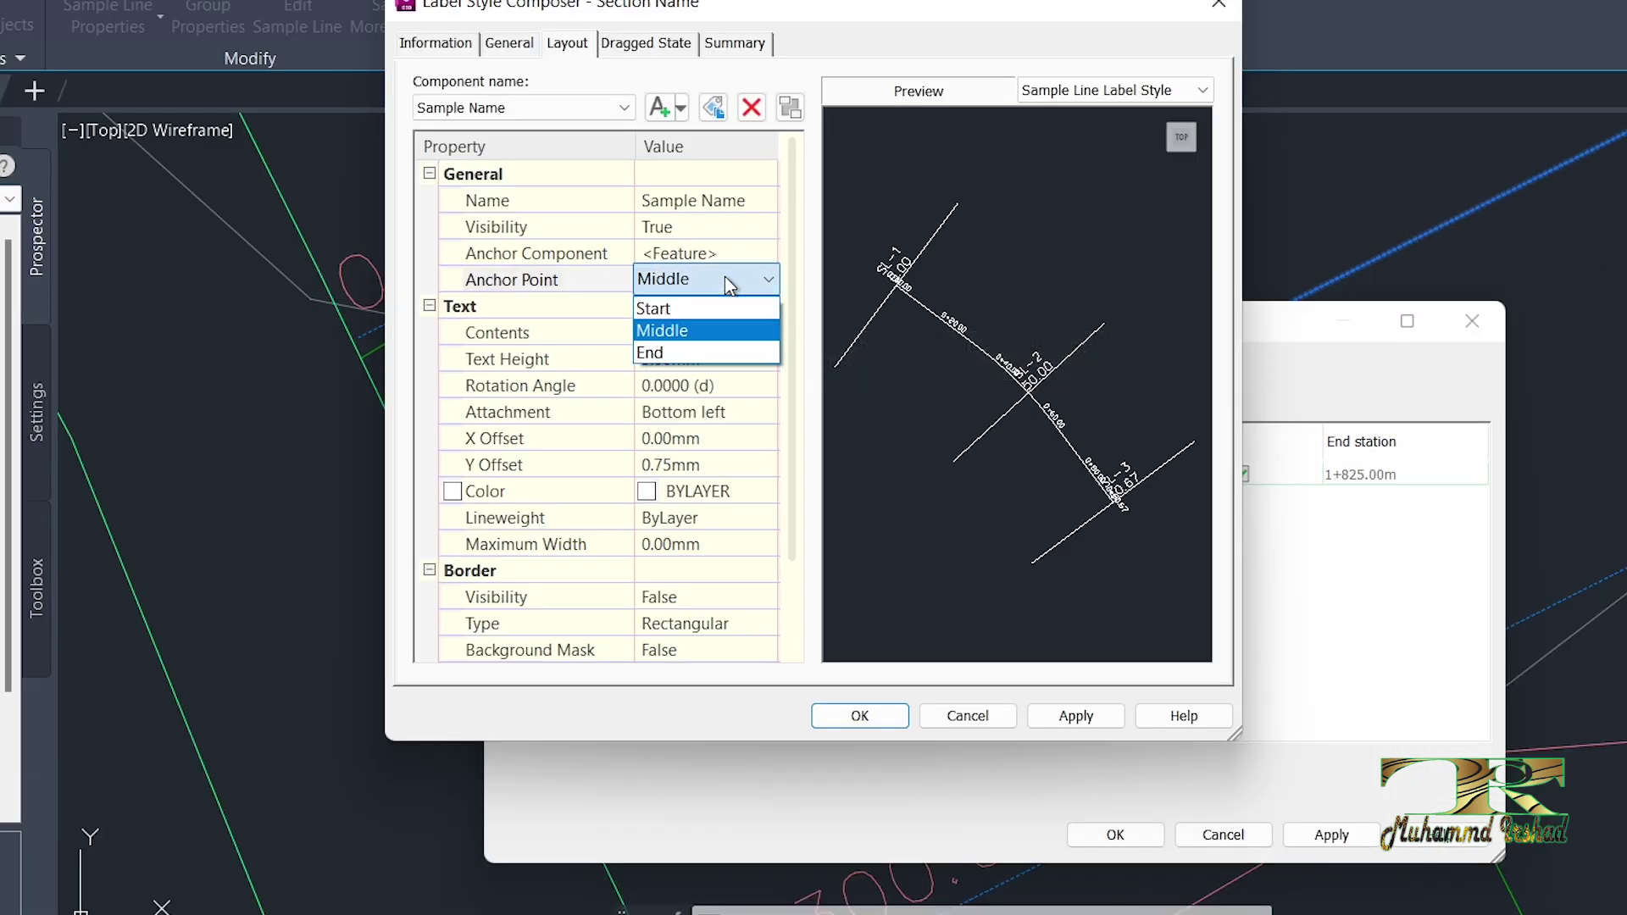
pyautogui.click(674, 306)
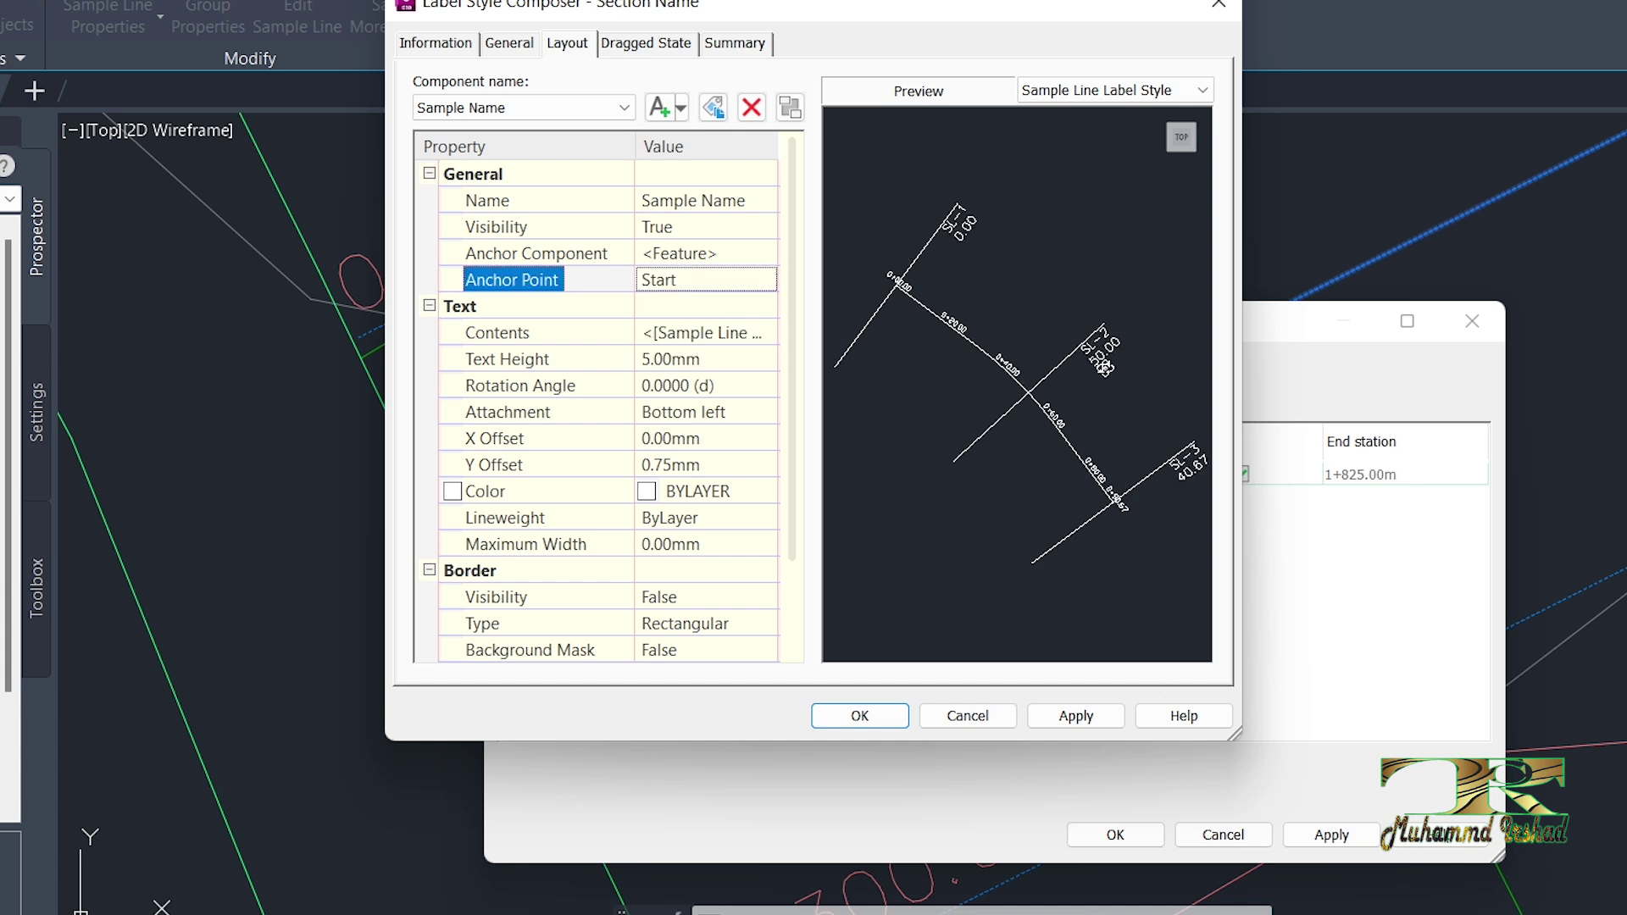
pyautogui.click(706, 288)
pyautogui.click(706, 284)
pyautogui.click(661, 346)
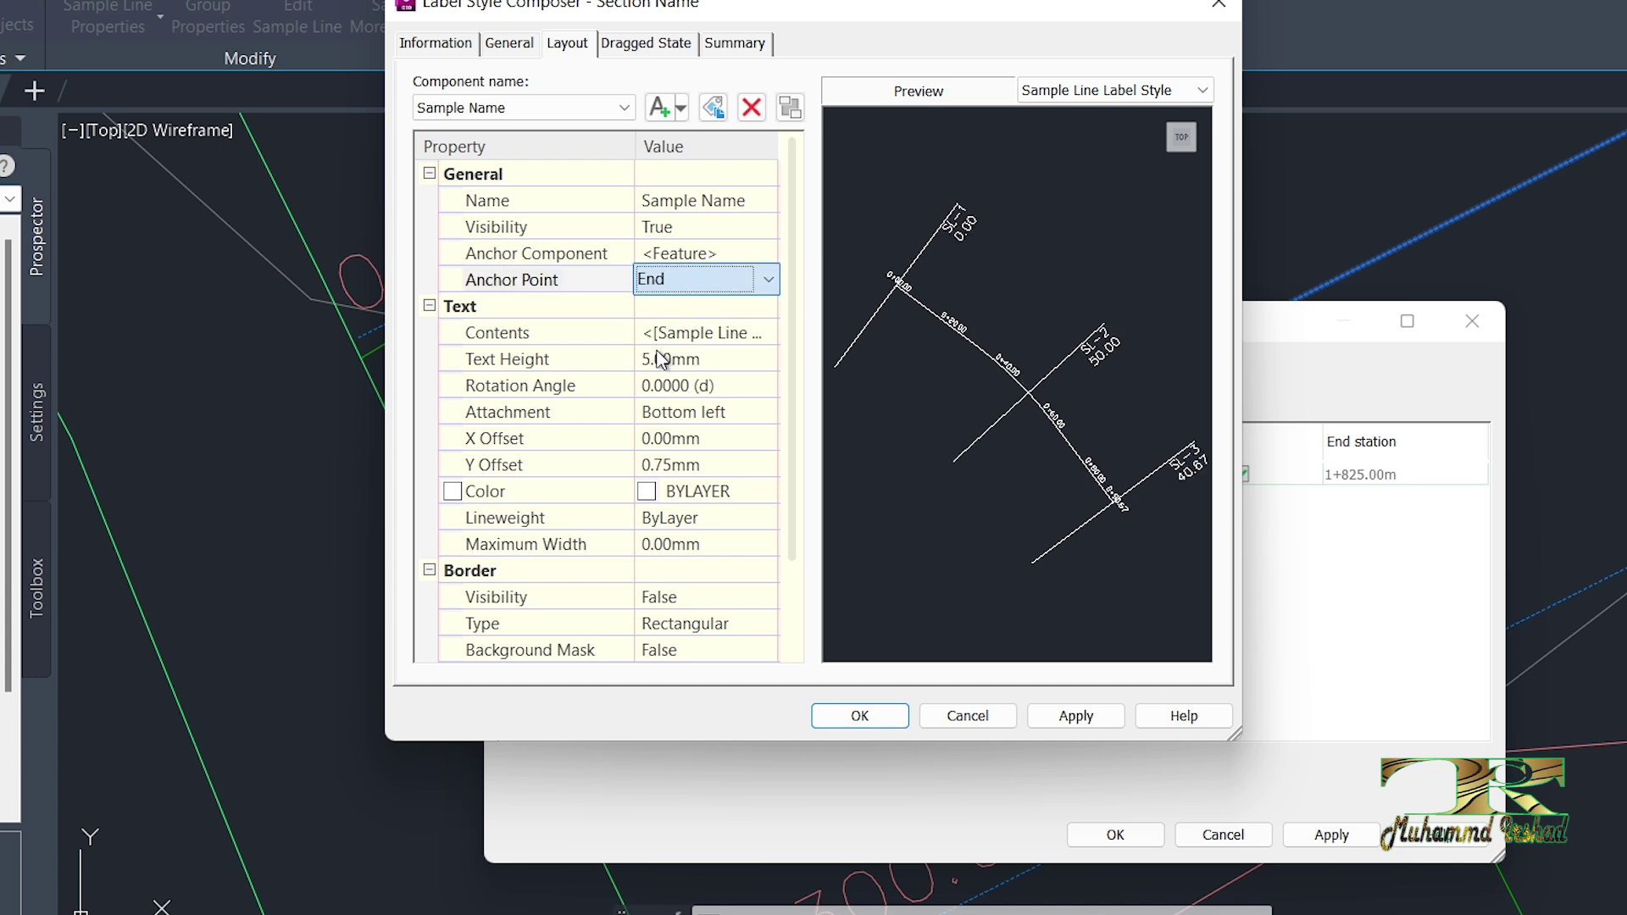
pyautogui.click(711, 279)
pyautogui.click(704, 280)
pyautogui.click(688, 330)
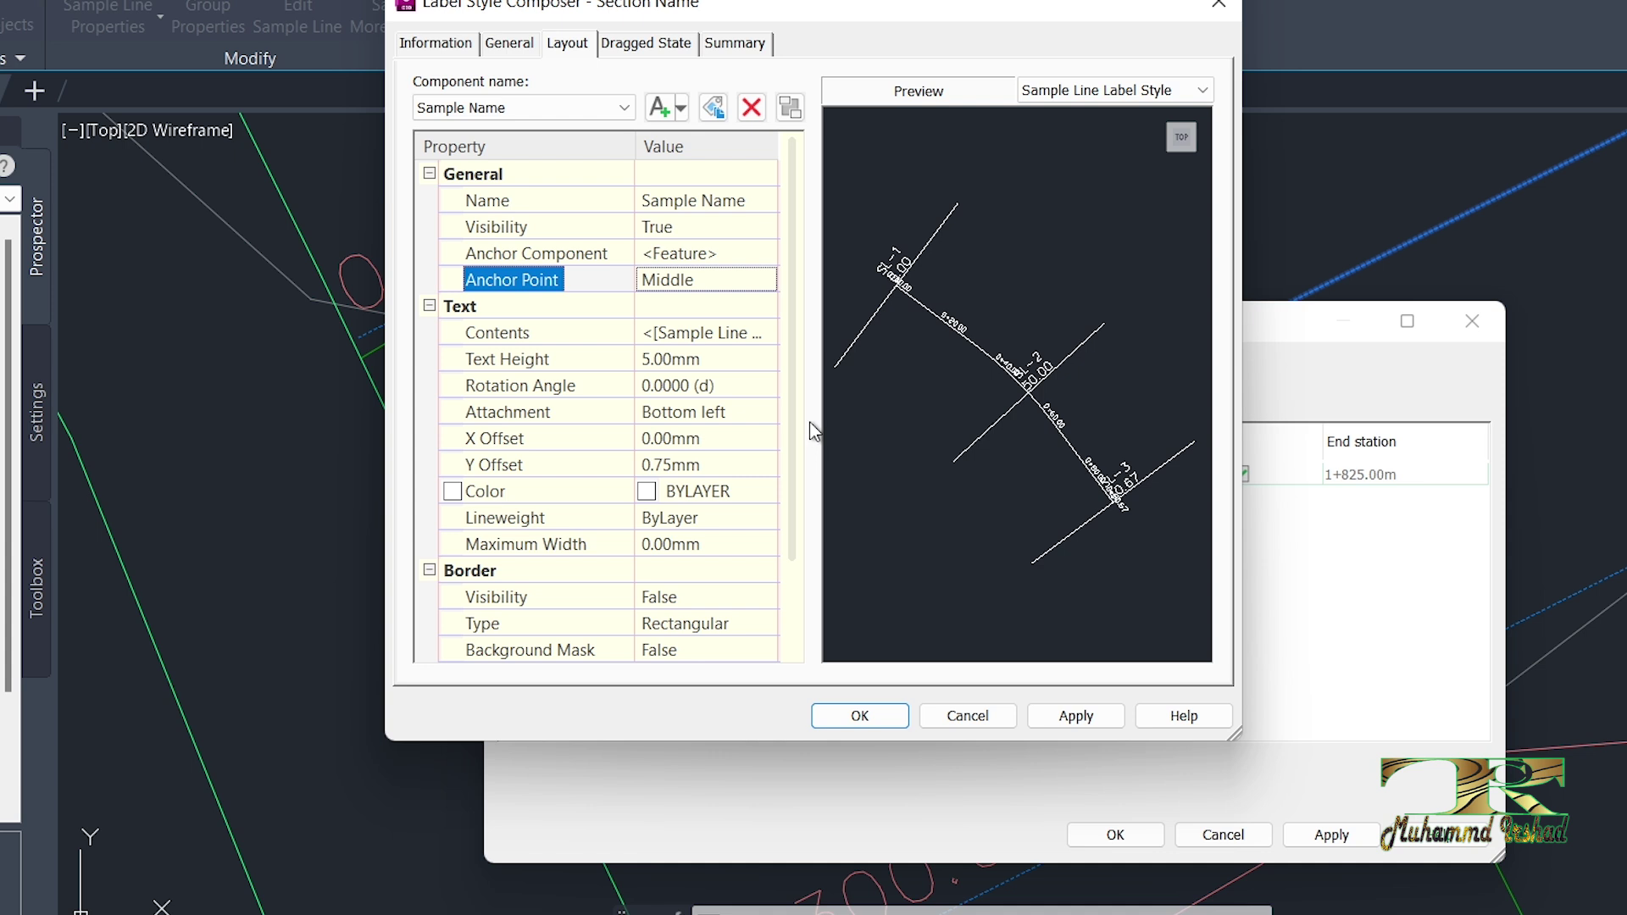
# Step: Set the Sample Name attachment to Middle center and apply the edited Section Name style to the Main Road SL labels
pyautogui.click(766, 414)
pyautogui.click(765, 414)
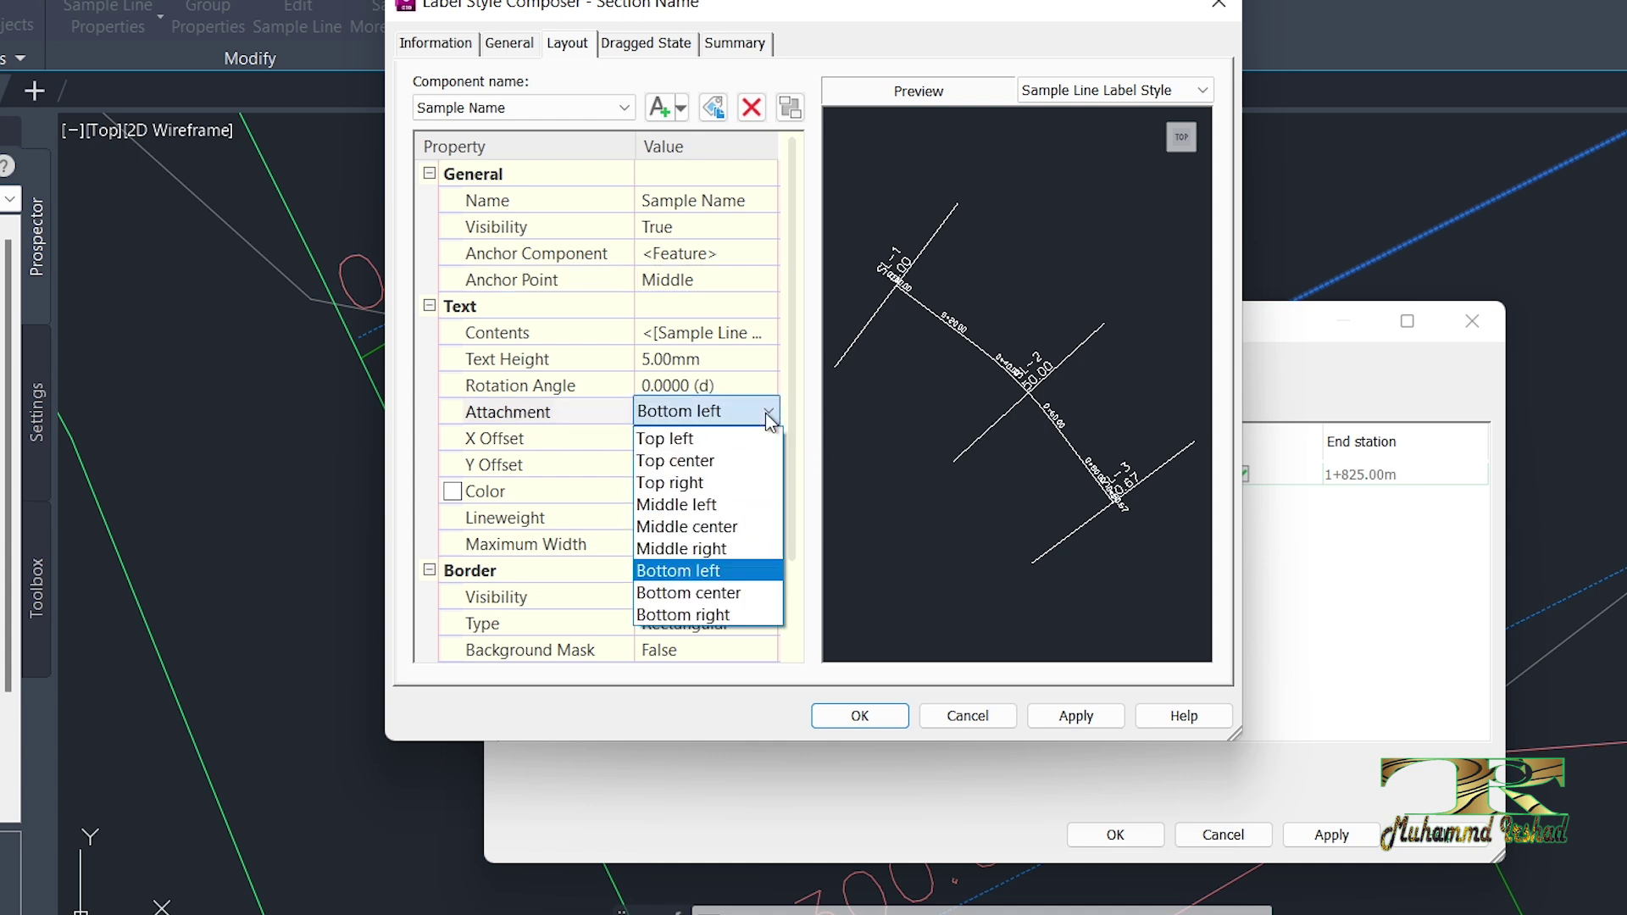
pyautogui.click(710, 526)
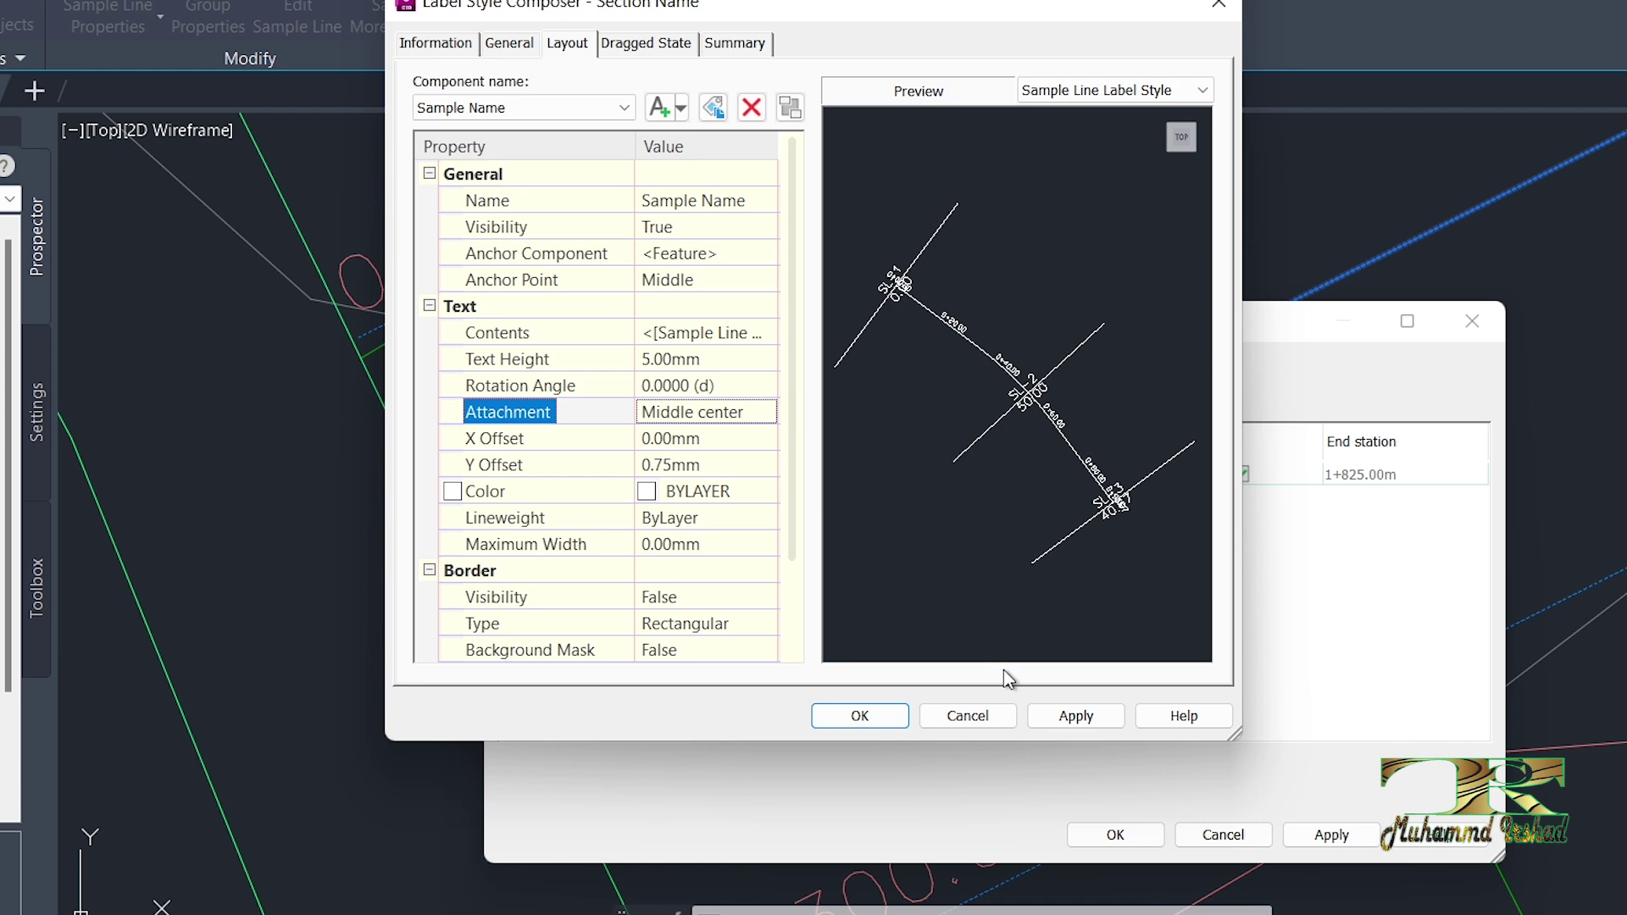
pyautogui.click(1075, 716)
pyautogui.click(856, 715)
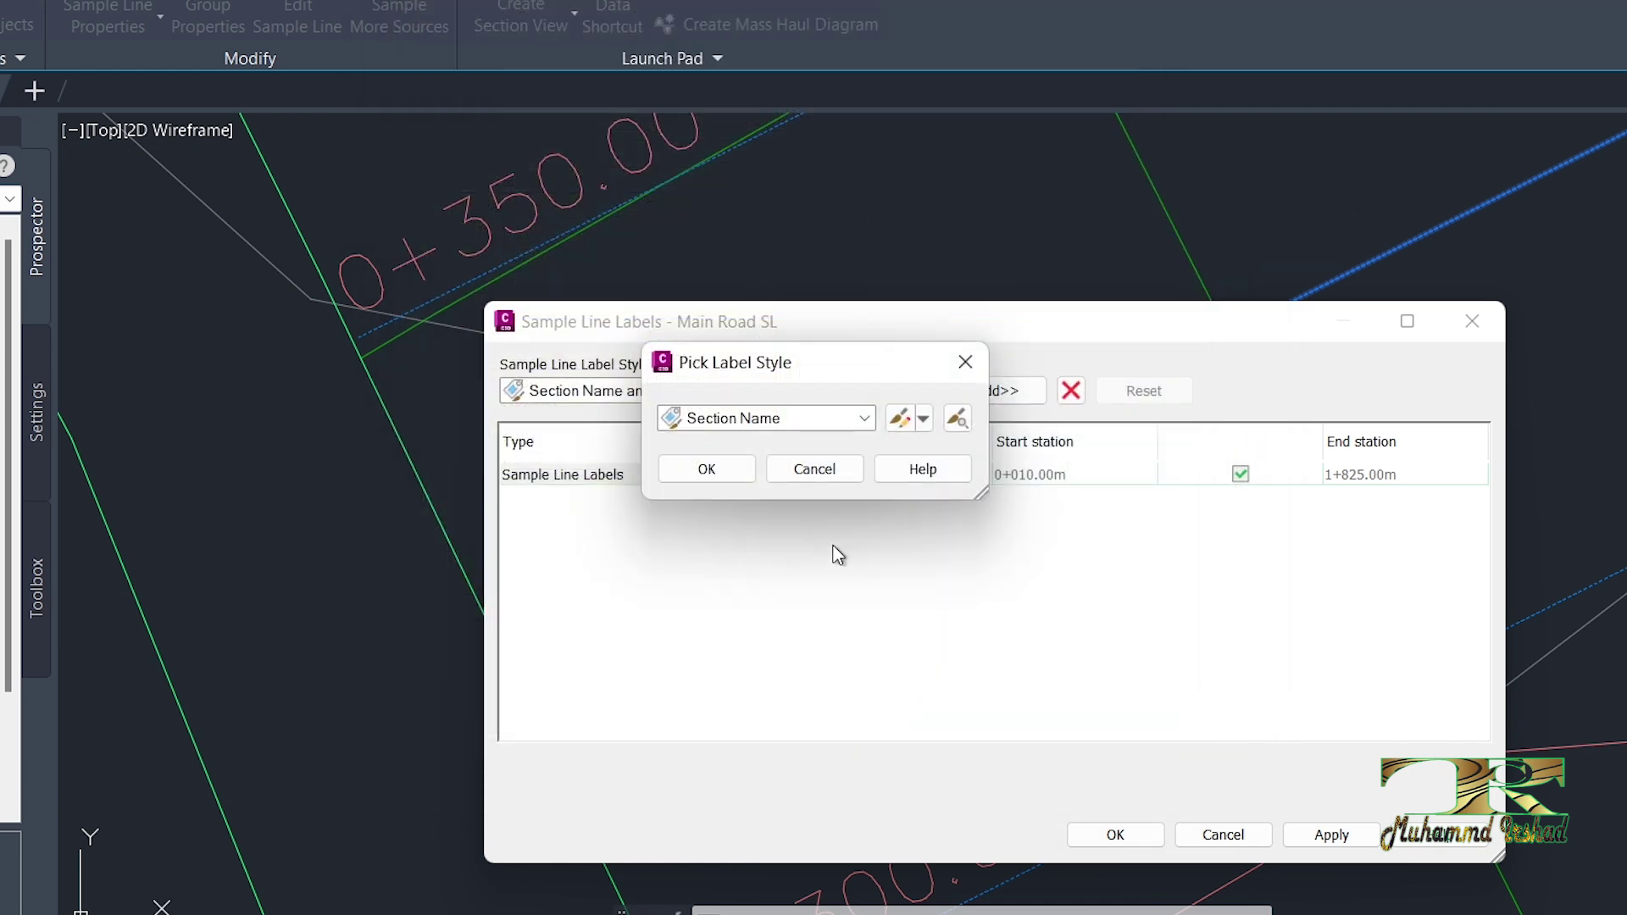
pyautogui.click(705, 468)
pyautogui.click(1328, 835)
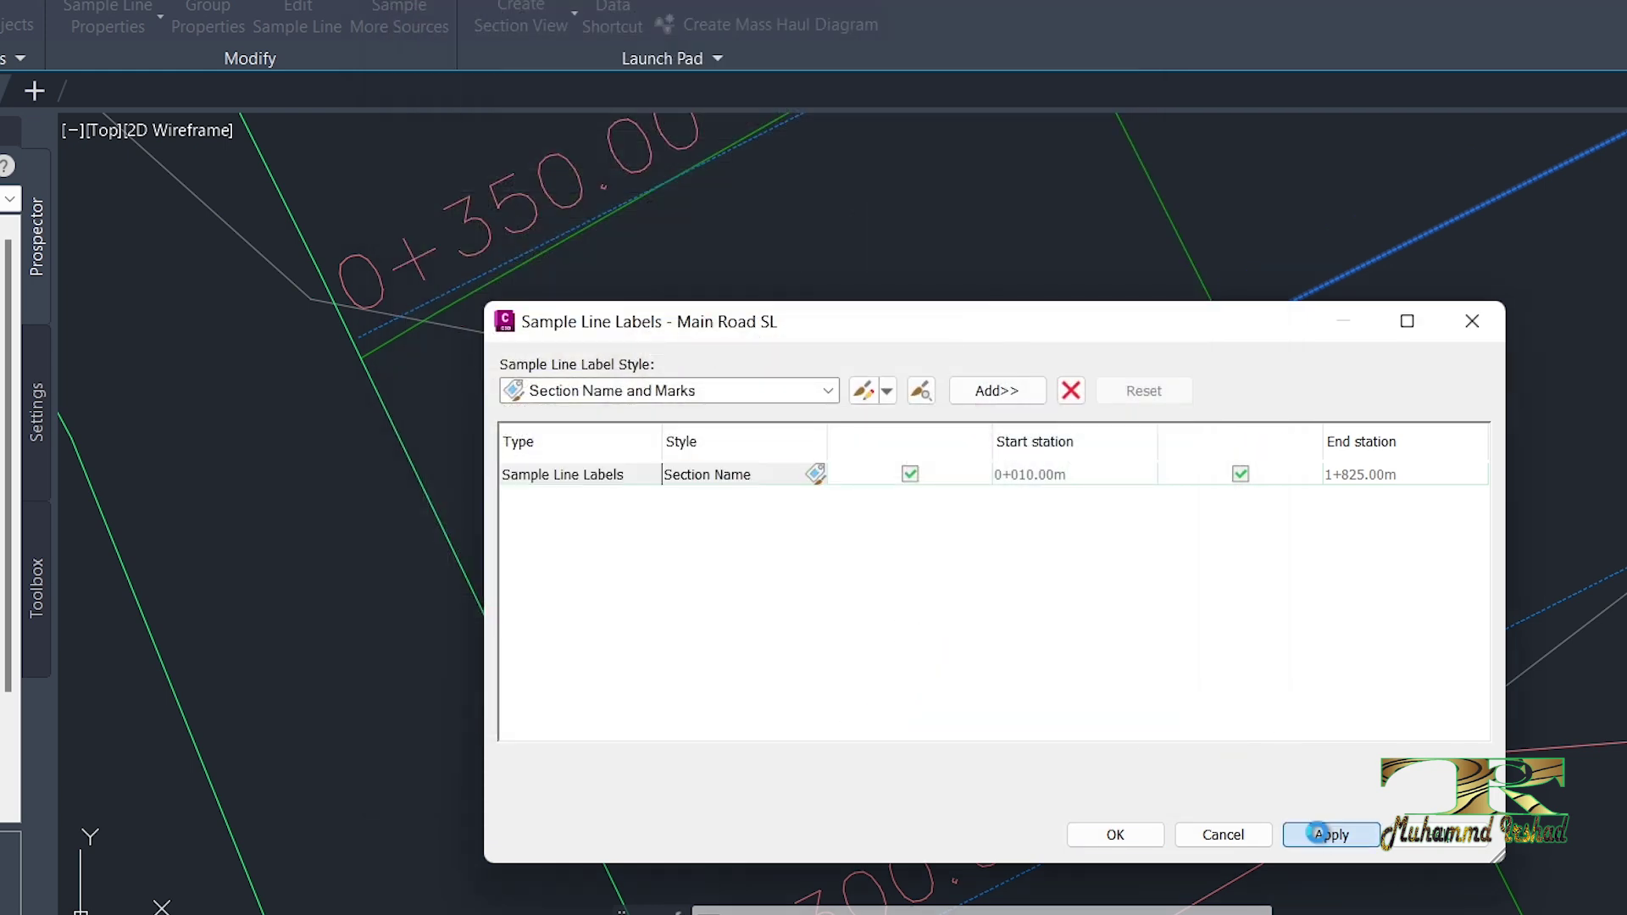
pyautogui.click(1115, 835)
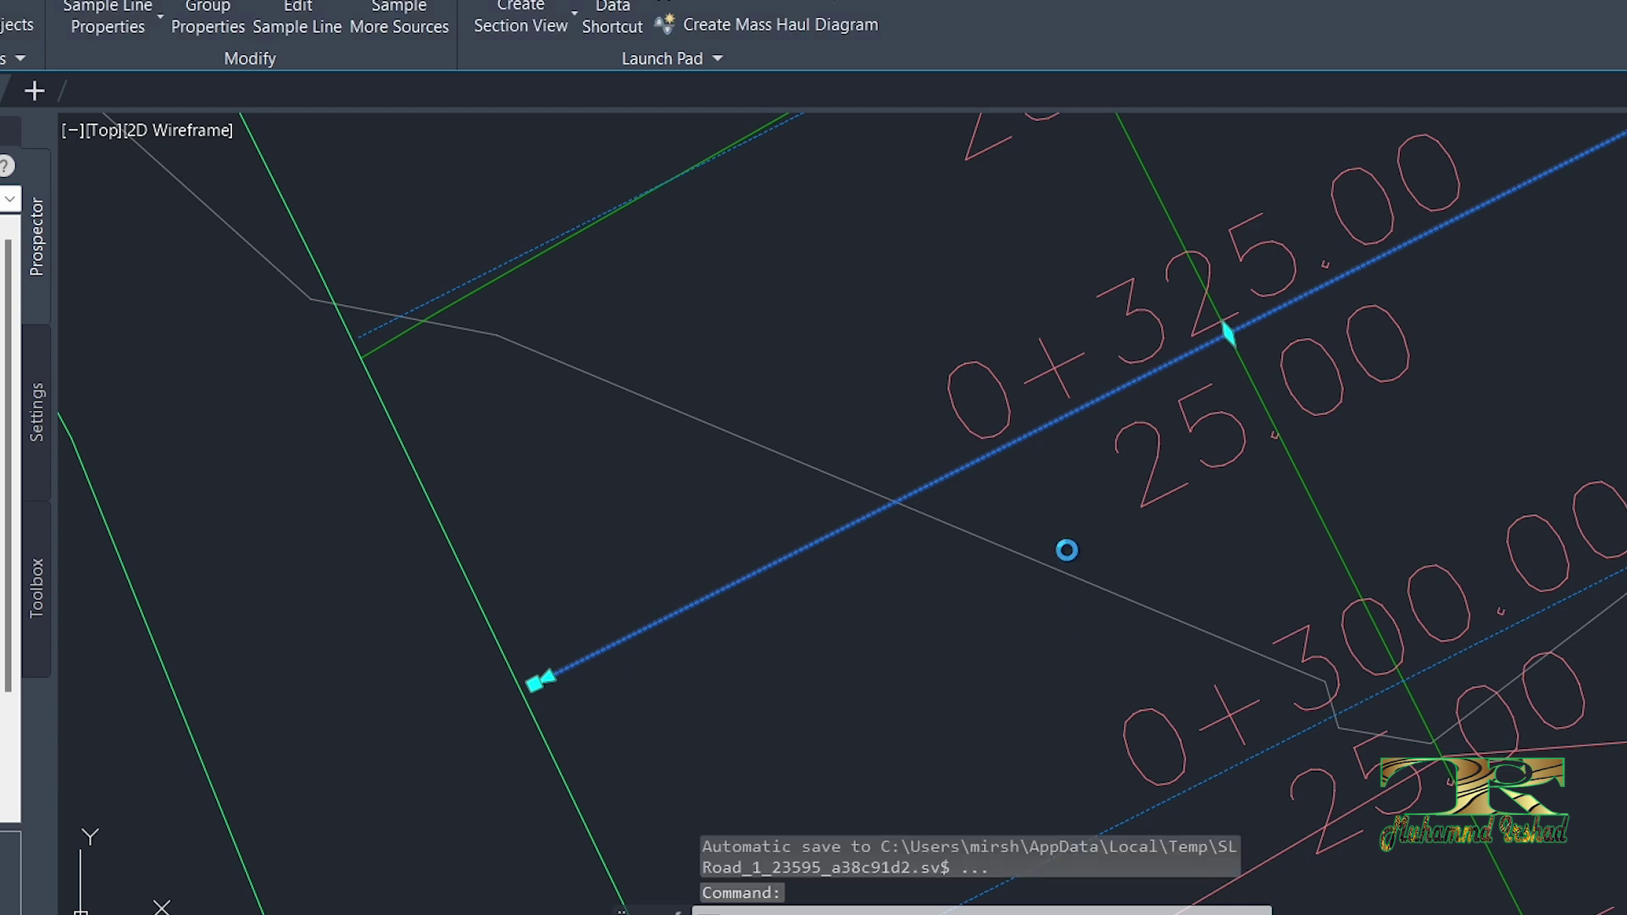
# Step: Examine the station and distance labels on the sample lines along the road, and clear the selection
pyautogui.scroll(-3, 1067, 549)
pyautogui.scroll(-2, 1067, 549)
pyautogui.moveTo(1067, 549); pyautogui.dragTo(940, 326, button='middle')
pyautogui.moveTo(1144, 646); pyautogui.dragTo(1025, 497, button='middle')
pyautogui.moveTo(1178, 671); pyautogui.dragTo(1076, 499, button='middle')
pyautogui.scroll(2, 1136, 611)
pyautogui.scroll(2, 1137, 611)
pyautogui.scroll(1, 1188, 624)
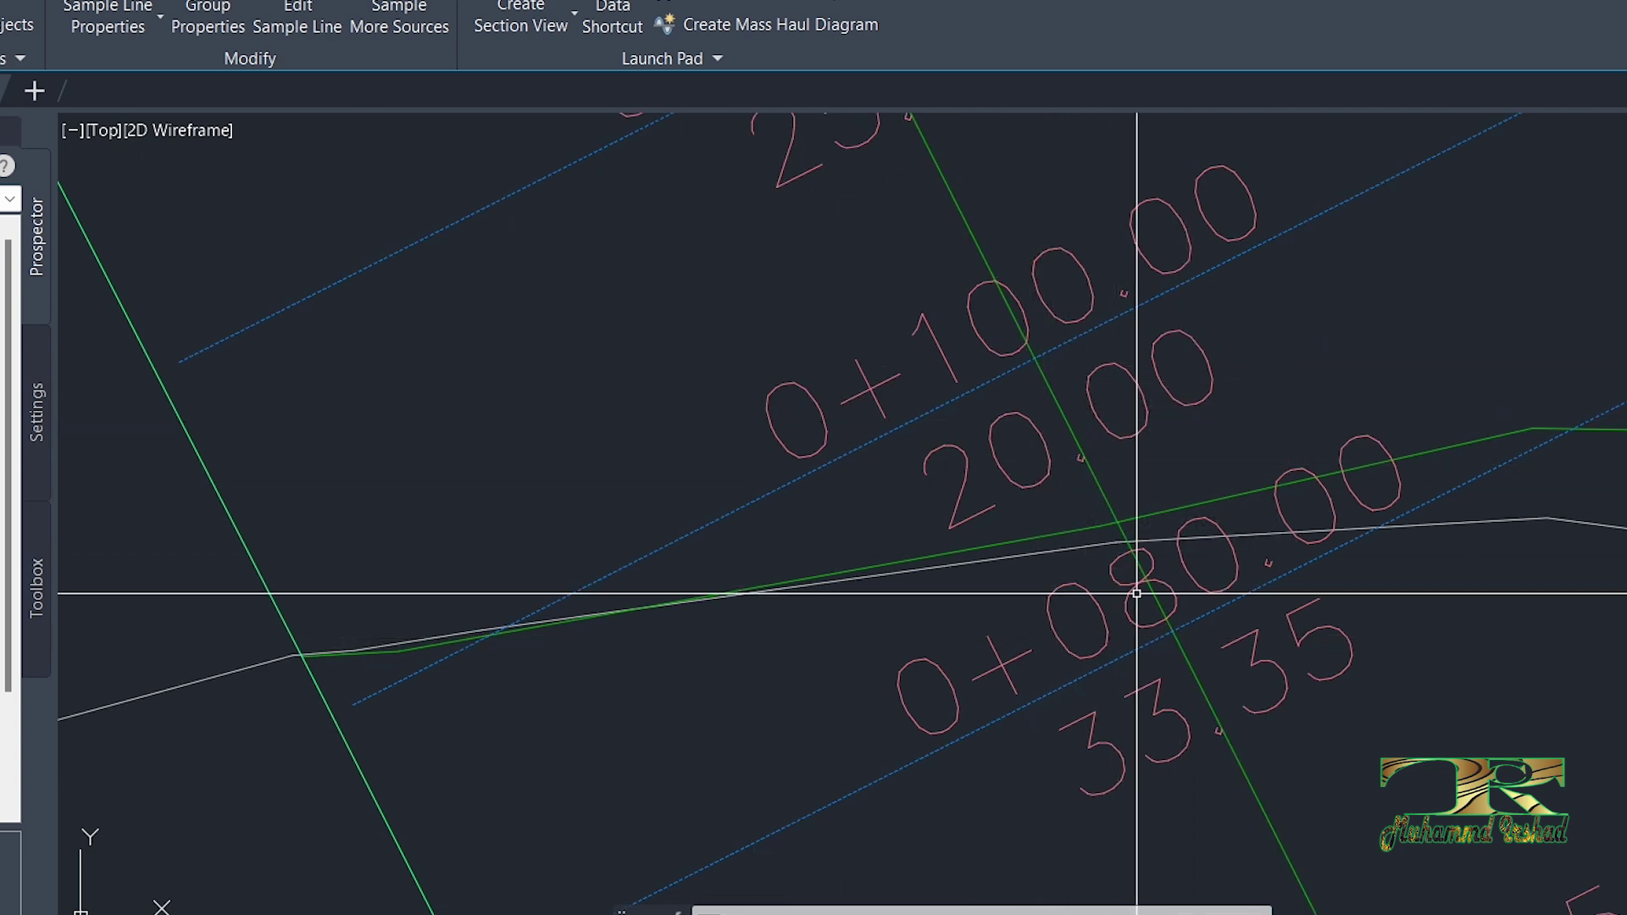
pyautogui.scroll(-3, 1144, 562)
pyautogui.scroll(3, 1108, 610)
pyautogui.moveTo(1027, 472); pyautogui.dragTo(1027, 617, button='middle')
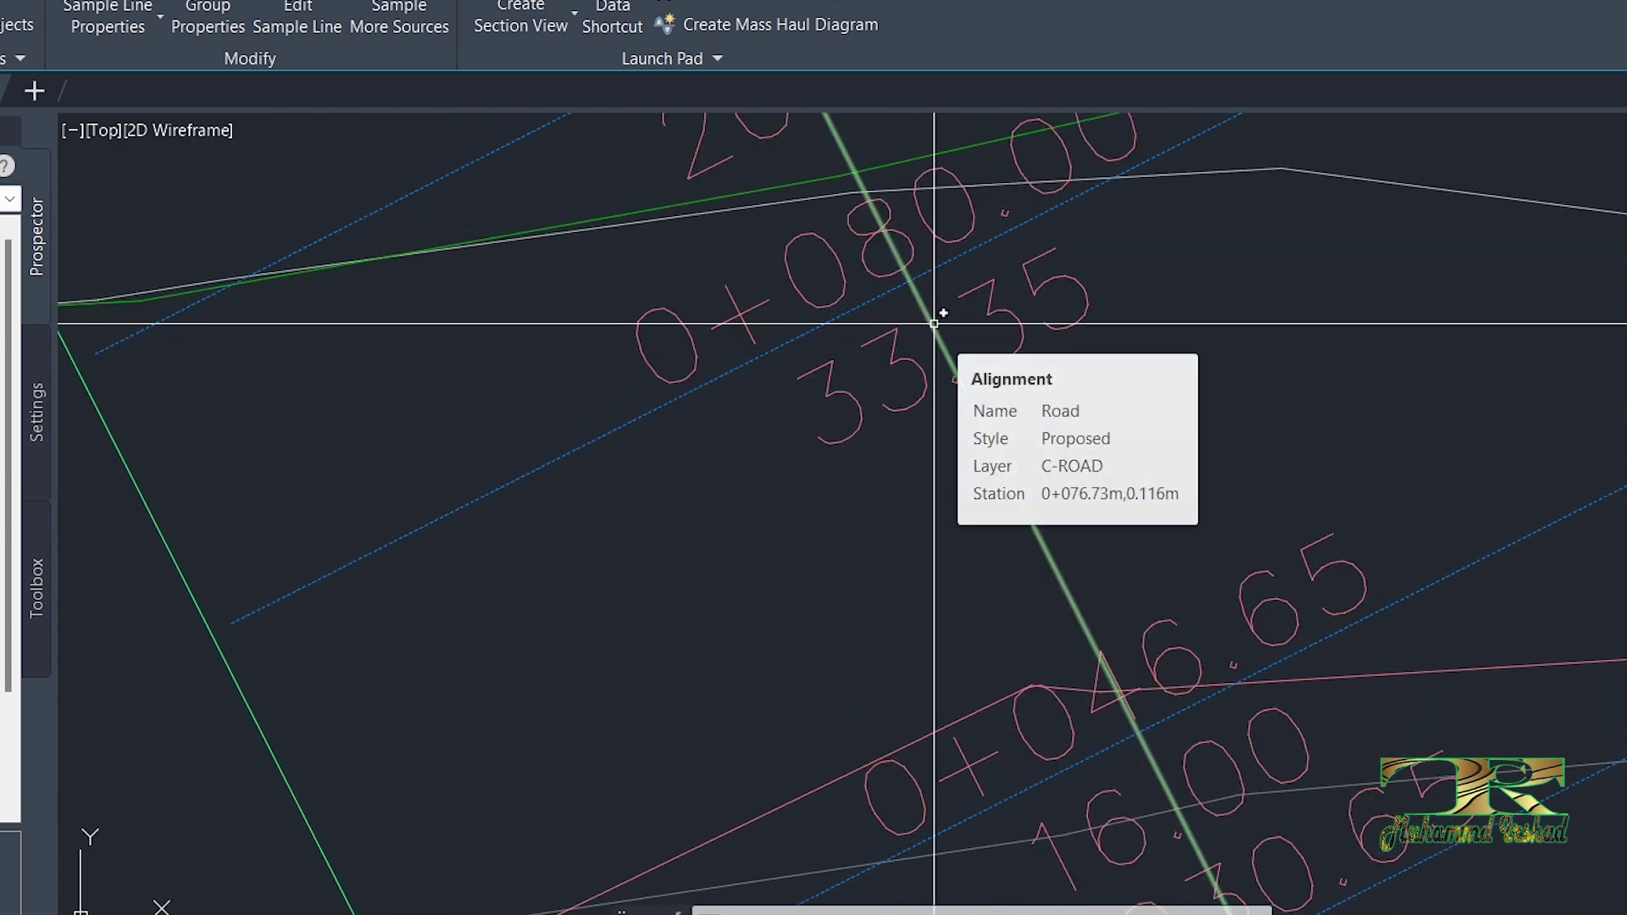
pyautogui.scroll(-4, 969, 386)
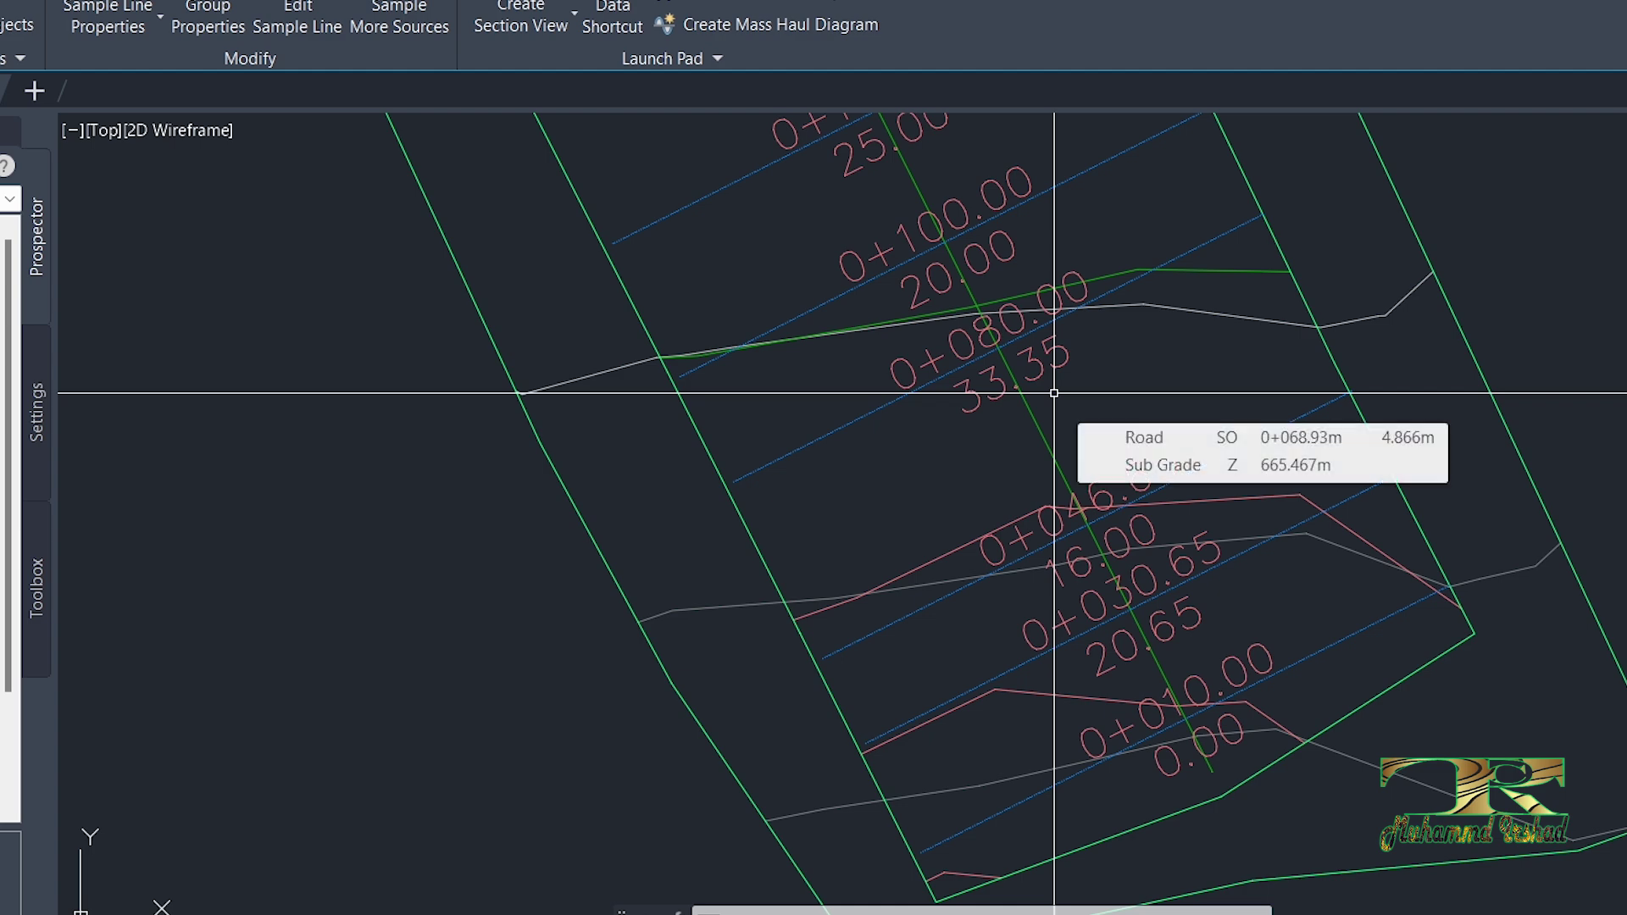
pyautogui.scroll(-3, 1054, 393)
pyautogui.moveTo(1039, 276); pyautogui.dragTo(1083, 592, button='middle')
pyautogui.scroll(4, 945, 414)
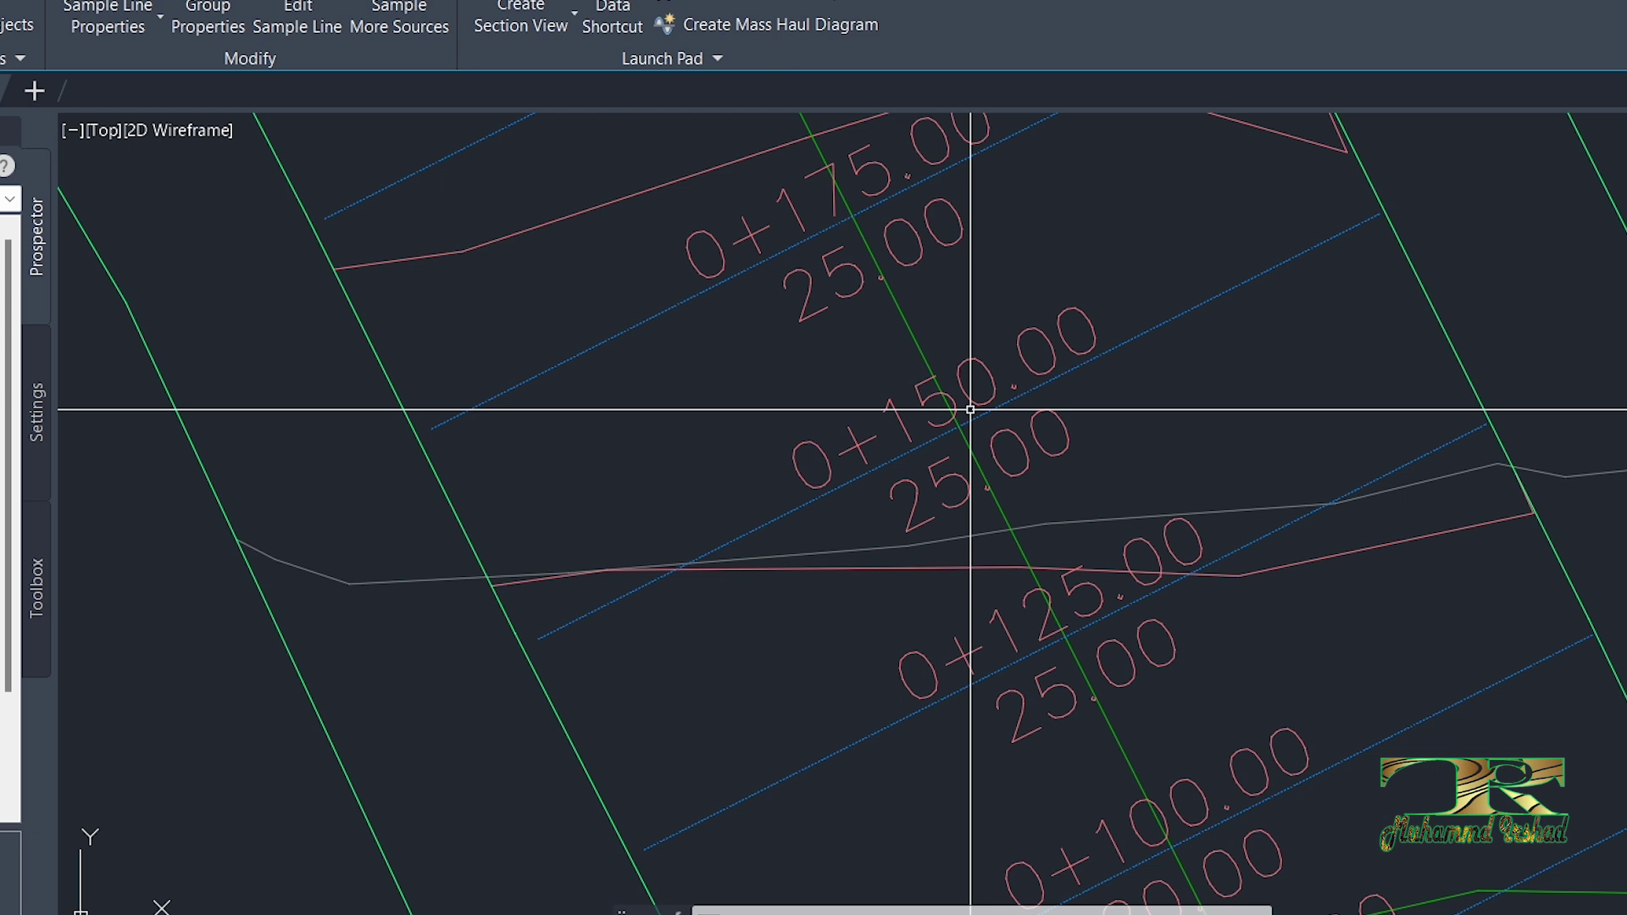
pyautogui.press('Escape')
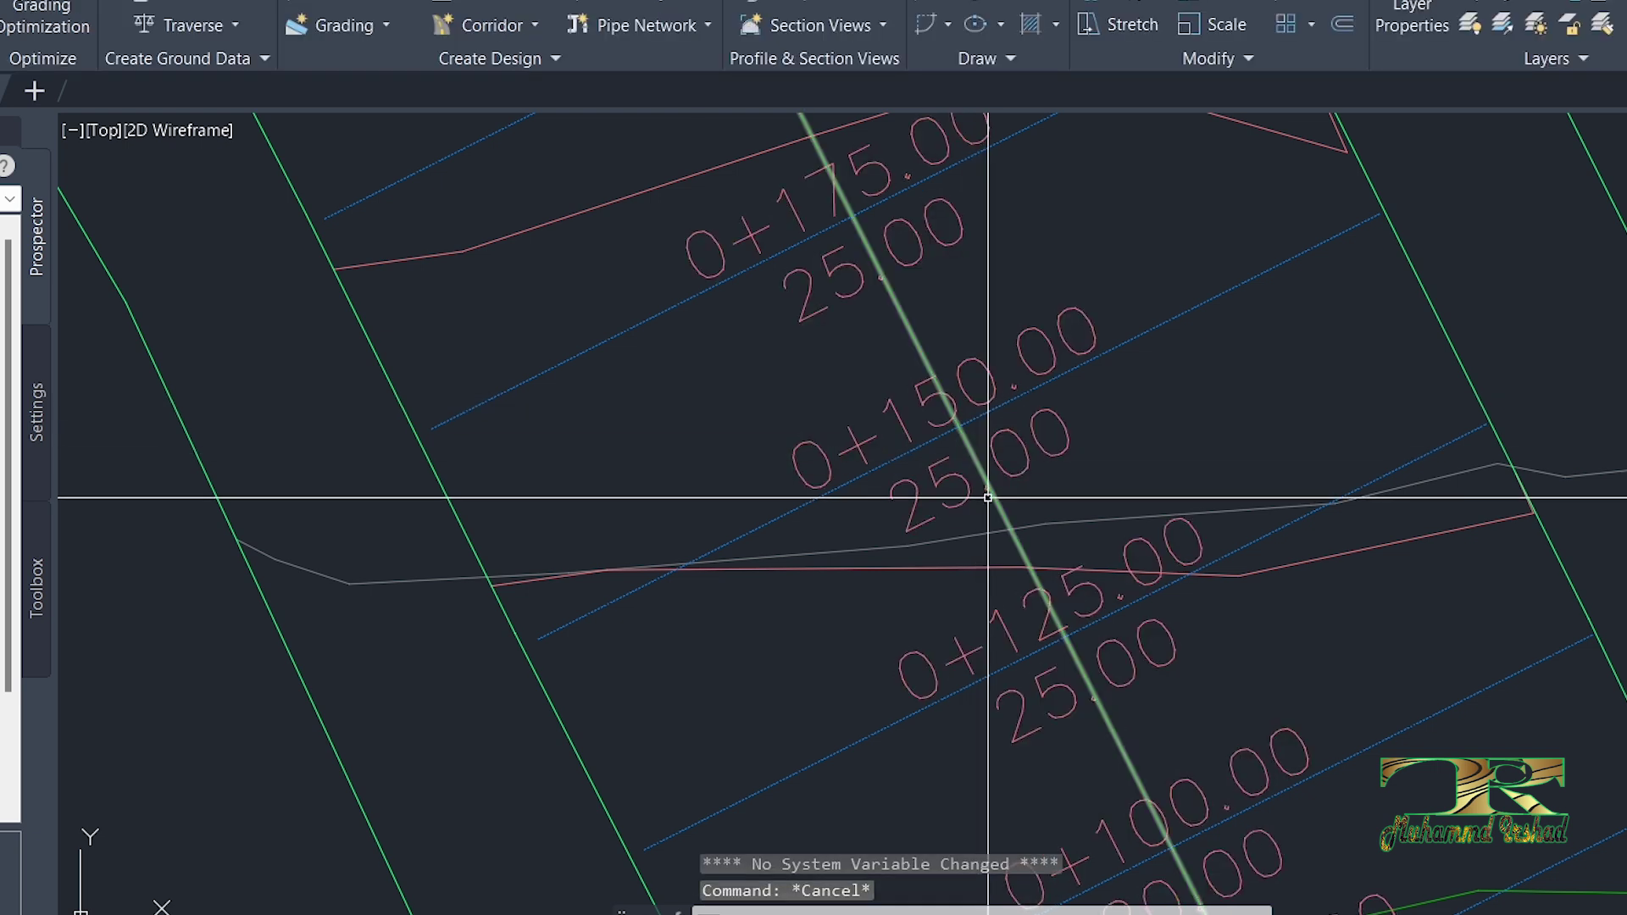
# Step: Open the Section Name label style for editing from the sample line labels of the Main Road SL group
pyautogui.click(971, 407)
pyautogui.rightClick(971, 406)
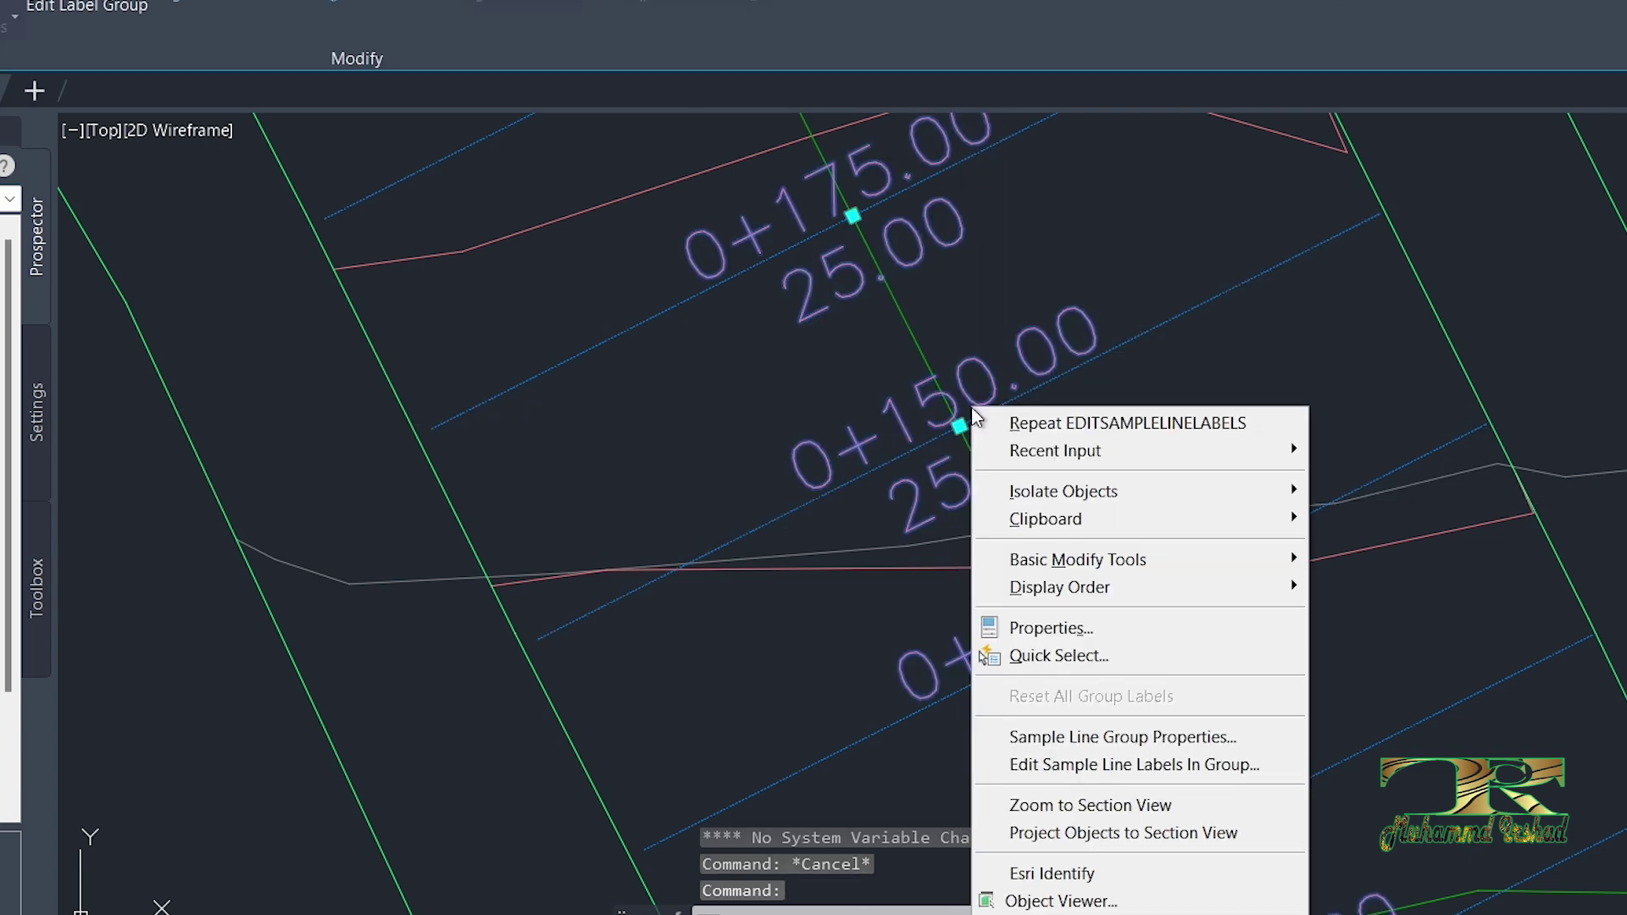
pyautogui.click(1076, 764)
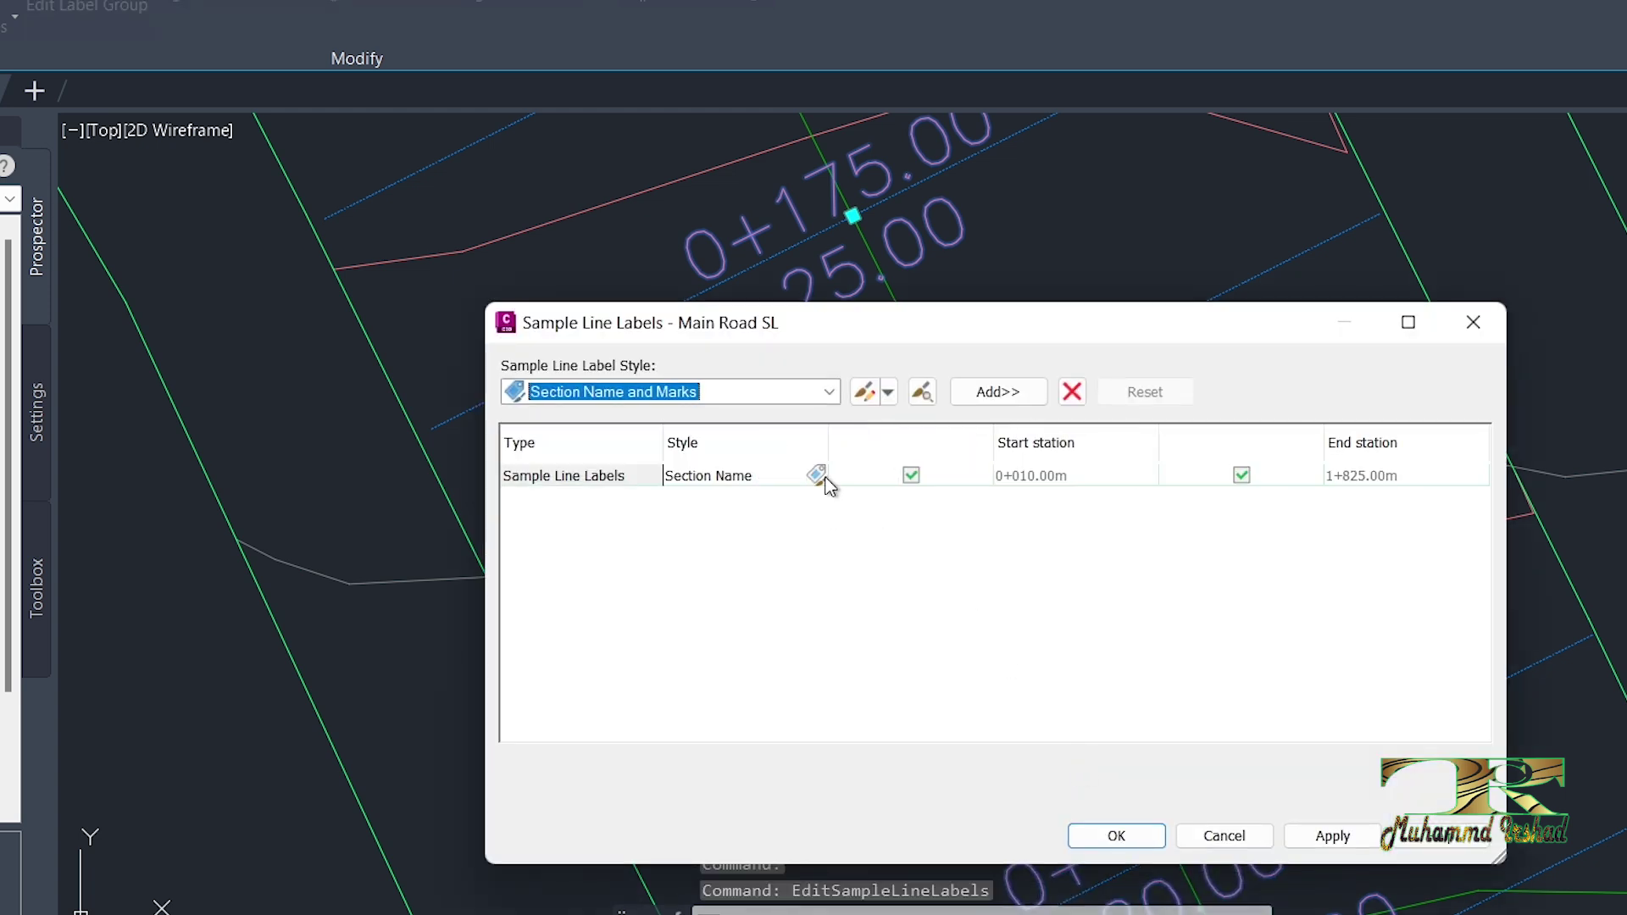
pyautogui.click(818, 476)
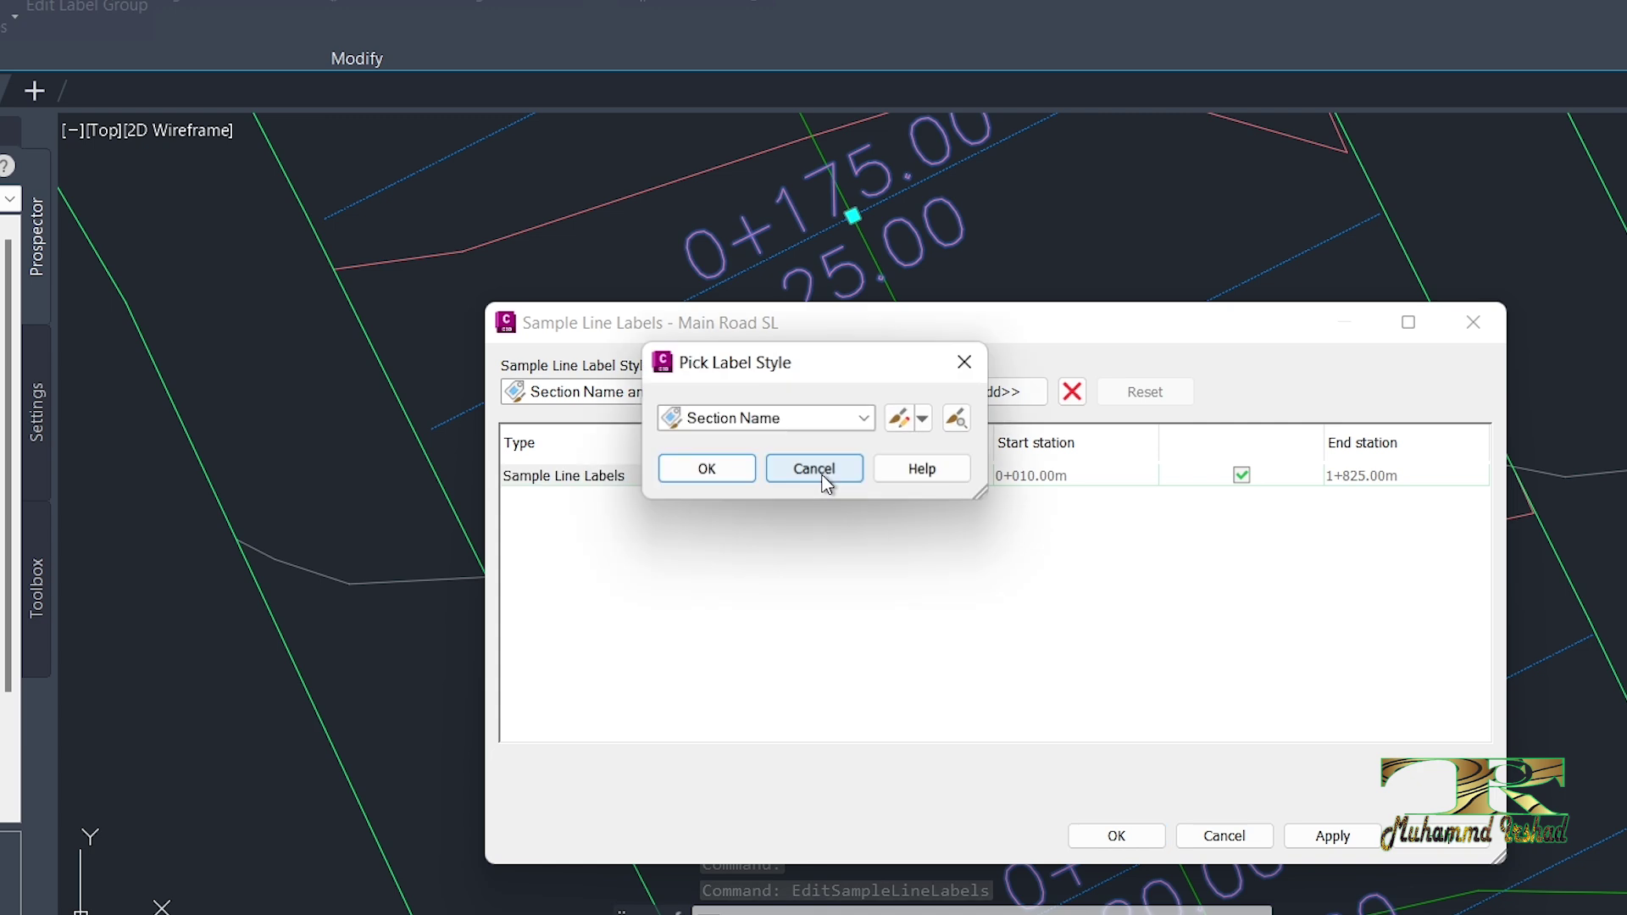
pyautogui.click(900, 418)
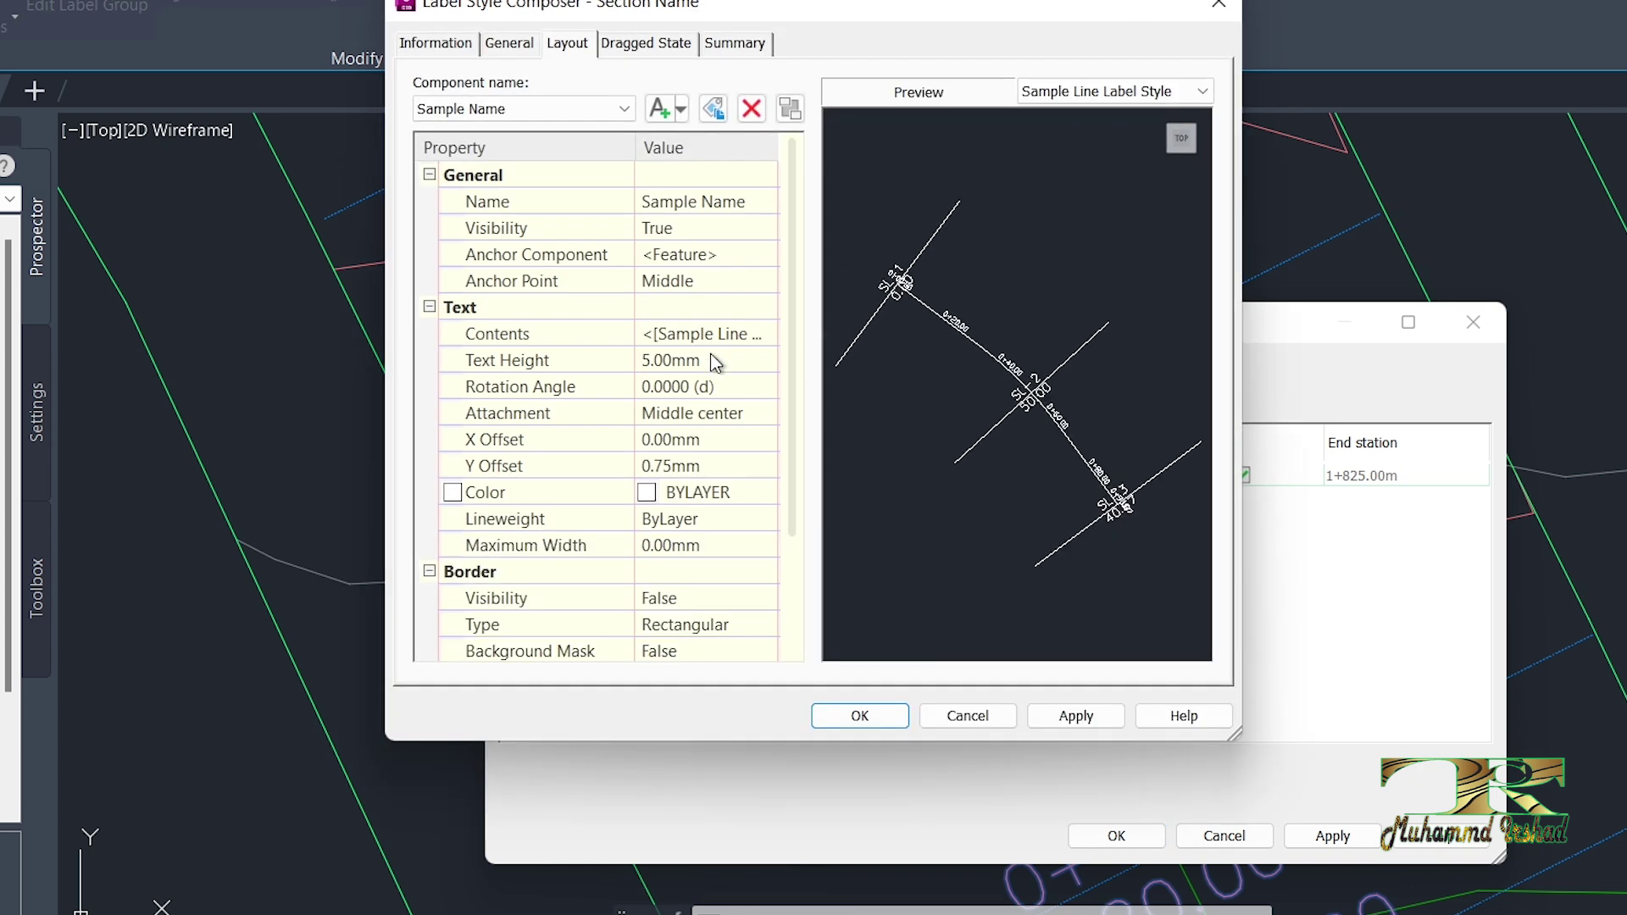
# Step: Remove the Distance from Previous Sample Line field and its line from the Sample Name component's text contents
pyautogui.click(724, 339)
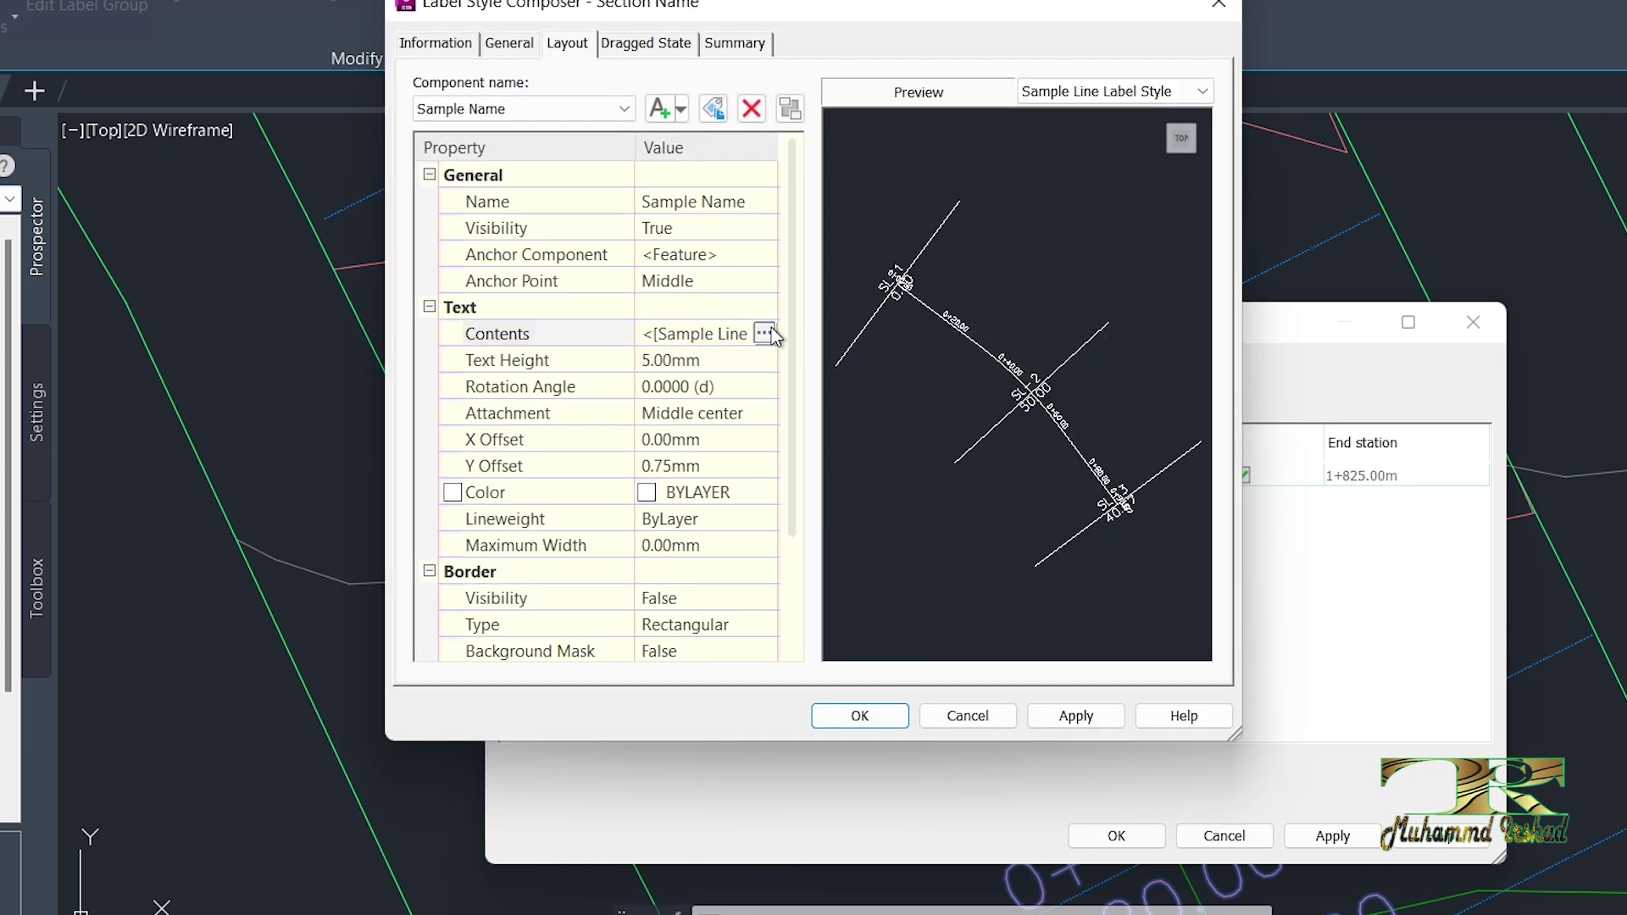
pyautogui.click(766, 333)
pyautogui.moveTo(1182, 327); pyautogui.dragTo(819, 312)
pyautogui.press('BackSpace')
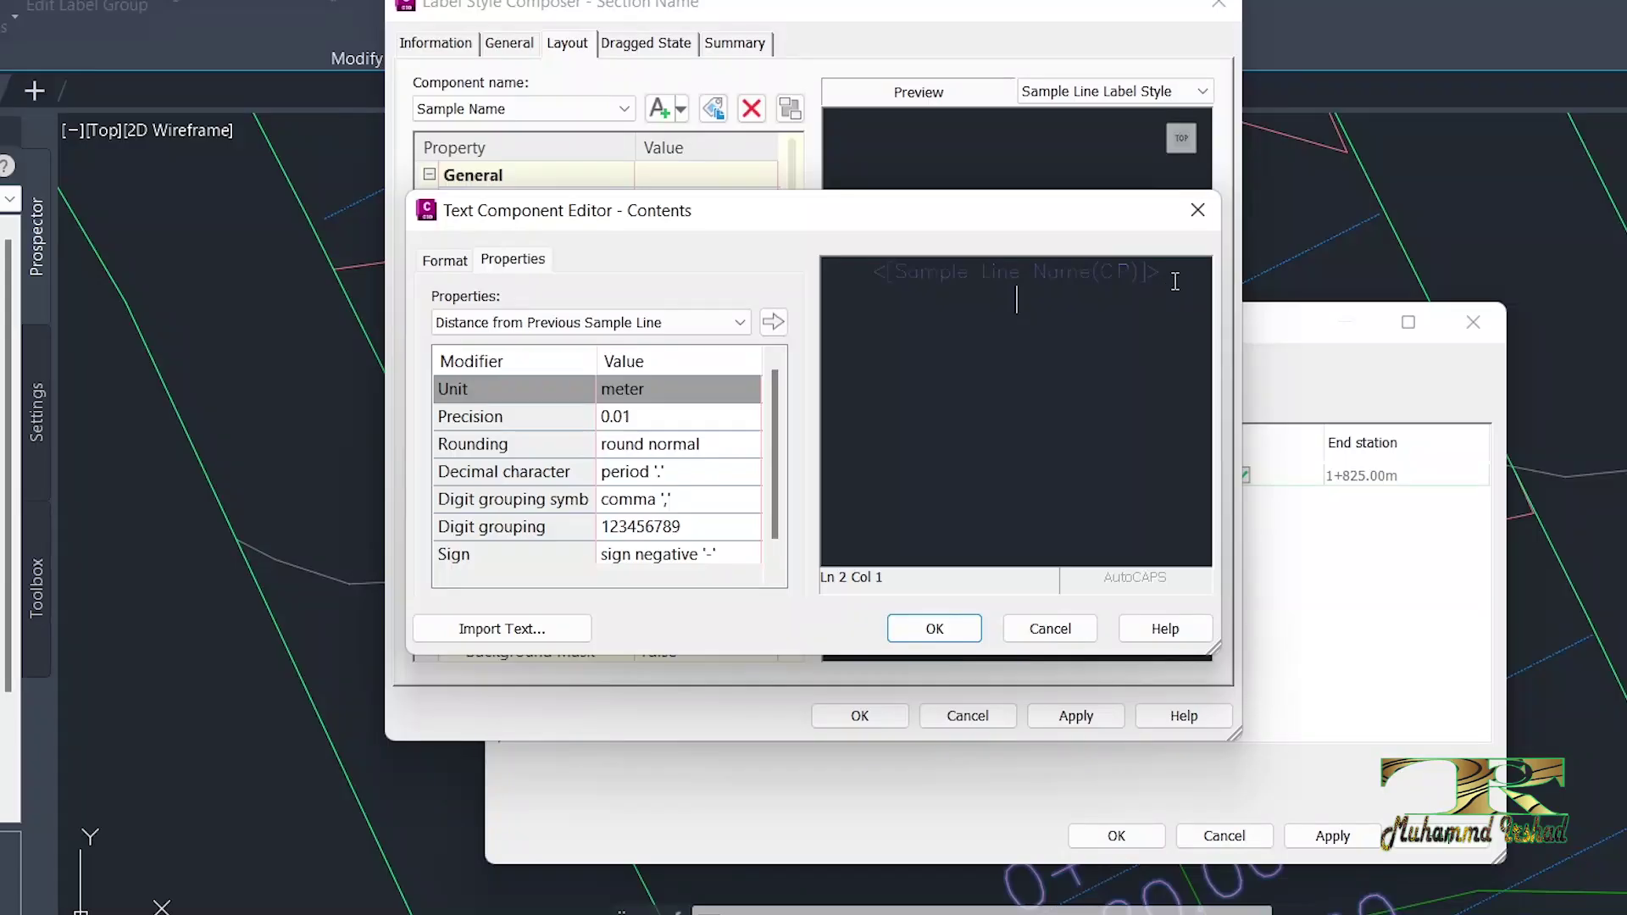
pyautogui.press('BackSpace')
# Step: Format the sample line name field with the Cambria font and Cyan color
pyautogui.hotkey('shift', 'Home')
pyautogui.click(445, 260)
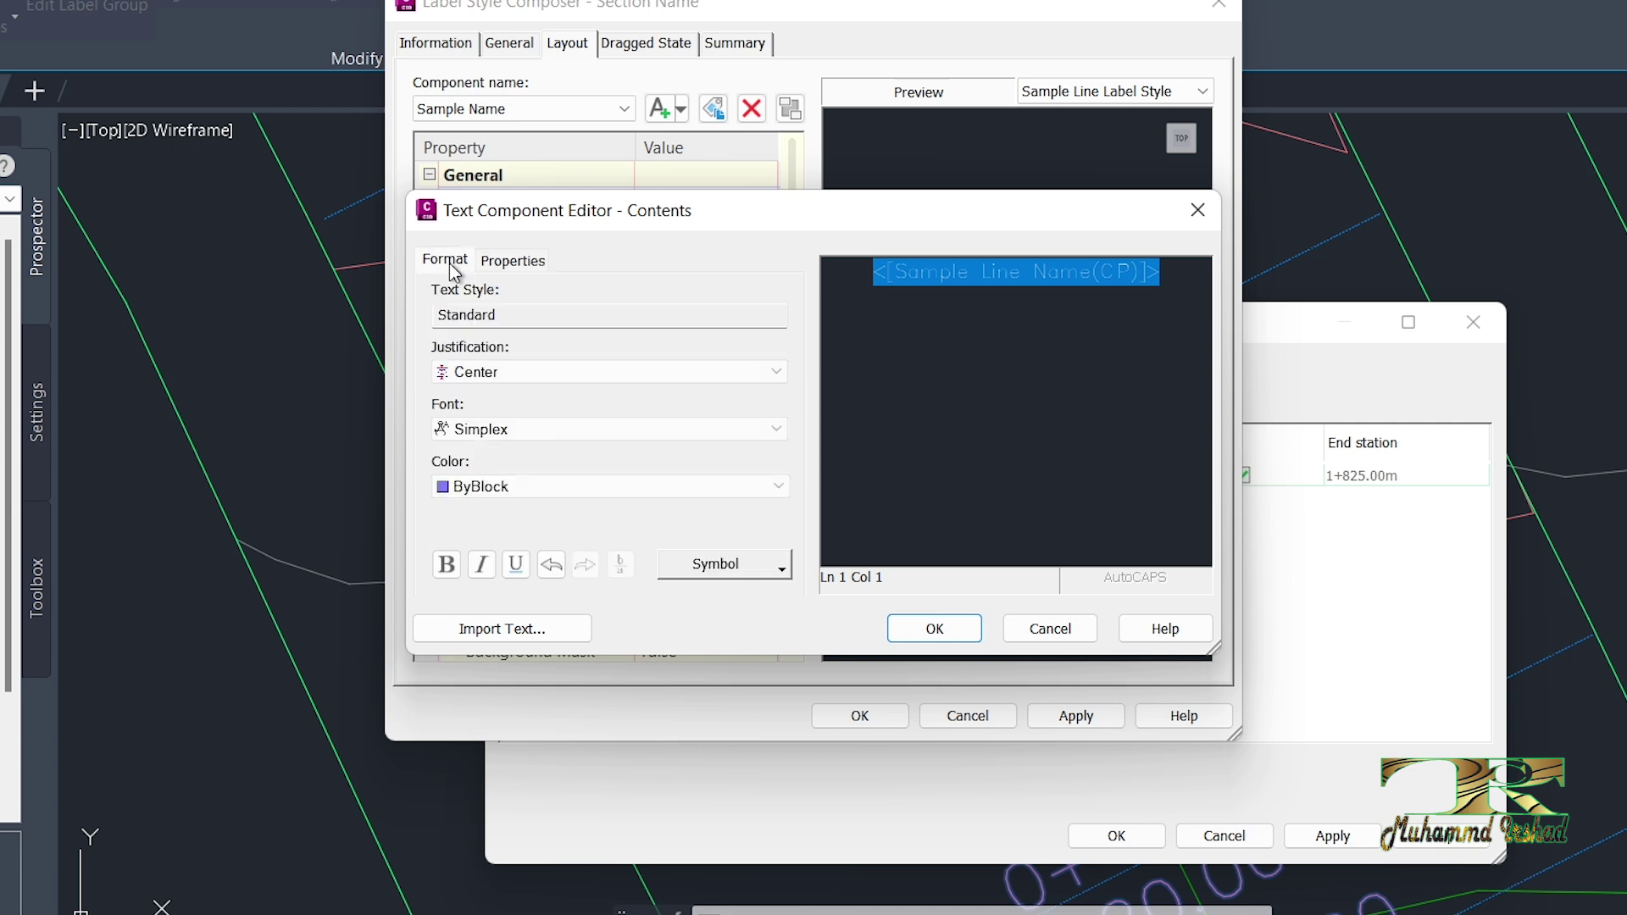
pyautogui.click(551, 429)
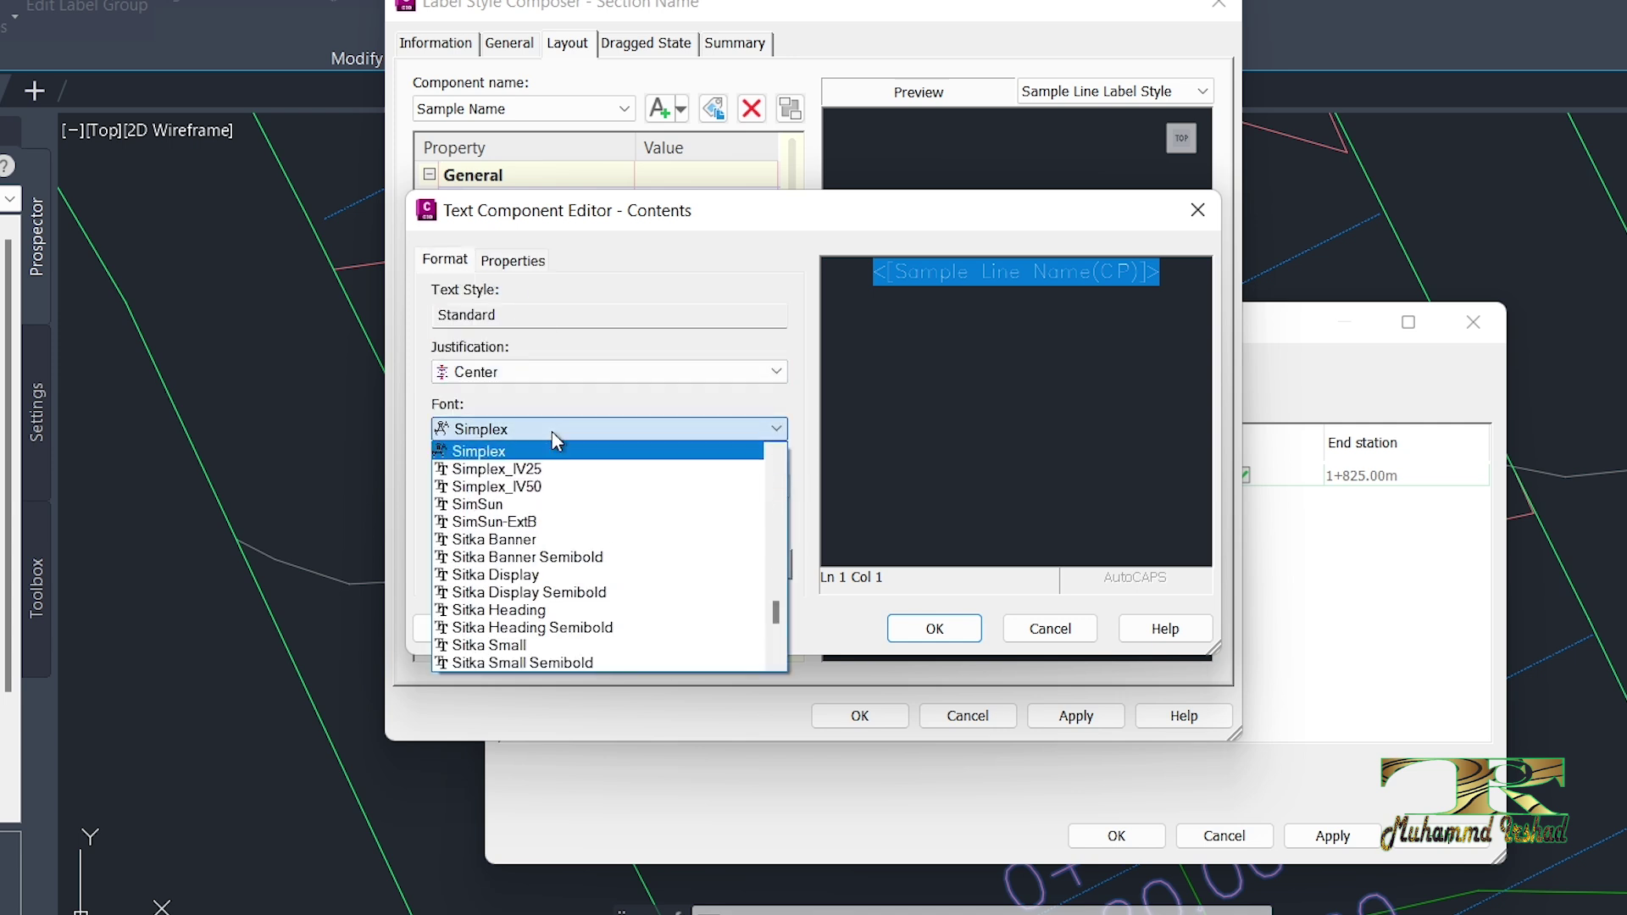
pyautogui.press('c')
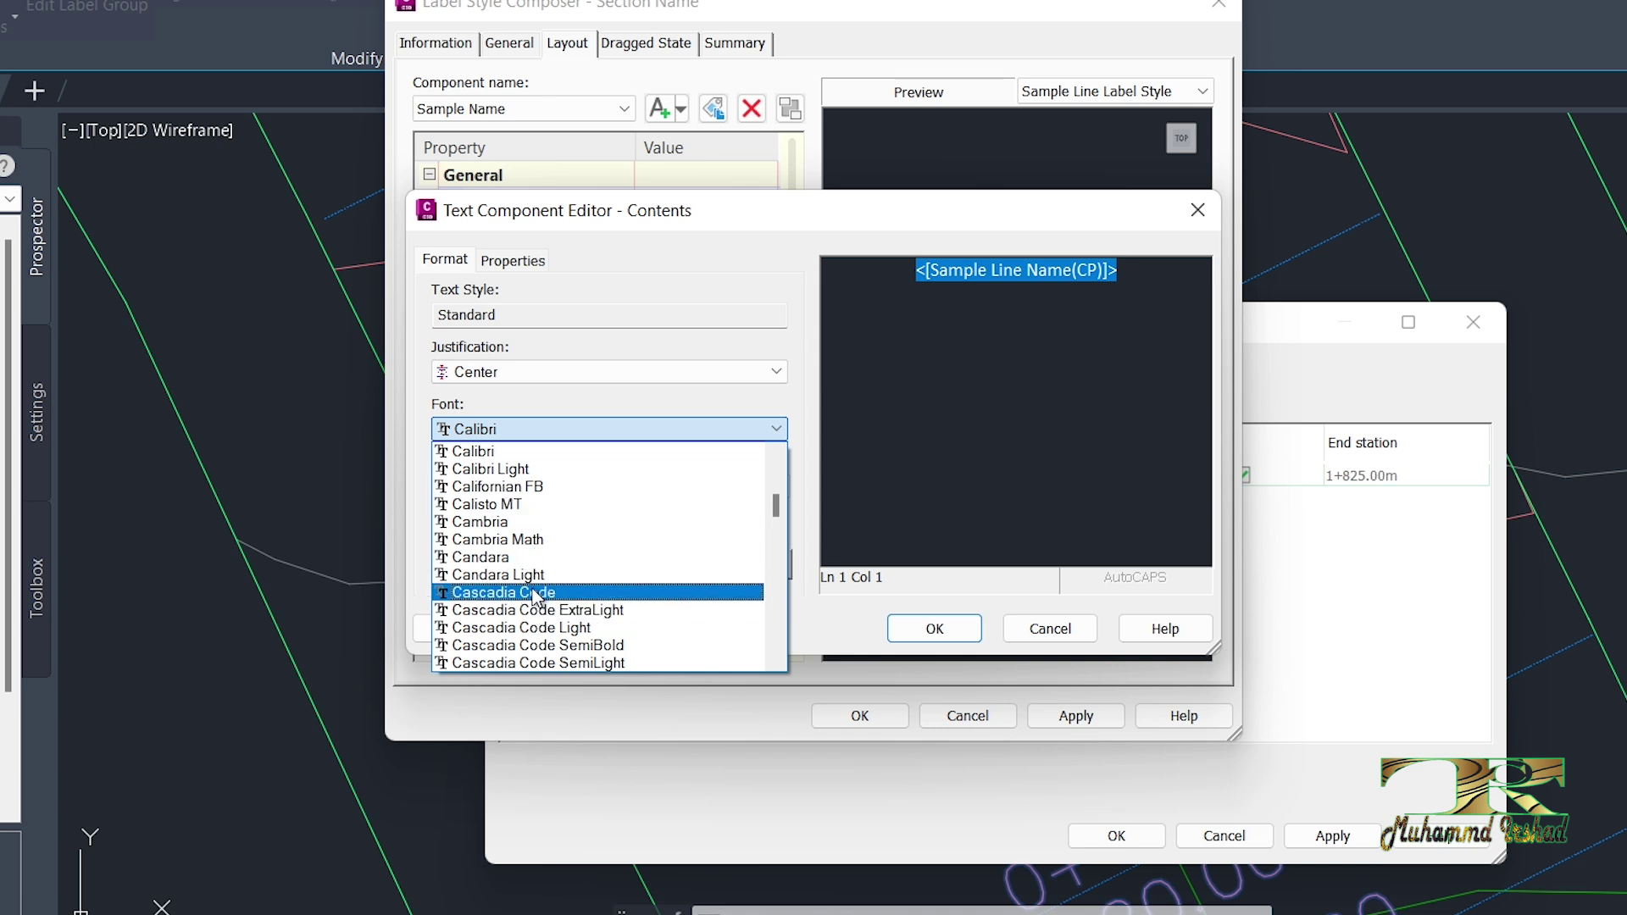
pyautogui.click(535, 521)
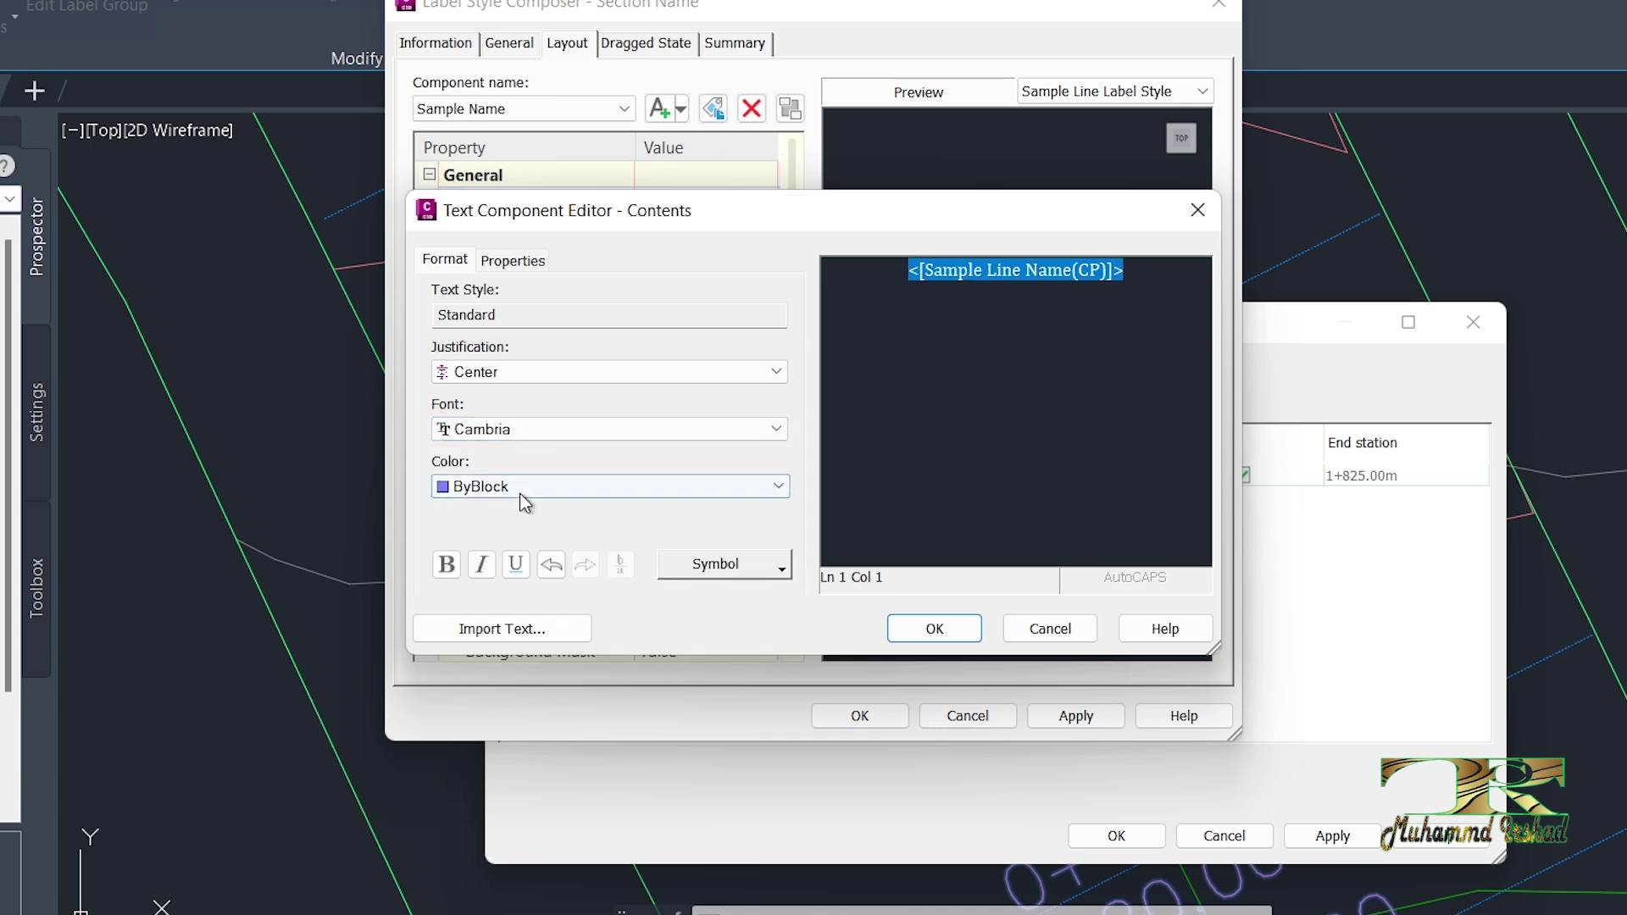
pyautogui.click(527, 499)
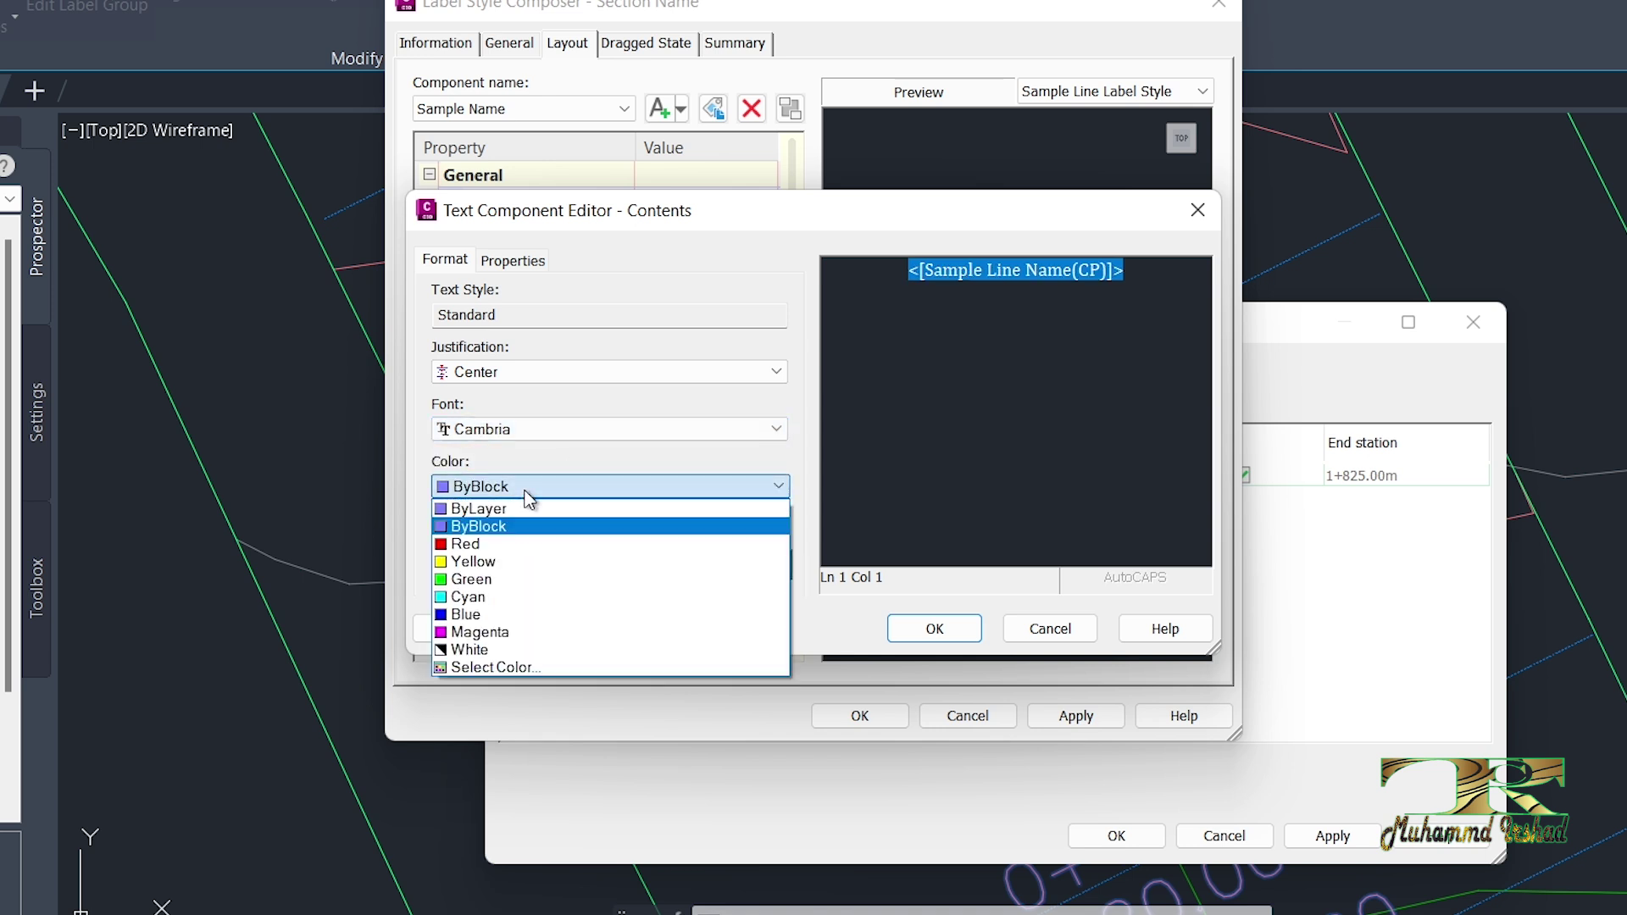
pyautogui.click(468, 600)
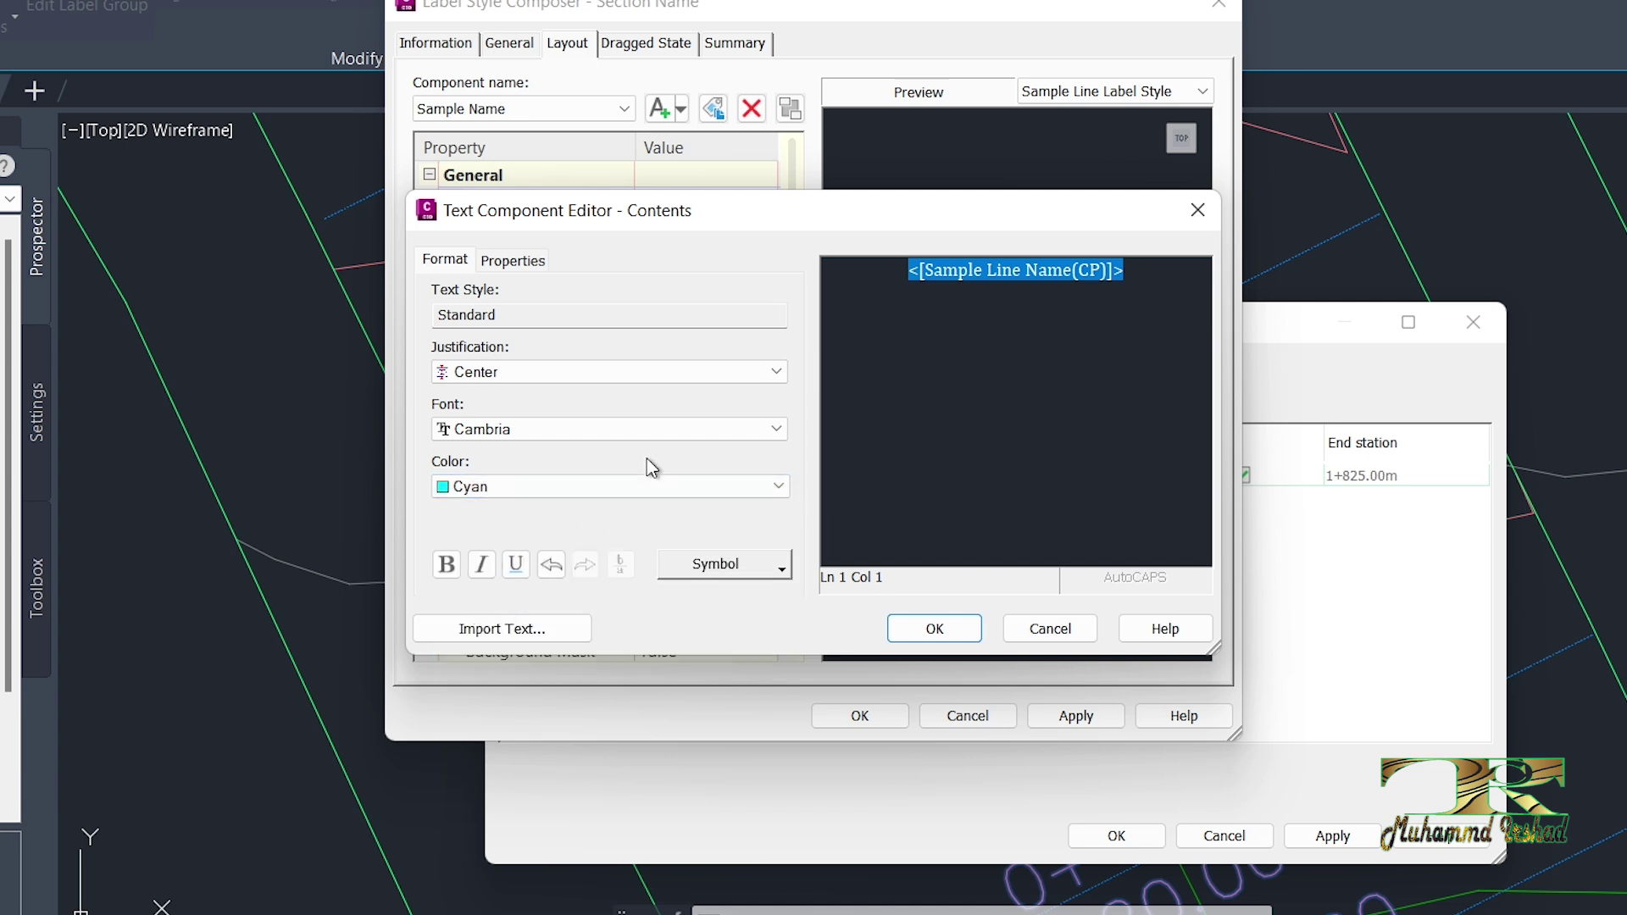
# Step: Accept the edited label contents and apply the Section Name style to the sample line labels, closing all label dialogs
pyautogui.click(505, 264)
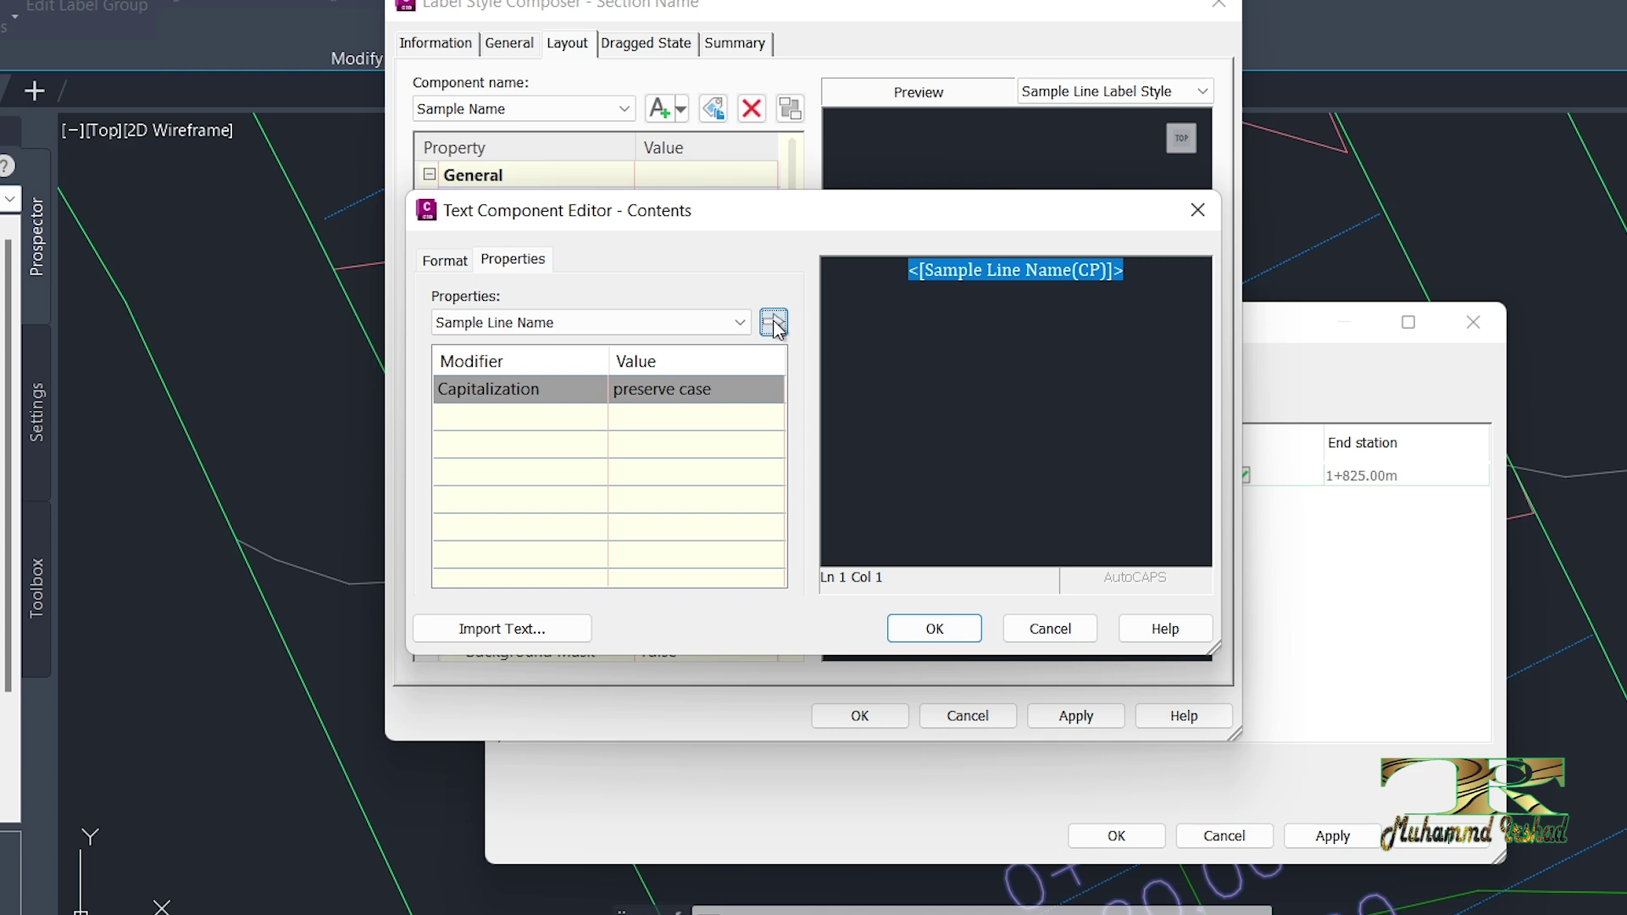
pyautogui.click(940, 628)
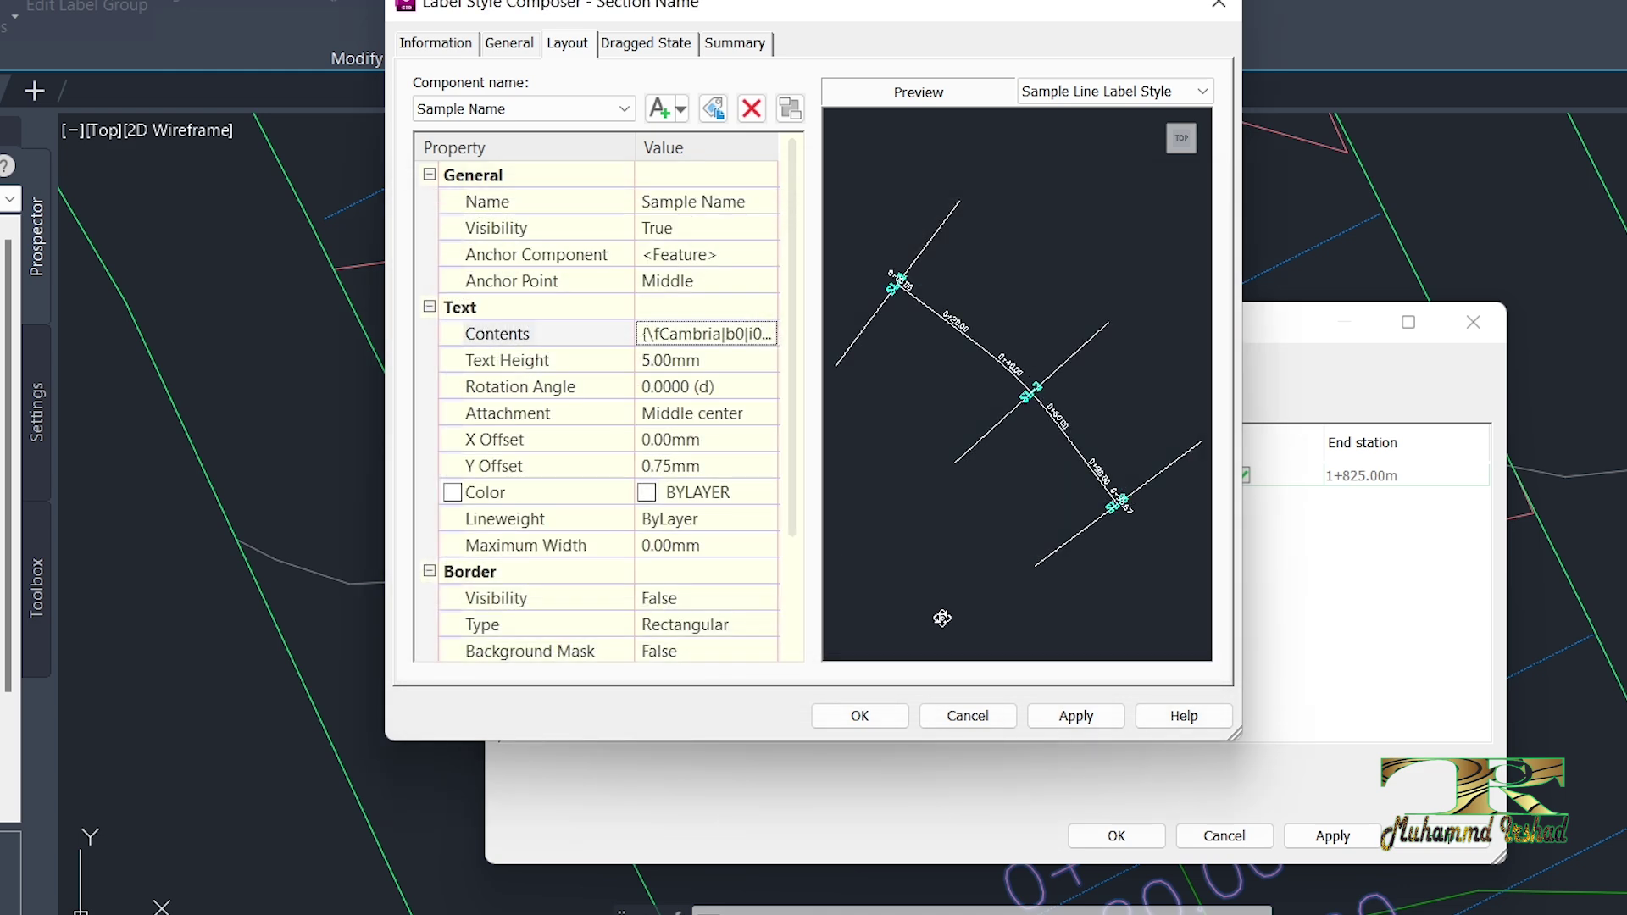
pyautogui.click(1087, 720)
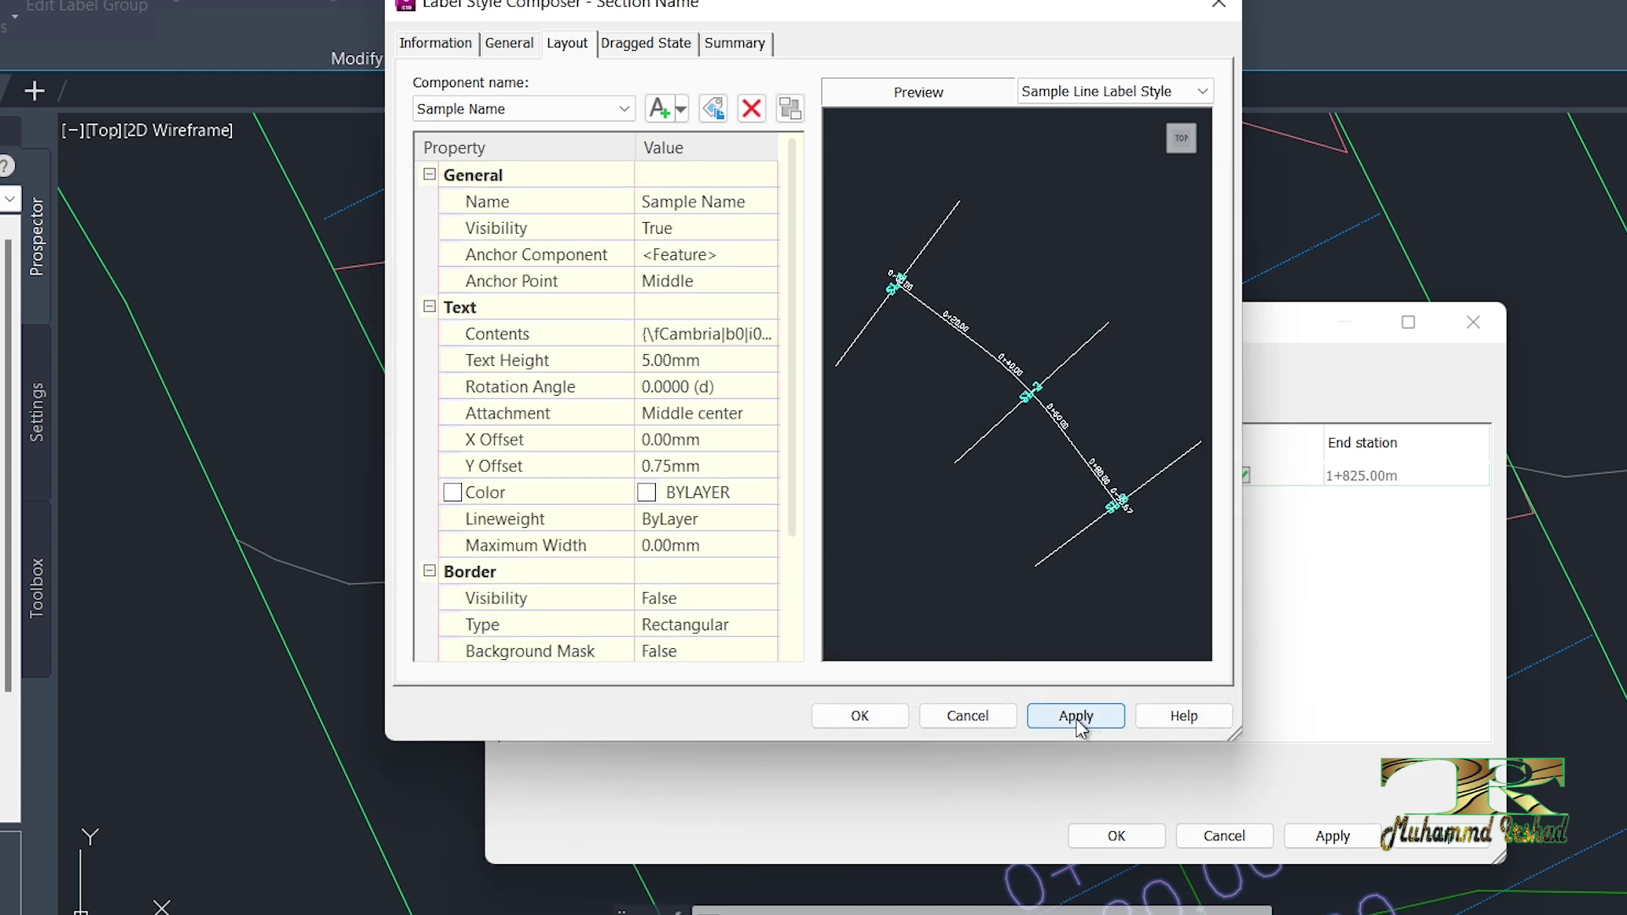
pyautogui.click(860, 716)
pyautogui.click(707, 468)
pyautogui.click(1116, 836)
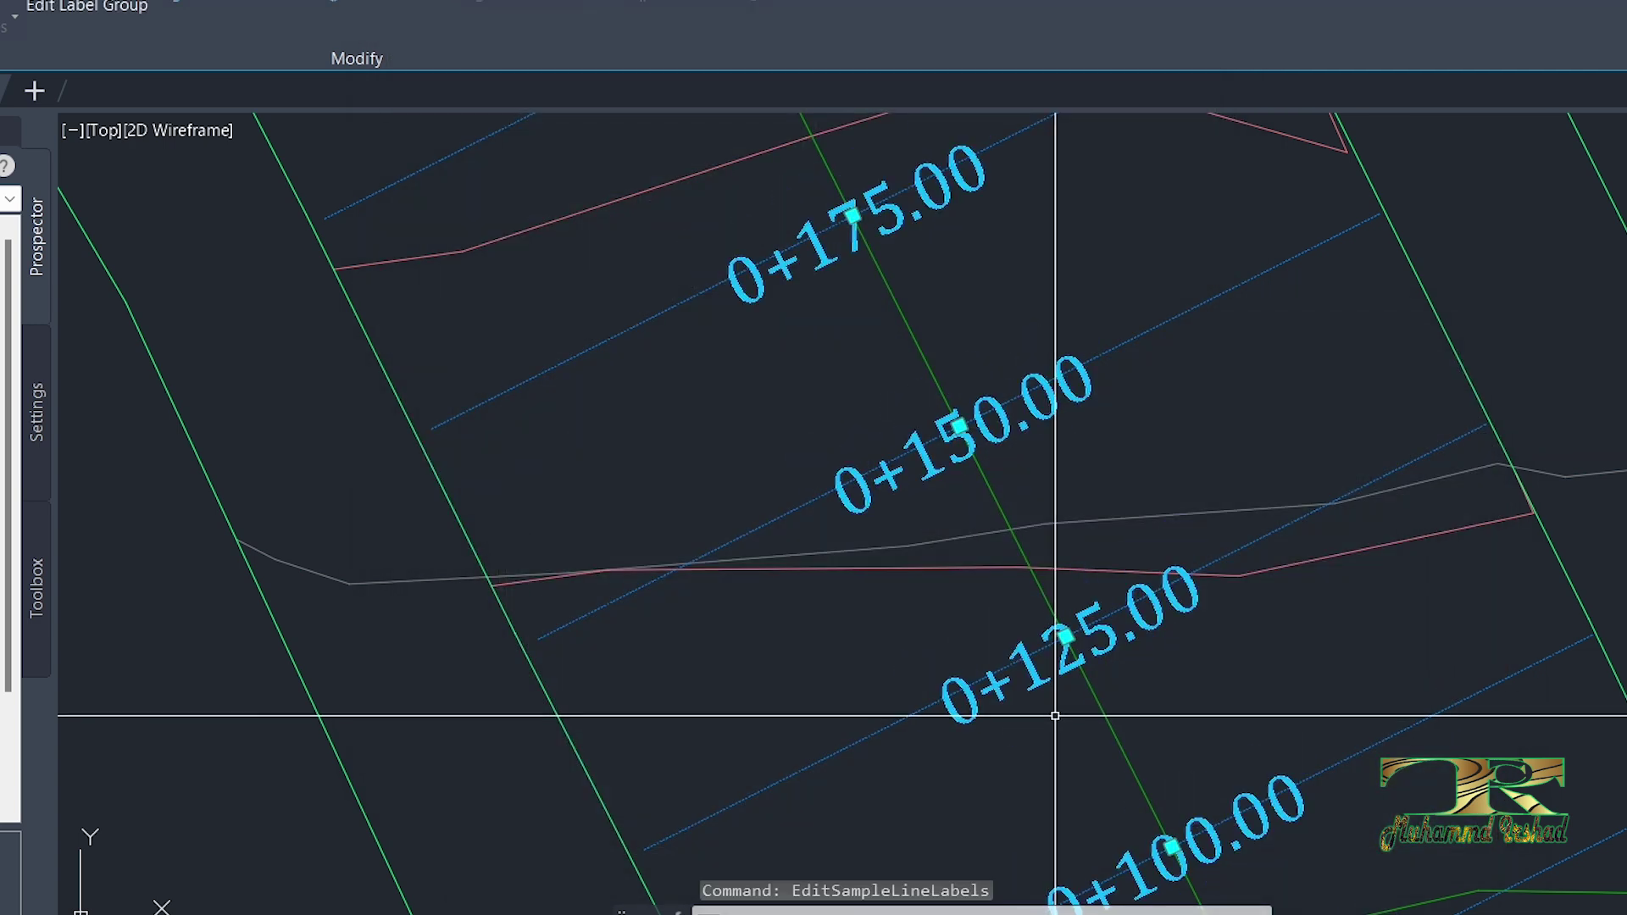
# Step: Clear the label selection and review the restyled station labels along the start of the road
pyautogui.scroll(4, 1054, 716)
pyautogui.press('Escape')
pyautogui.scroll(-4, 1002, 562)
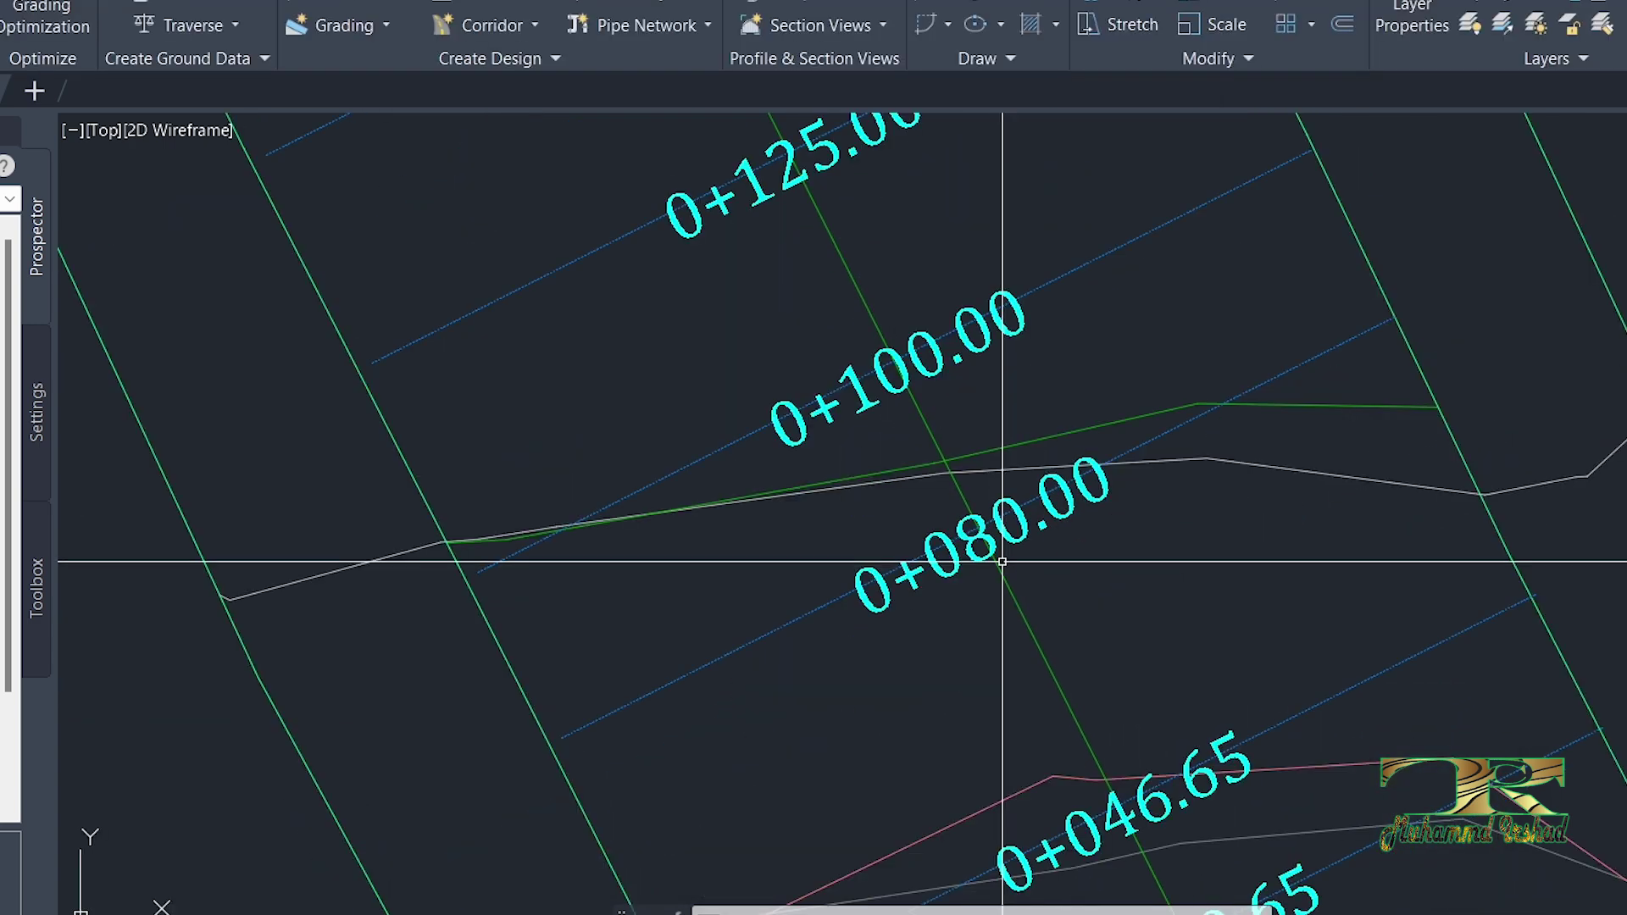
pyautogui.scroll(-5, 1035, 509)
pyautogui.scroll(2, 1035, 545)
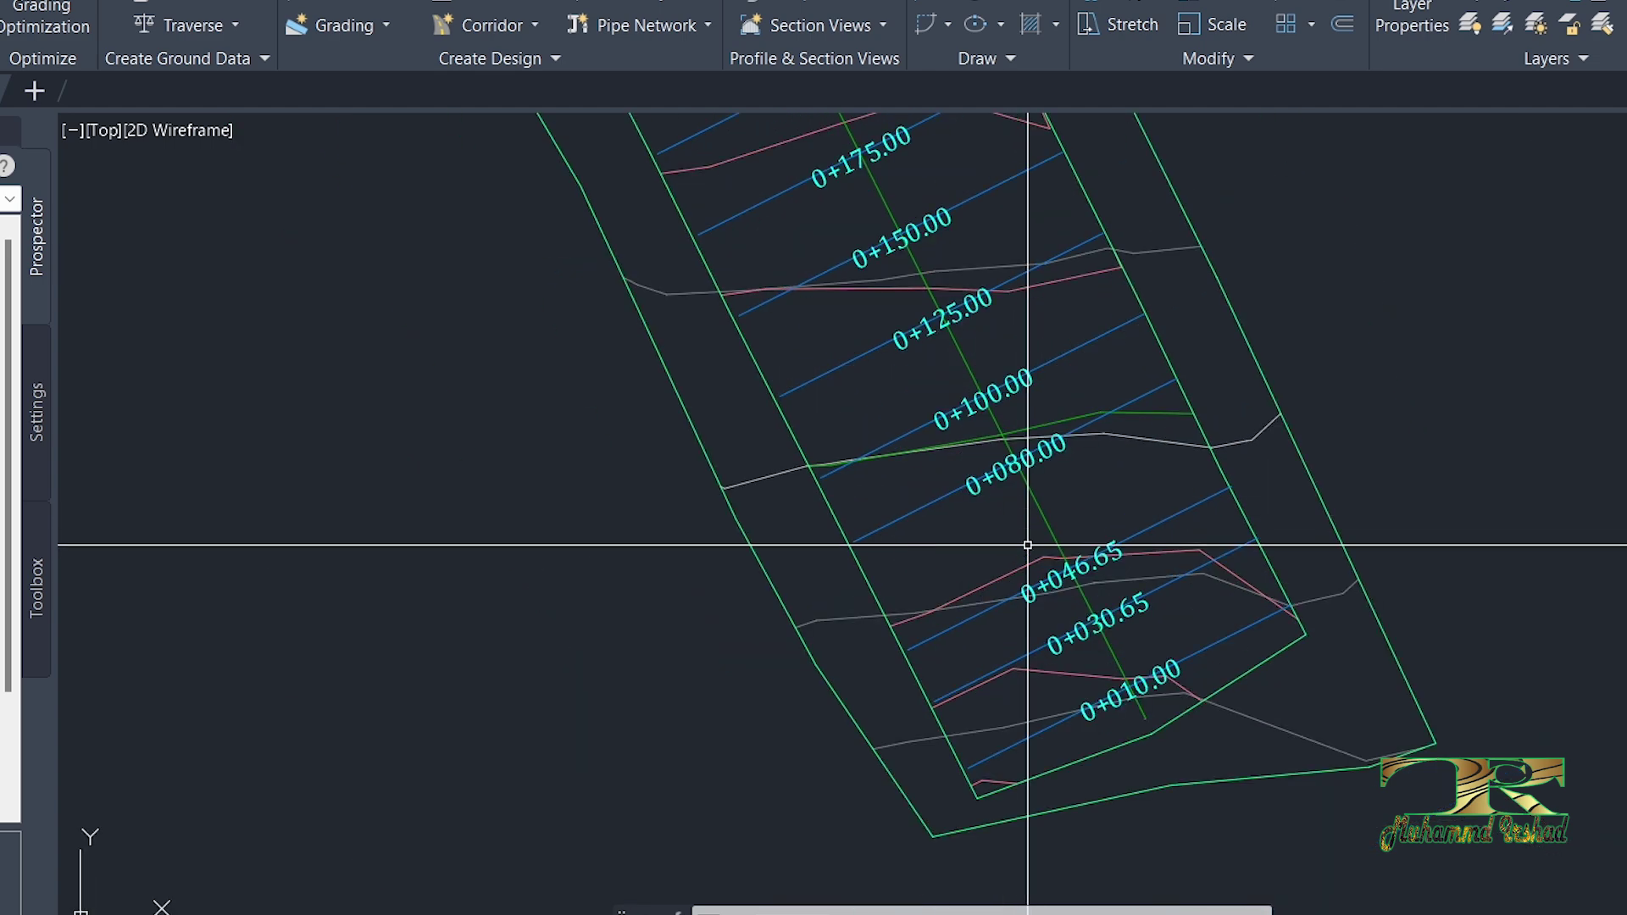